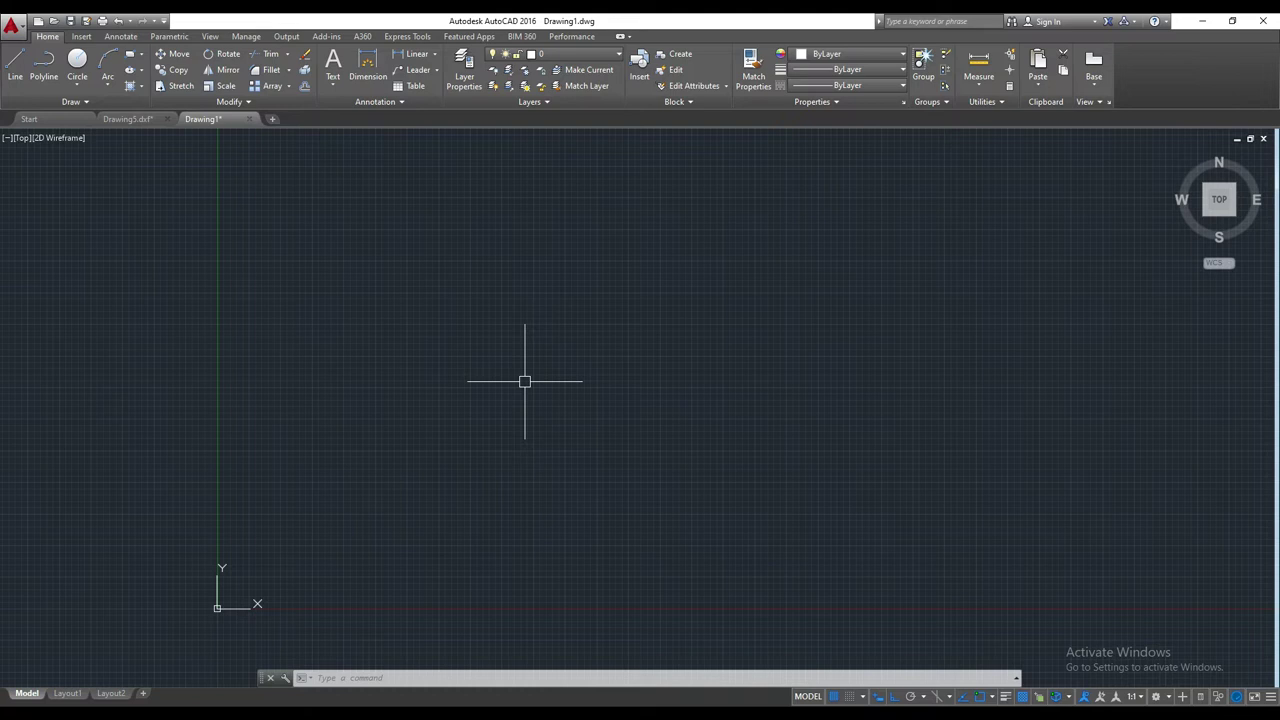
- Draw a 2000 by 200 rectangle using REC with the Dimensions option
middle_drag(590, 357, 560, 354)
key(Escape)
key(Escape)
text(rec)
key(Return)
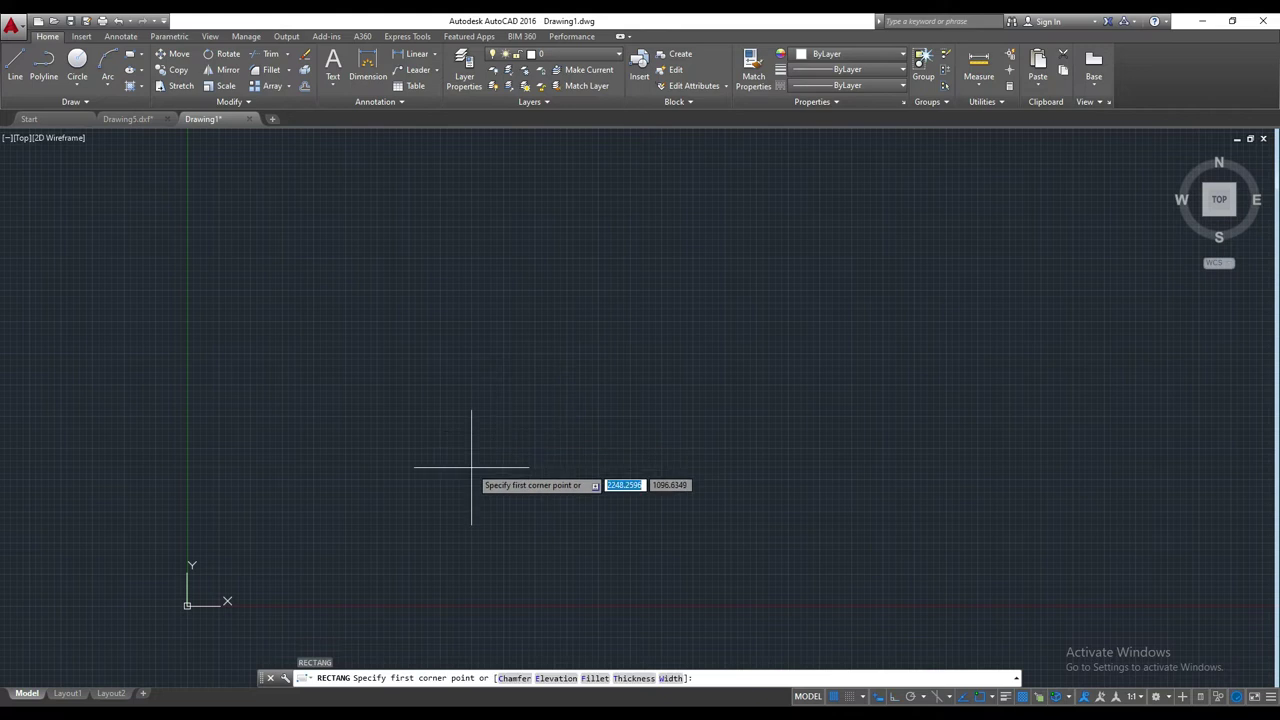
click(470, 466)
text(d)
key(Return)
text(2000)
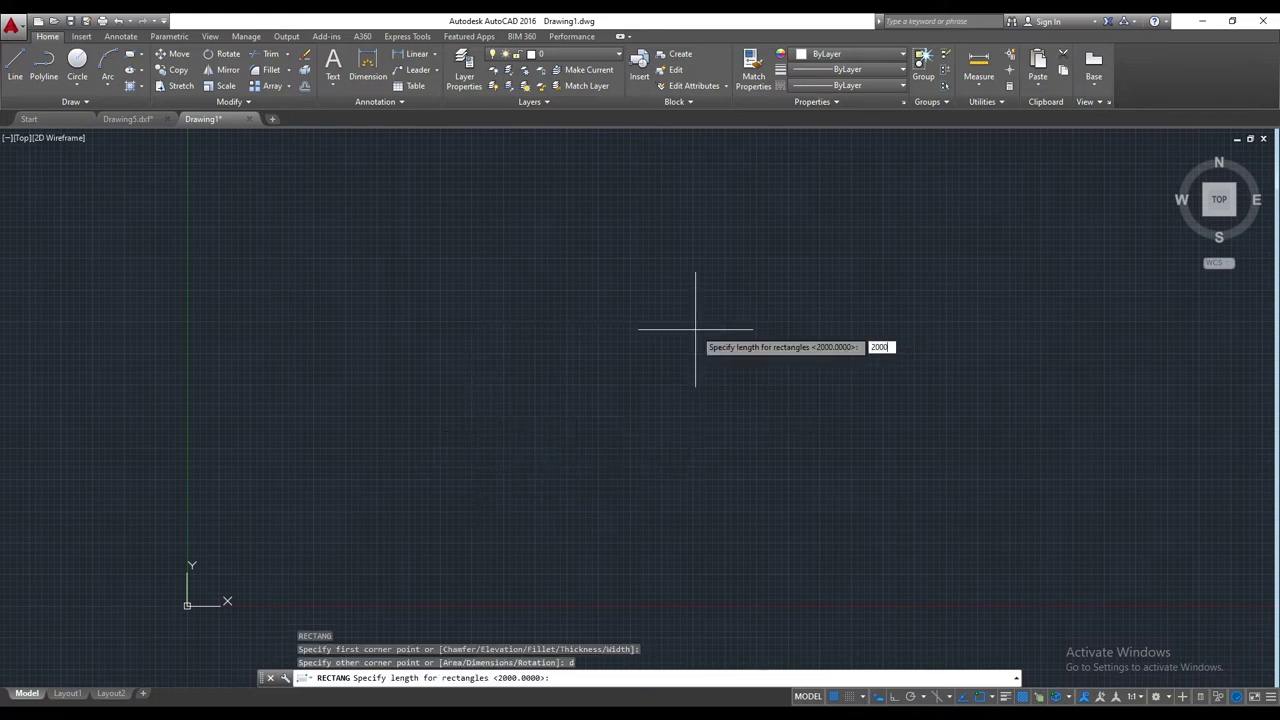
key(Return)
text(200)
key(Return)
click(695, 328)
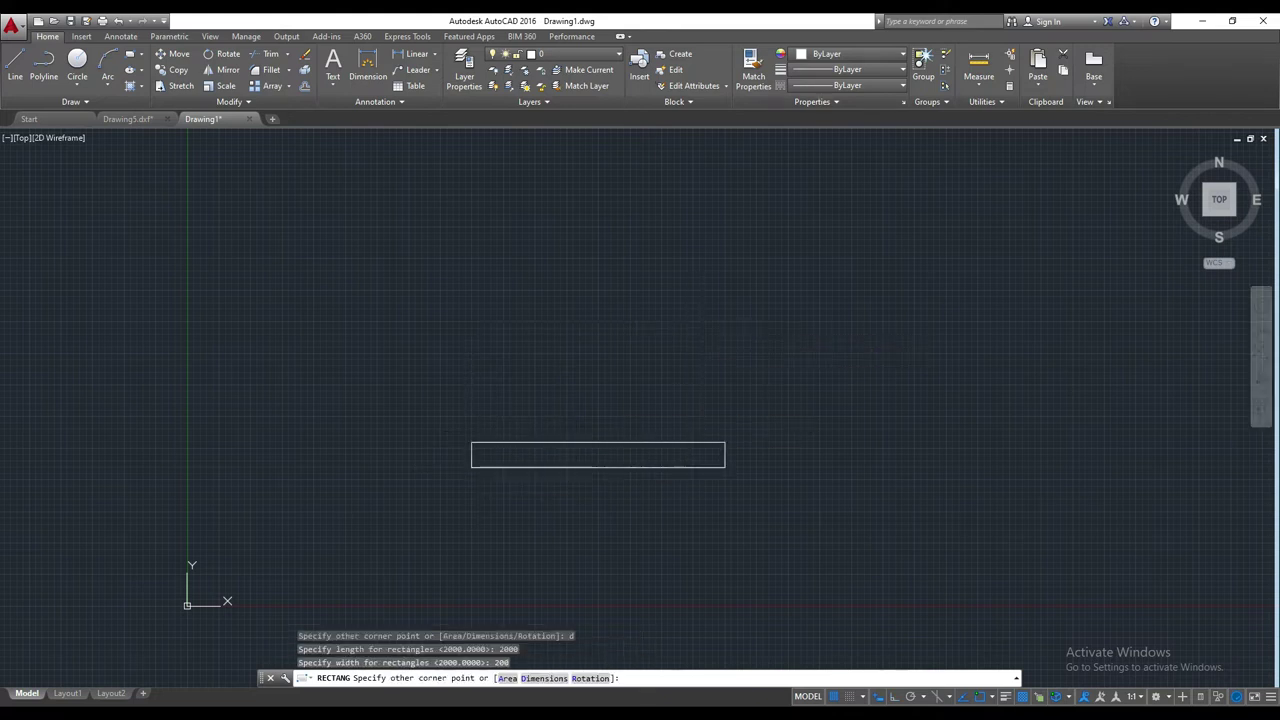
- Clear the leftover selection and zoom the view around the new rectangle
key(Escape)
key(Escape)
click(789, 374)
key(Escape)
scroll(584, 479, up, 4)
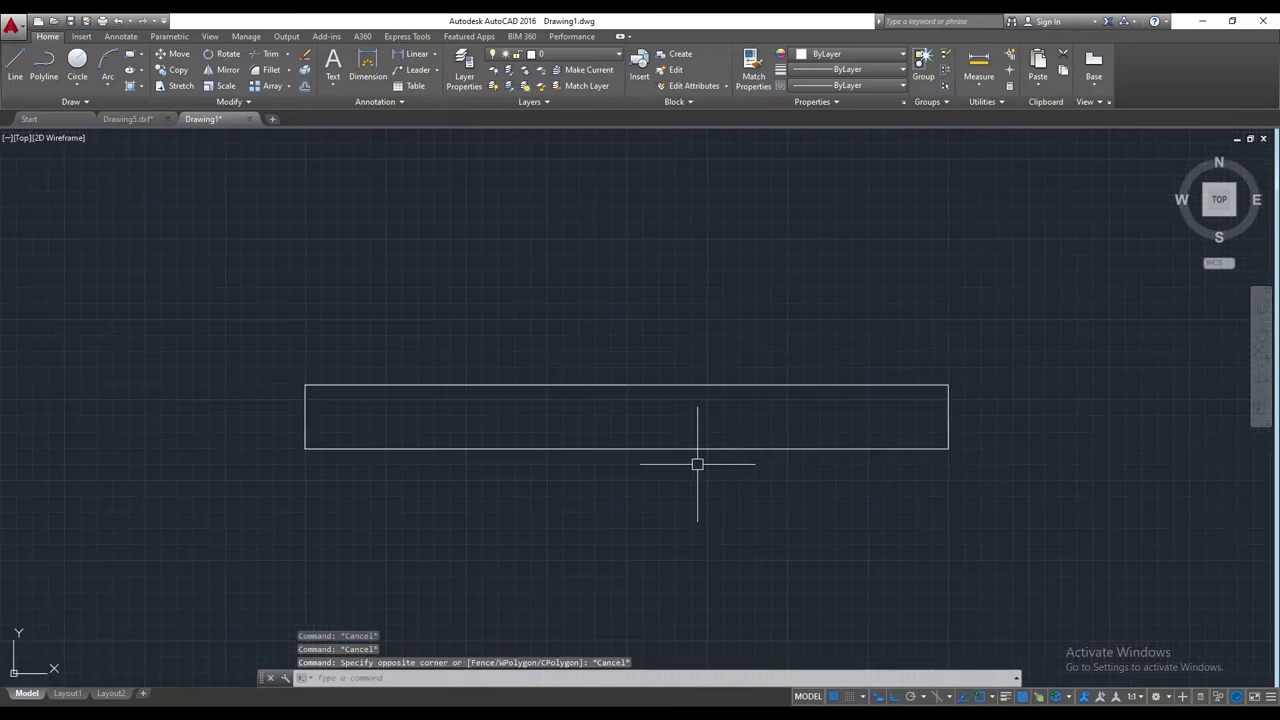
key(Escape)
- Crossing-select the rectangle's top edge and stretch it up 1800 units
click(947, 390)
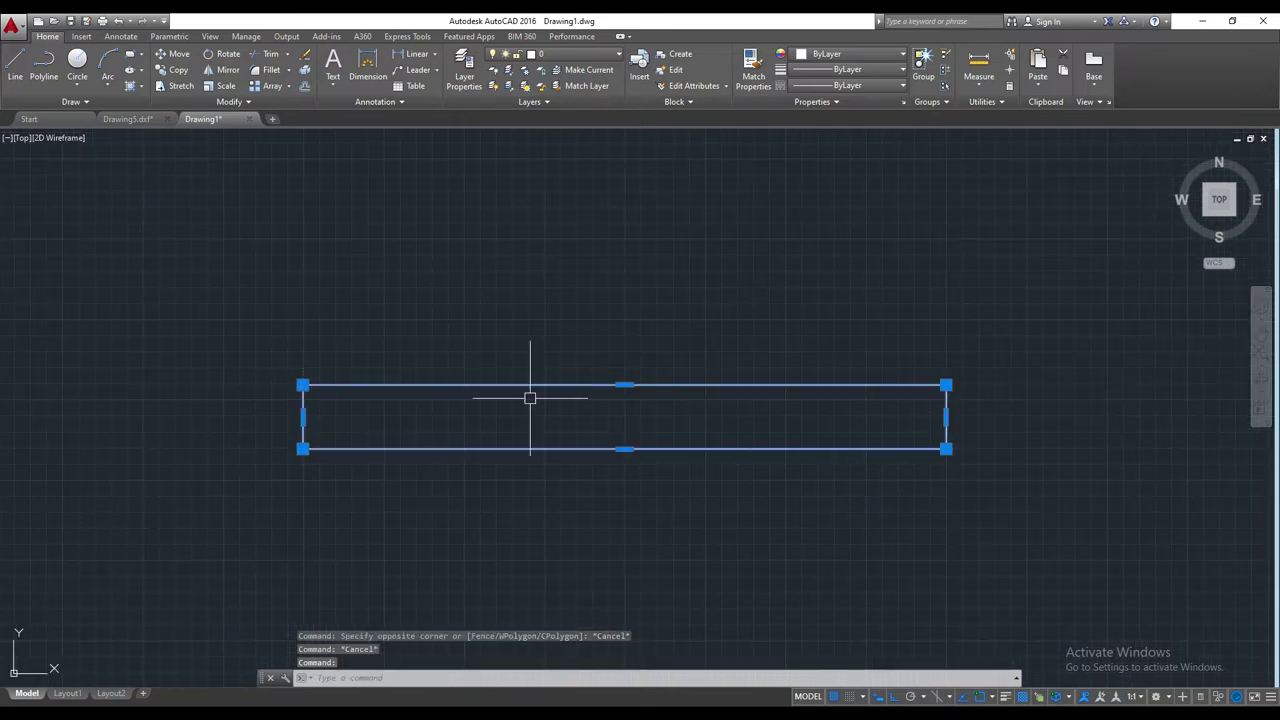
mouse_move(303, 386)
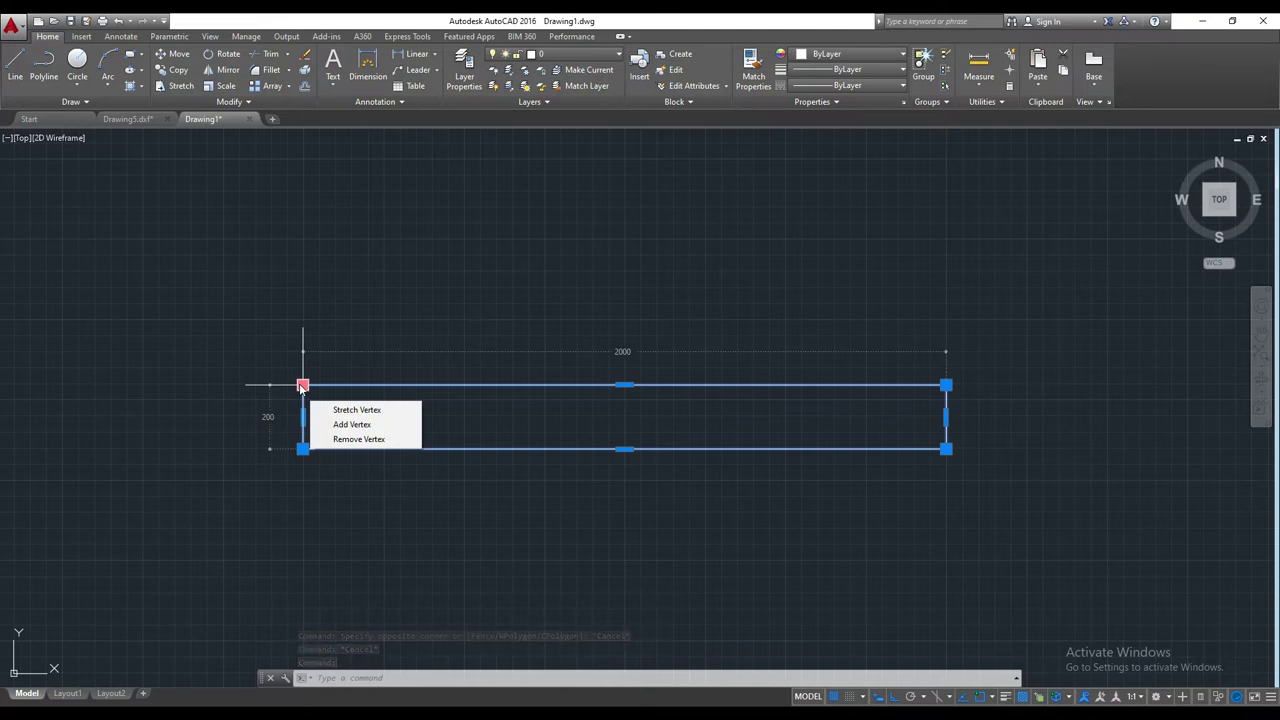
scroll(450, 440, down, 2)
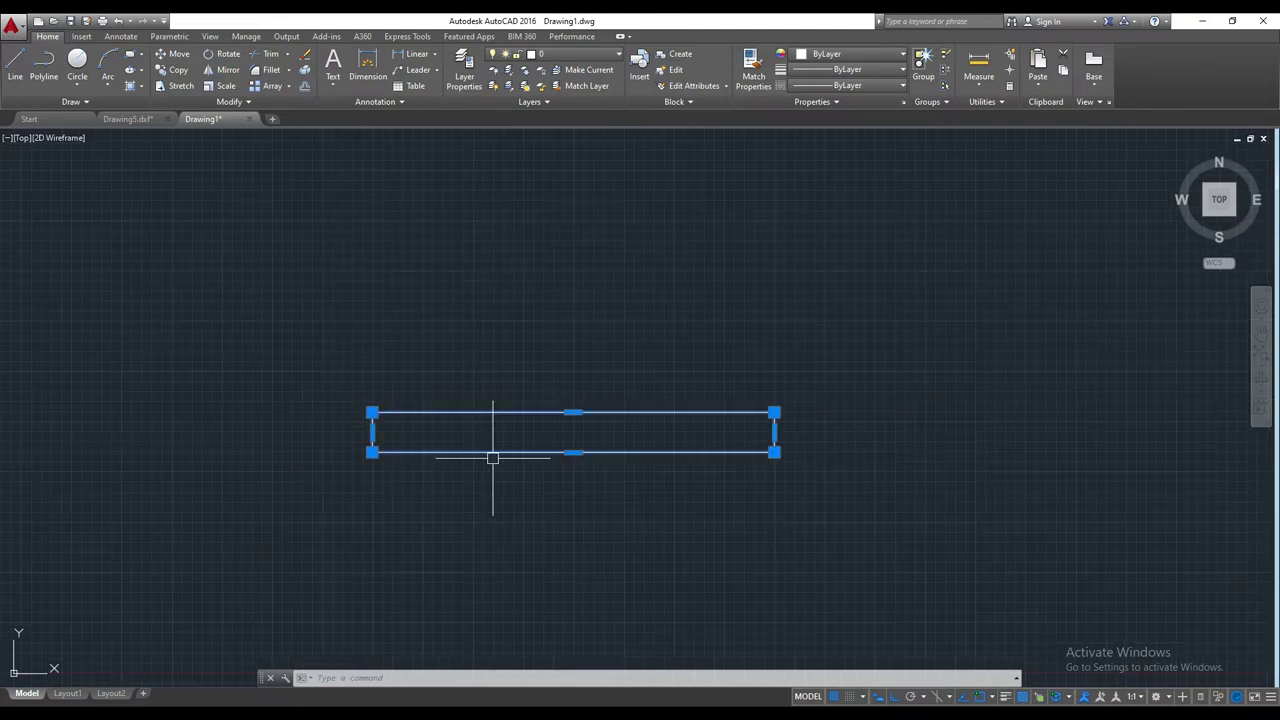
middle_drag(494, 451, 576, 479)
click(829, 449)
click(277, 495)
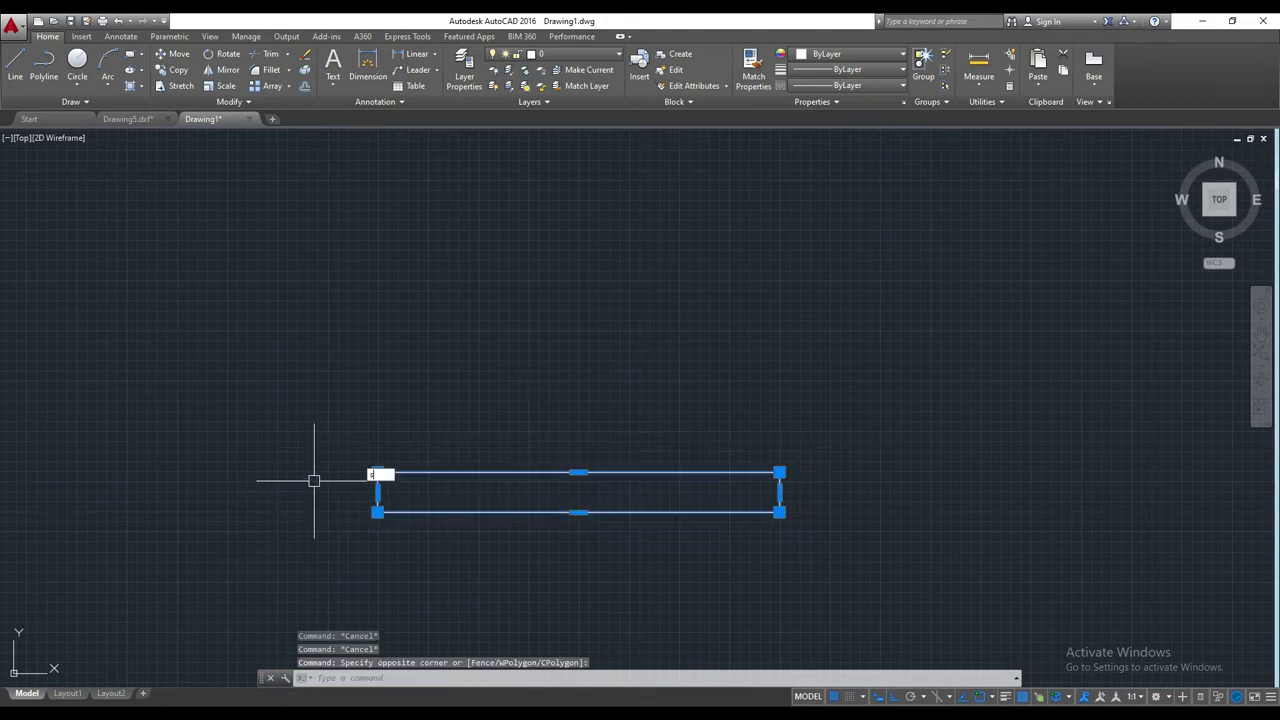
text(s)
key(Return)
click(548, 399)
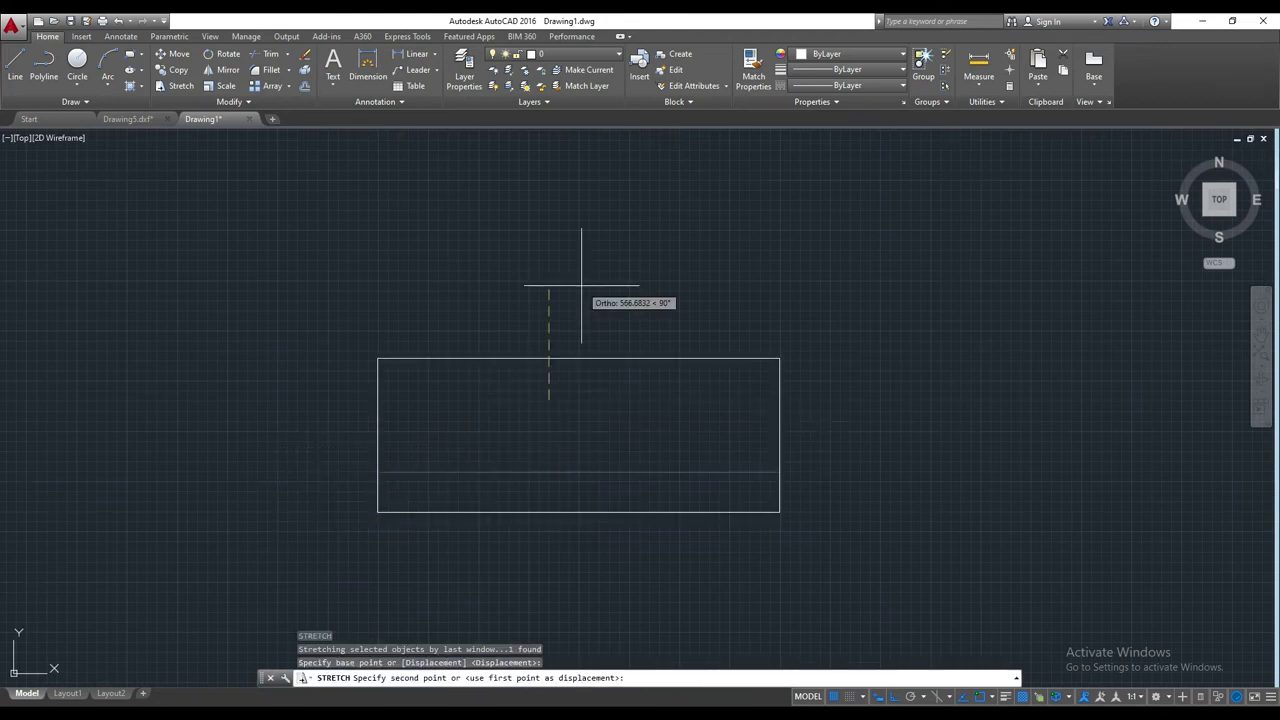
text(1800)
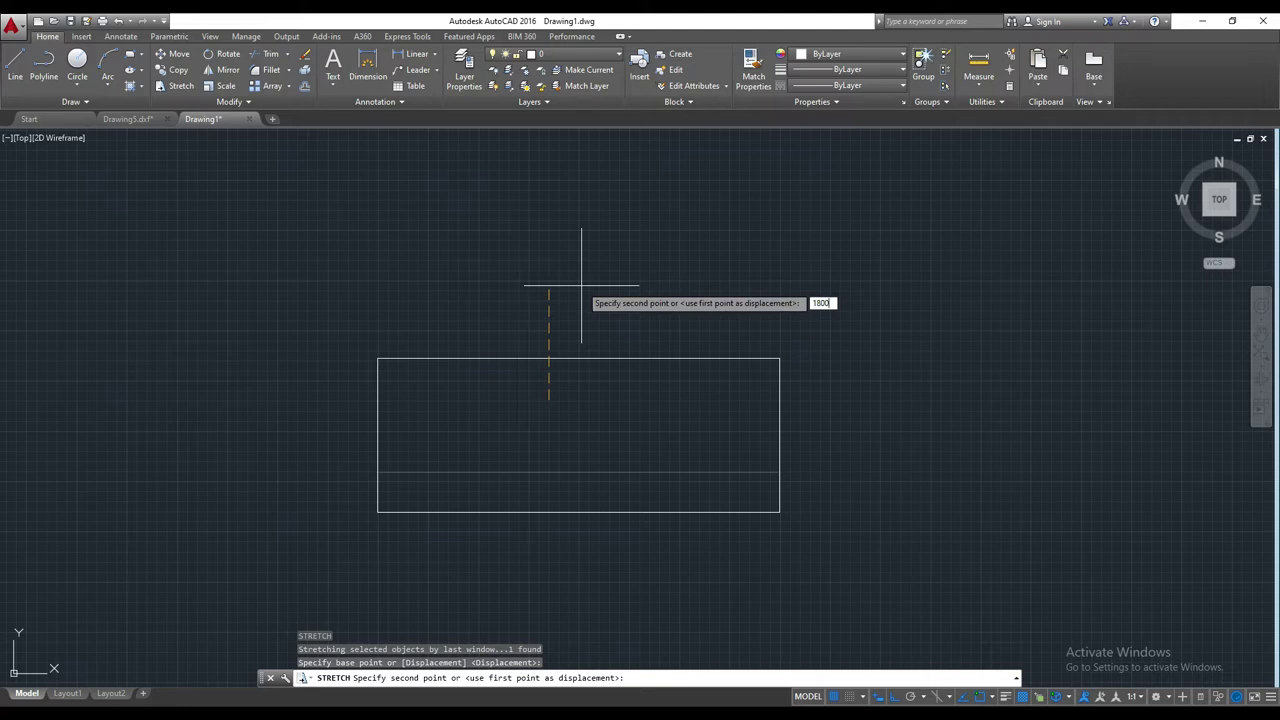
key(Return)
- Clear the selection and bring the whole 2000 by 2000 square into view
key(Escape)
key(Escape)
scroll(640, 317, down, 4)
scroll(689, 294, up, 4)
middle_drag(689, 294, 729, 245)
click(736, 186)
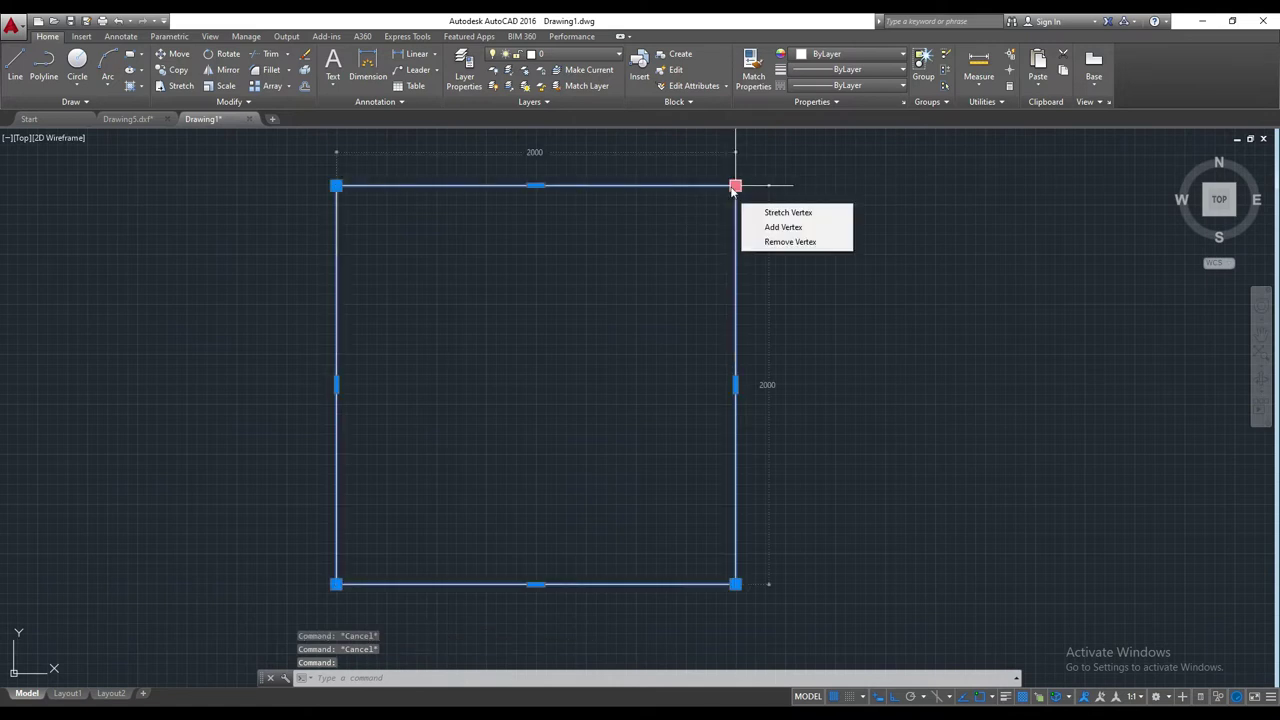
key(Escape)
scroll(649, 271, down, 2)
scroll(646, 277, down, 2)
click(728, 191)
click(685, 232)
key(Escape)
click(704, 214)
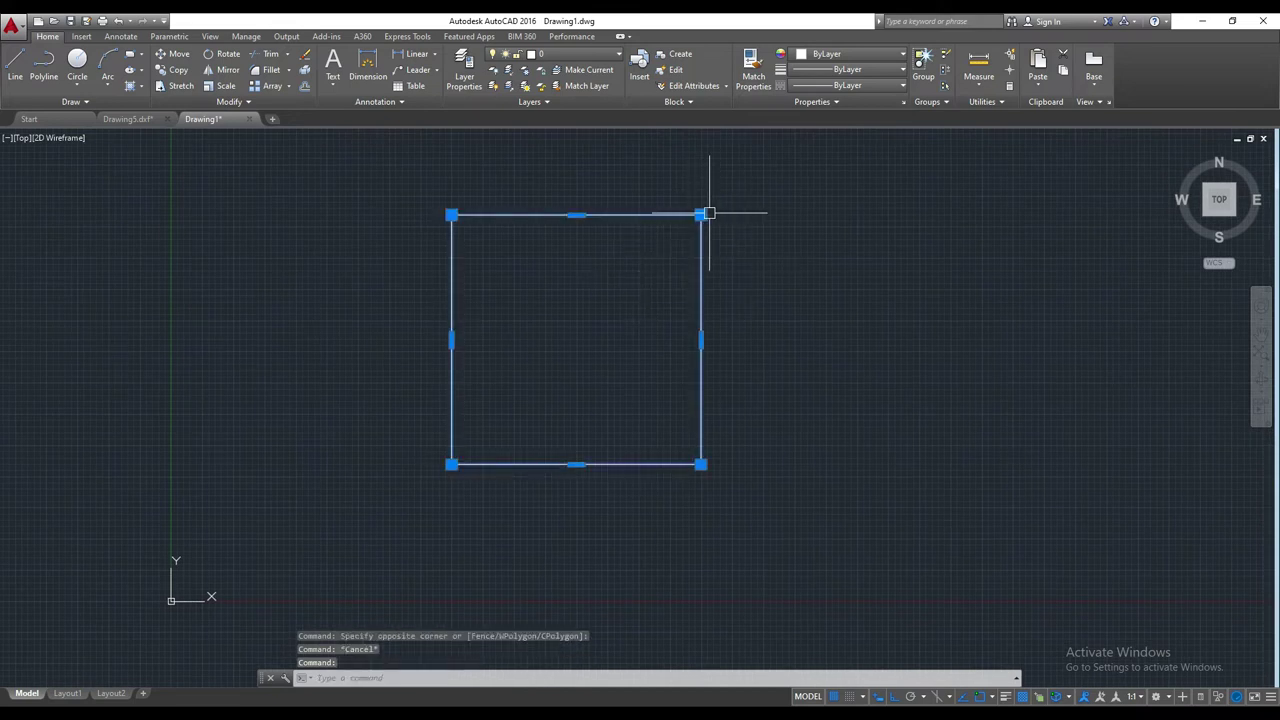
key(Escape)
scroll(706, 206, up, 2)
click(709, 200)
click(686, 243)
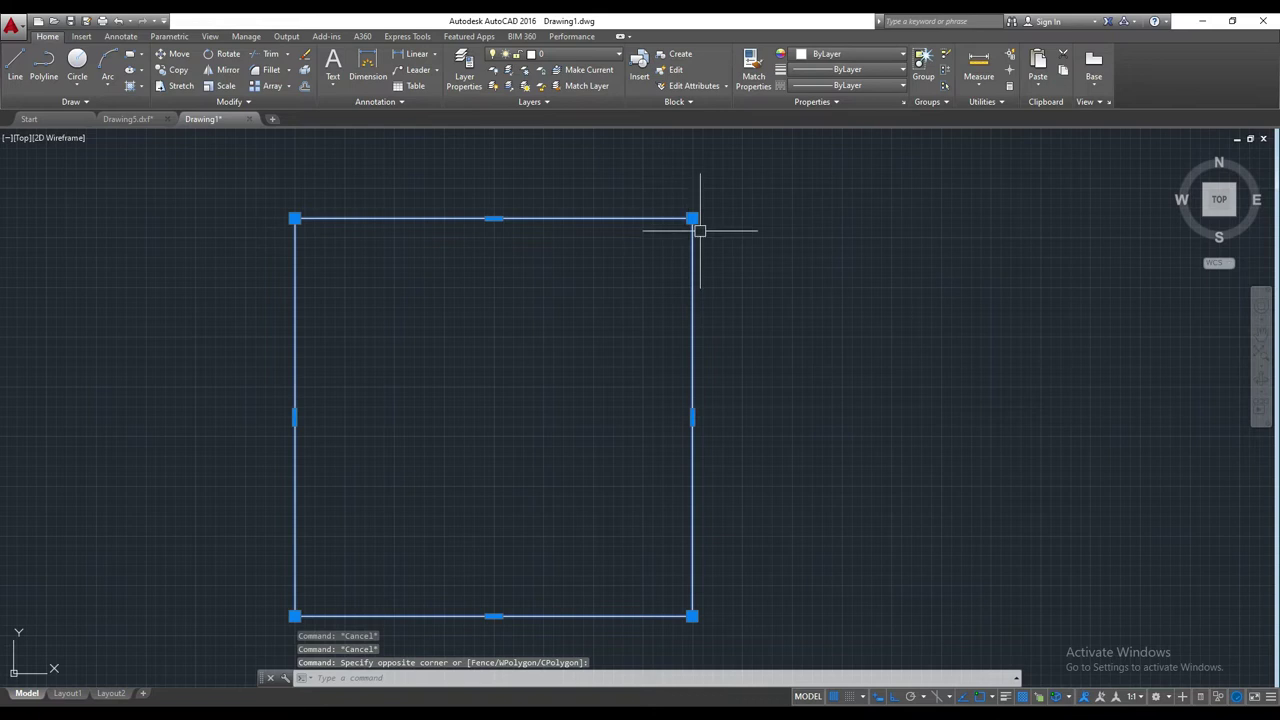
scroll(700, 231, down, 2)
click(695, 223)
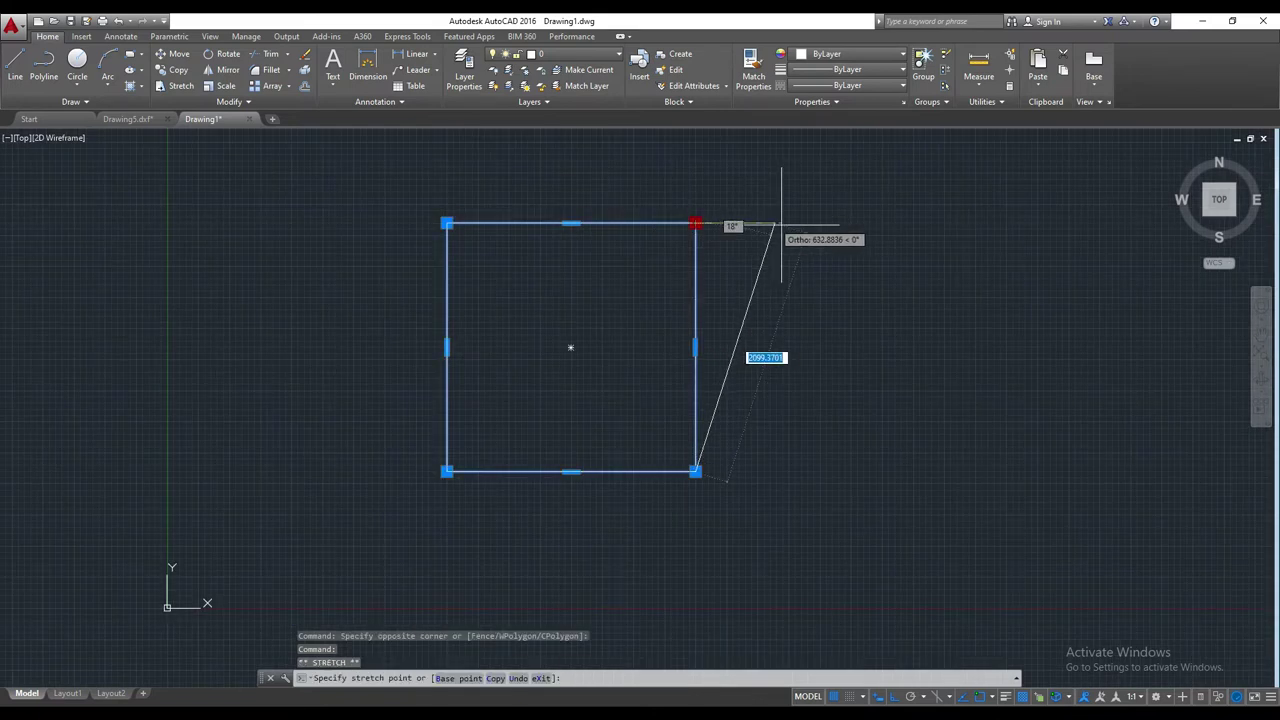
click(882, 697)
middle_drag(794, 145, 787, 204)
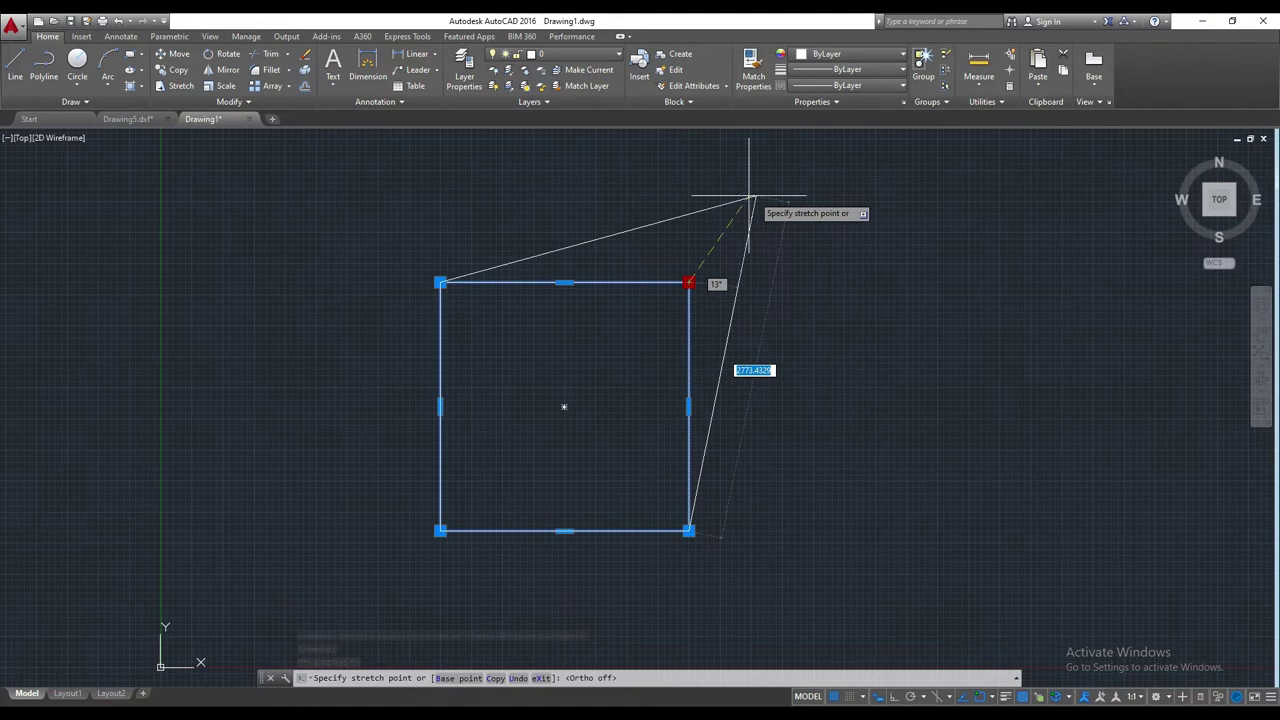
key(Escape)
key(Escape)
middle_drag(717, 331, 707, 303)
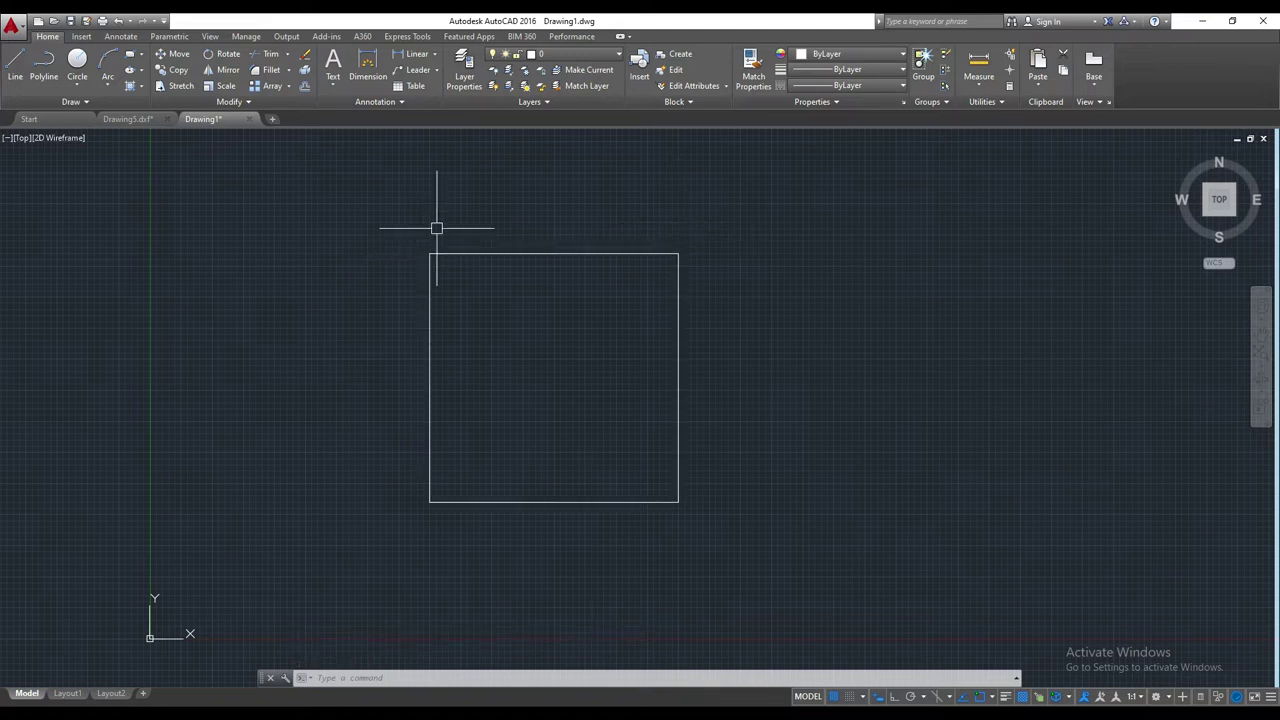
- Crossing-select the square's right side
click(733, 223)
click(643, 545)
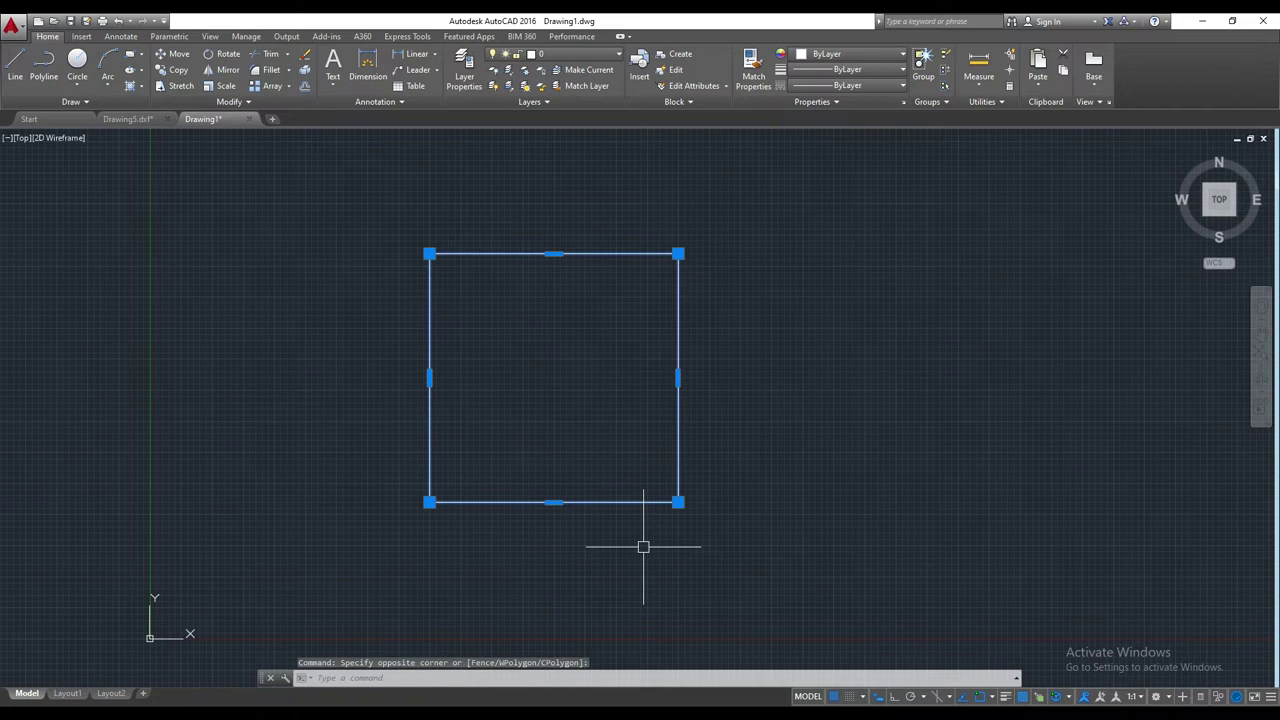
key(Escape)
click(694, 210)
click(640, 508)
- Stretch the right side outward to roughly double the width, with Ortho on
text(s)
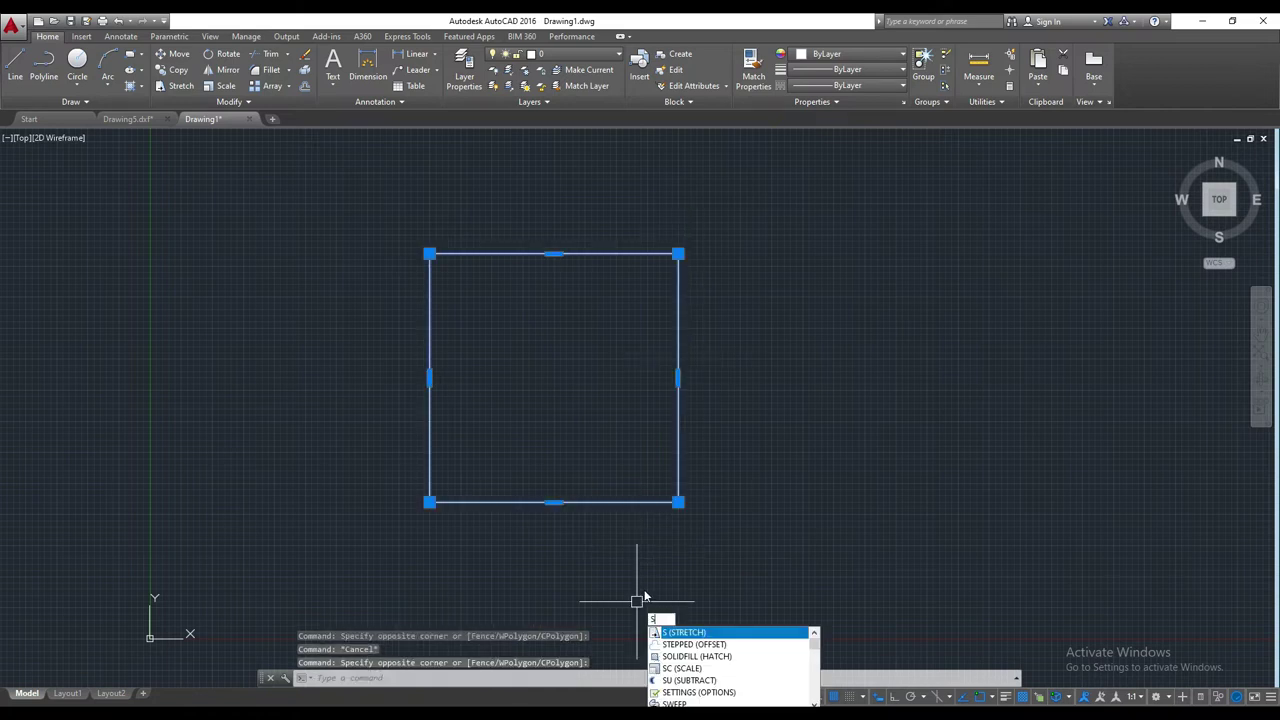
key(Return)
click(640, 565)
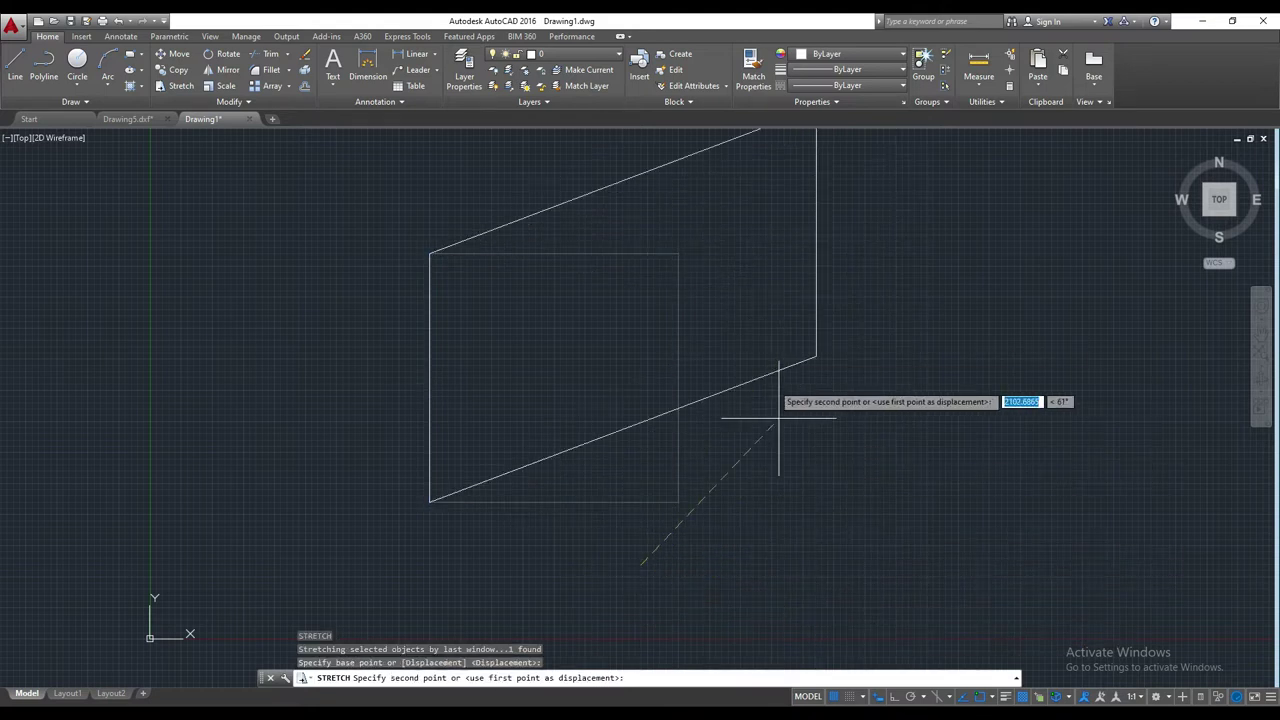
scroll(846, 482, down, 2)
click(860, 432)
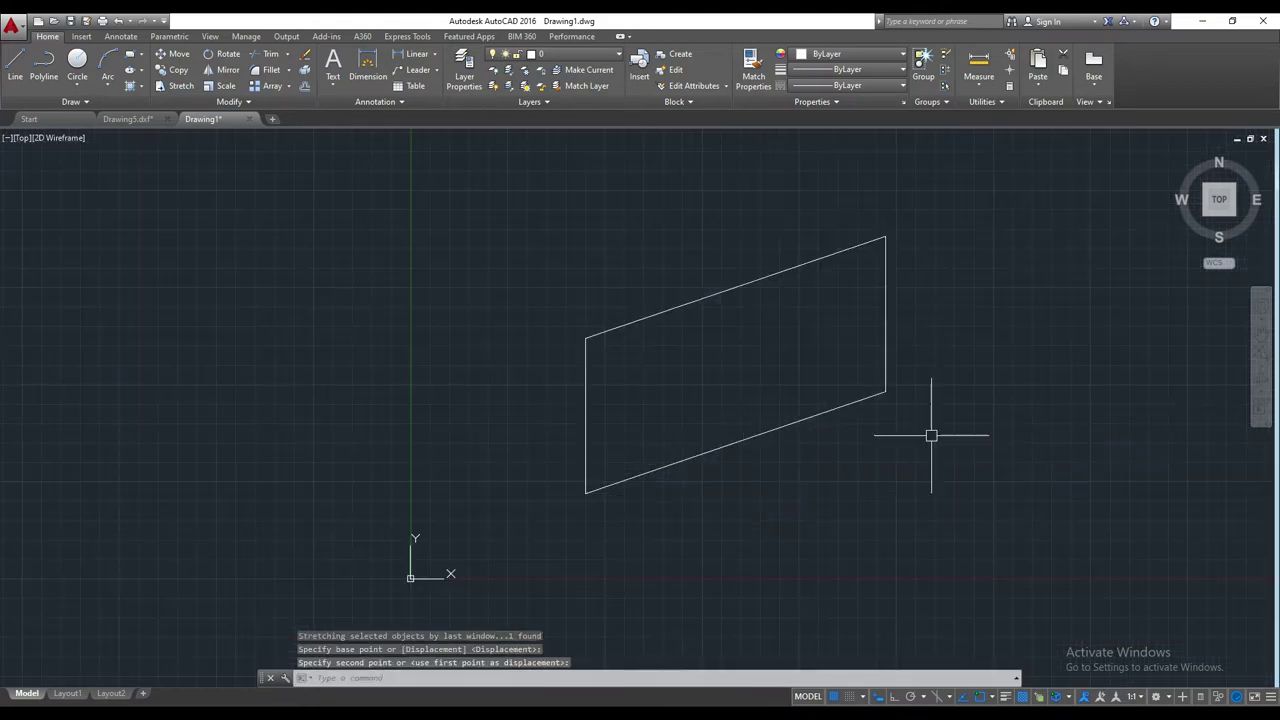
scroll(931, 436, up, 1)
key(F8)
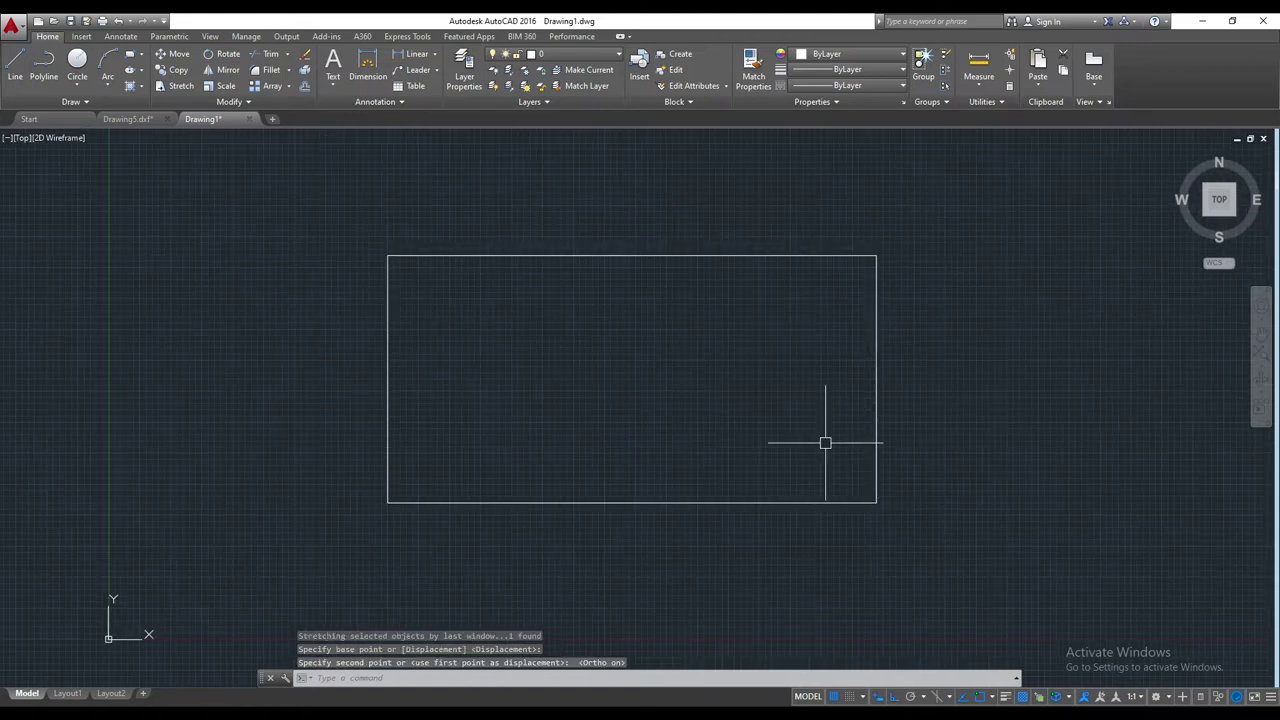
middle_drag(825, 443, 821, 453)
- Draw two small upright rectangles over the top of the wide rectangle
key(Escape)
key(Escape)
key(Escape)
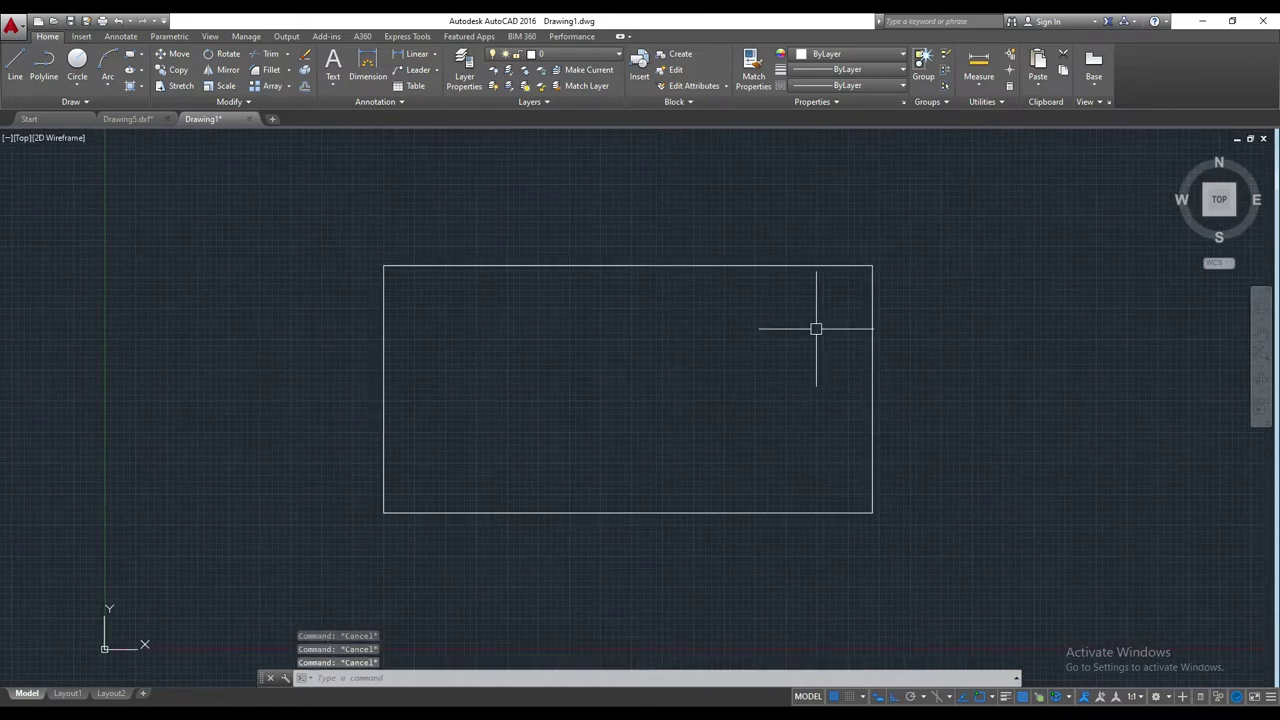
text(ec)
key(Return)
click(528, 225)
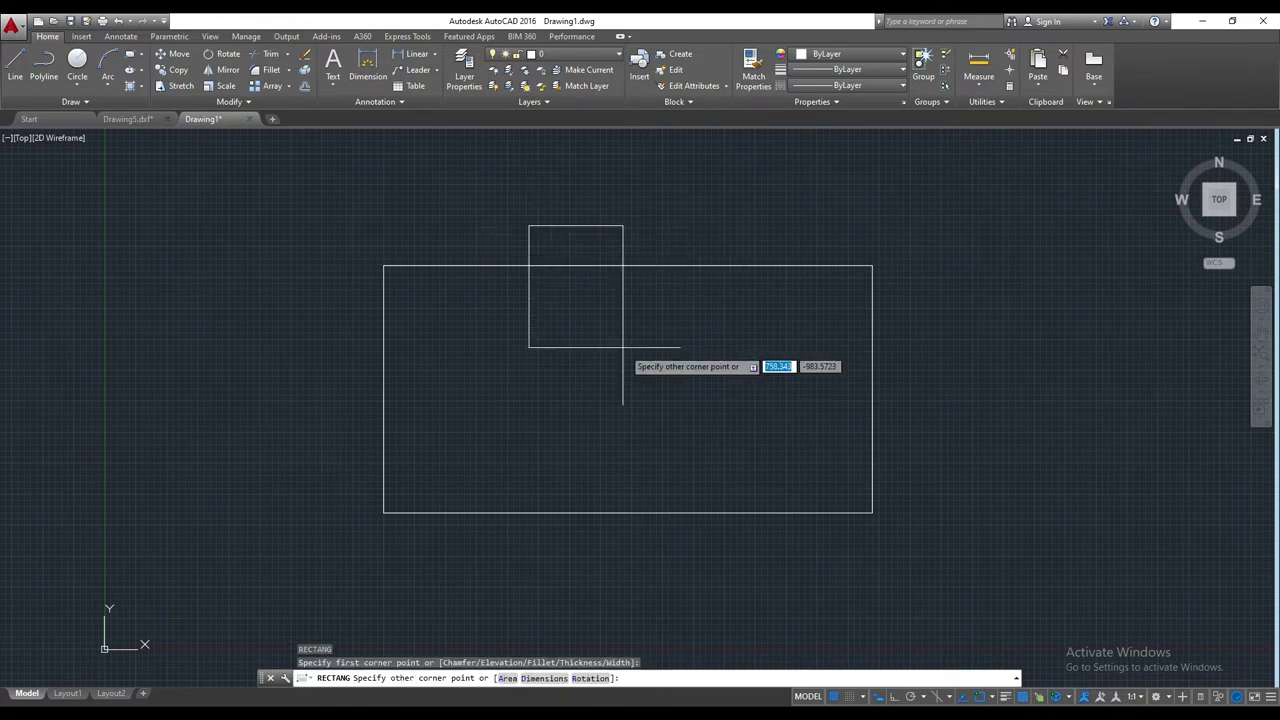
click(628, 373)
key(Escape)
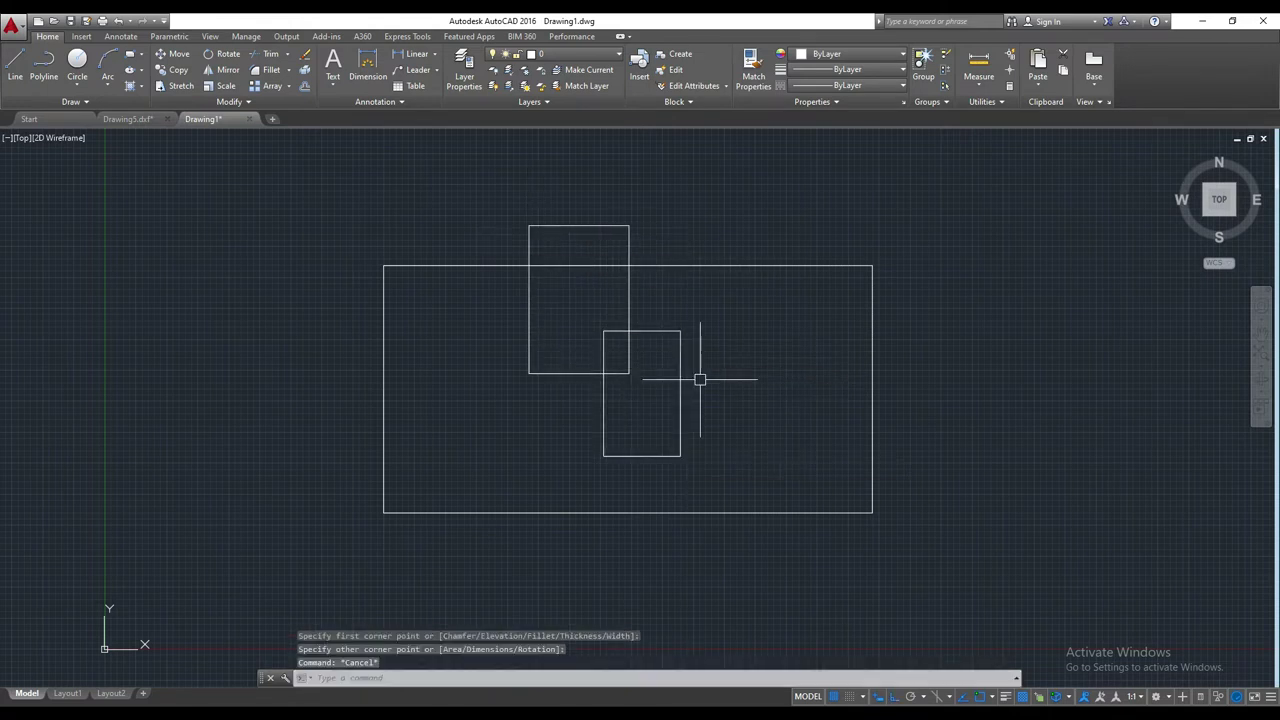
key(Return)
click(664, 211)
click(745, 408)
- Add three more rectangles: one reaching below, one narrow central, one on the right
key(Return)
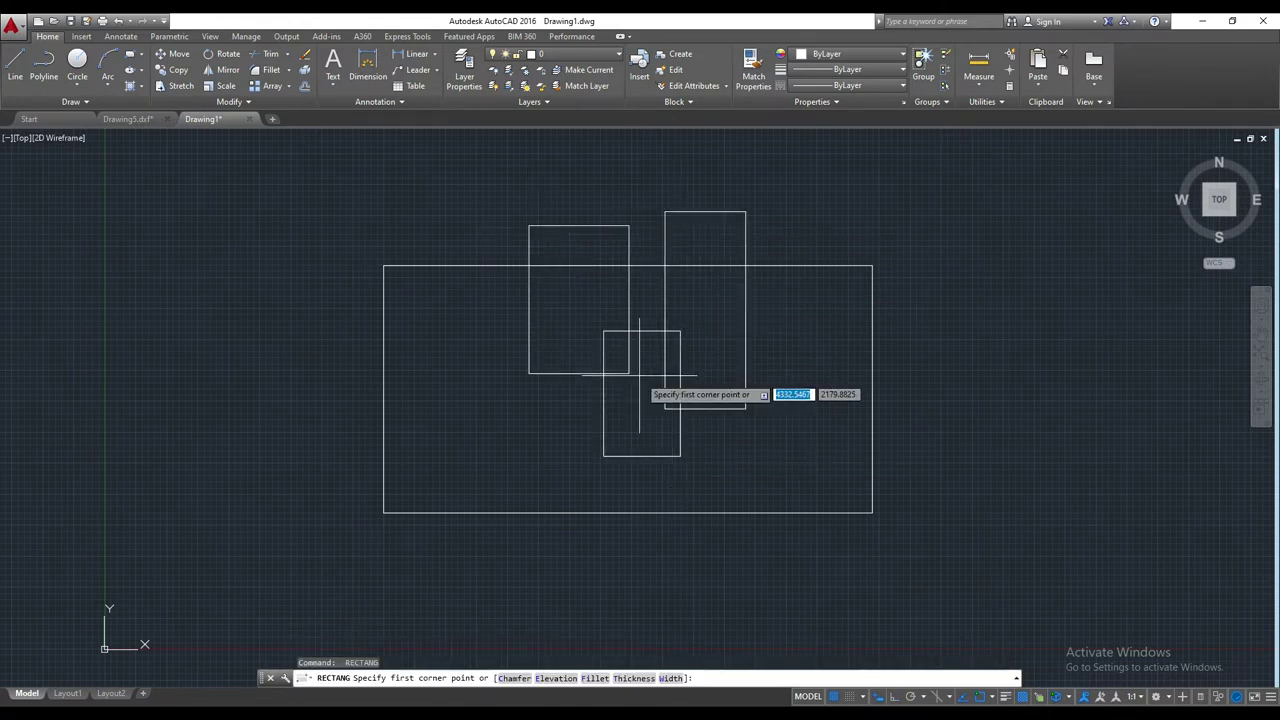
click(639, 375)
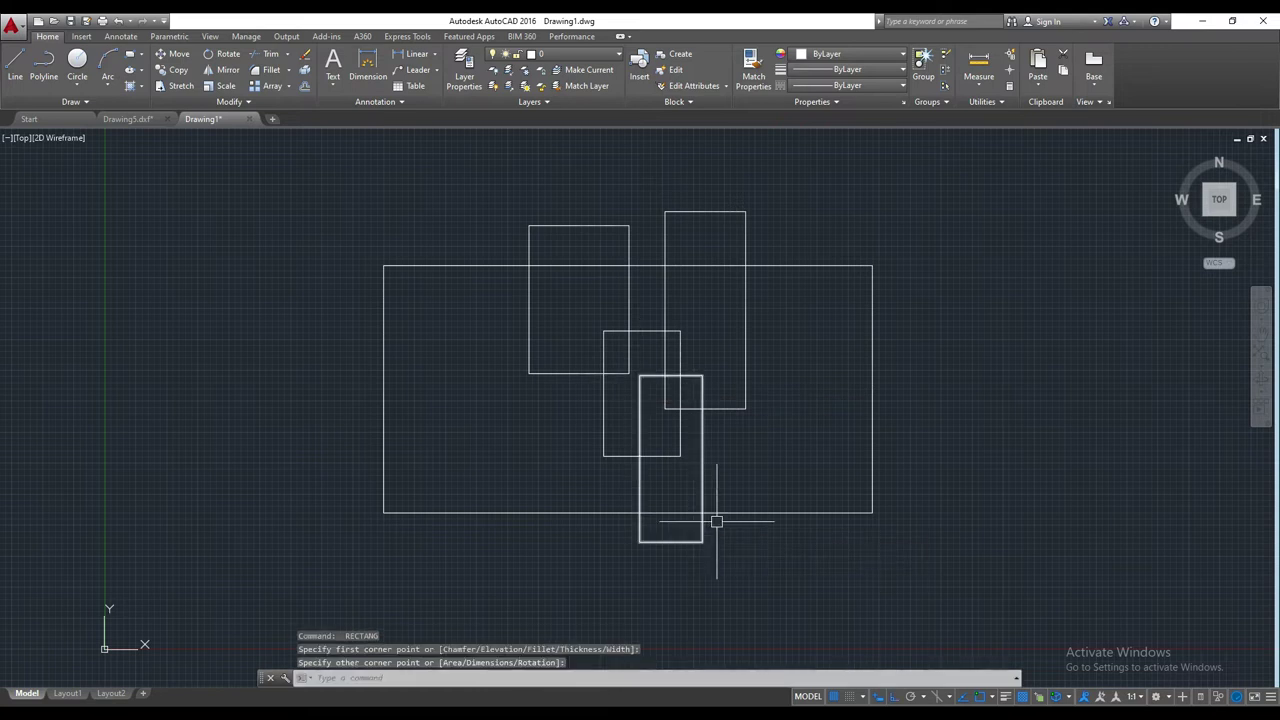
click(702, 542)
click(724, 343)
click(762, 475)
click(786, 310)
click(836, 414)
- Add a lower-right rectangle overlapping the large one
key(Escape)
key(Return)
click(812, 385)
click(889, 560)
key(Escape)
middle_drag(889, 560, 834, 557)
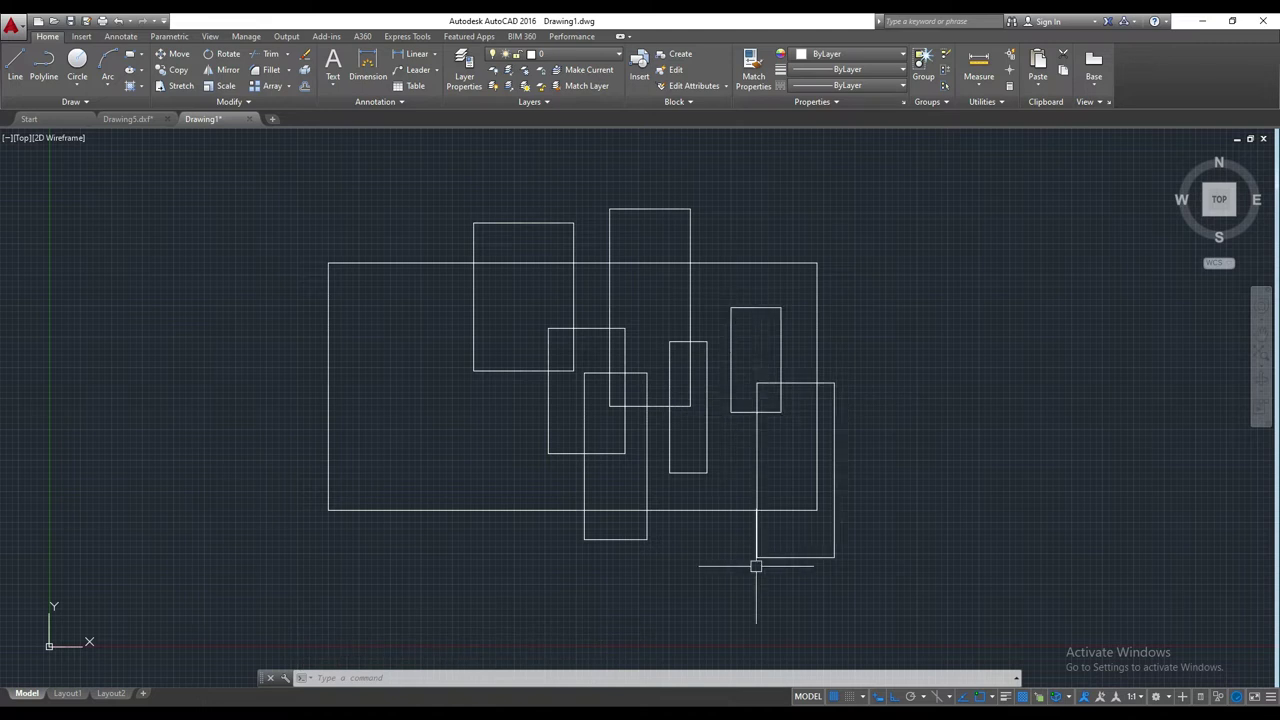
- Stretch three rectangles' right edges rightward, then undo the stretch
click(886, 206)
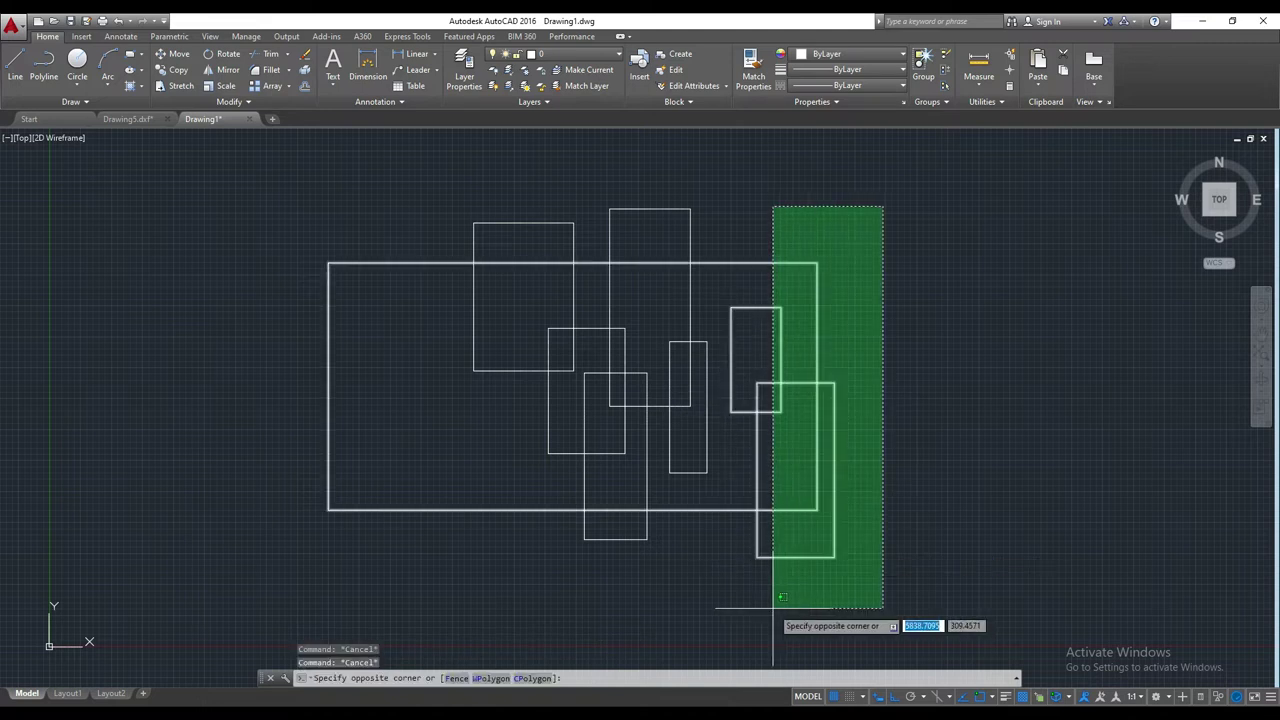
click(771, 606)
text(s)
key(Return)
click(760, 602)
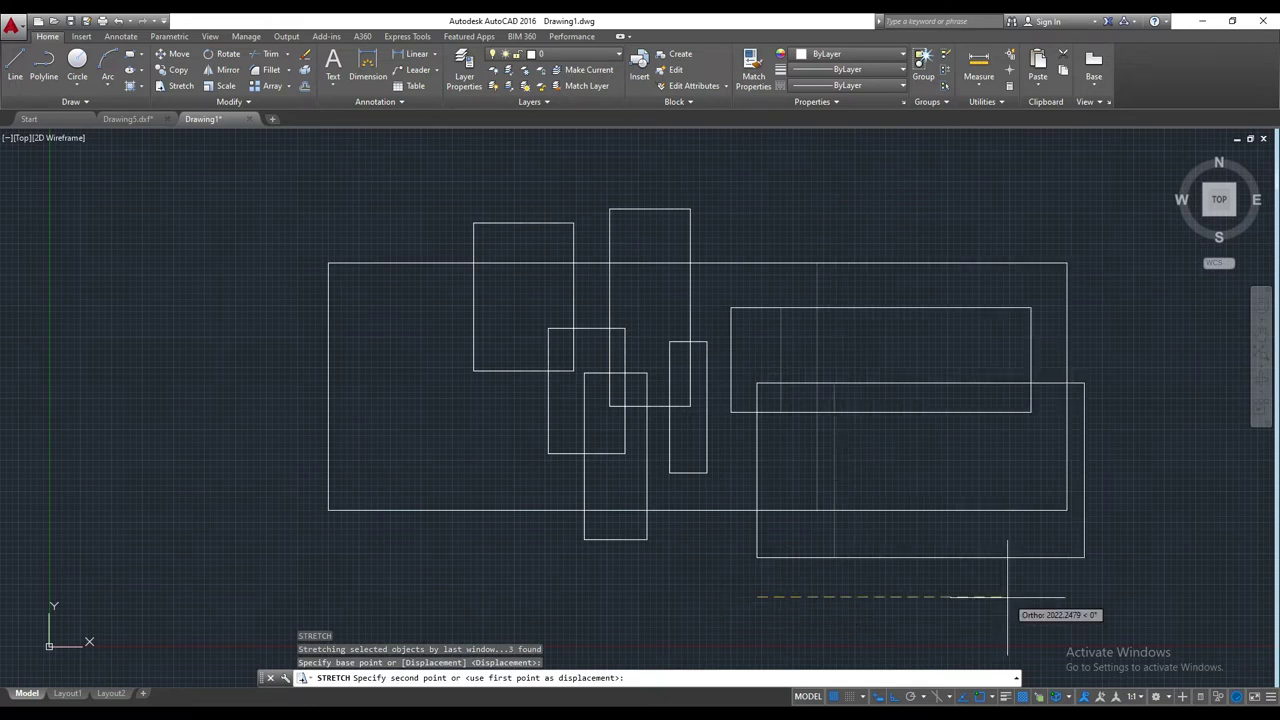
click(1017, 597)
key(Escape)
key(ctrl+z)
key(Escape)
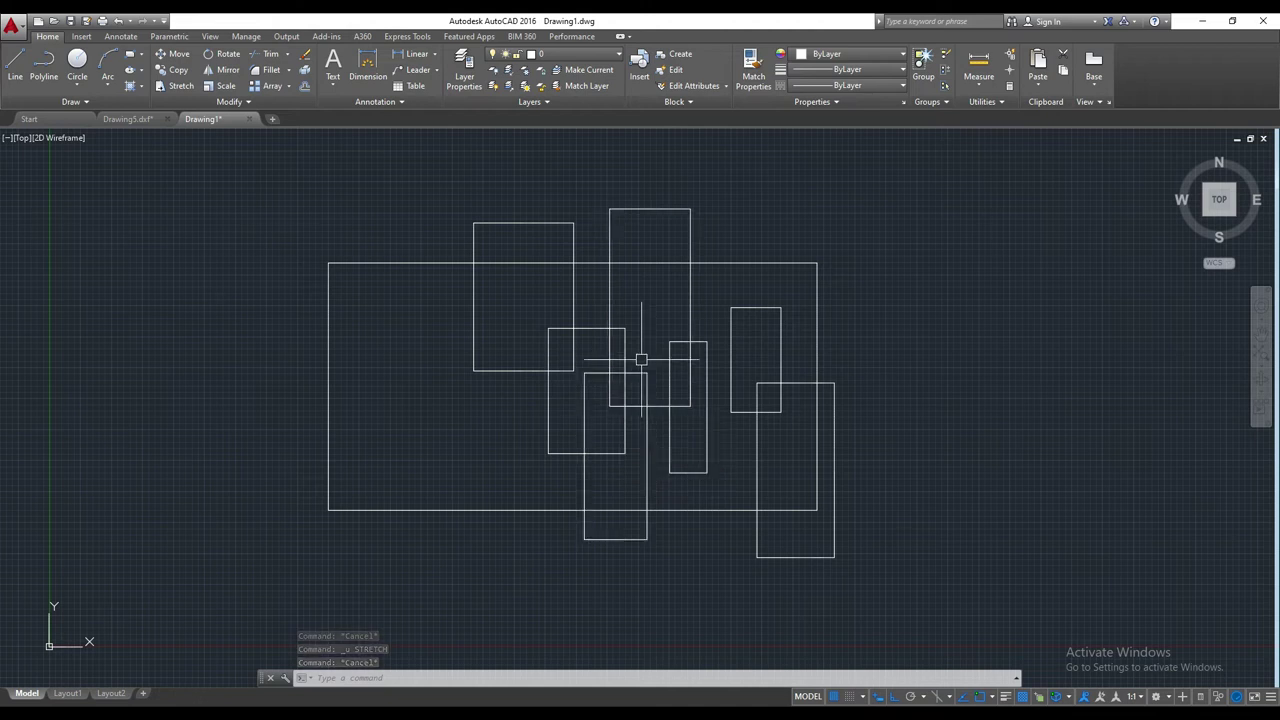
- Clear the selection, briefly selecting and deselecting the small narrow rectangle
key(Escape)
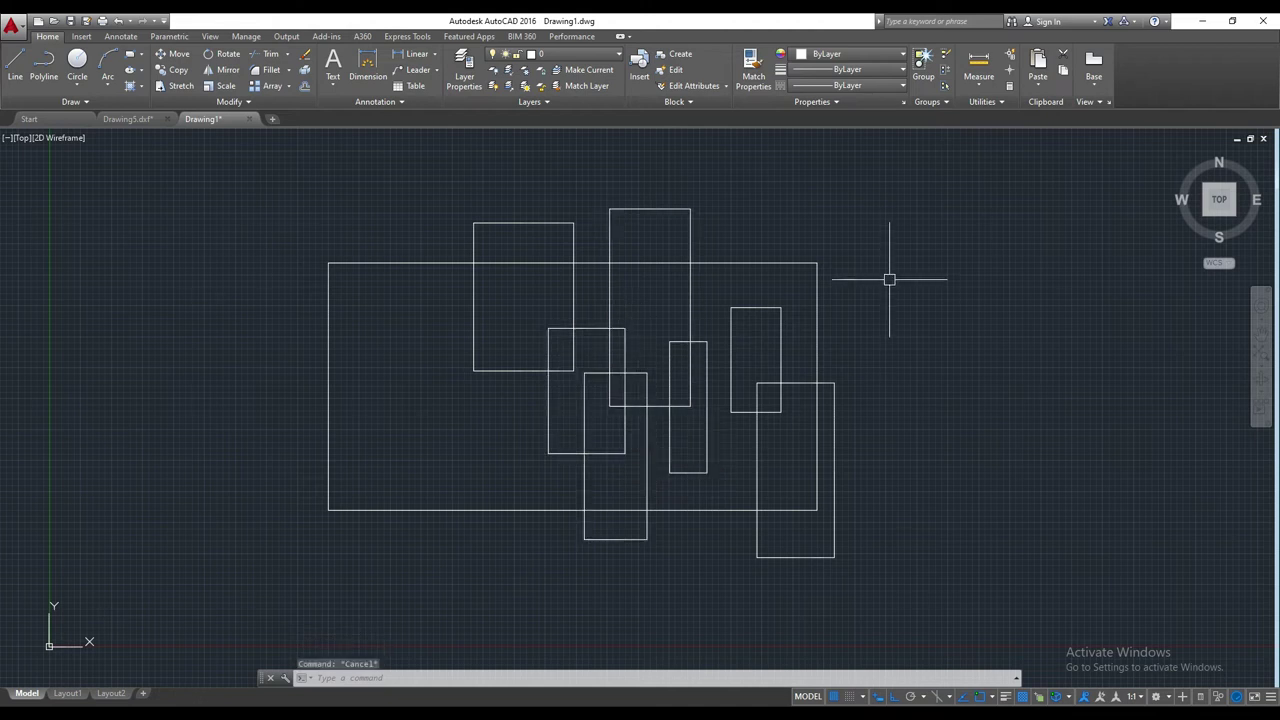
key(Escape)
middle_drag(868, 329, 858, 316)
click(697, 383)
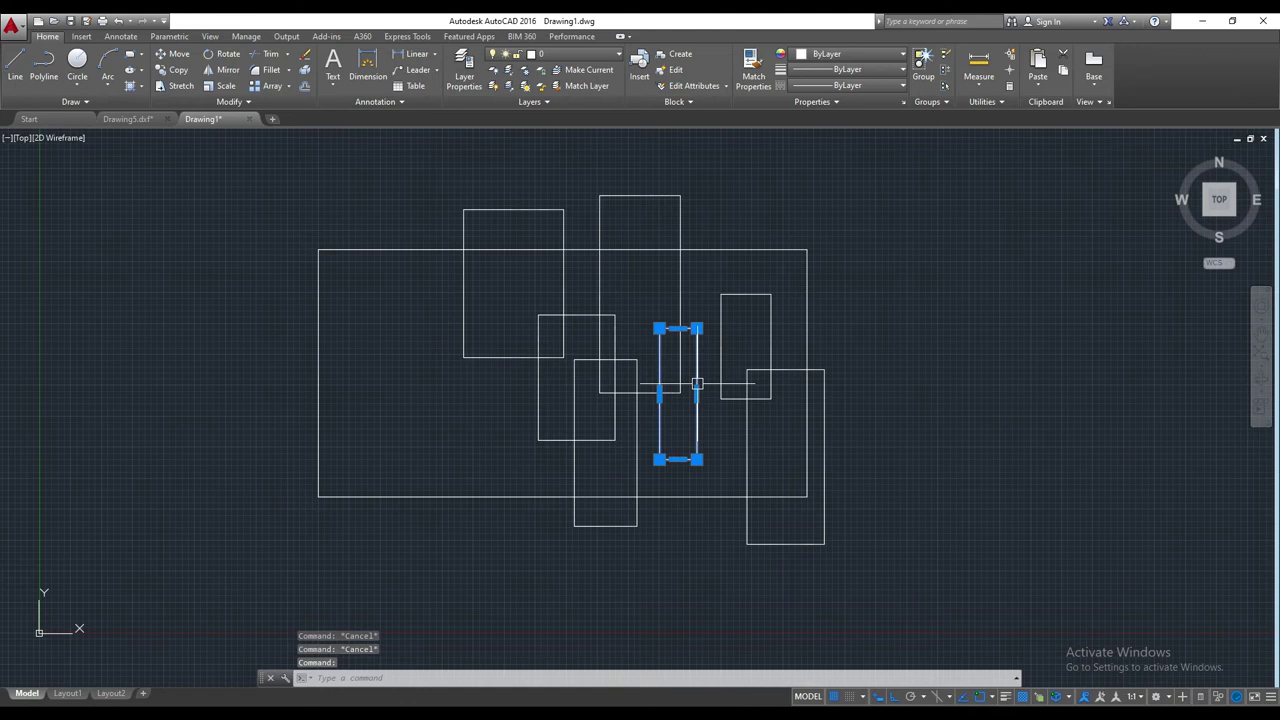
key(Escape)
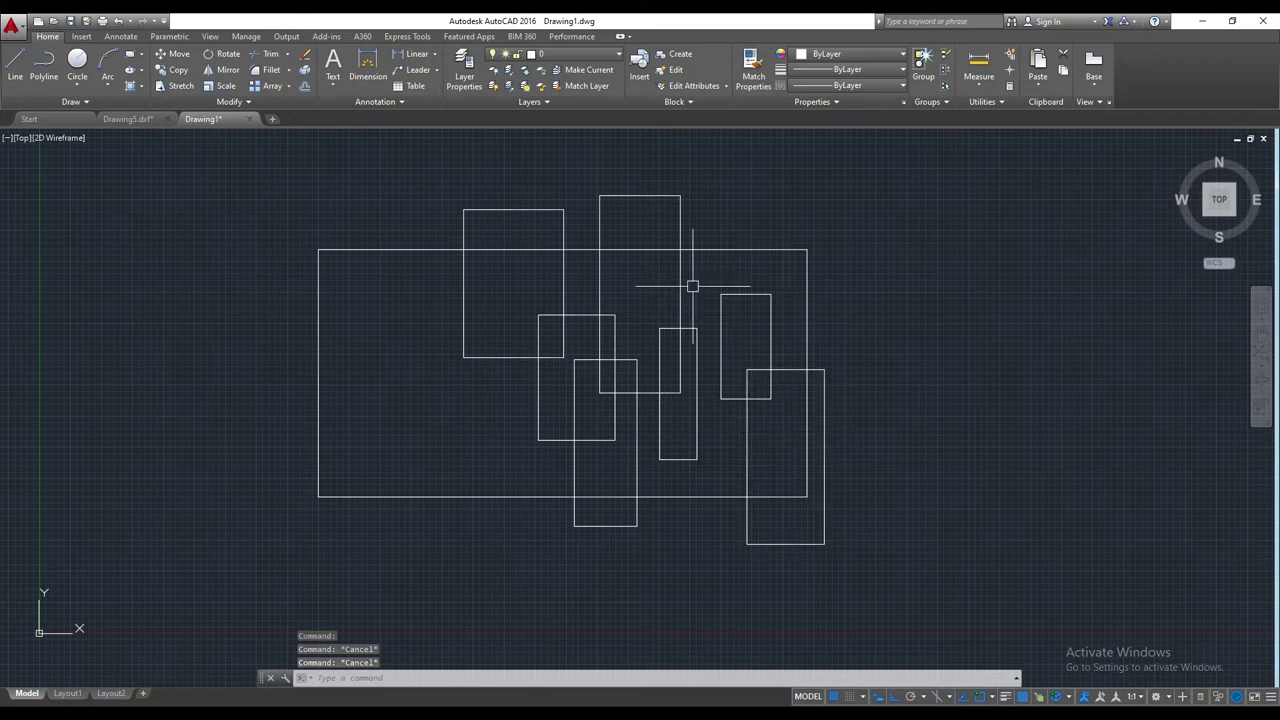
key(Escape)
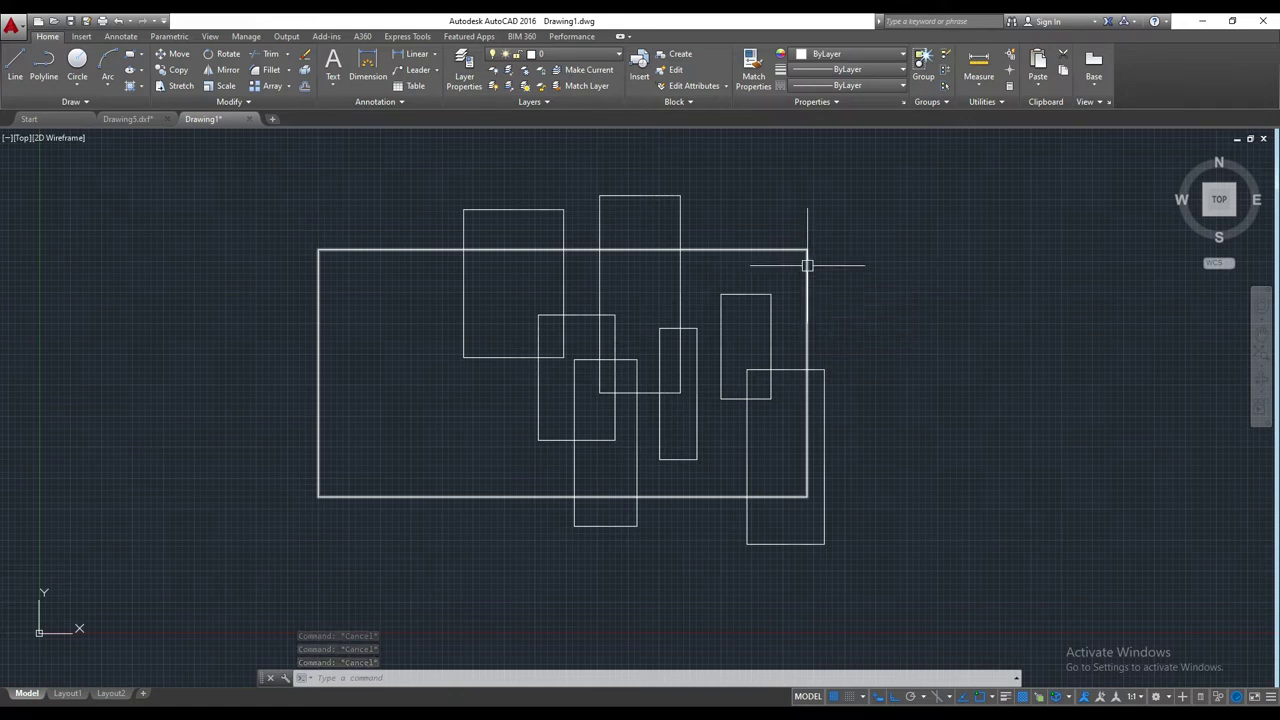
- Stretch the five right-hand shapes farther right using a crossing window
key(s)
key(Return)
click(922, 180)
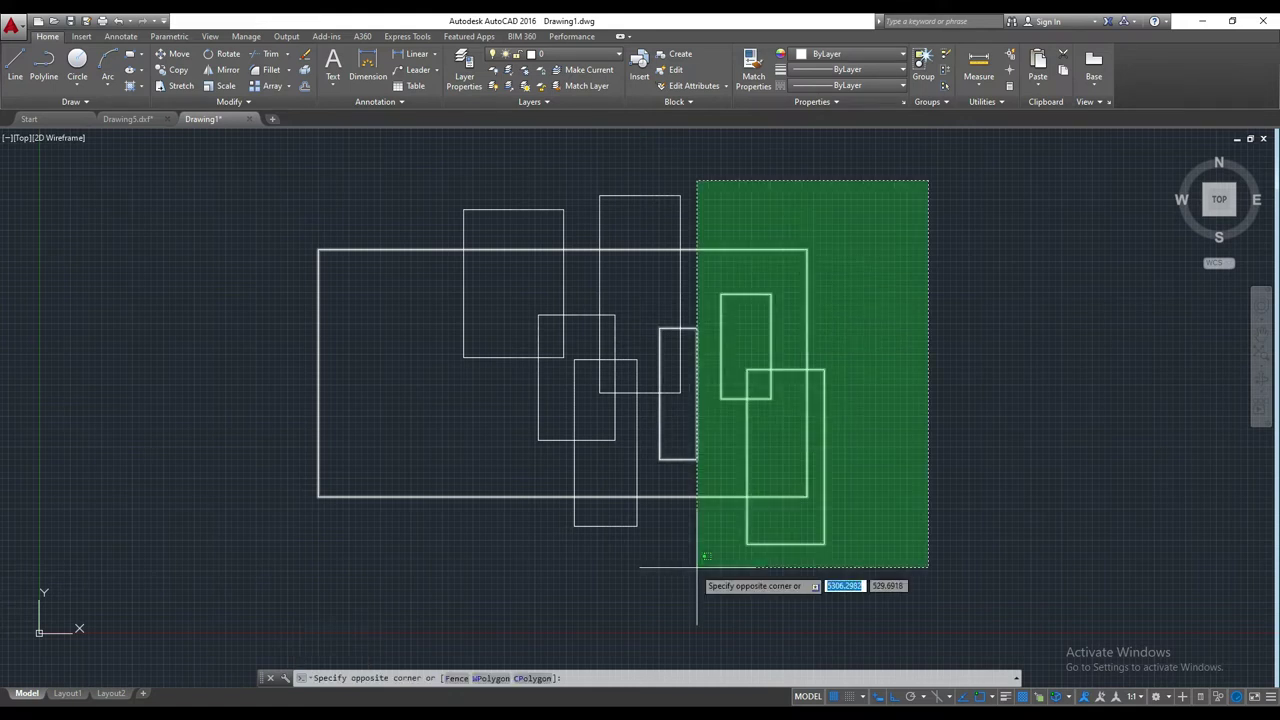
click(656, 590)
key(Return)
click(660, 592)
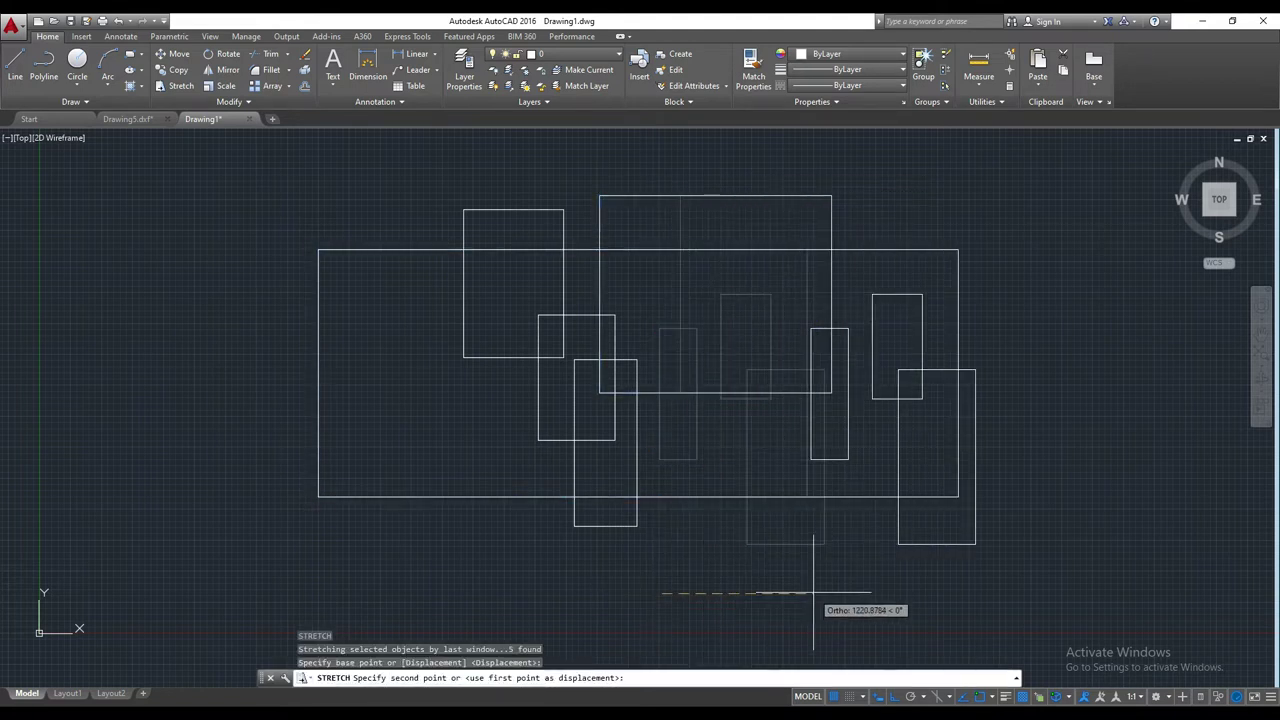
click(868, 593)
key(Escape)
- Pan to review the stretched drawing, then undo the stretch
middle_drag(964, 426, 930, 429)
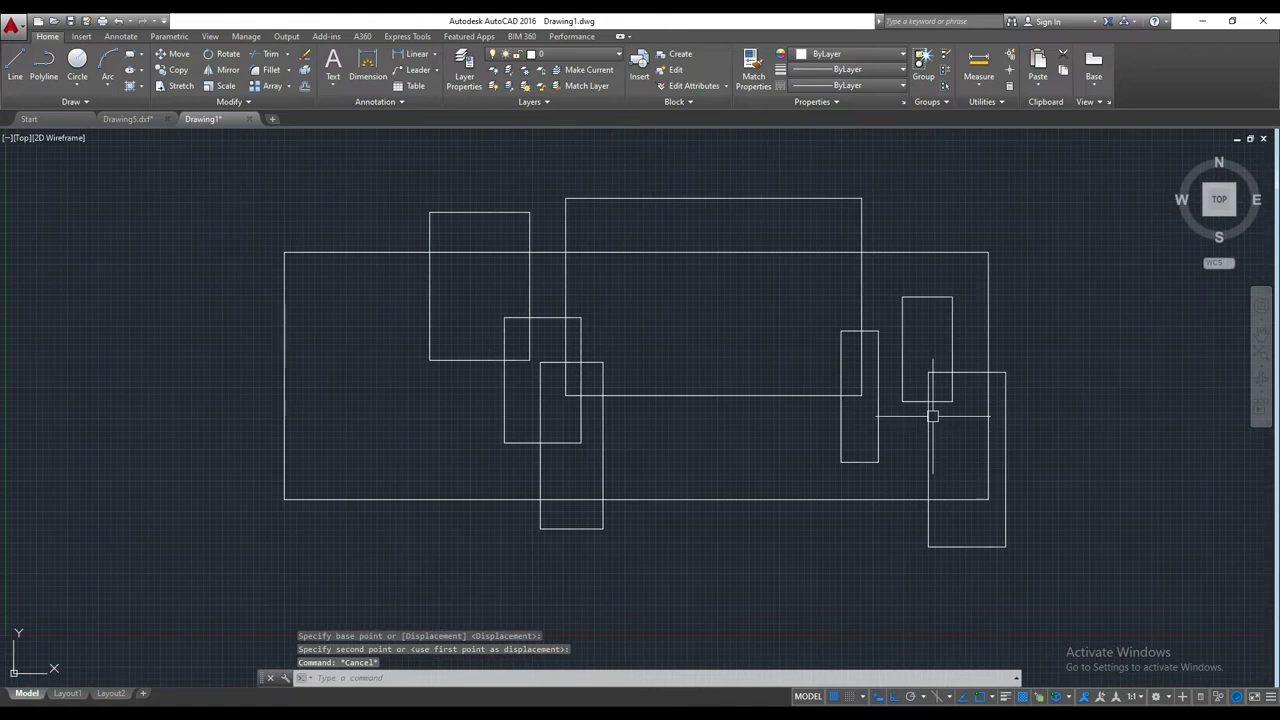
middle_drag(890, 271, 848, 275)
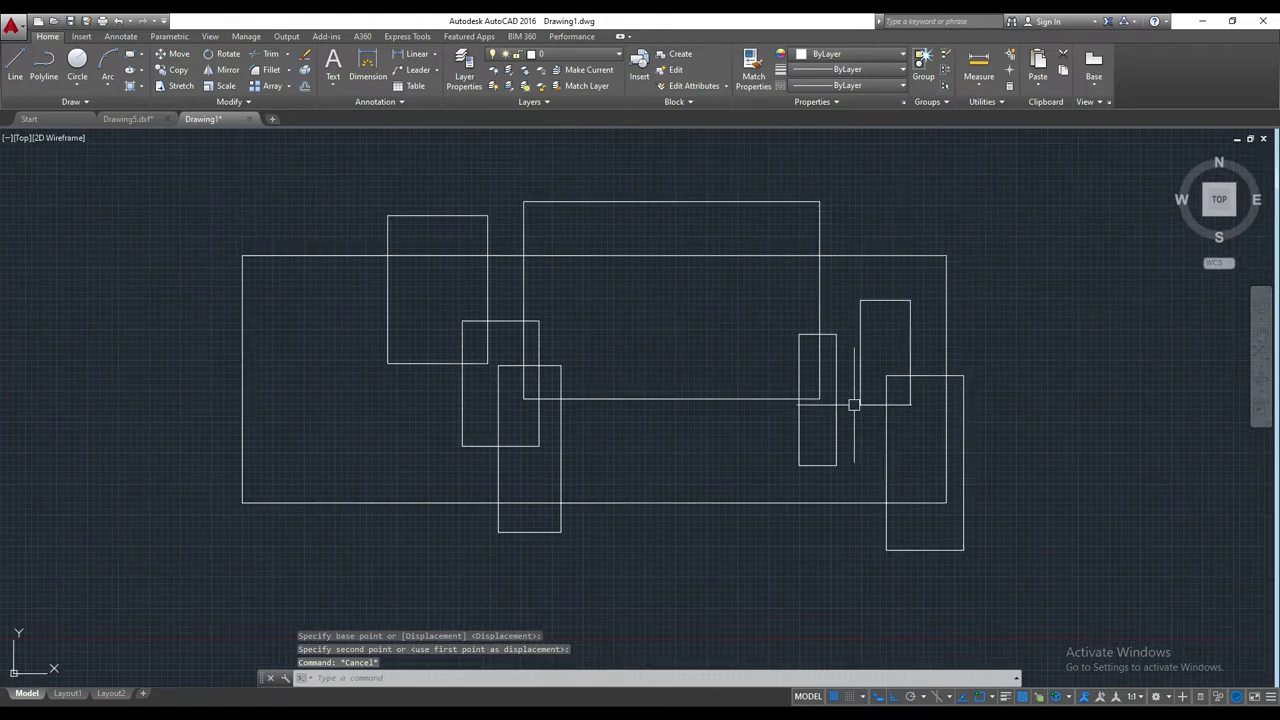
middle_drag(854, 404, 930, 384)
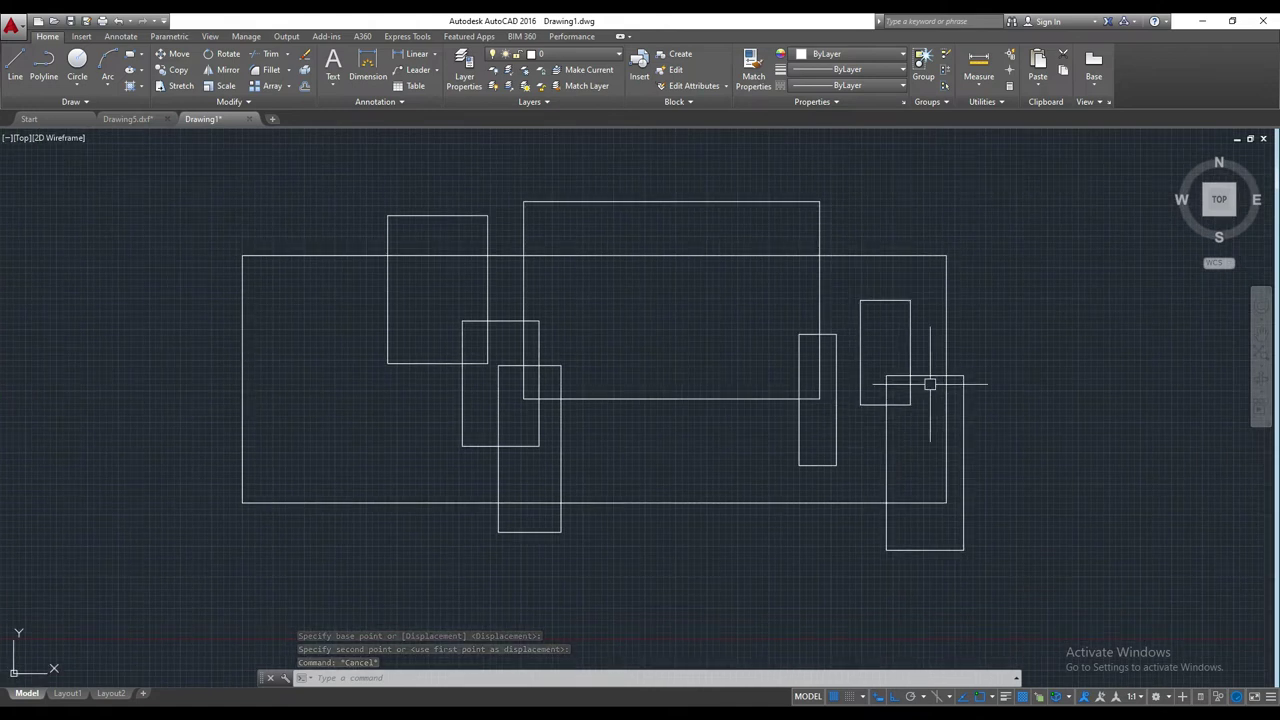
key(ctrl+z)
middle_drag(777, 346, 789, 354)
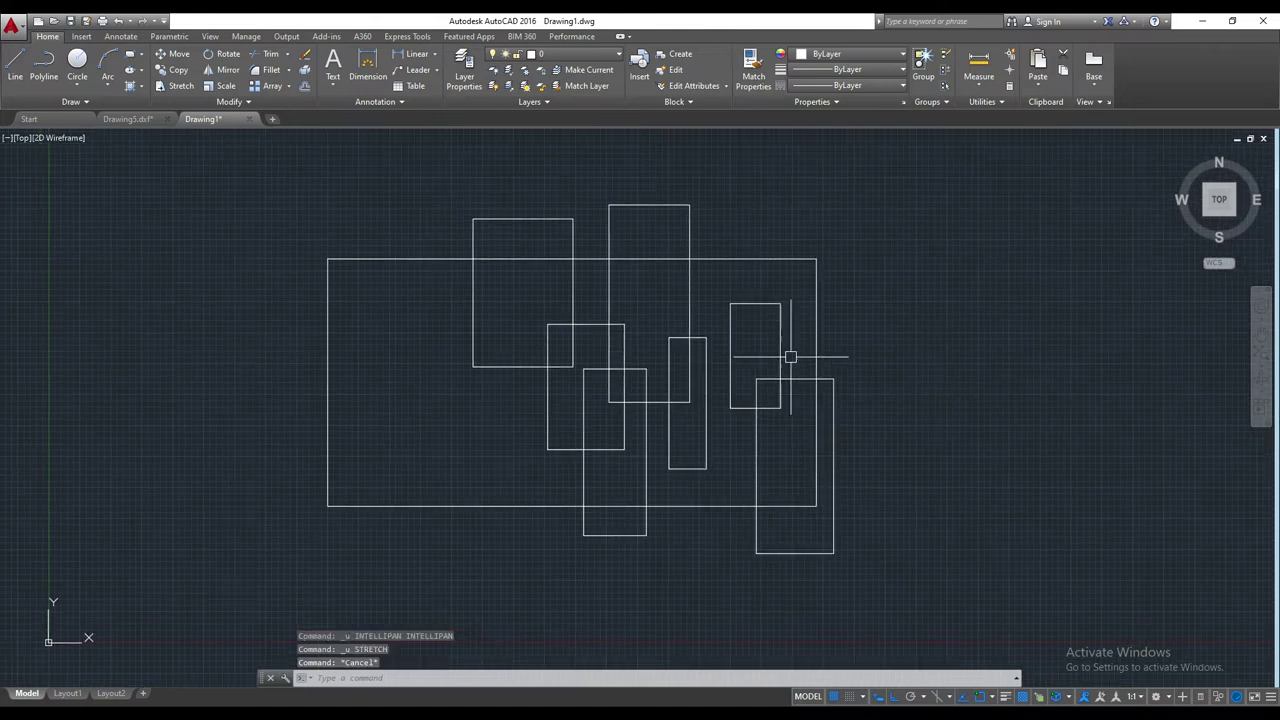
- Begin a stretch catching seven shapes in a crossing window, then cancel it
text(s)
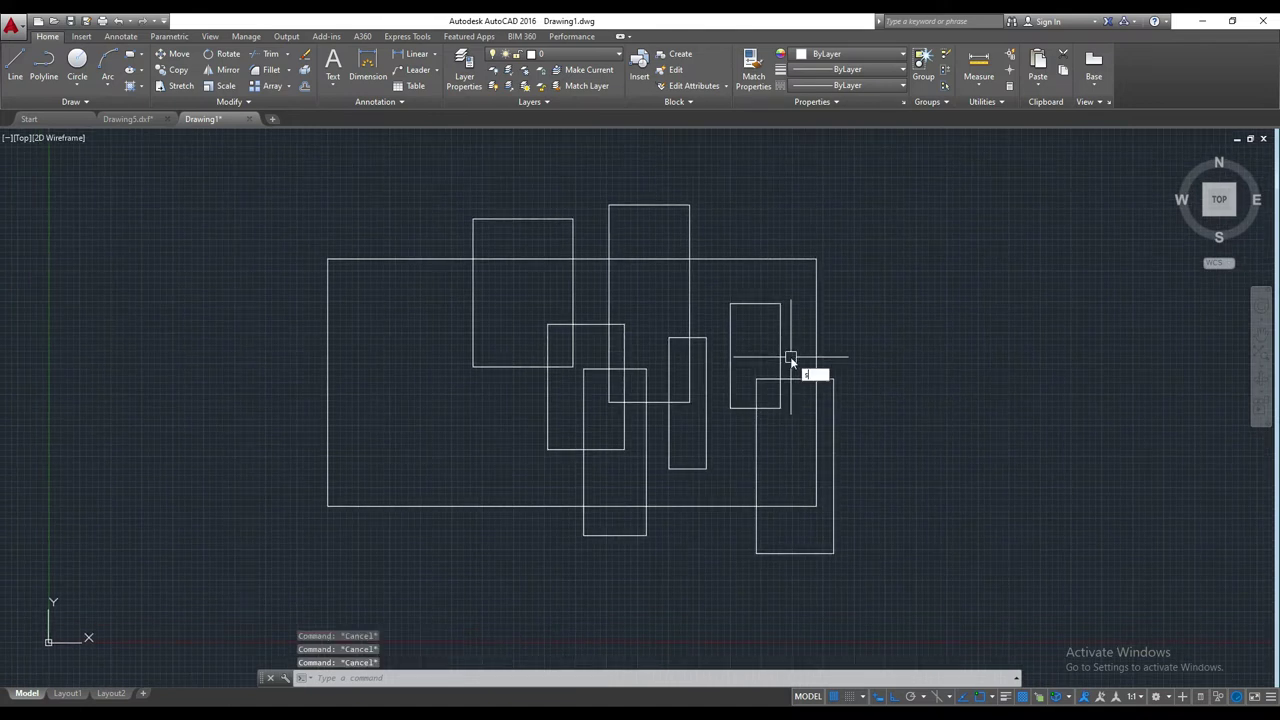
key(Return)
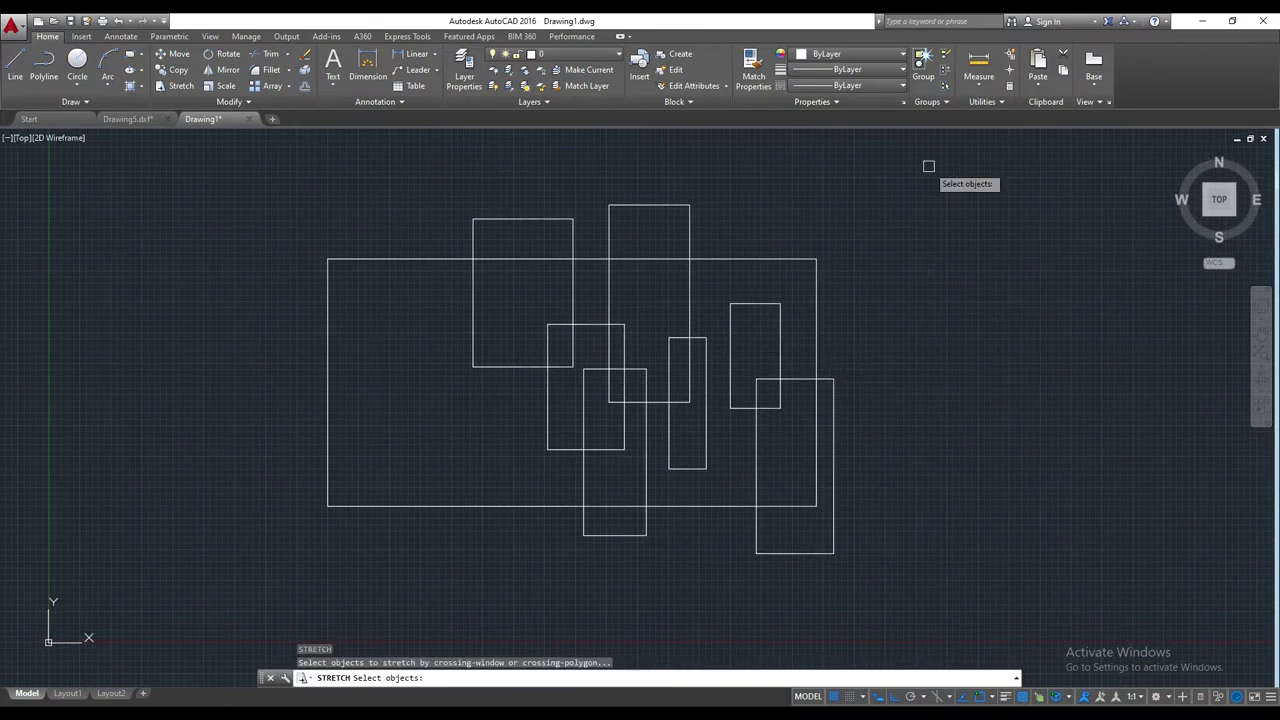
click(928, 166)
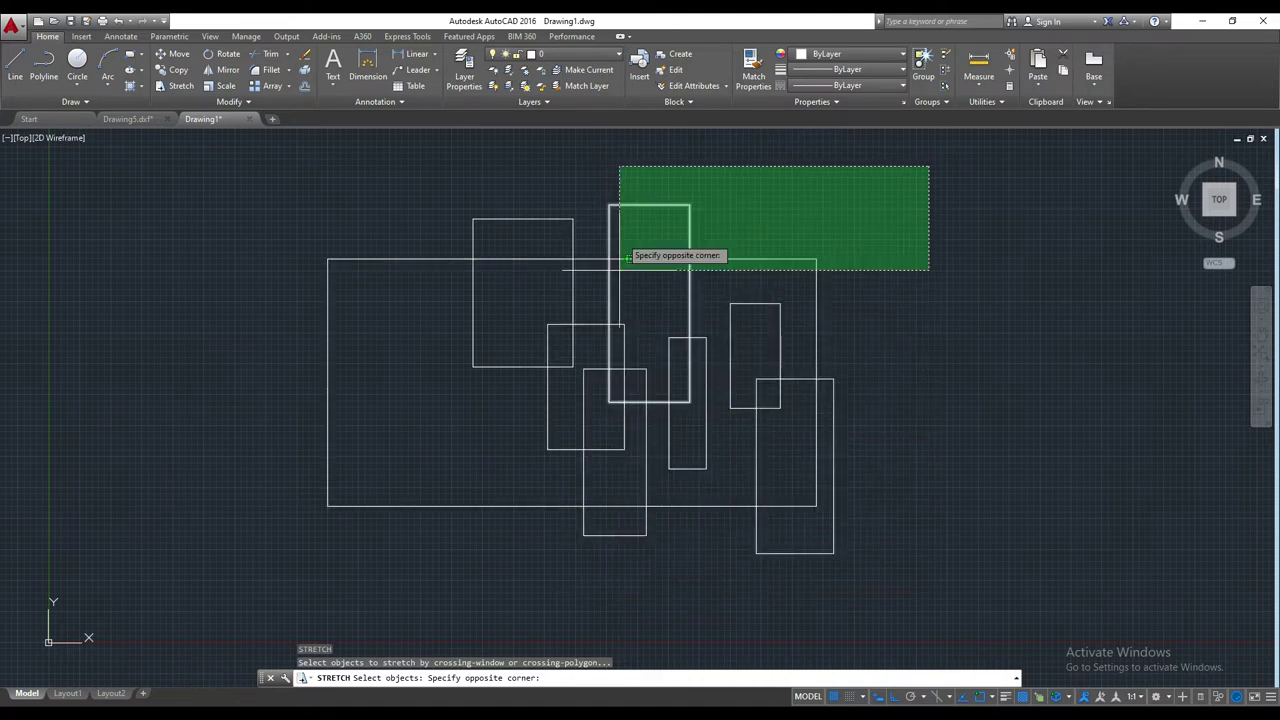
click(616, 610)
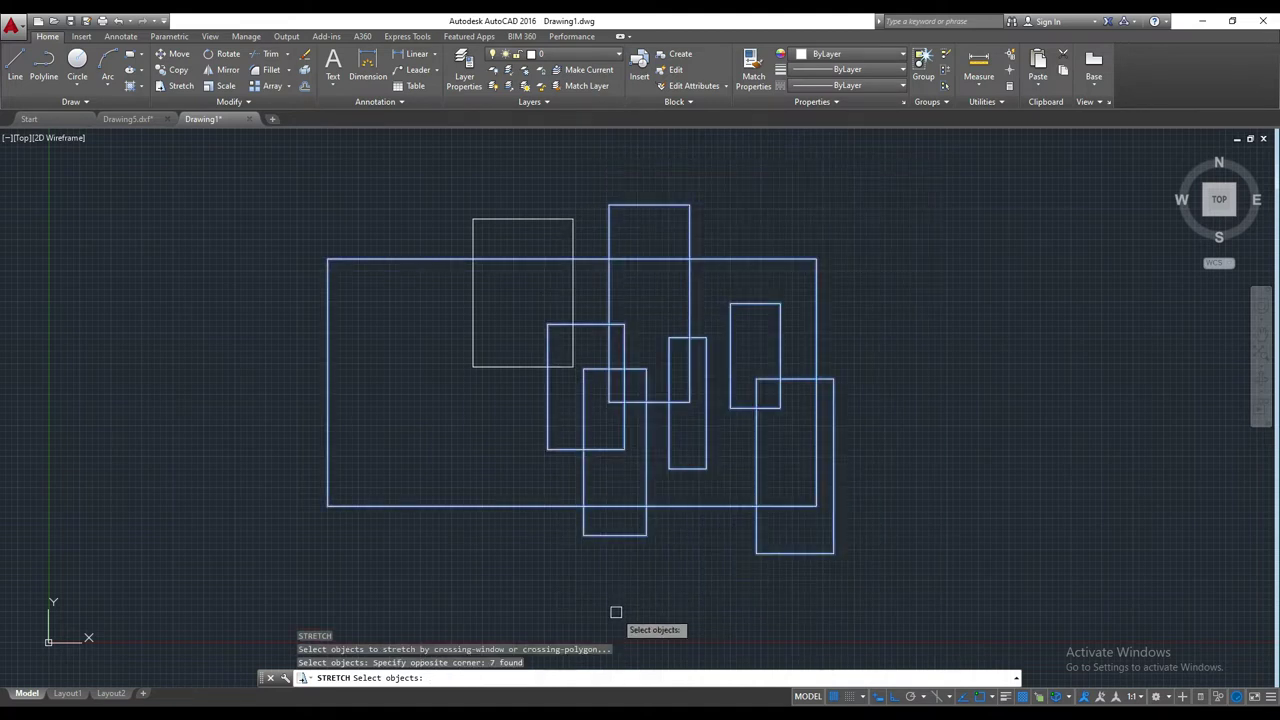
click(614, 590)
click(688, 596)
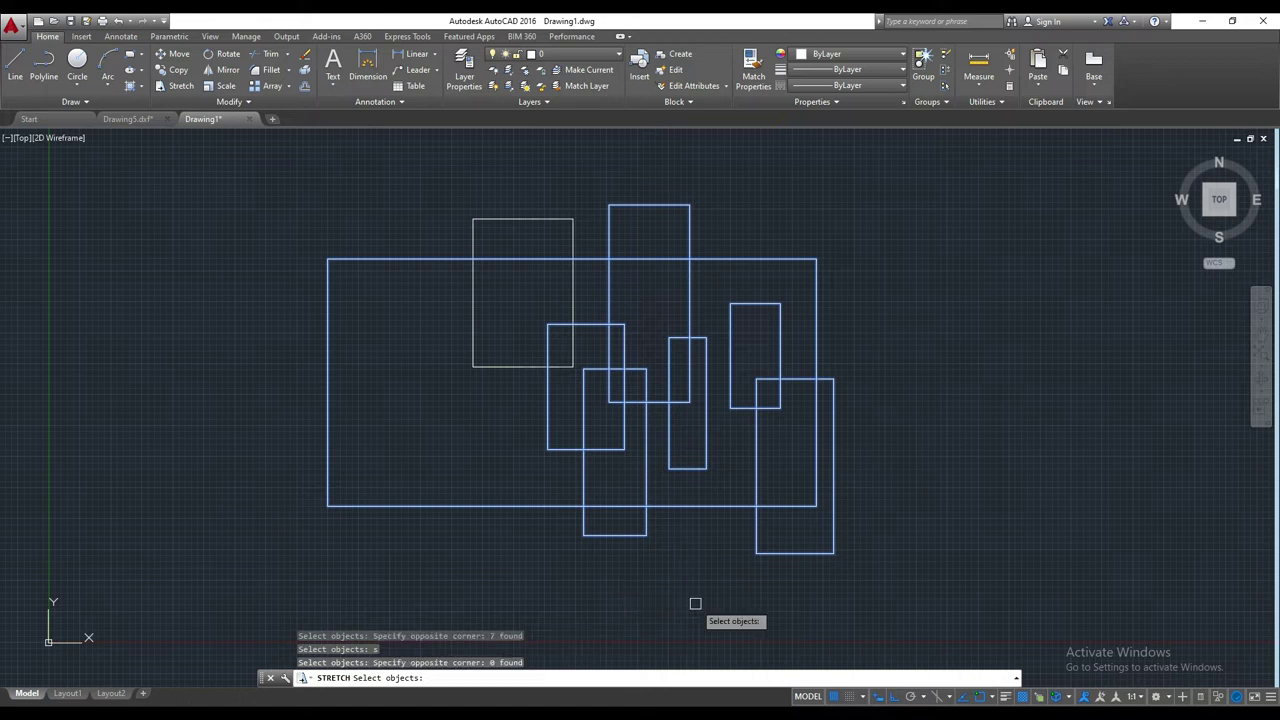
key(Escape)
key(Escape)
- Crossing-select the shapes again and preview stretching them about 1807 units right
click(900, 586)
click(614, 160)
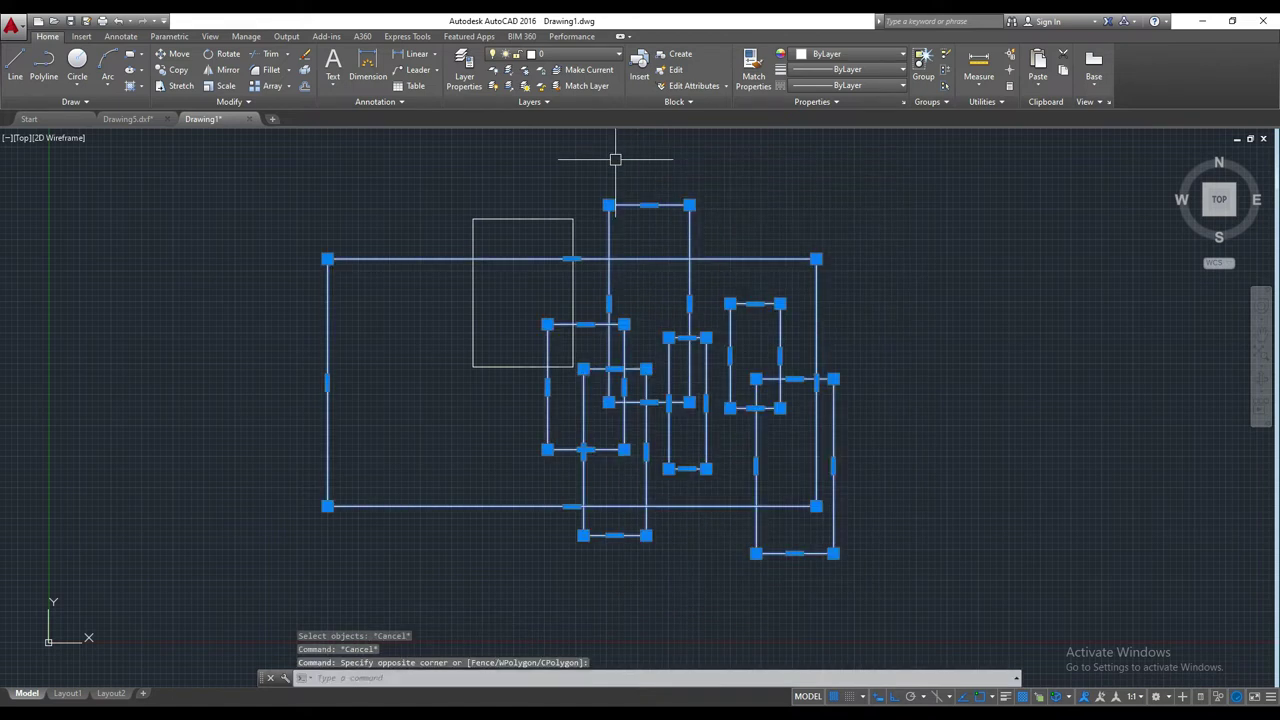
text(s)
key(Return)
click(688, 575)
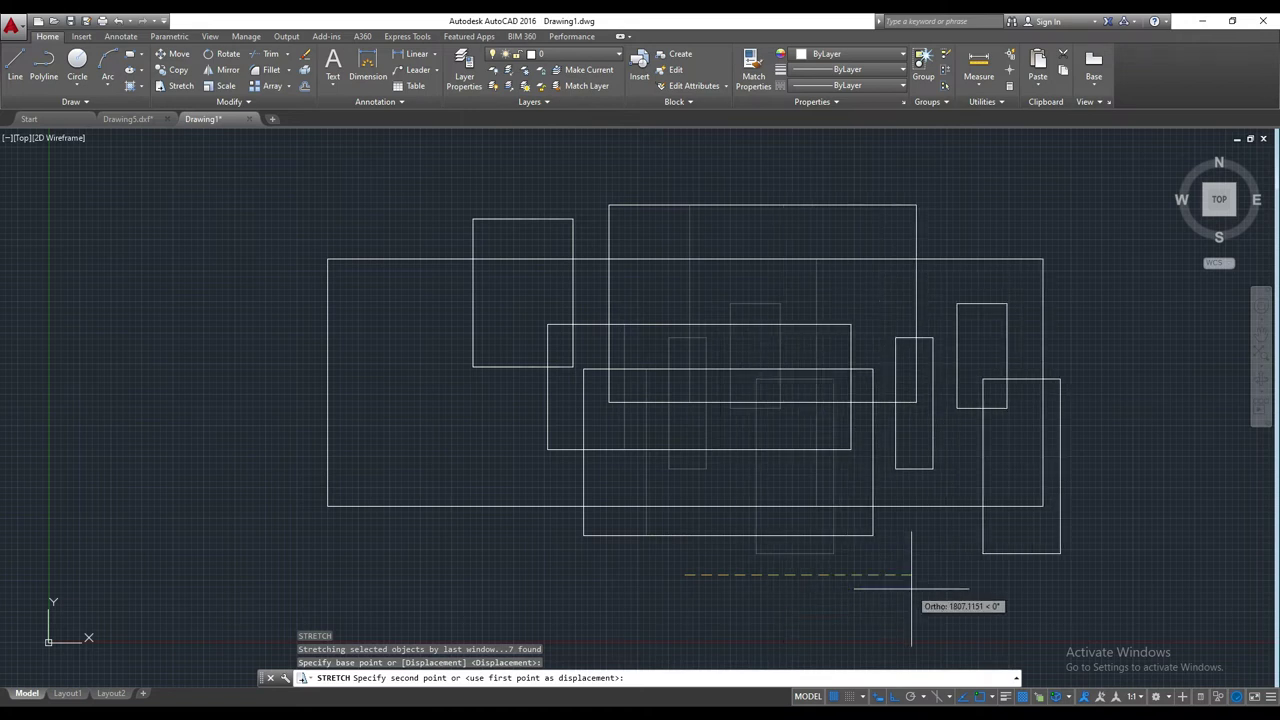
key(Escape)
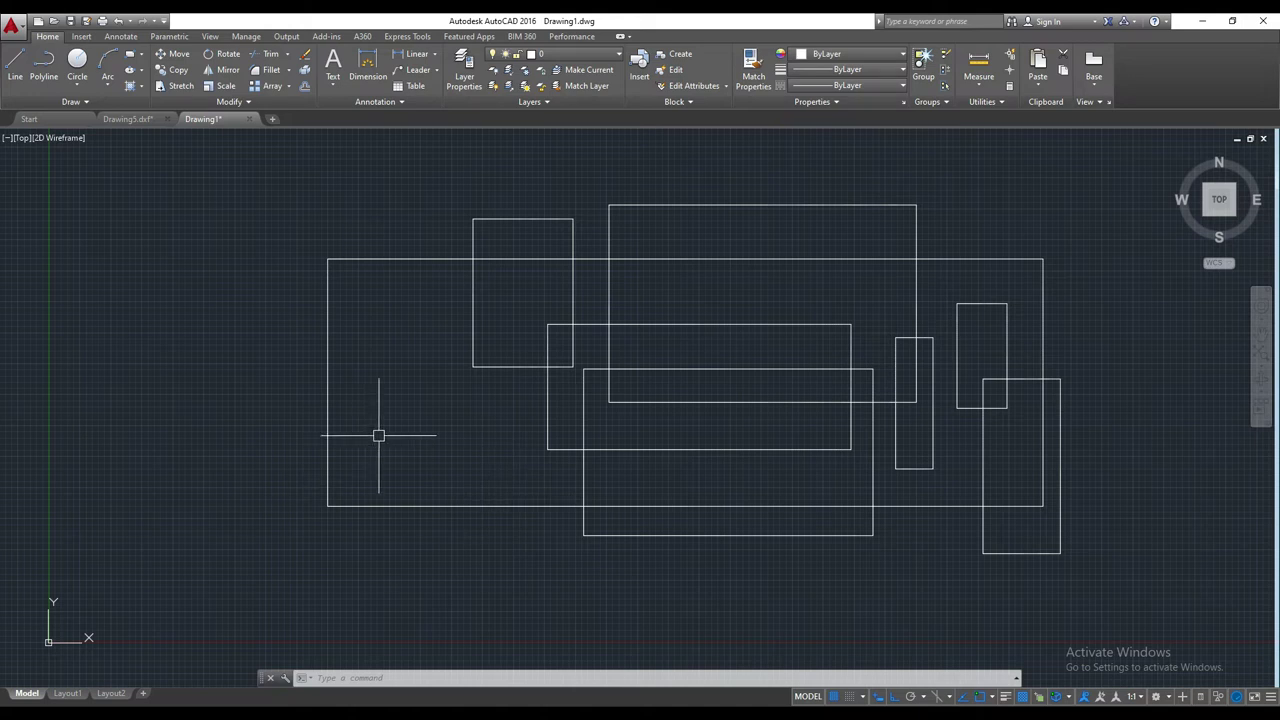
- Undo both stretches and select the large outer rectangle
key(ctrl+z)
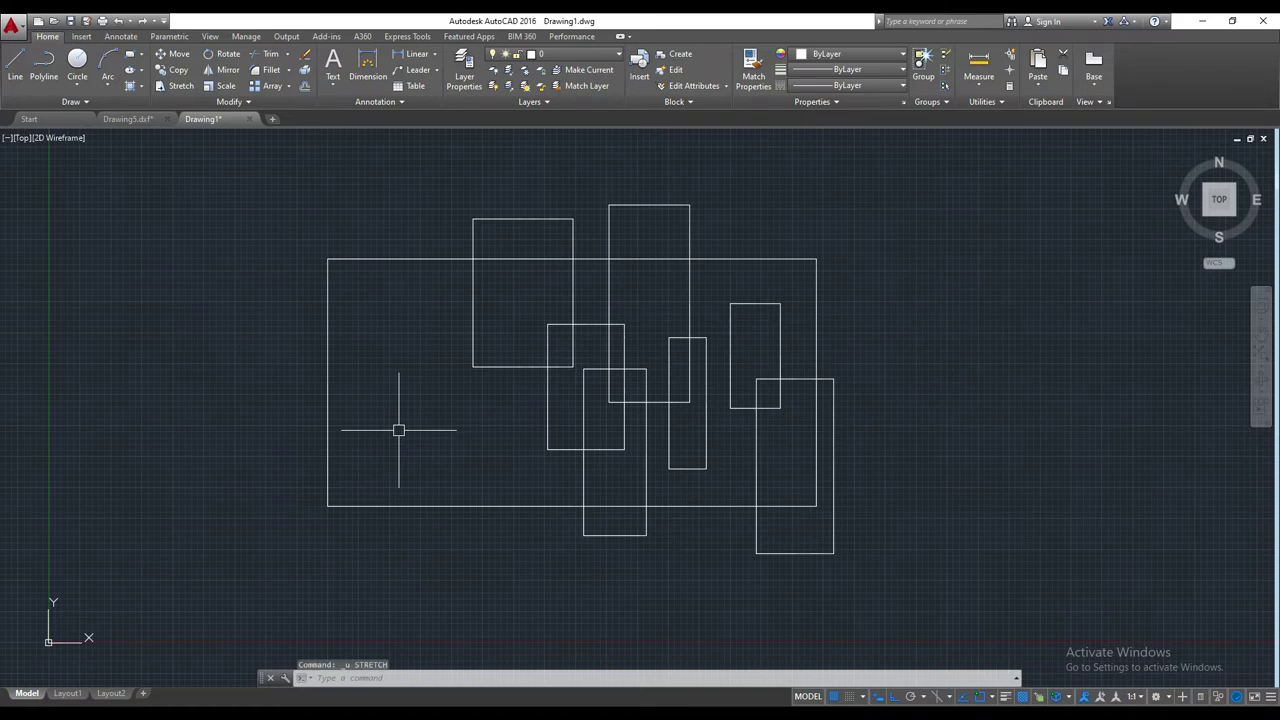
key(ctrl+z)
key(Escape)
click(500, 234)
key(Escape)
key(Escape)
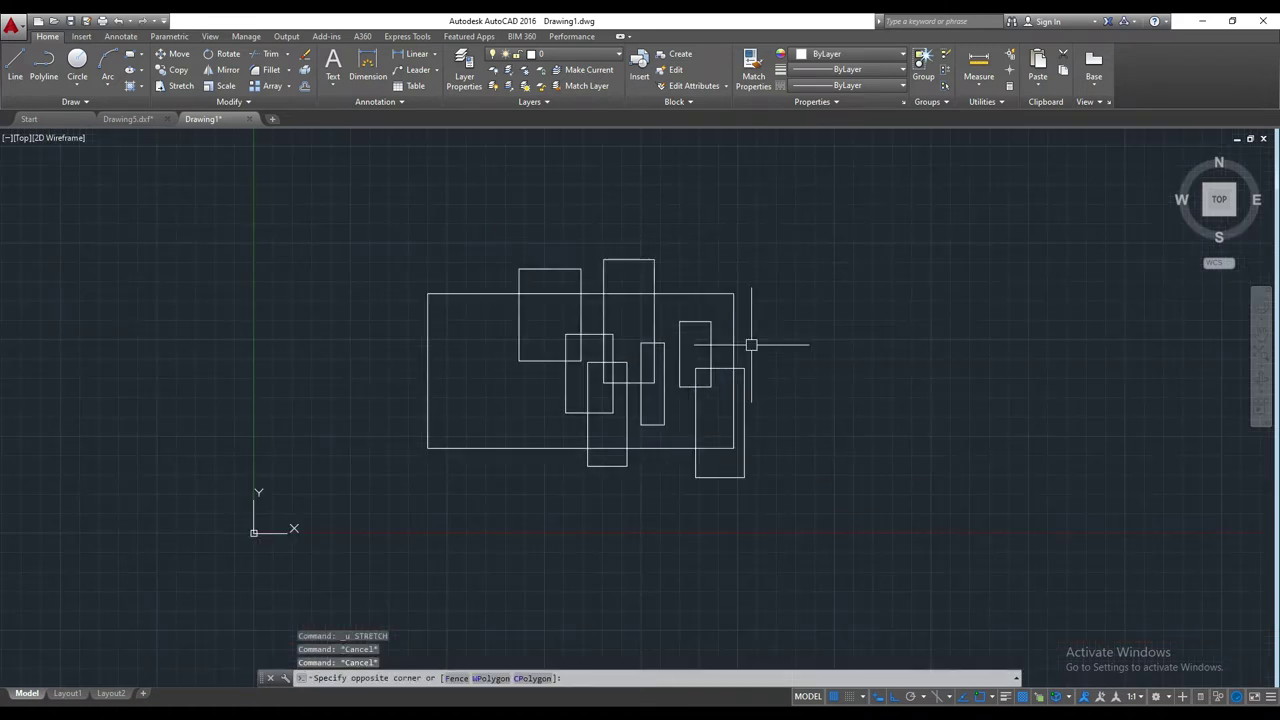
click(733, 310)
mouse_move(734, 309)
middle_down()
mouse_move(766, 368)
mouse_move(766, 403)
middle_up()
key(Escape)
click(766, 368)
key(Escape)
click(767, 360)
- Move the large outer rectangle slightly to the right
text(m)
key(Return)
click(761, 397)
click(808, 397)
key(Escape)
key(Escape)
- Delete the large outer rectangle, leaving only the smaller overlapping rectangles
click(767, 355)
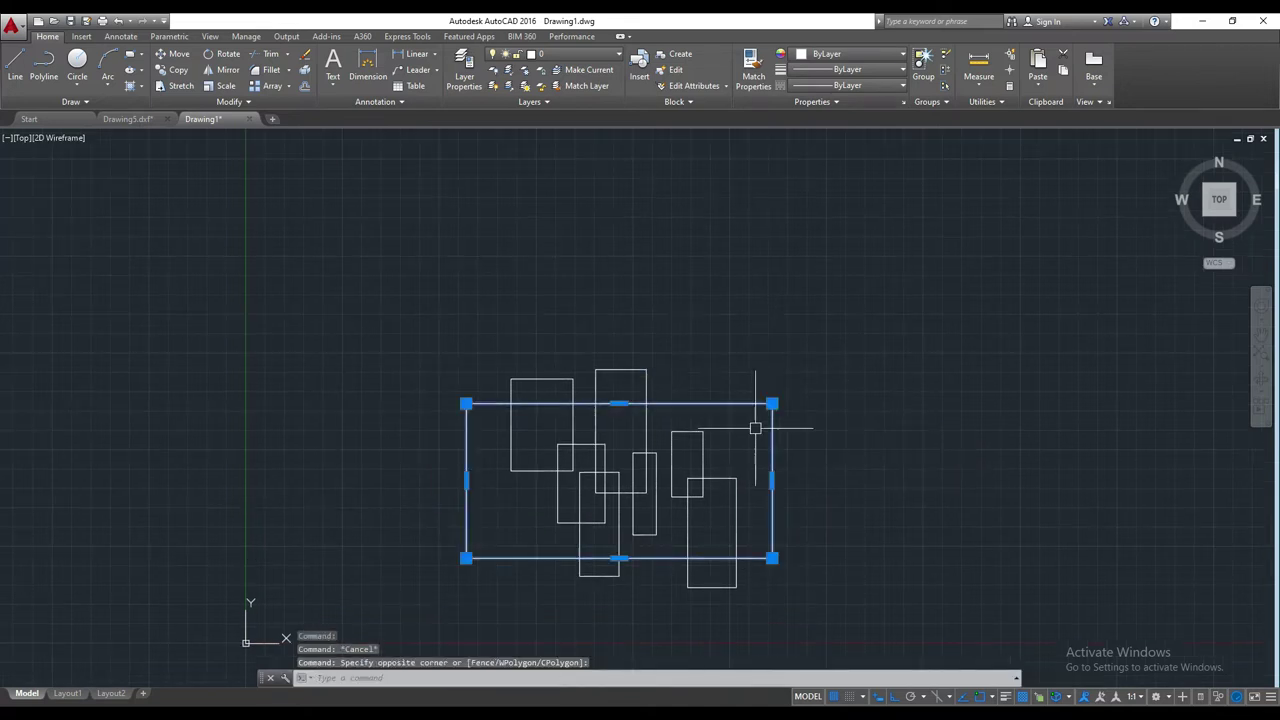
key(Delete)
scroll(757, 423, down, 4)
text(rec)
key(Return)
scroll(696, 460, up, 2)
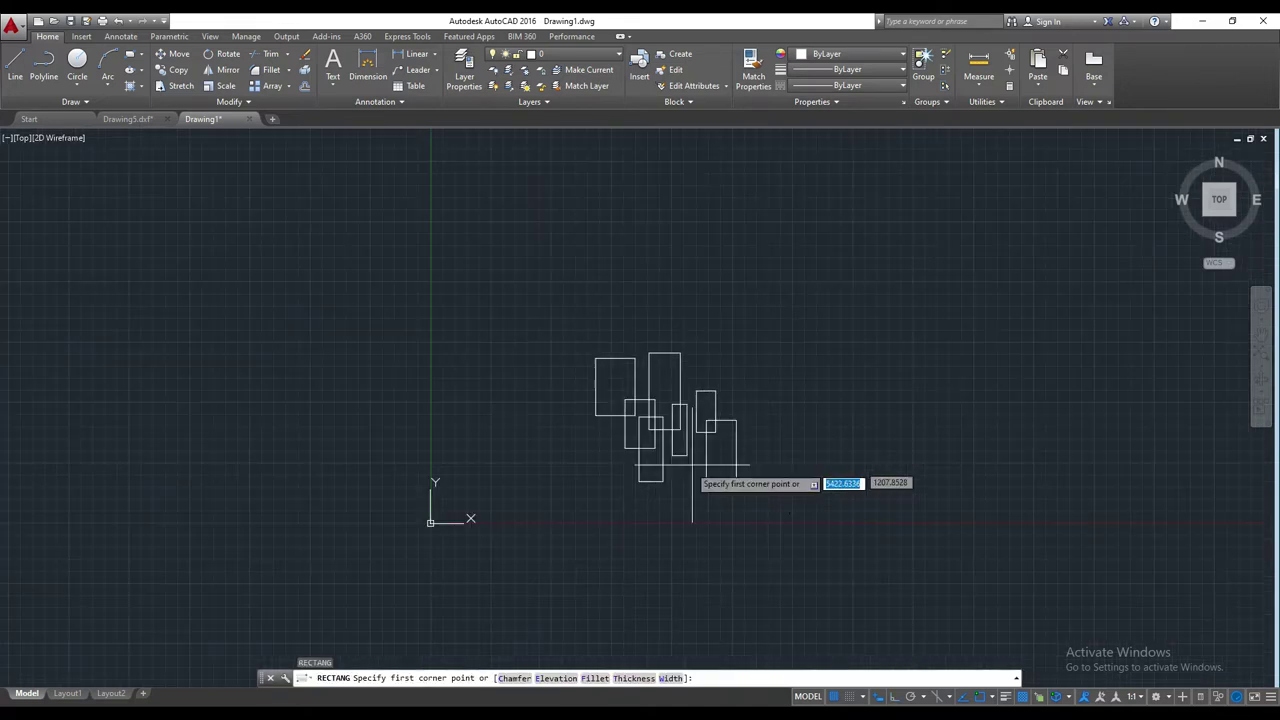
- Draw a large square border by picking two opposite corners around the small rectangles
click(574, 490)
click(943, 160)
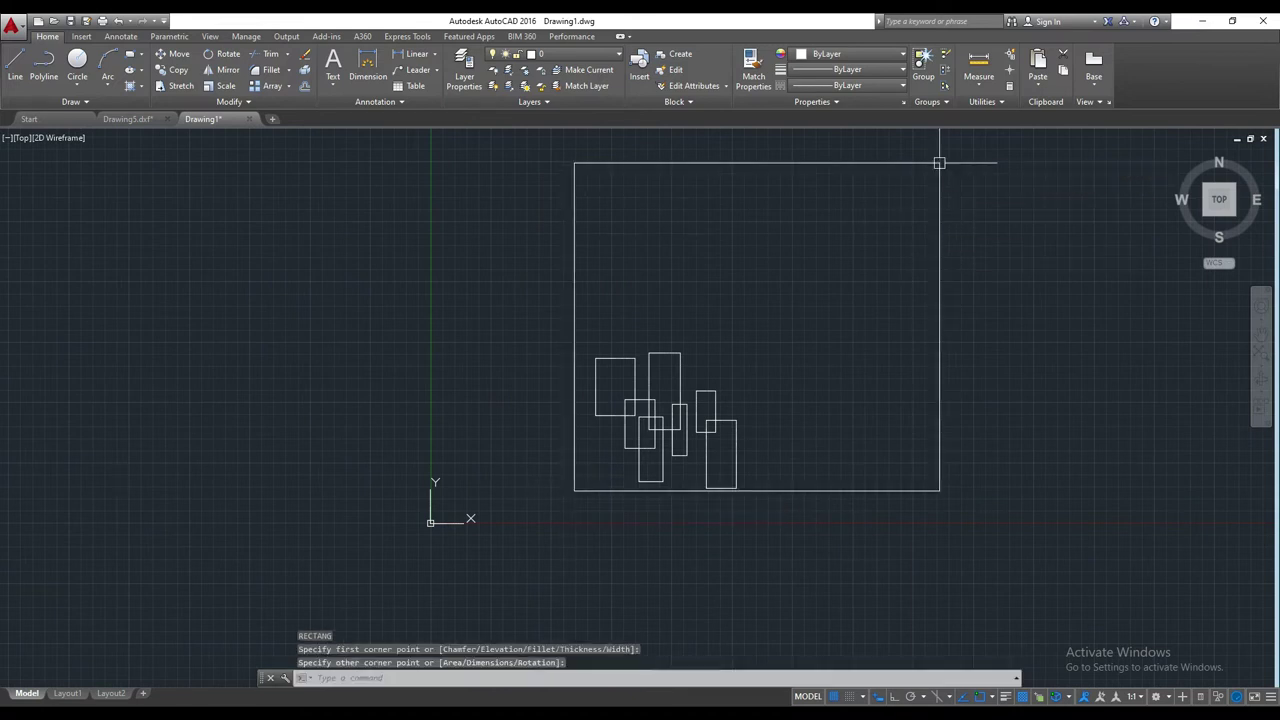
key(Escape)
scroll(635, 387, up, 2)
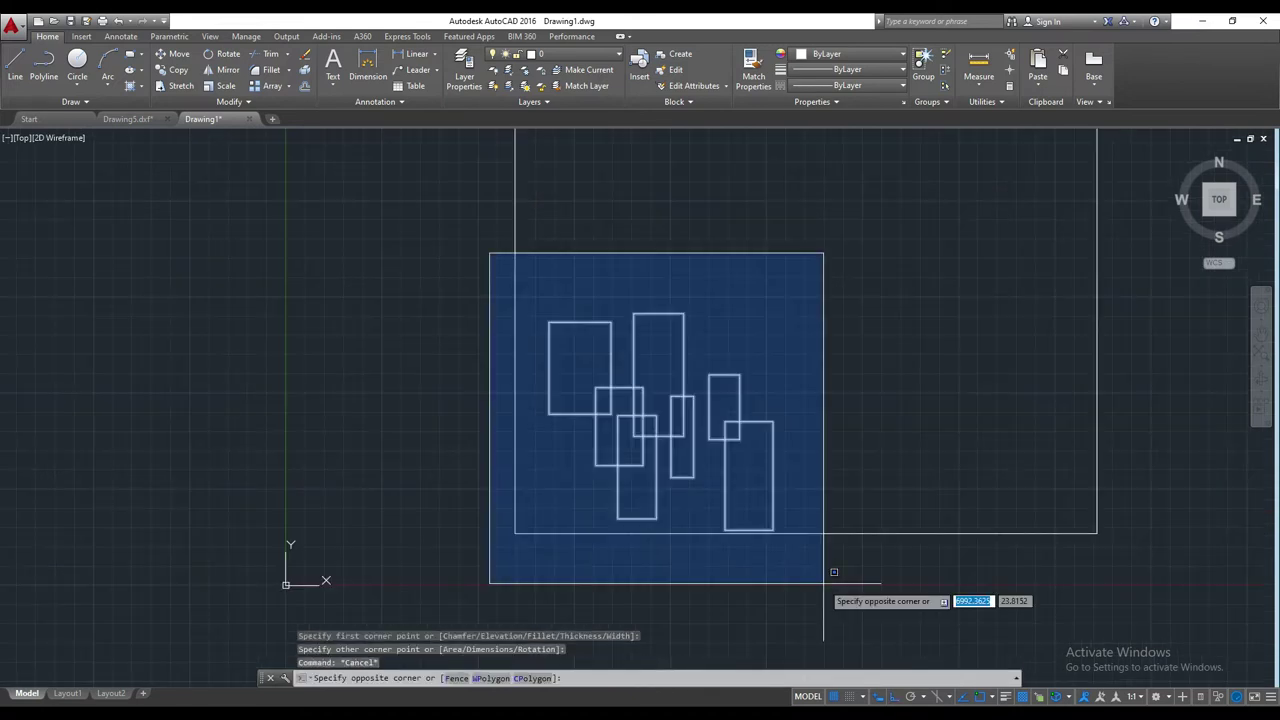
- Window-select the small rectangles and start a move, then cancel it
drag(489, 251, 826, 537)
text(m)
key(Return)
click(803, 580)
key(Escape)
scroll(733, 477, up, 2)
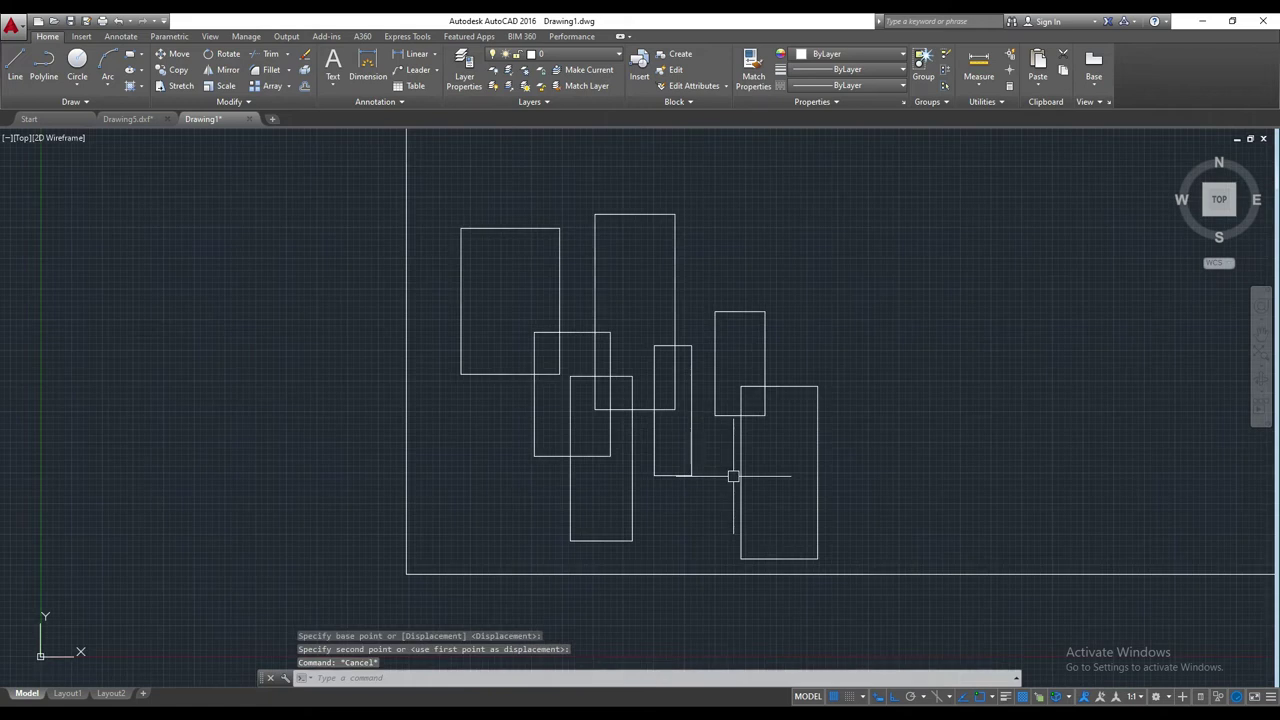
scroll(733, 477, down, 5)
scroll(657, 400, up, 2)
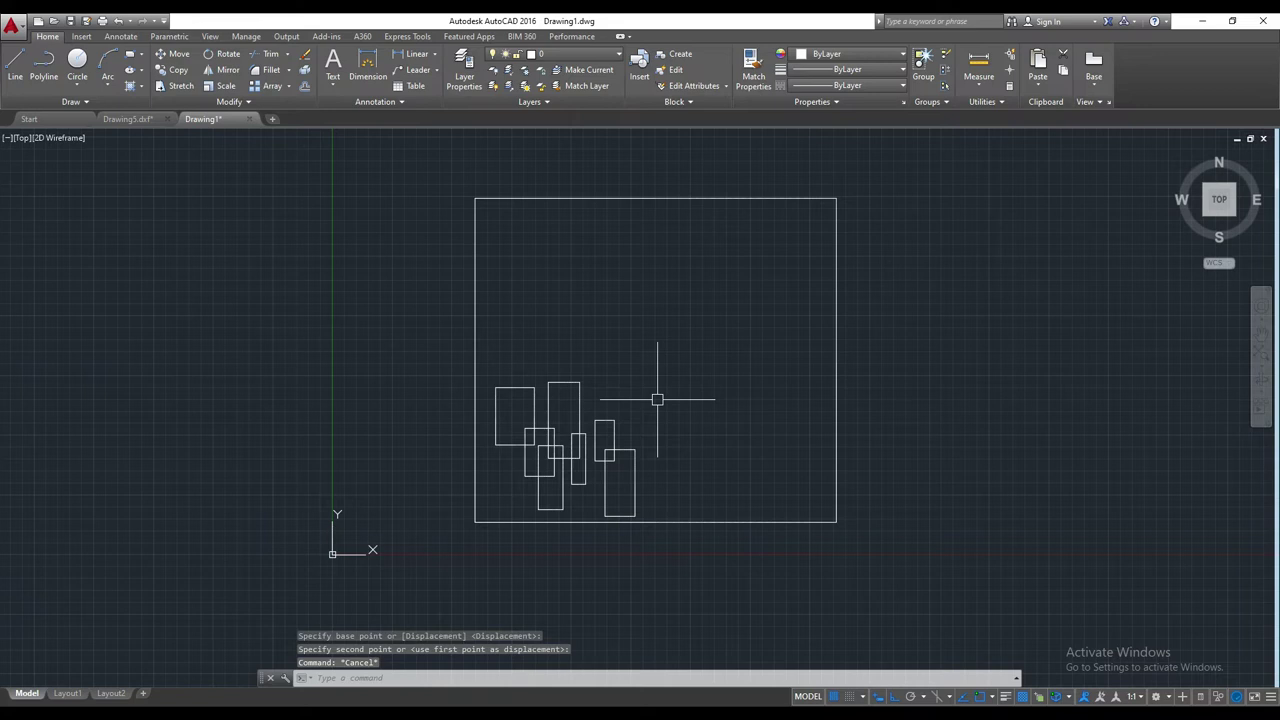
- Select the seven rectangles and start the SC (scale) command
drag(657, 400, 662, 578)
text(sc)
key(Return)
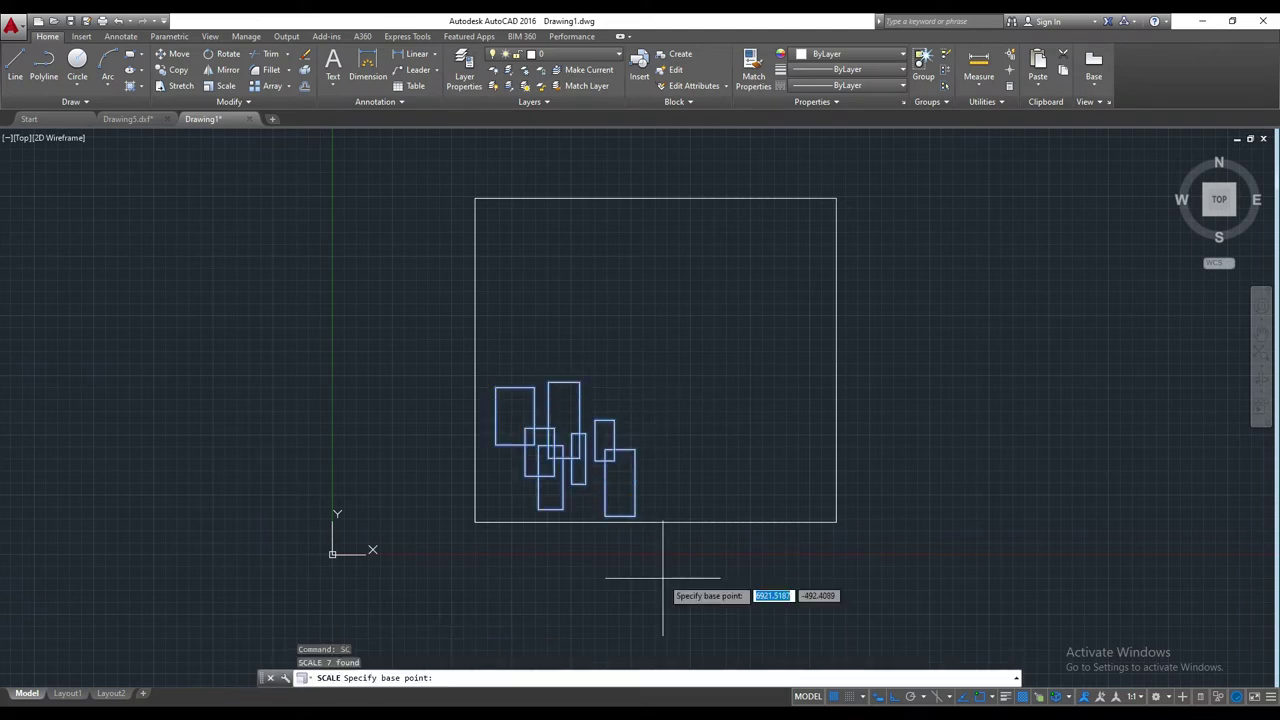
scroll(522, 486, up, 2)
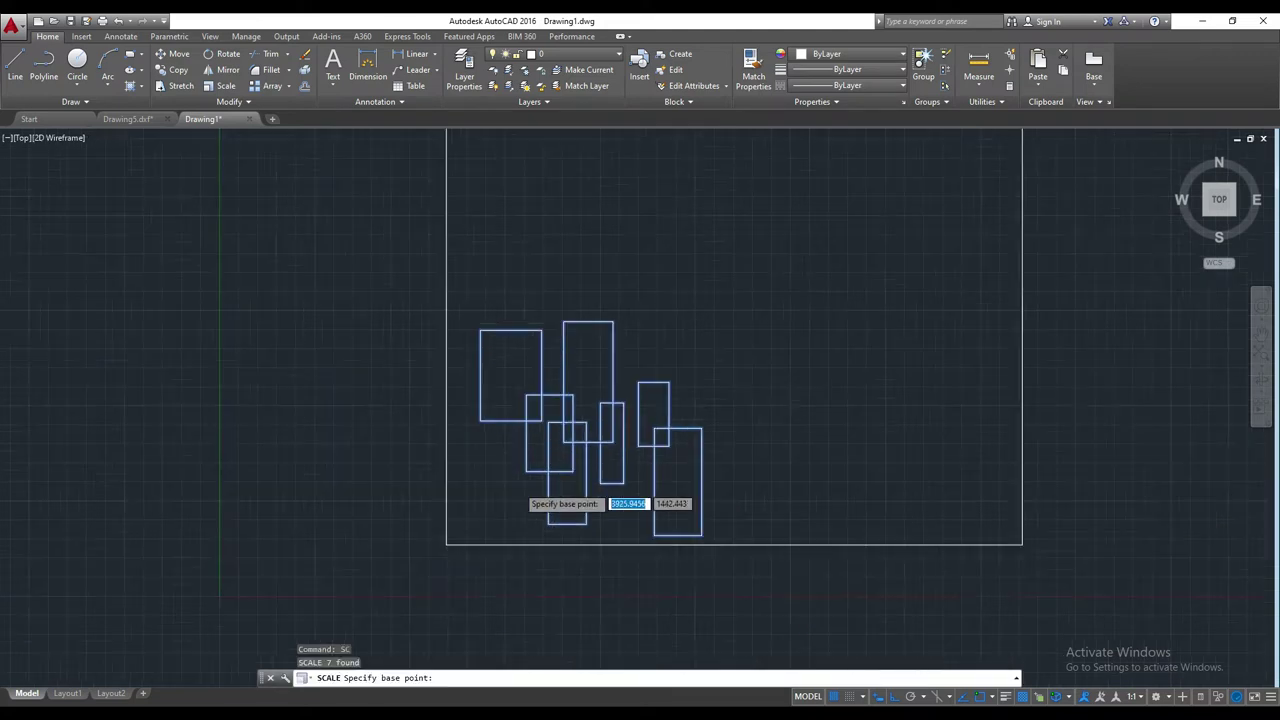
scroll(522, 486, up, 3)
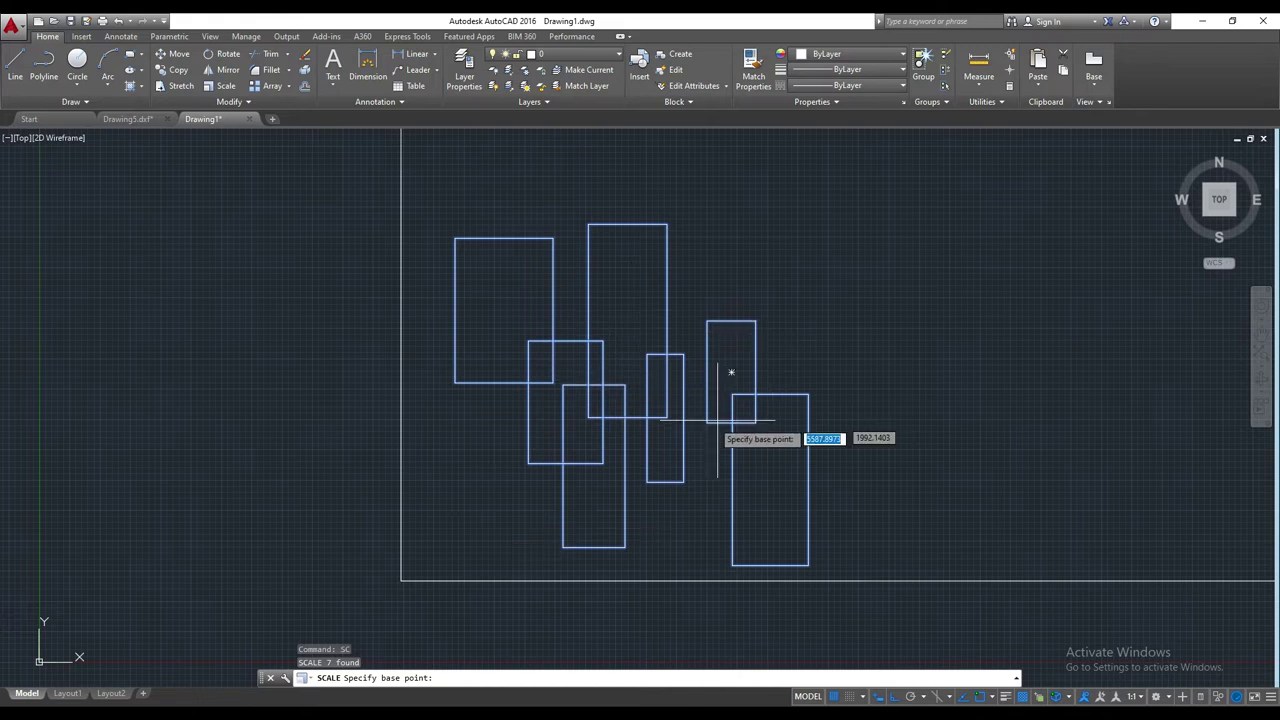
scroll(724, 432, down, 3)
scroll(724, 432, up, 1)
scroll(724, 432, up, 2)
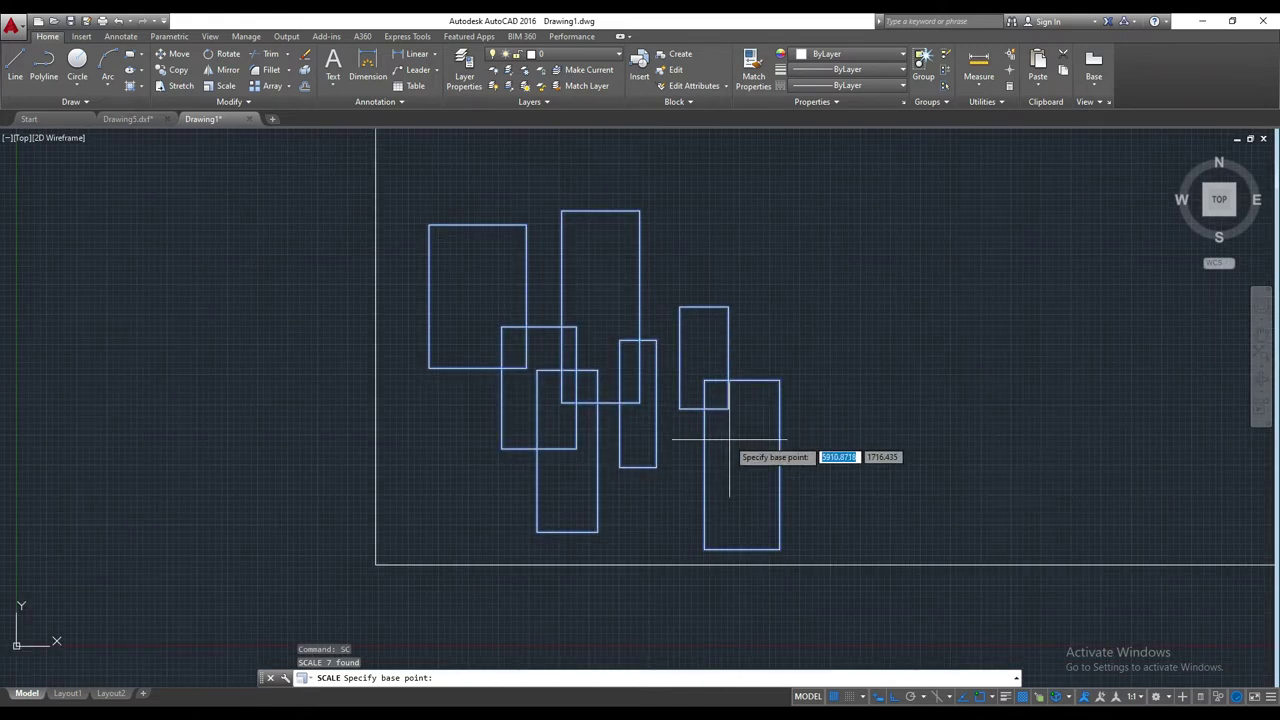
scroll(723, 432, down, 2)
scroll(578, 489, up, 2)
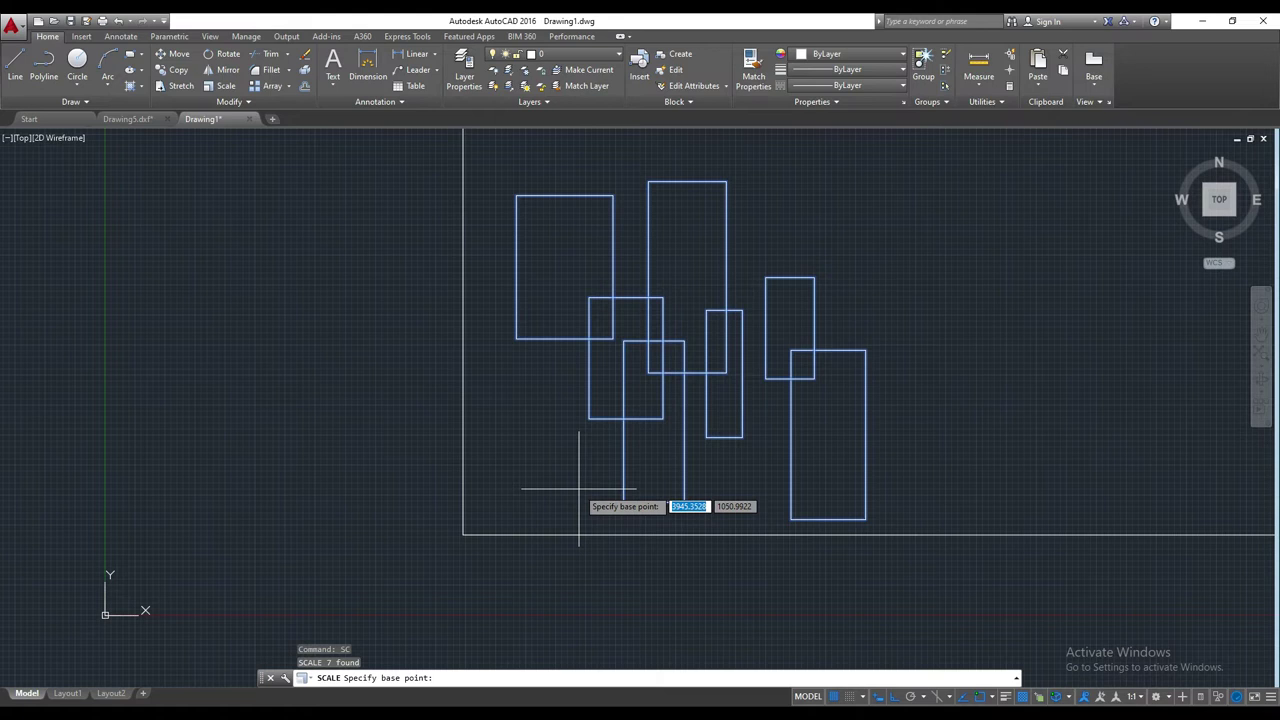
scroll(578, 489, down, 2)
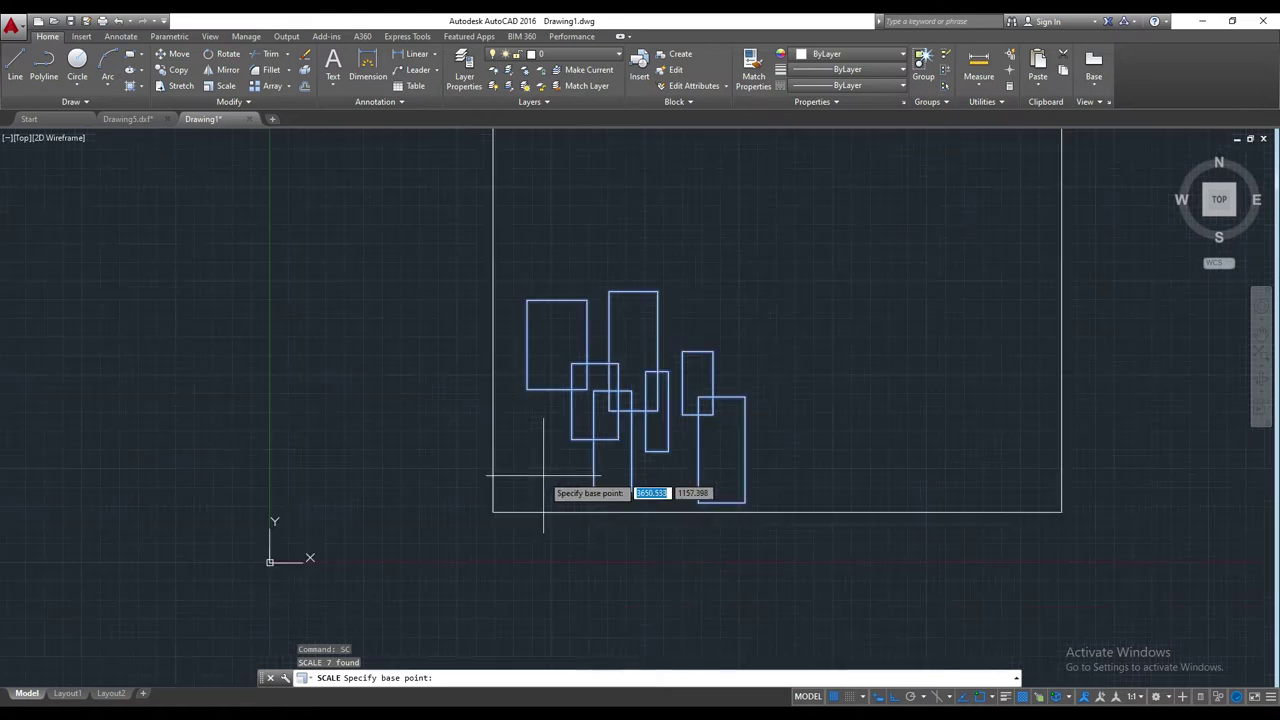
scroll(543, 440, up, 2)
- Pick a base point and scale the rectangles by a factor of 1.6
click(576, 455)
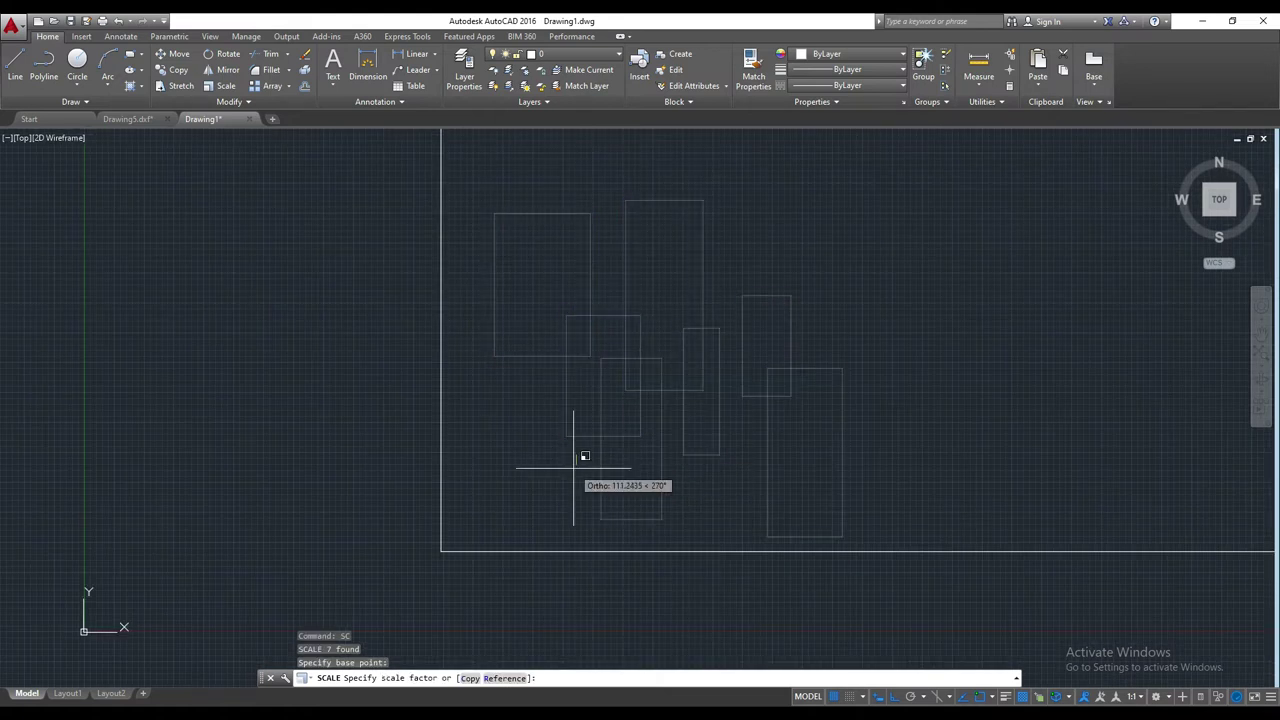
scroll(576, 458, down, 2)
scroll(575, 462, up, 3)
scroll(575, 462, up, 3)
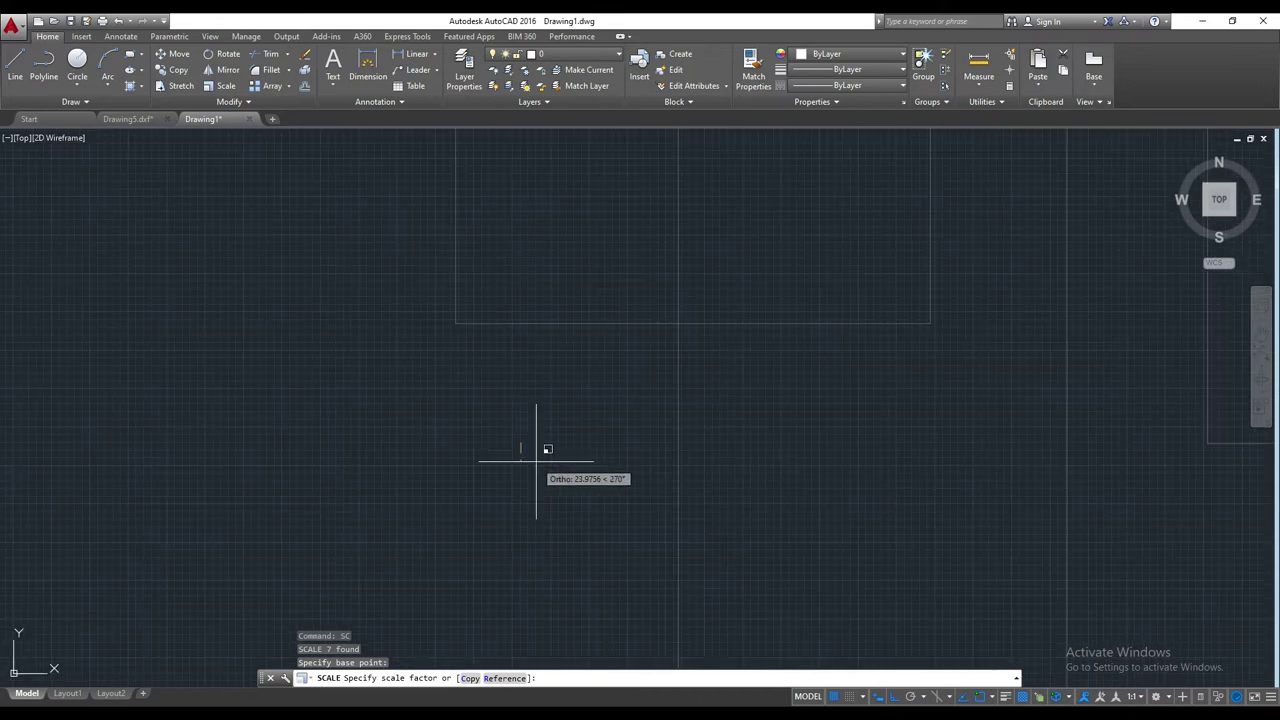
text(1.6)
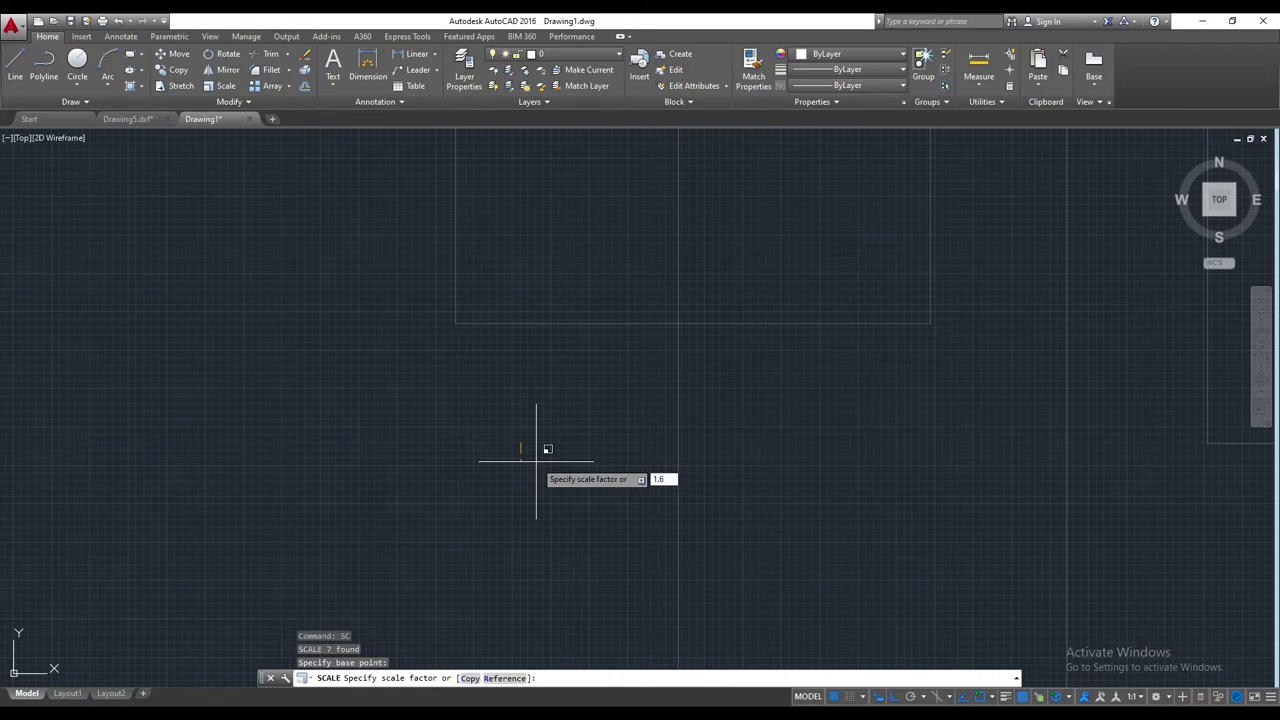
key(Return)
key(Escape)
scroll(562, 455, down, 5)
- Move the rectangle cluster slightly higher, then undo that move
drag(440, 296, 826, 640)
text(m)
key(Return)
click(771, 586)
click(780, 560)
click(414, 247)
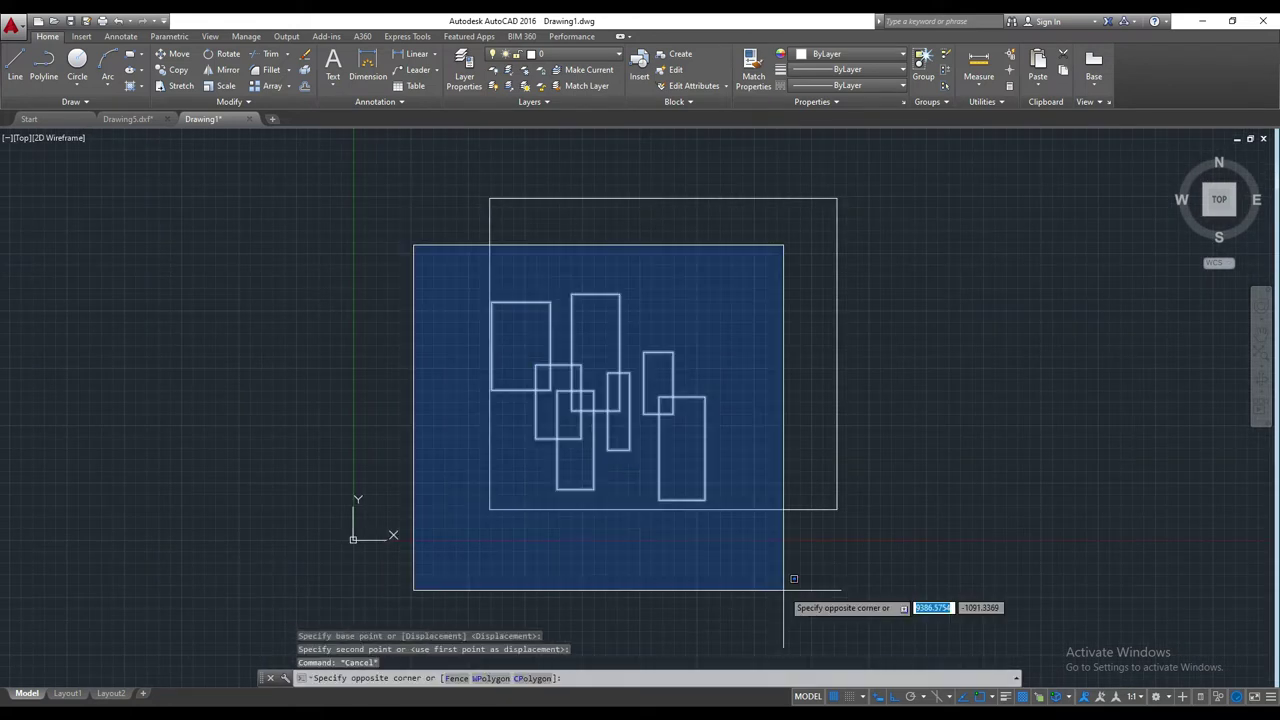
key(ctrl+z)
- Window-select the seven rectangles and start scaling them from a picked base point
click(446, 248)
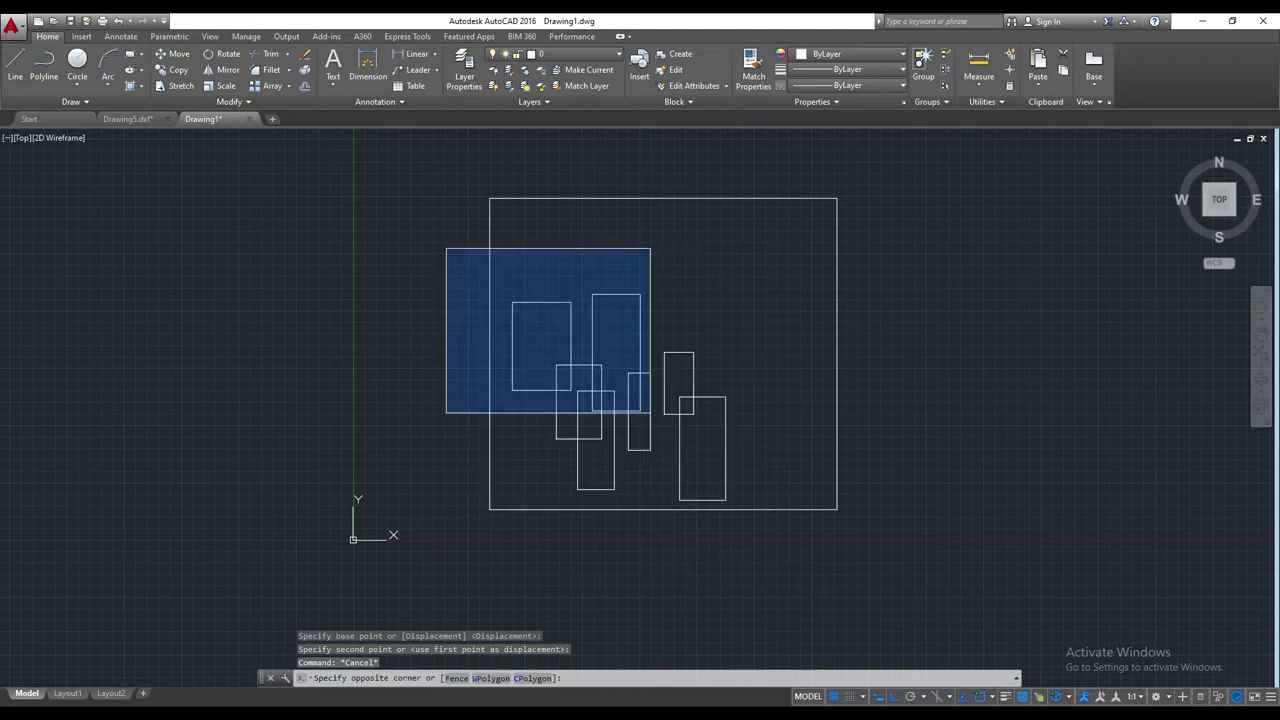
click(650, 412)
text(sc)
key(Return)
scroll(590, 432, up, 5)
scroll(600, 436, up, 2)
click(655, 425)
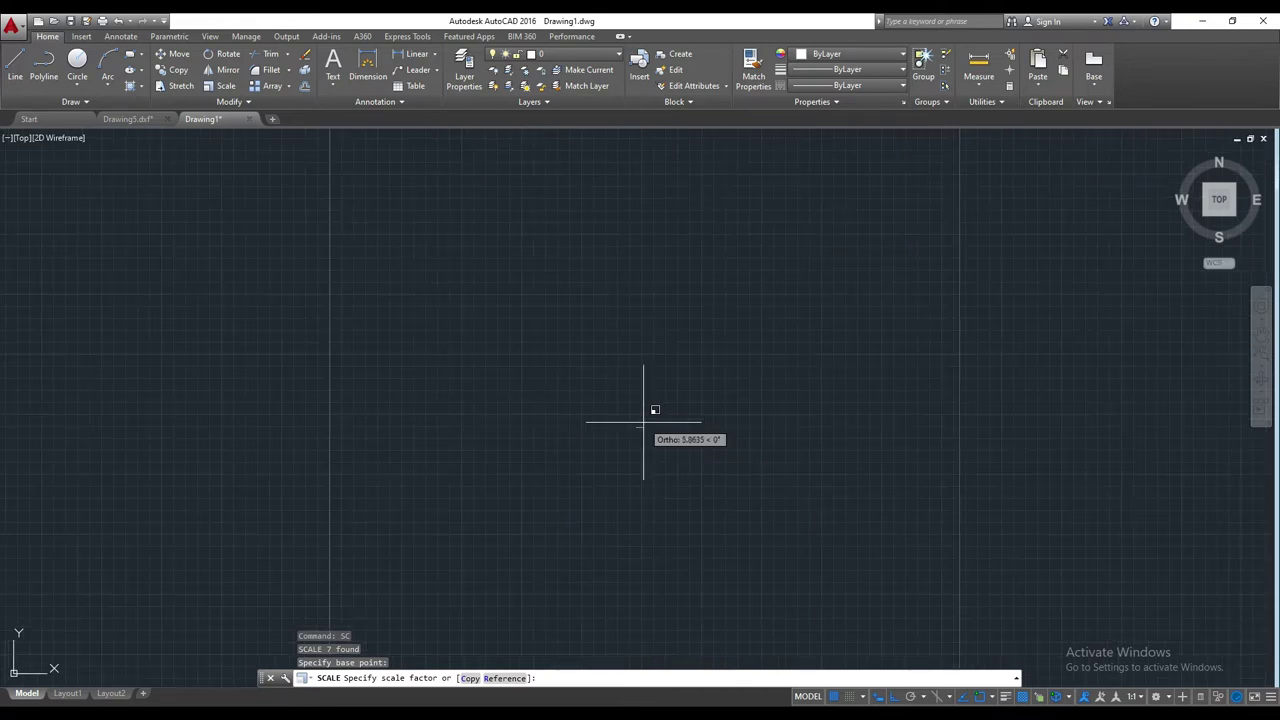
- Turn the grid off with F7 and click to set the scale factor
scroll(639, 428, up, 1)
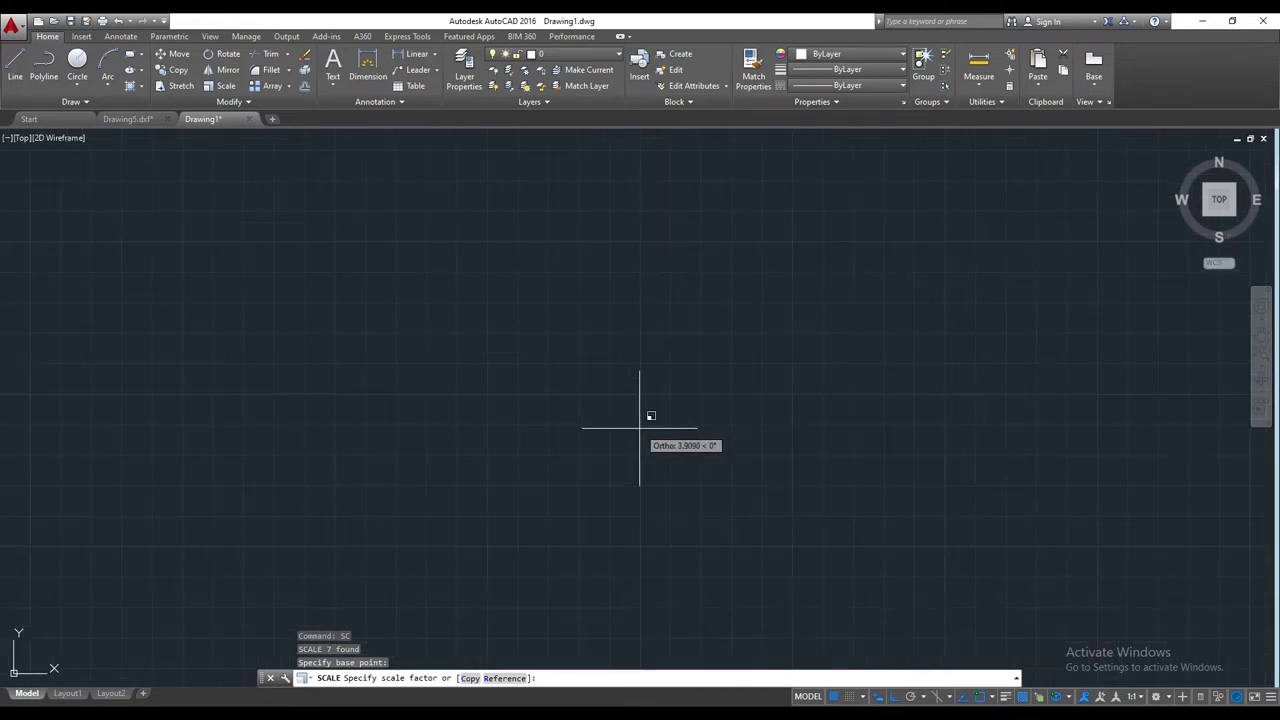
scroll(663, 431, down, 2)
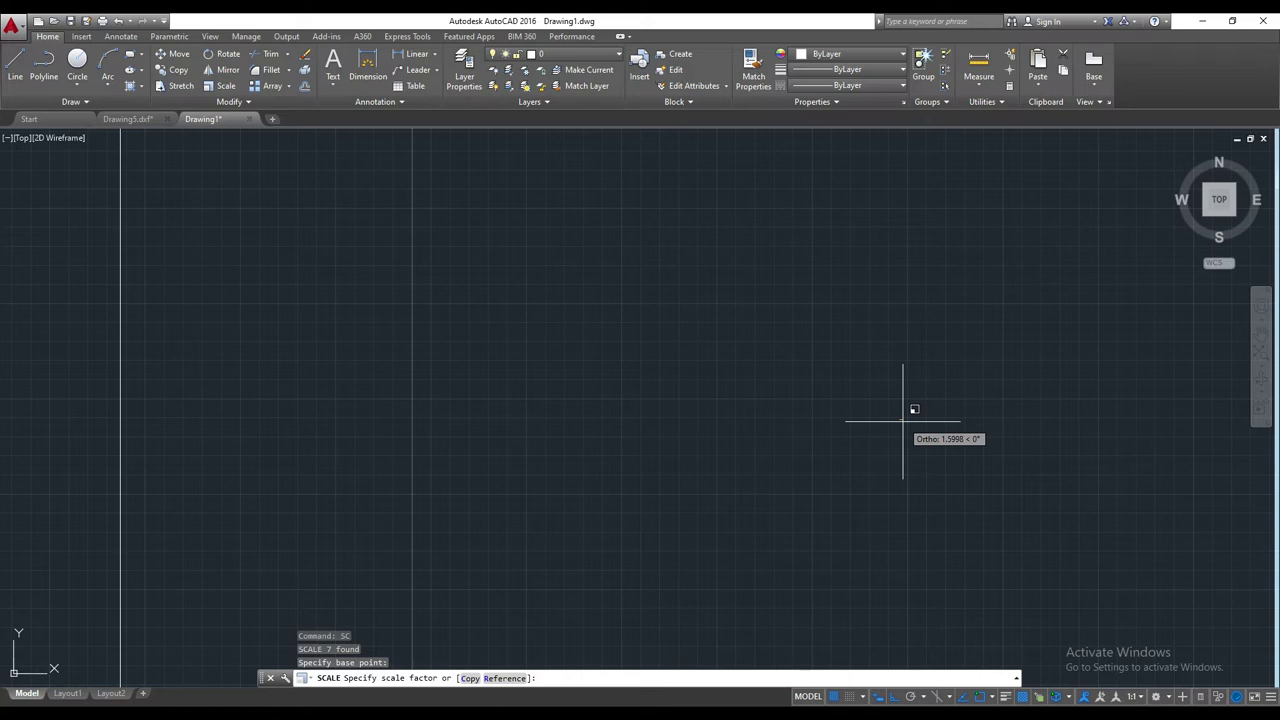
key(F7)
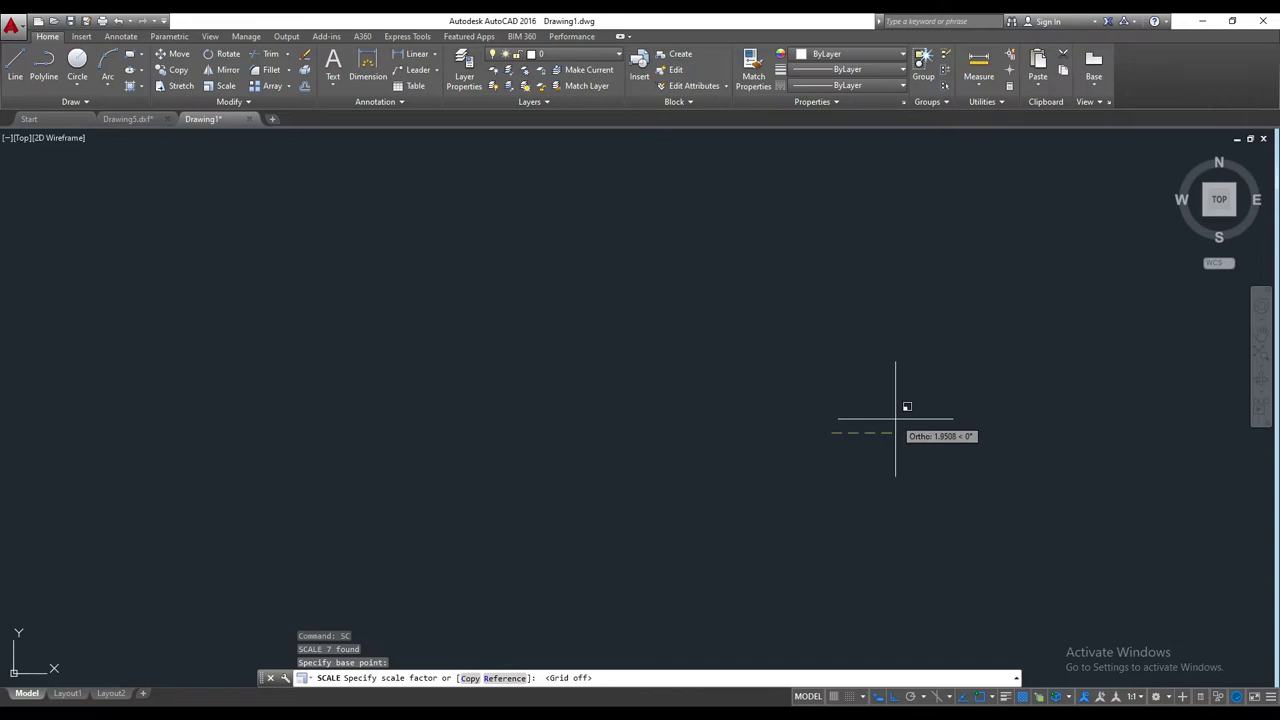
click(809, 435)
scroll(709, 423, down, 3)
scroll(720, 409, down, 3)
scroll(674, 420, down, 2)
scroll(674, 420, up, 2)
scroll(674, 420, up, 1)
- Window-select the seven rectangles and enlarge them, clicking a base point and then the scale factor
middle_drag(674, 420, 745, 391)
drag(560, 240, 902, 531)
text(sc)
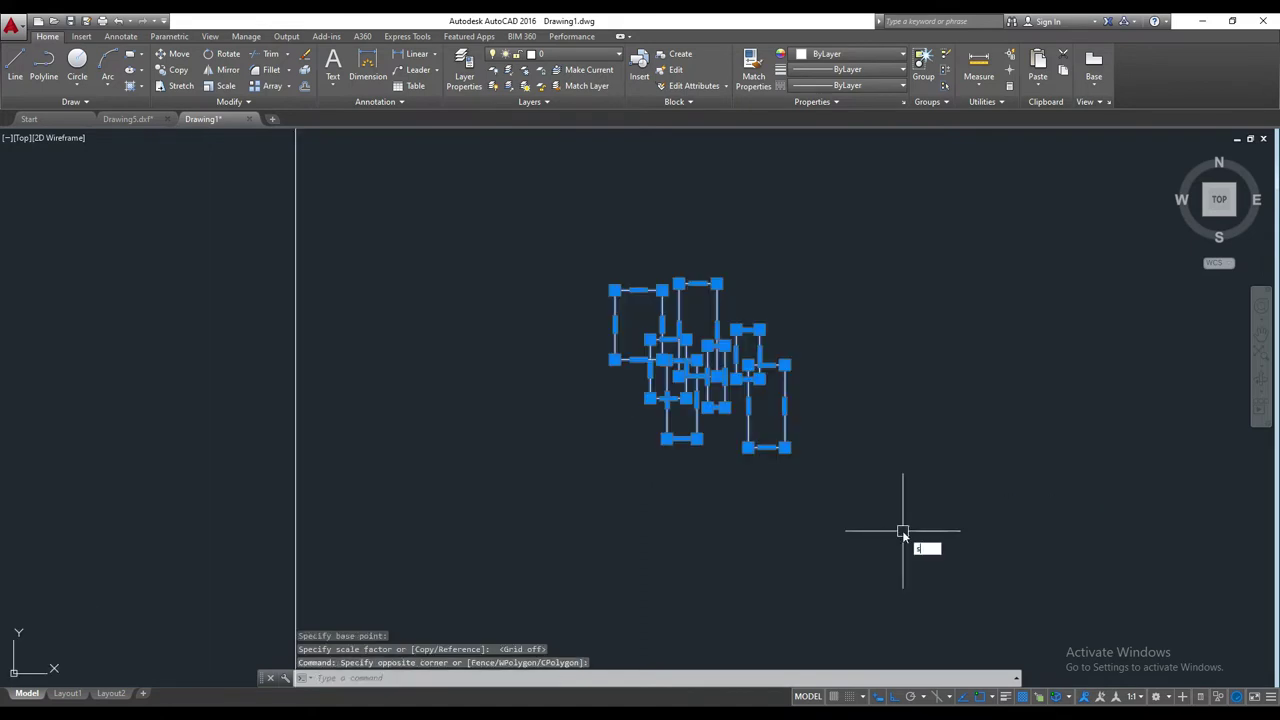
key(Return)
scroll(700, 520, down, 2)
scroll(701, 513, up, 2)
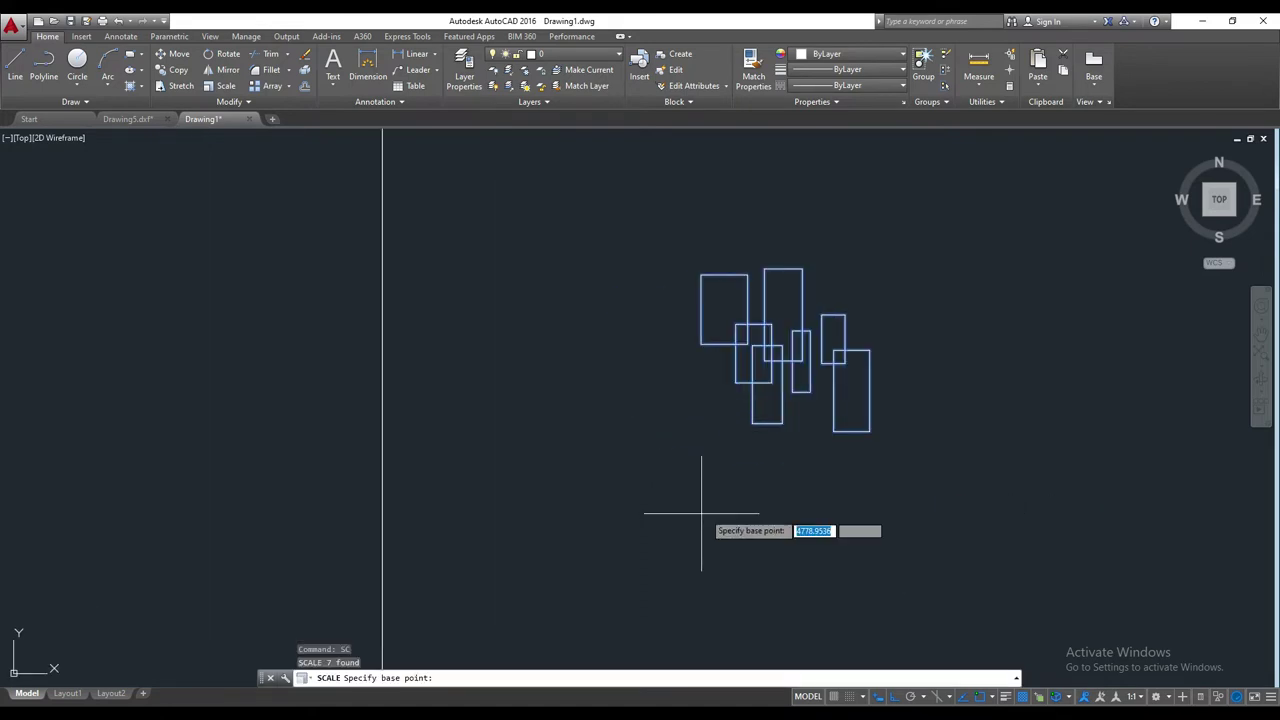
scroll(760, 372, up, 3)
click(763, 377)
scroll(763, 377, up, 3)
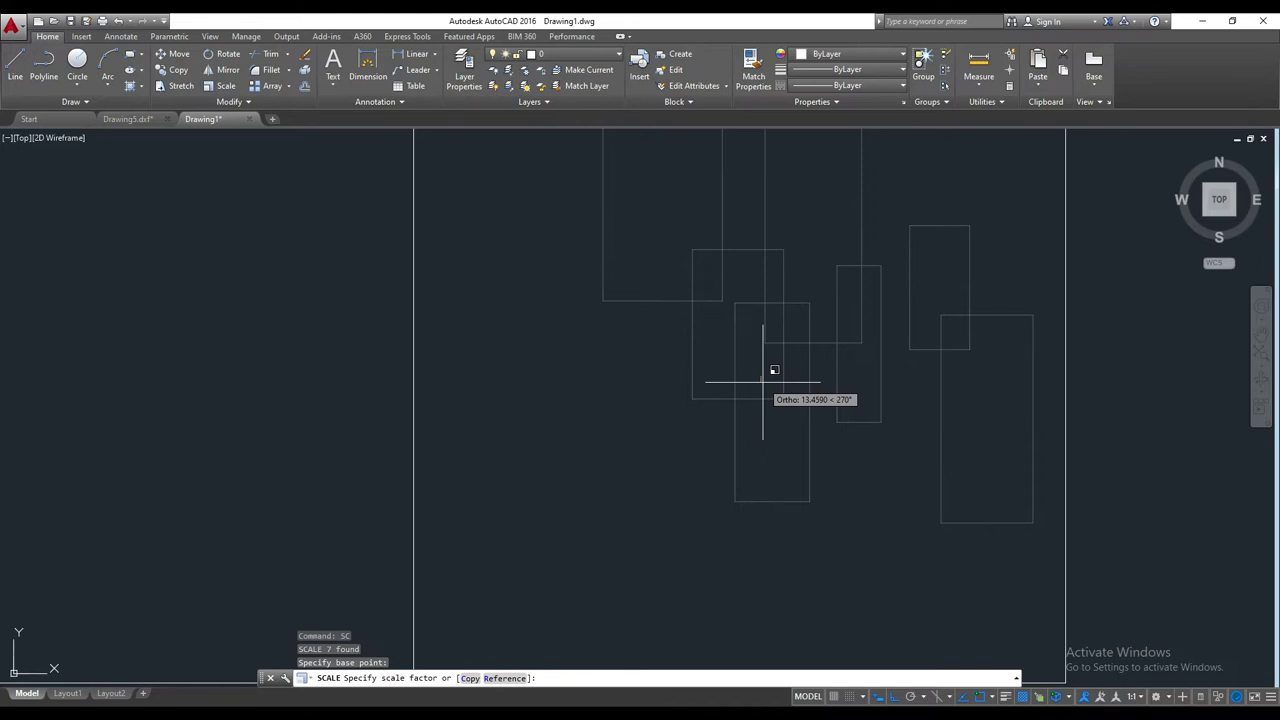
click(763, 381)
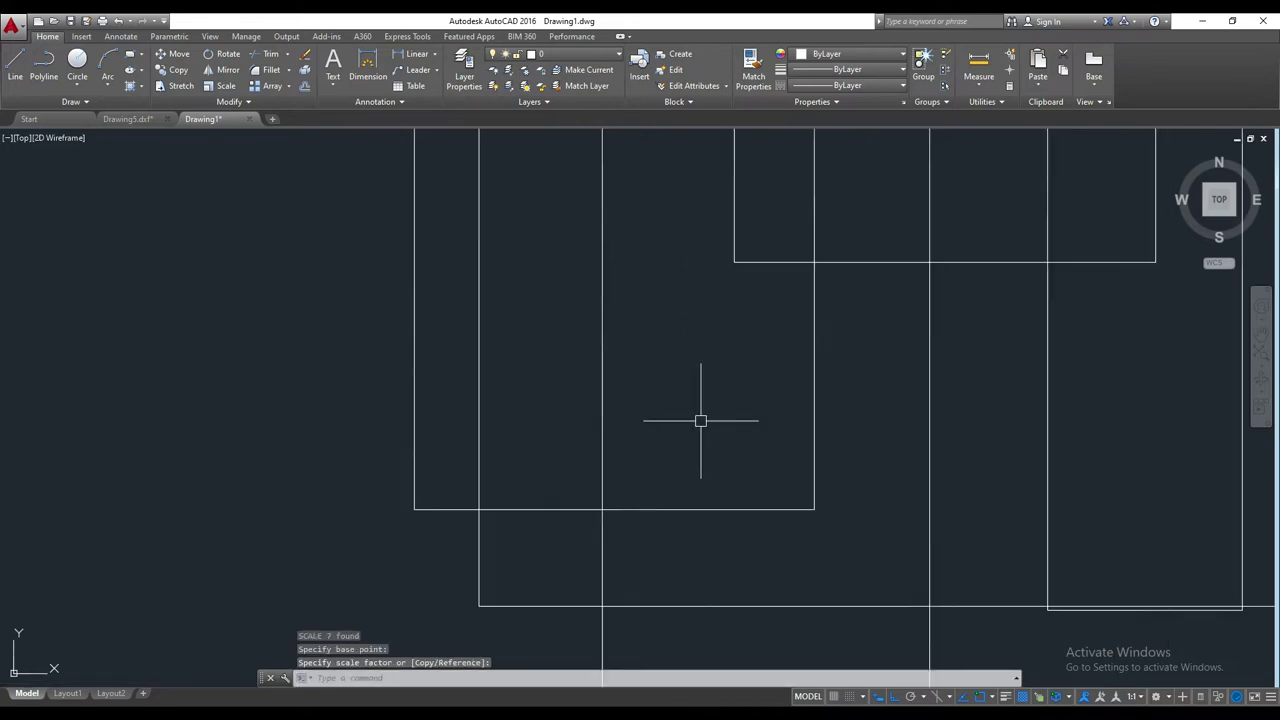
scroll(700, 421, down, 5)
scroll(700, 421, down, 4)
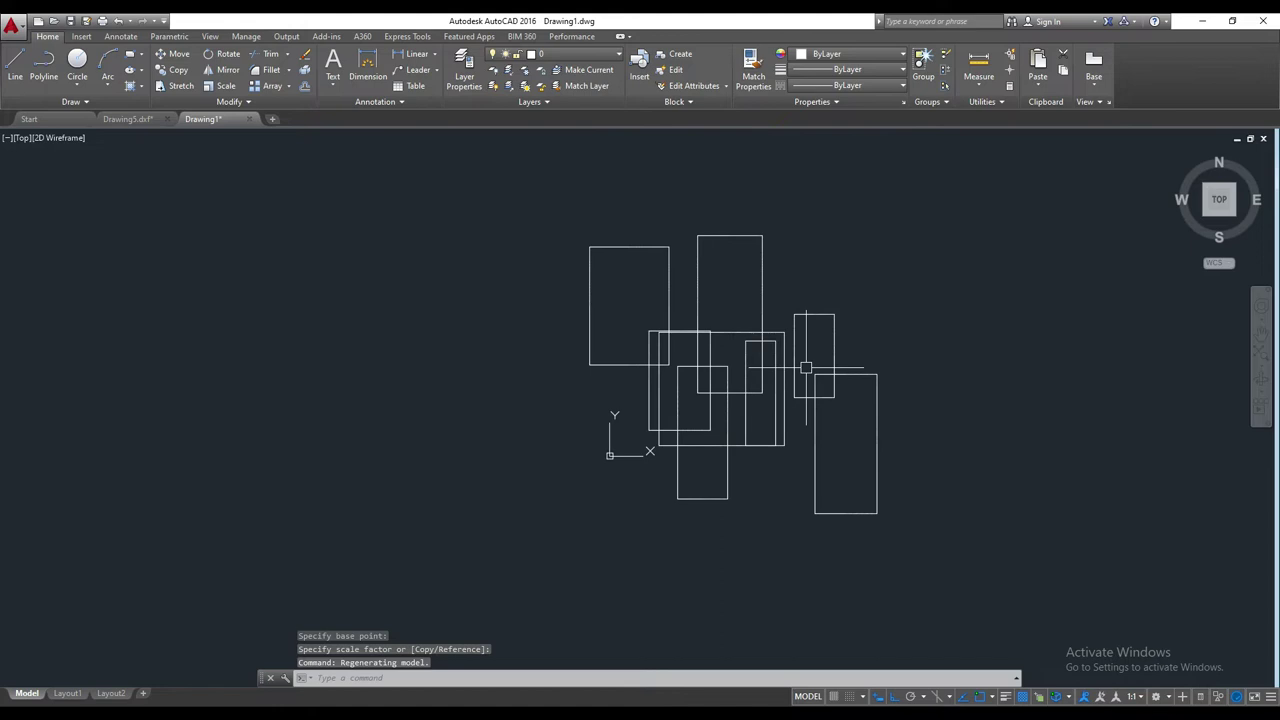
scroll(806, 368, up, 4)
- Undo the last enlargement and pan to show the frame and rectangles
click(762, 292)
key(Escape)
key(ctrl+z)
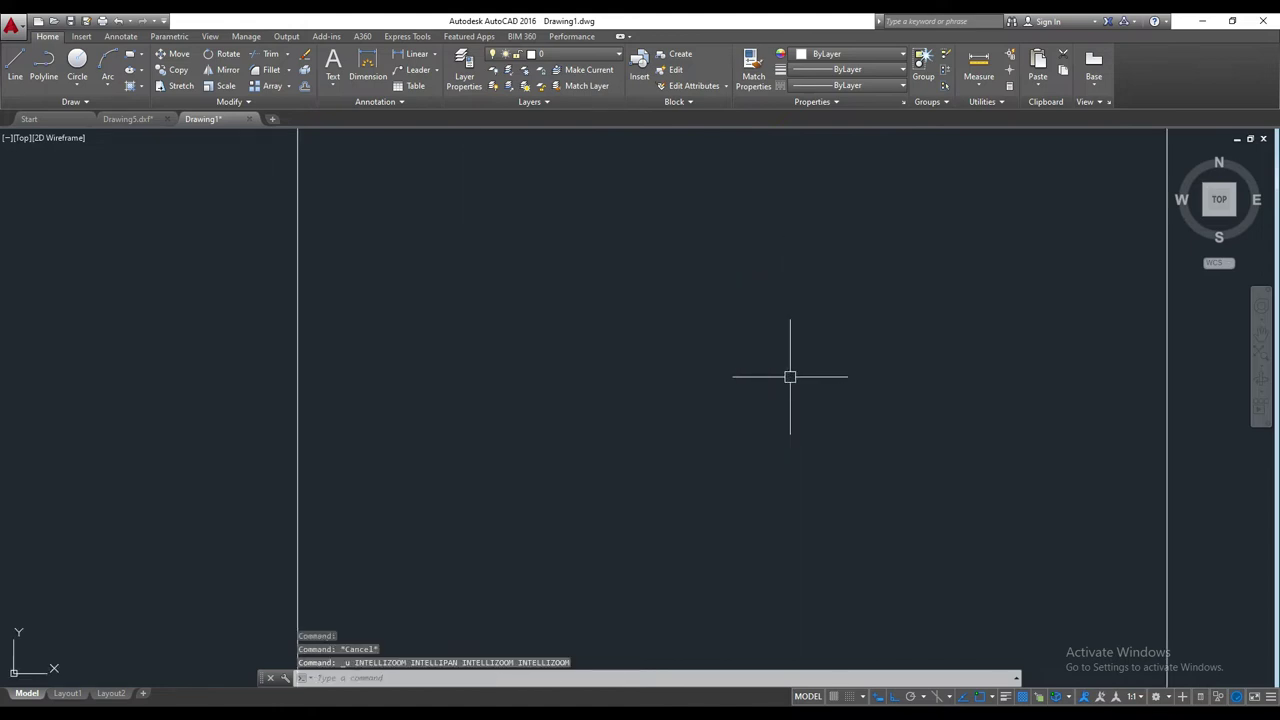
key(ctrl+z)
scroll(780, 380, down, 4)
middle_drag(780, 380, 646, 397)
scroll(604, 377, down, 2)
scroll(604, 377, up, 2)
- Scale the seven rectangles by 1.9 from a picked base point
click(549, 334)
click(709, 480)
text(SC)
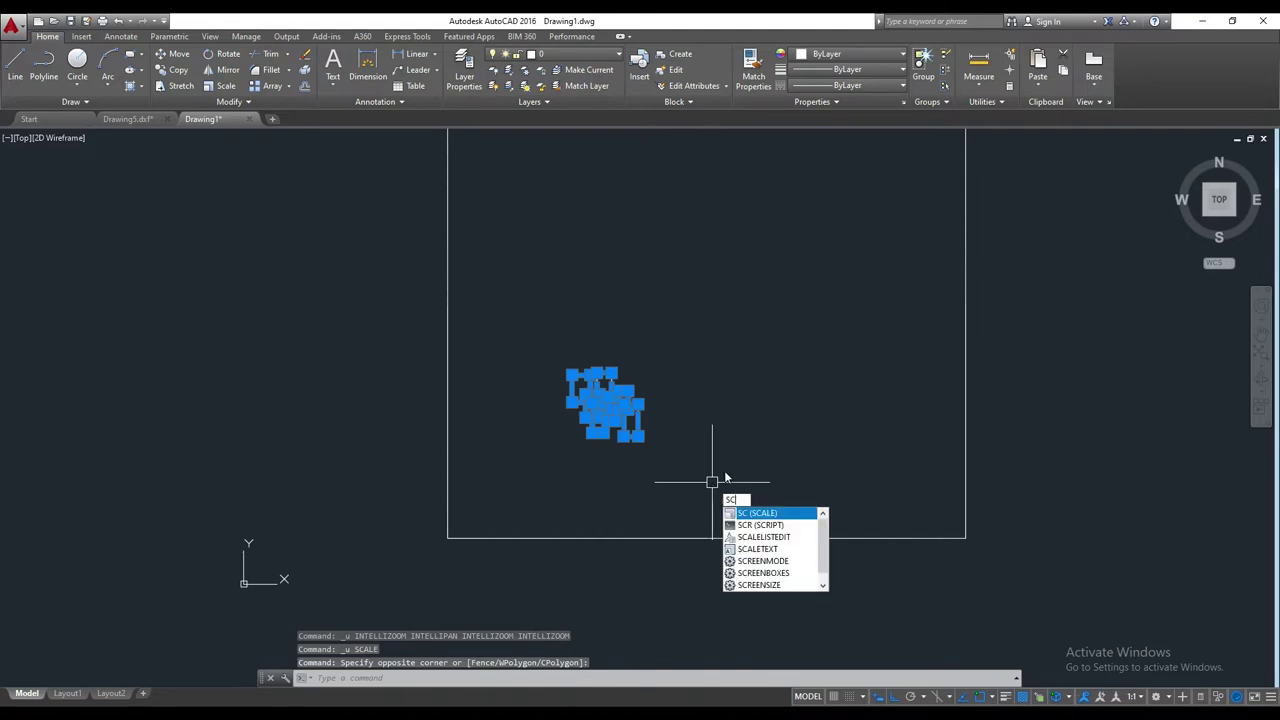
key(Return)
scroll(608, 468, up, 3)
click(586, 385)
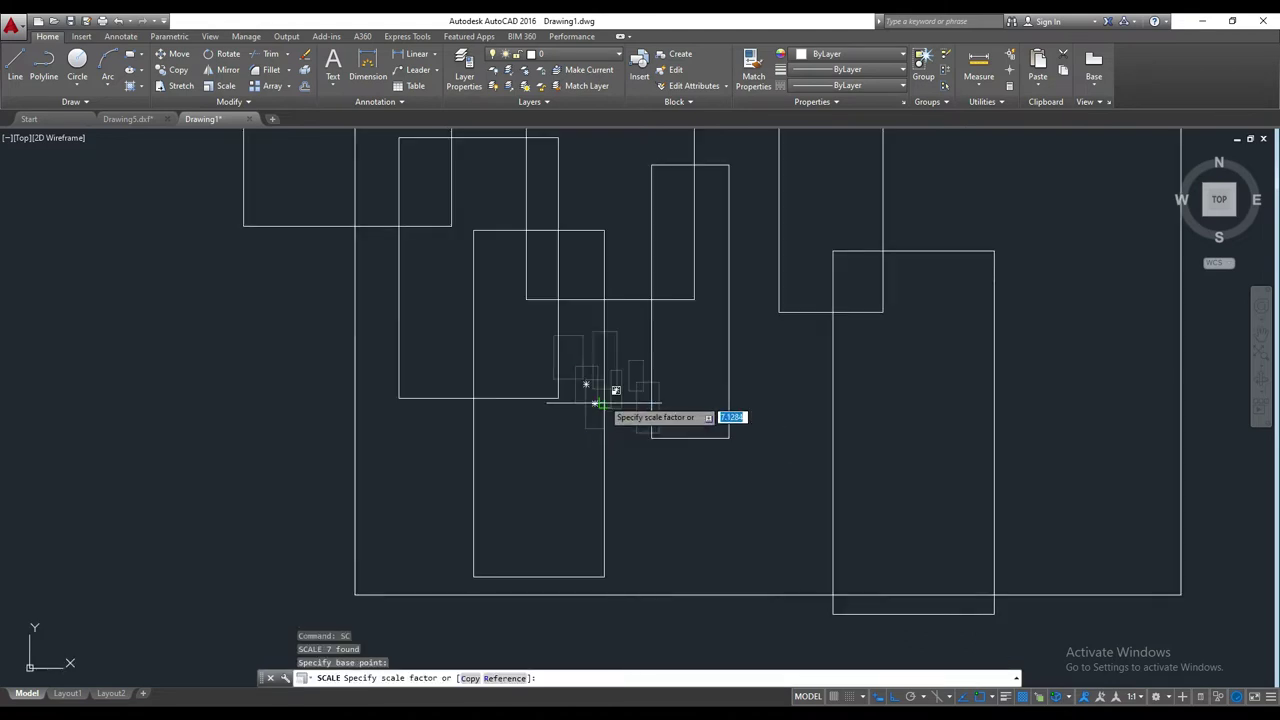
text(1.9)
key(Return)
scroll(590, 380, down, 2)
key(Escape)
scroll(575, 350, down, 1)
scroll(565, 334, down, 1)
scroll(565, 334, up, 2)
- Reselect the rectangles and scale them again with a factor of .9
click(543, 300)
click(771, 516)
text(SC)
key(Return)
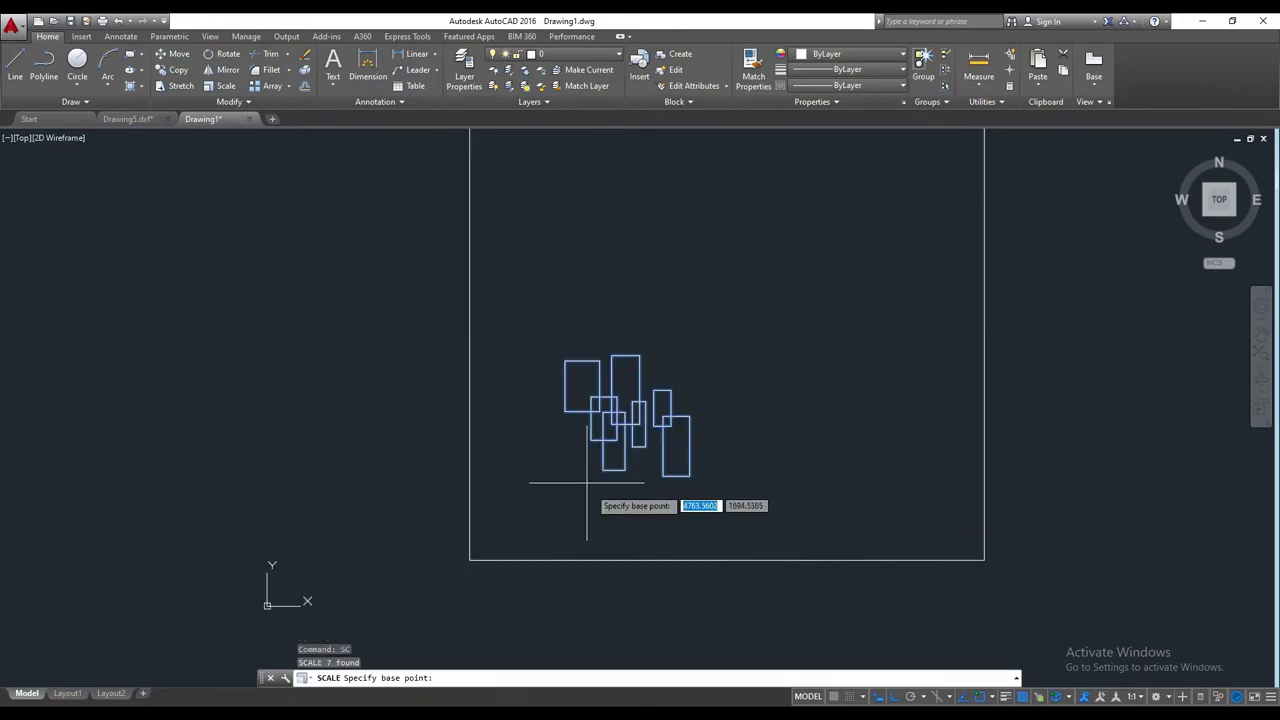
click(588, 460)
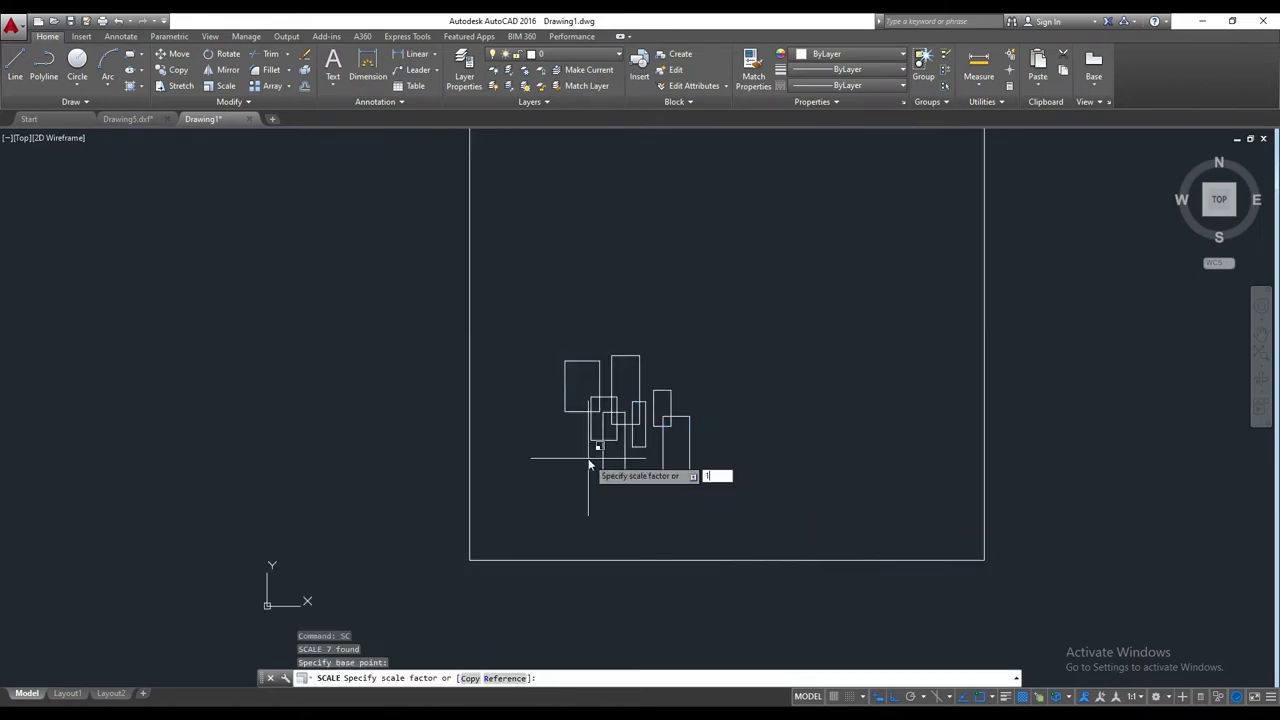
text(.9)
key(Return)
scroll(592, 456, down, 2)
key(Escape)
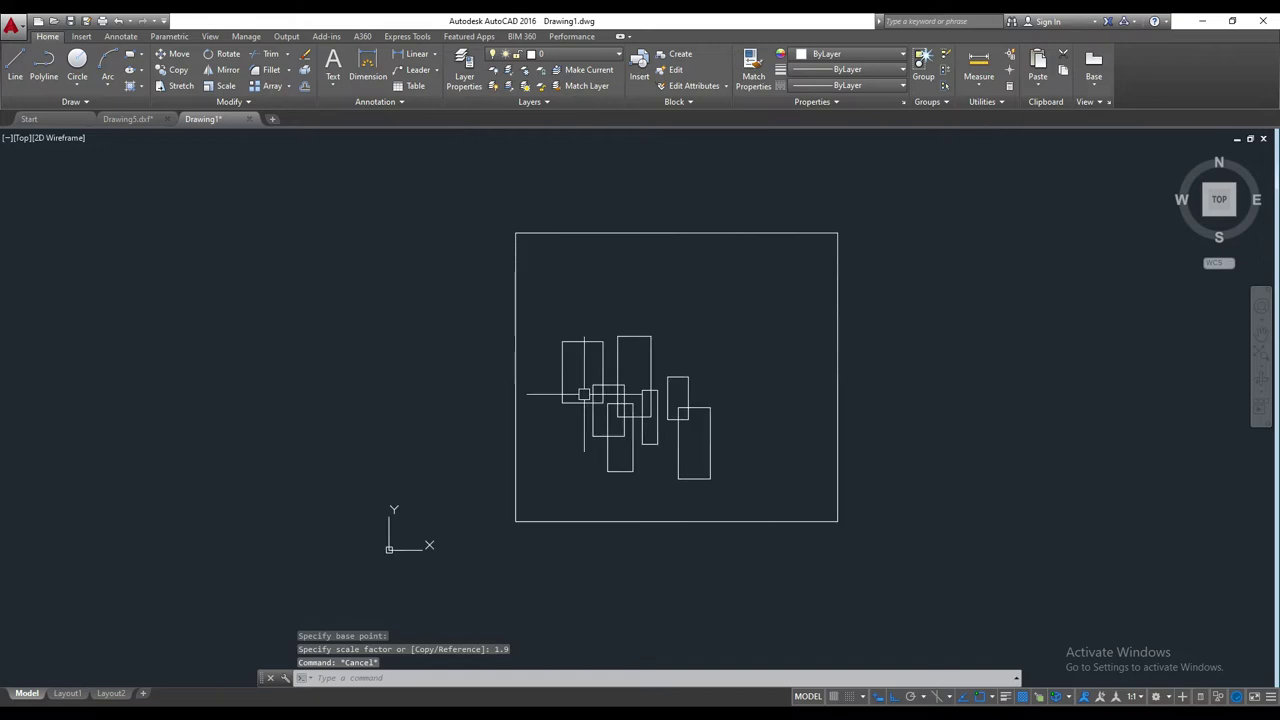
- Scale the rectangles by 1.6 from a new base point
click(552, 326)
click(794, 523)
text(SC)
key(Return)
scroll(605, 406, up, 1)
scroll(645, 390, up, 1)
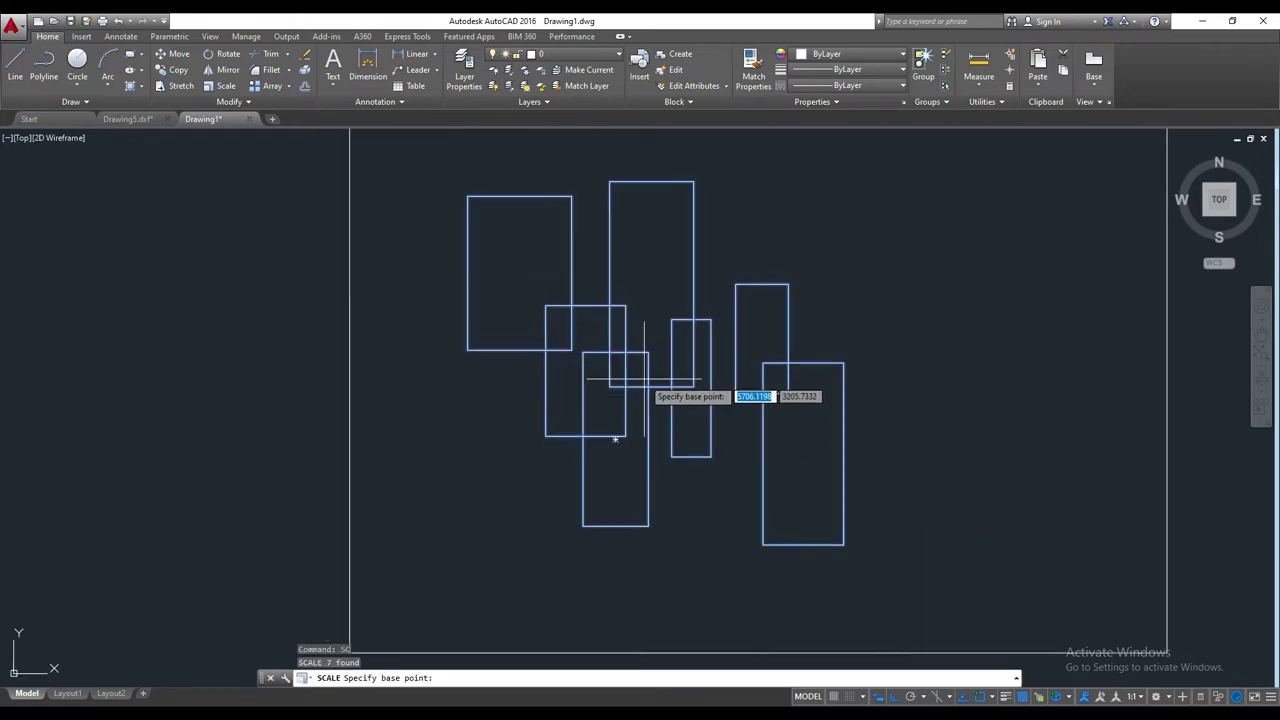
click(644, 379)
text(1.6)
key(Return)
key(Escape)
scroll(641, 376, down, 2)
scroll(651, 397, down, 2)
- Select the rectangles for another scale, then cancel and clear the selection
click(543, 297)
click(755, 530)
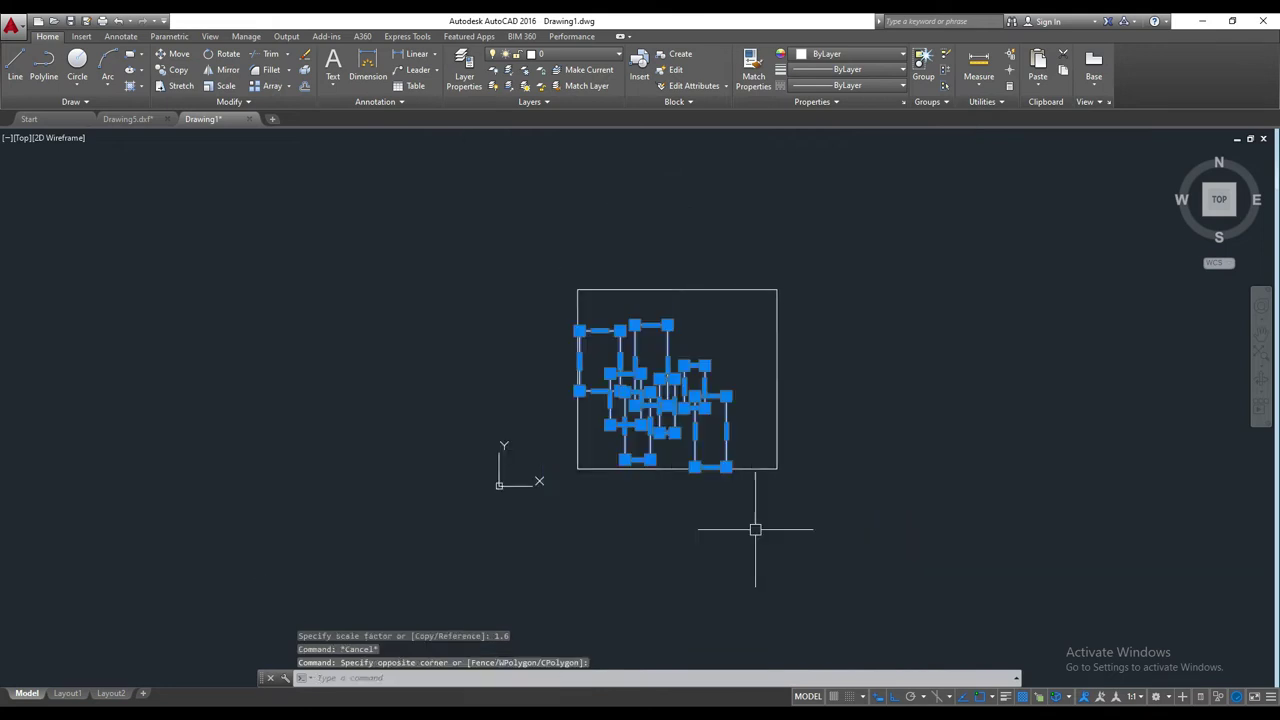
text(SC)
key(Return)
key(Escape)
key(Escape)
scroll(762, 410, up, 2)
- Try moving the seven inner rectangles, cancel, then crossing-select them
click(410, 248)
click(789, 571)
text(M)
key(Return)
click(775, 585)
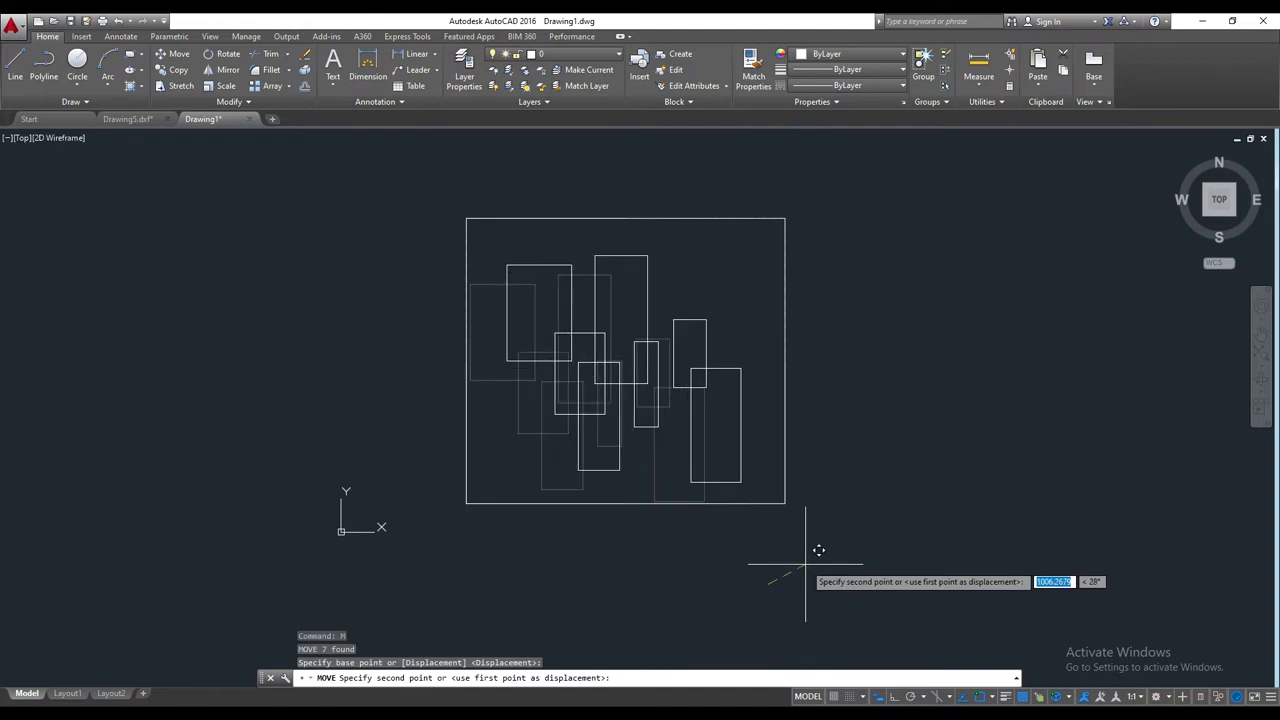
key(Escape)
scroll(617, 401, up, 2)
middle_drag(689, 437, 765, 496)
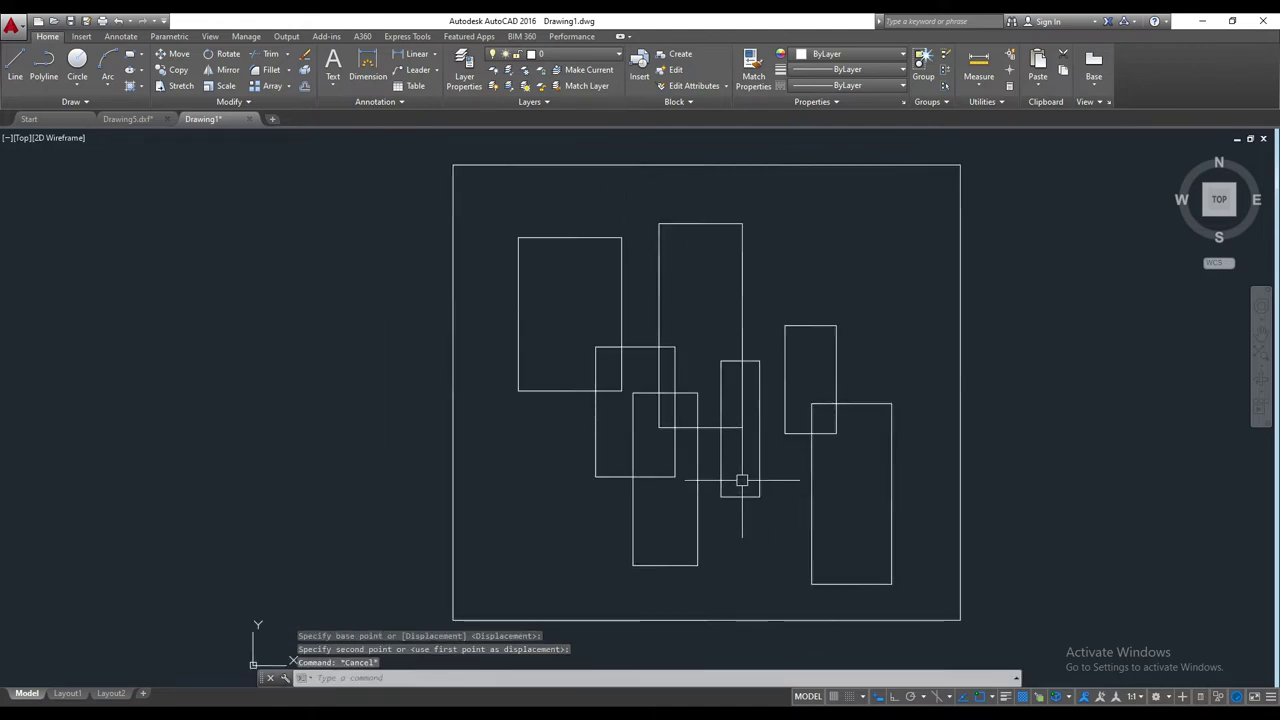
scroll(710, 402, down, 2)
click(650, 306)
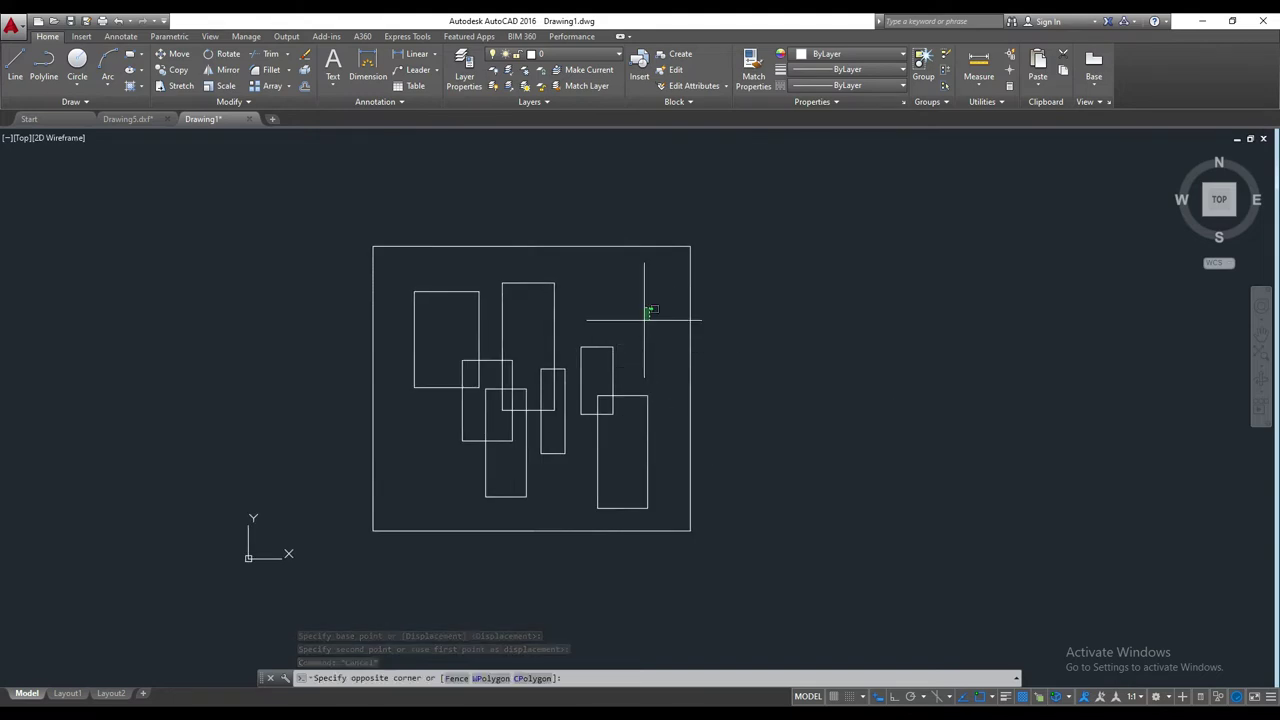
click(449, 477)
- Erase the seven inner rectangles, then erase the outer square border
text(e)
key(Return)
key(Escape)
middle_drag(491, 463, 629, 468)
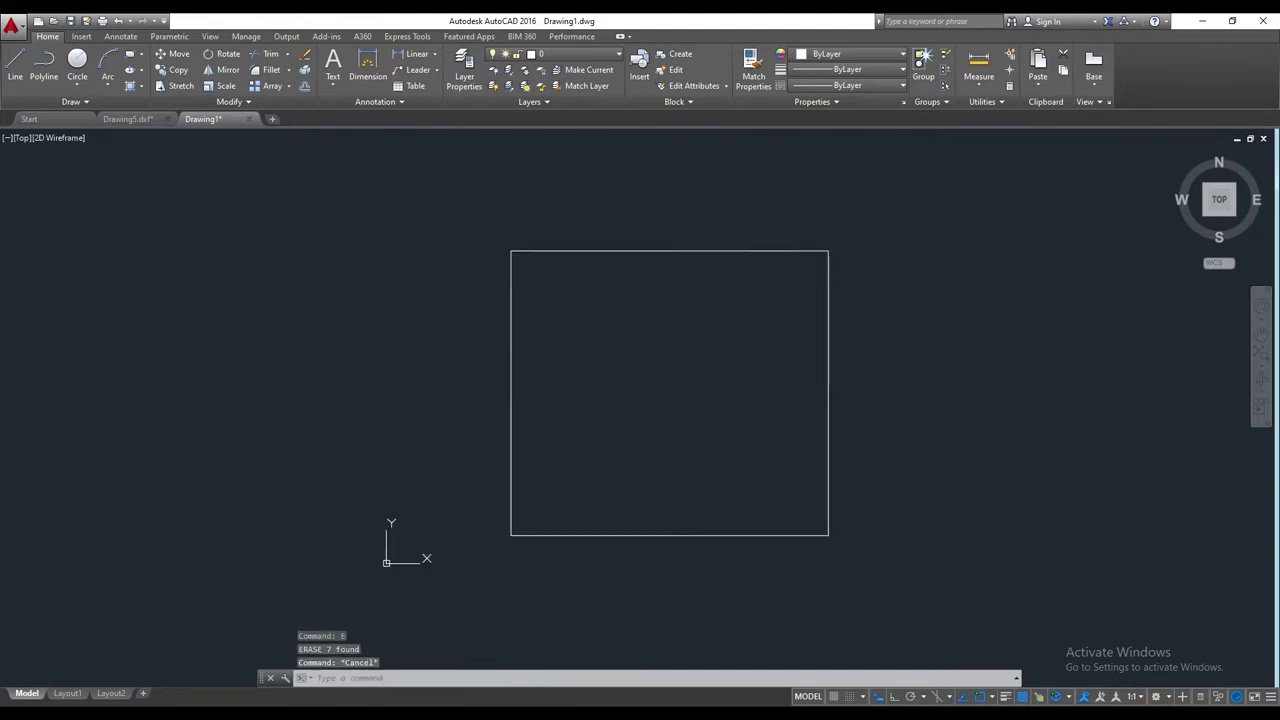
click(828, 350)
text(e)
key(Return)
key(Escape)
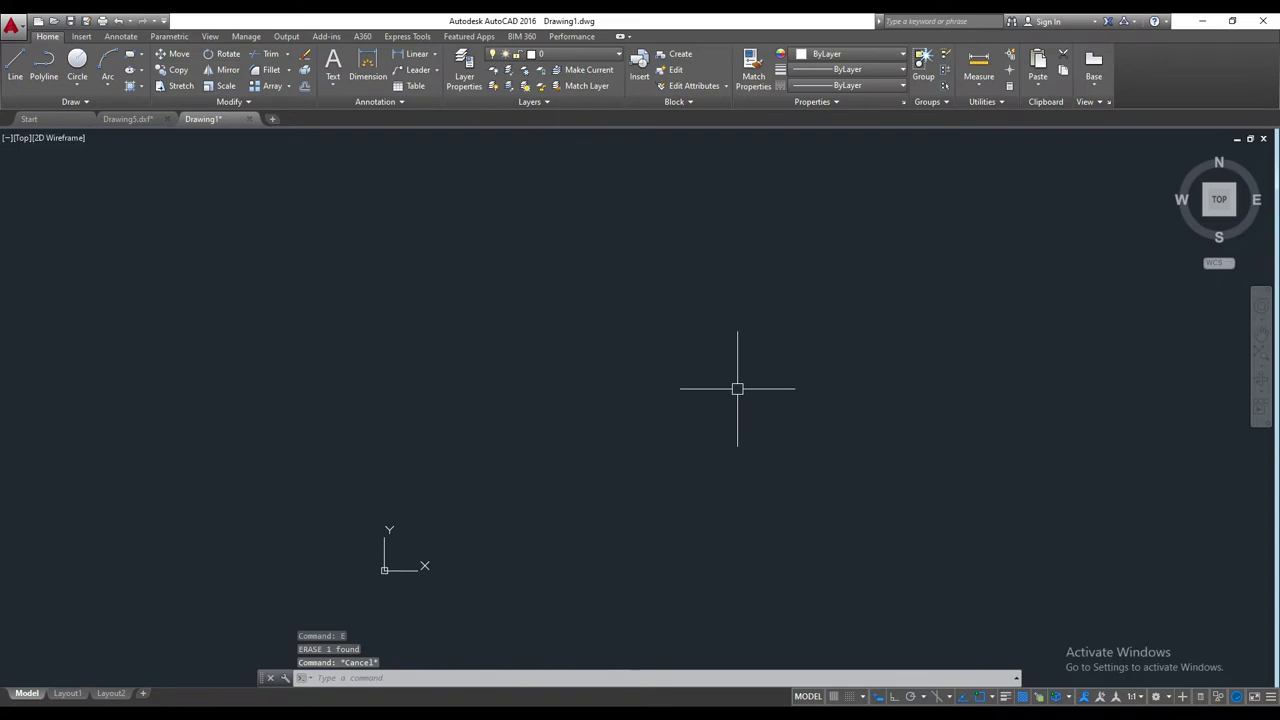
- Pan the square area back into view and cancel the unfinished rectangle
middle_drag(723, 451, 706, 441)
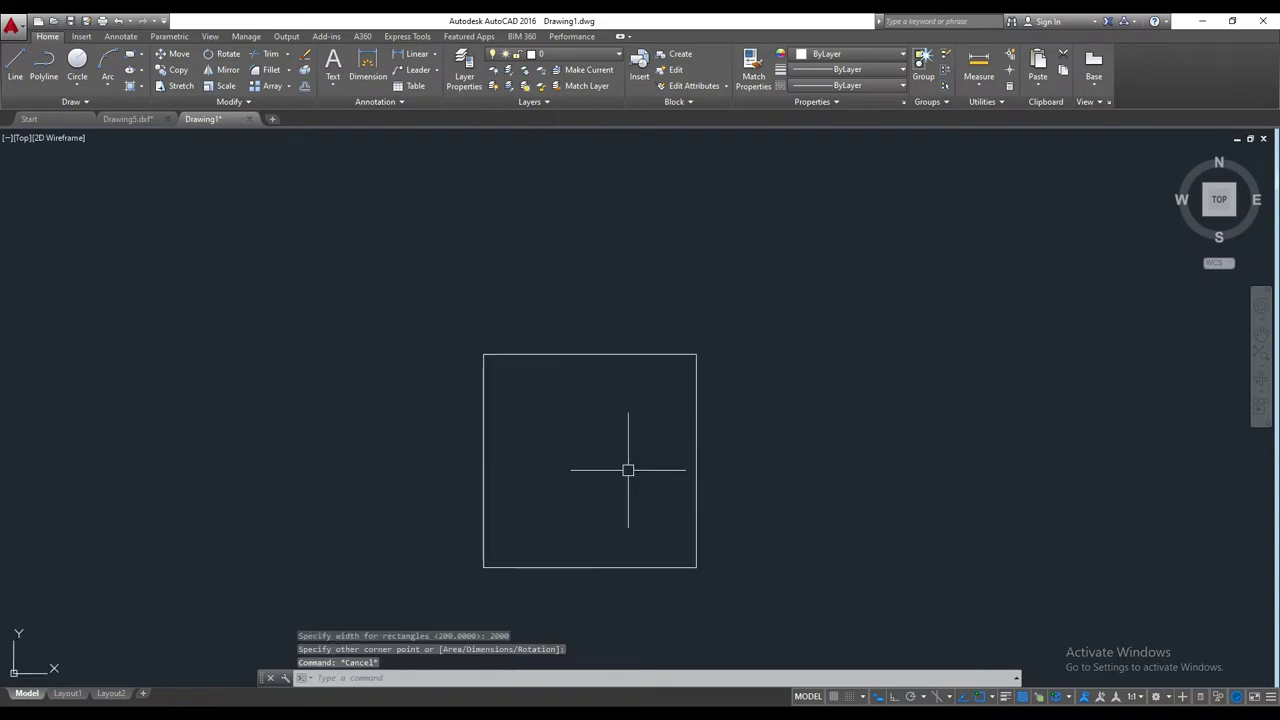
middle_drag(628, 470, 697, 417)
scroll(695, 407, up, 2)
key(Escape)
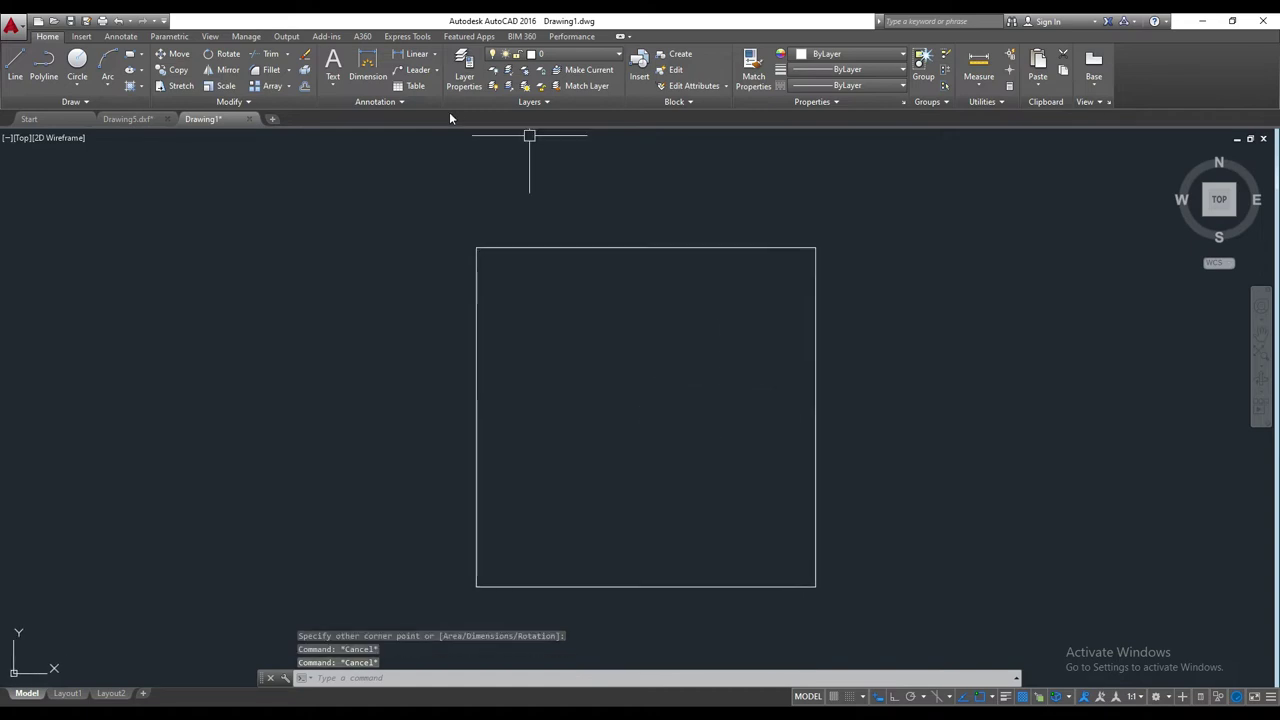
- Dimension the square's top edge from its top-left to top-right corner, with the dimension line above
click(368, 65)
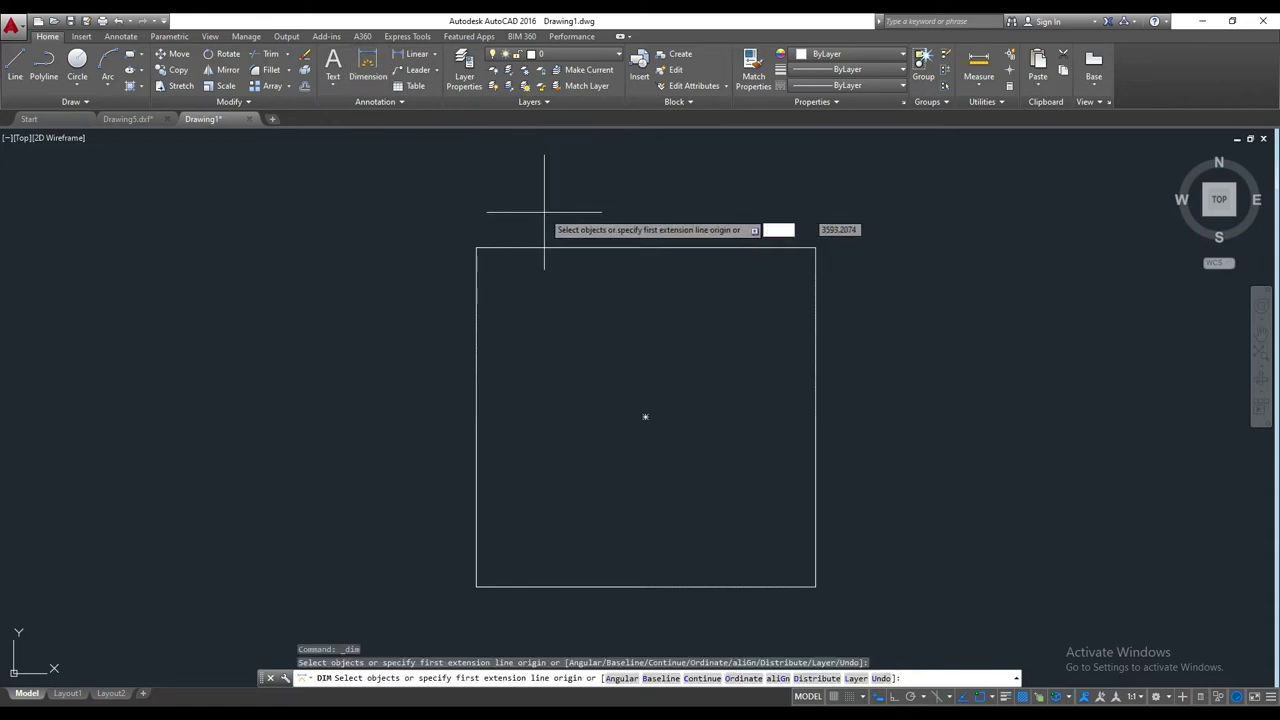
click(476, 248)
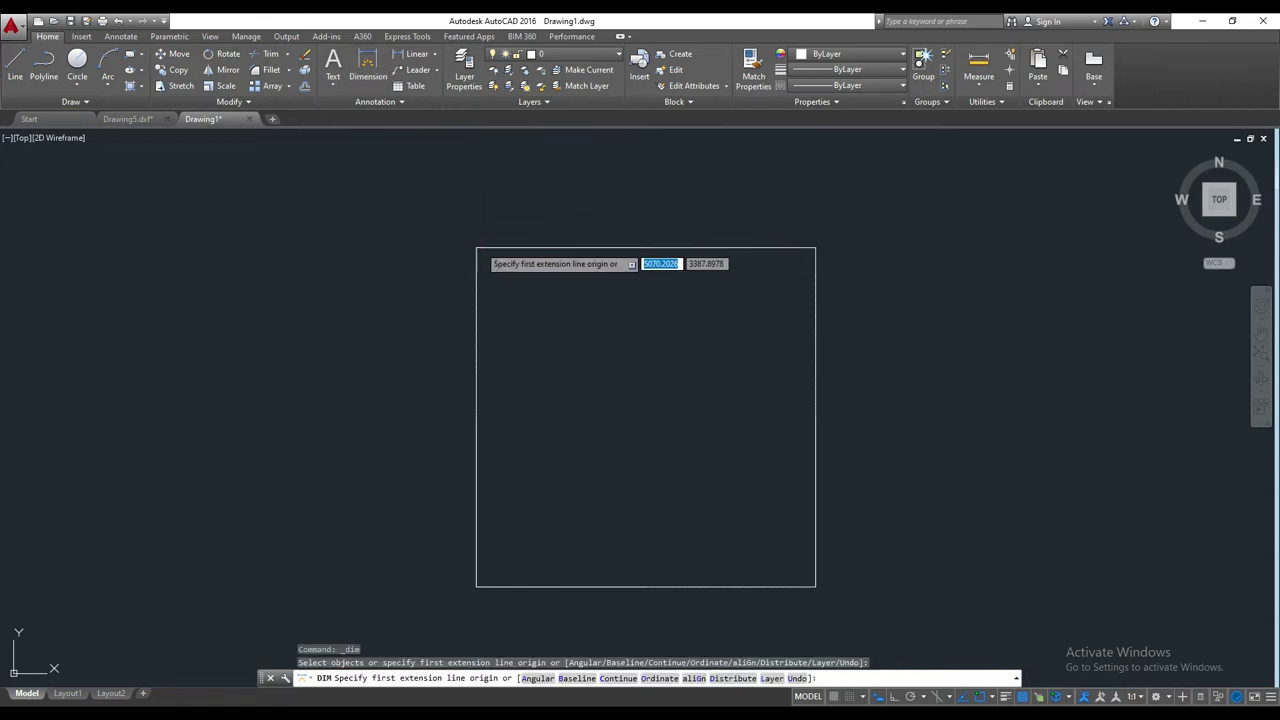
click(815, 248)
click(815, 236)
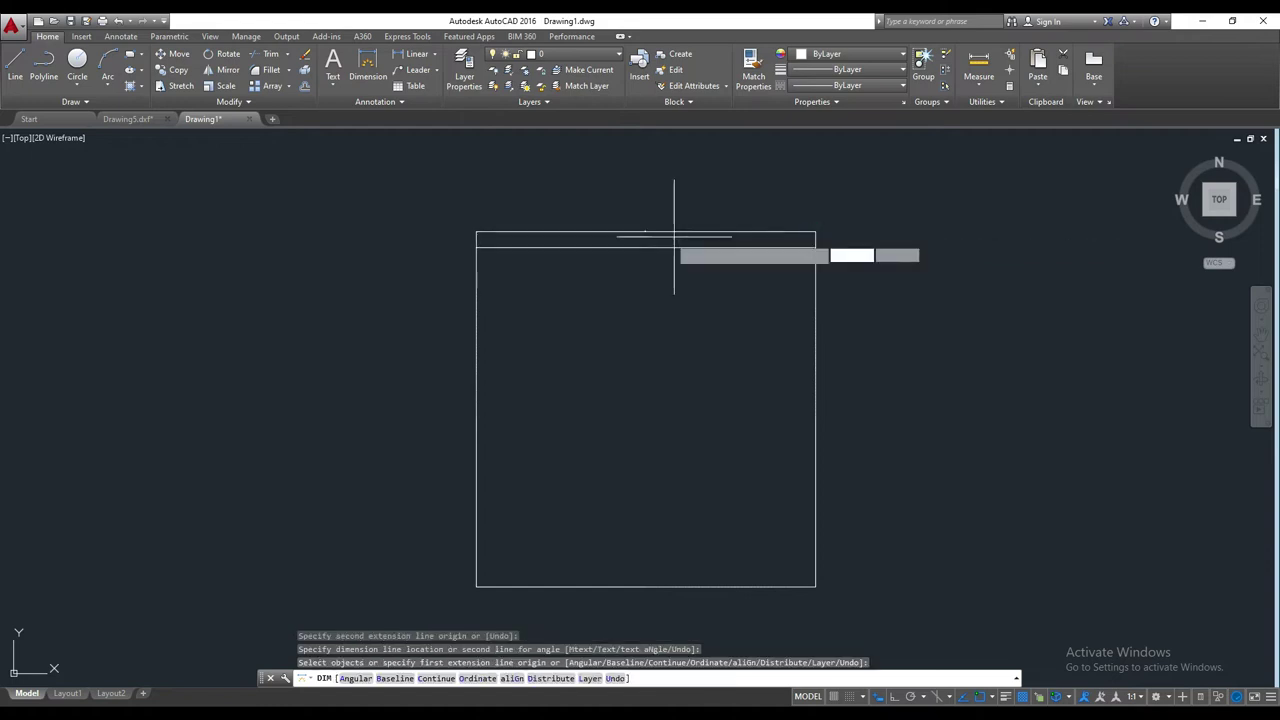
scroll(640, 236, up, 4)
key(Escape)
- Zoom and pan until the whole square is back in view
scroll(231, 240, up, 1)
scroll(227, 225, up, 1)
scroll(228, 222, up, 1)
scroll(245, 230, up, 1)
scroll(250, 230, down, 5)
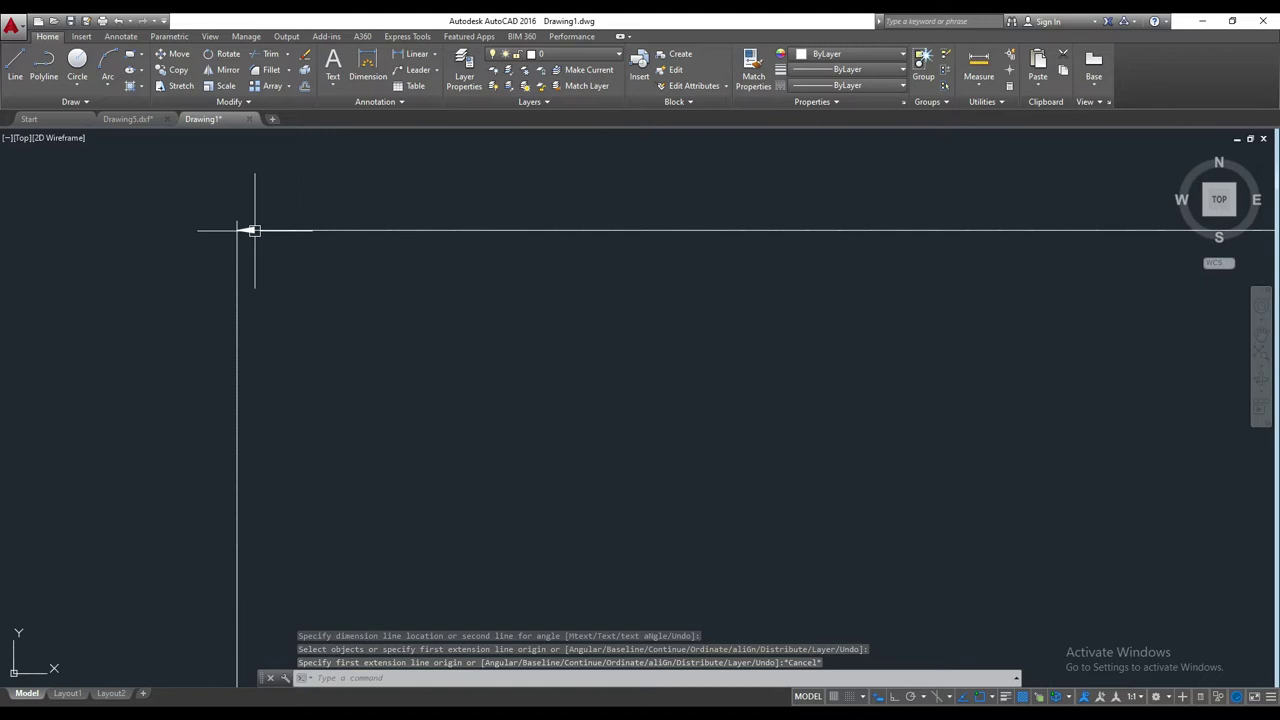
scroll(254, 231, up, 3)
scroll(277, 419, up, 2)
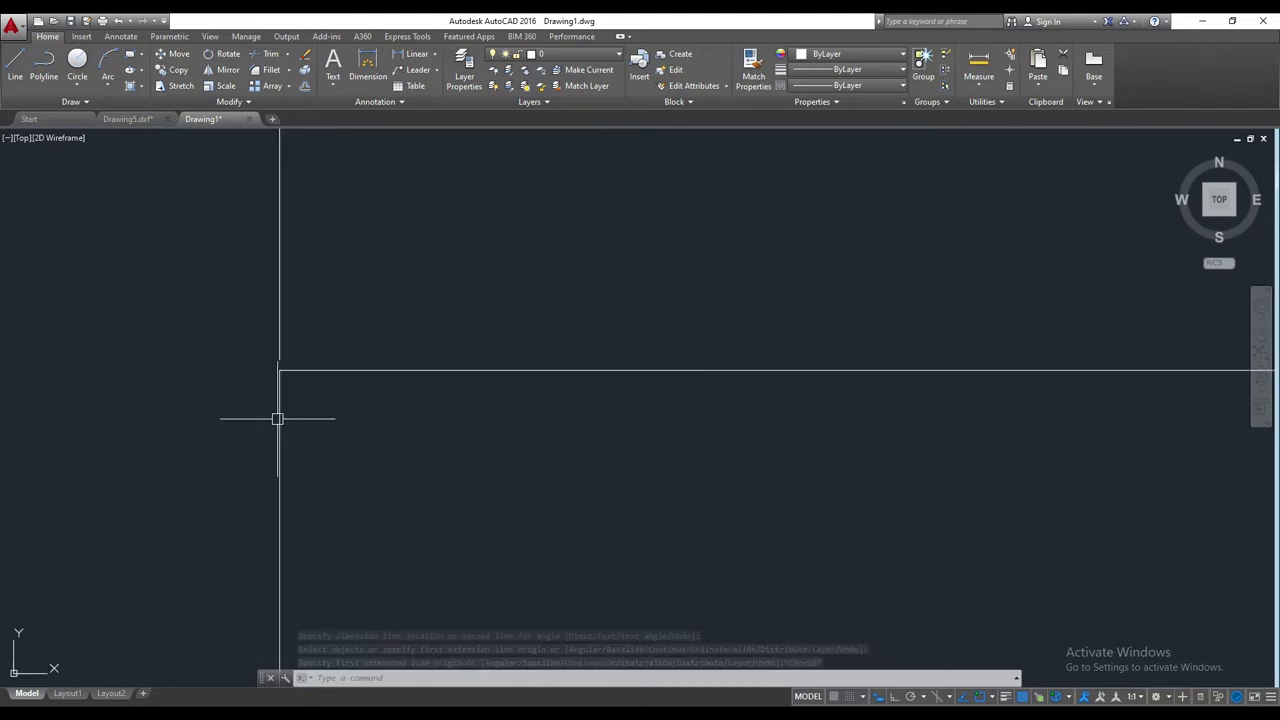
scroll(277, 419, up, 2)
scroll(280, 420, up, 2)
scroll(523, 386, down, 3)
scroll(451, 357, up, 2)
scroll(644, 346, down, 3)
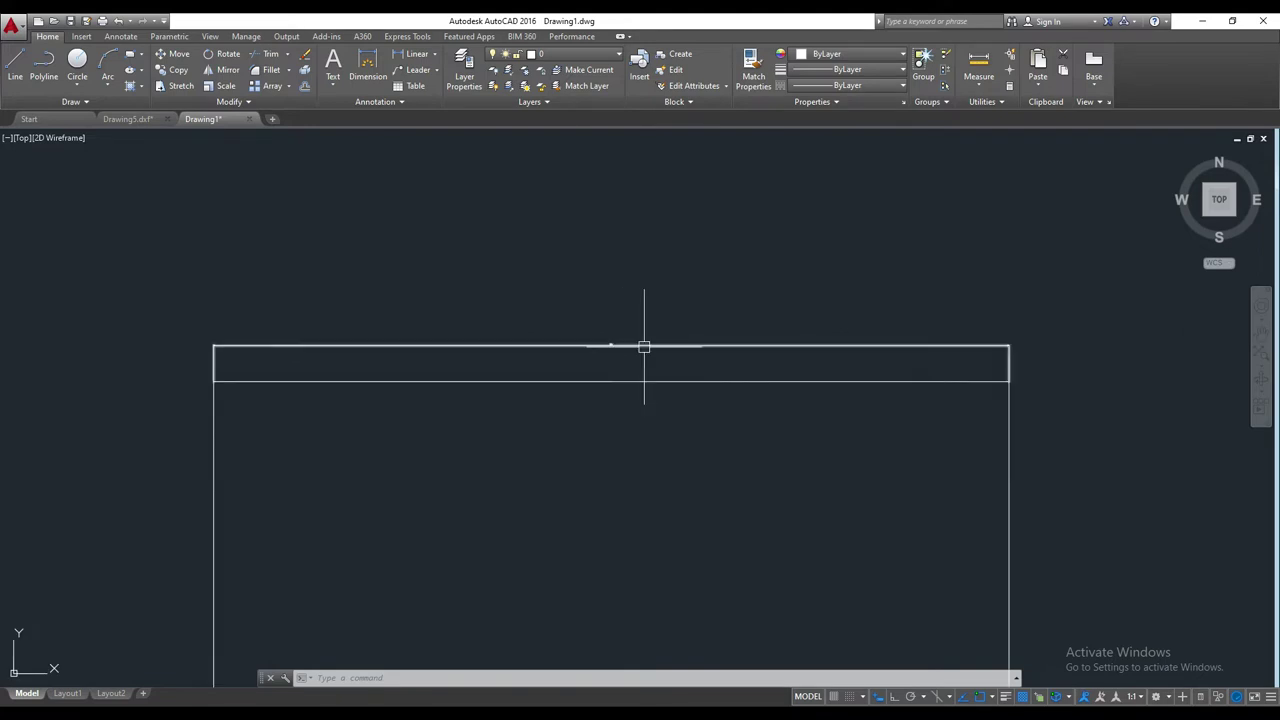
middle_drag(644, 346, 517, 229)
- Modify the ISO-25 dimension style and open its Standard text style from the Text tab
text(1)
key(Escape)
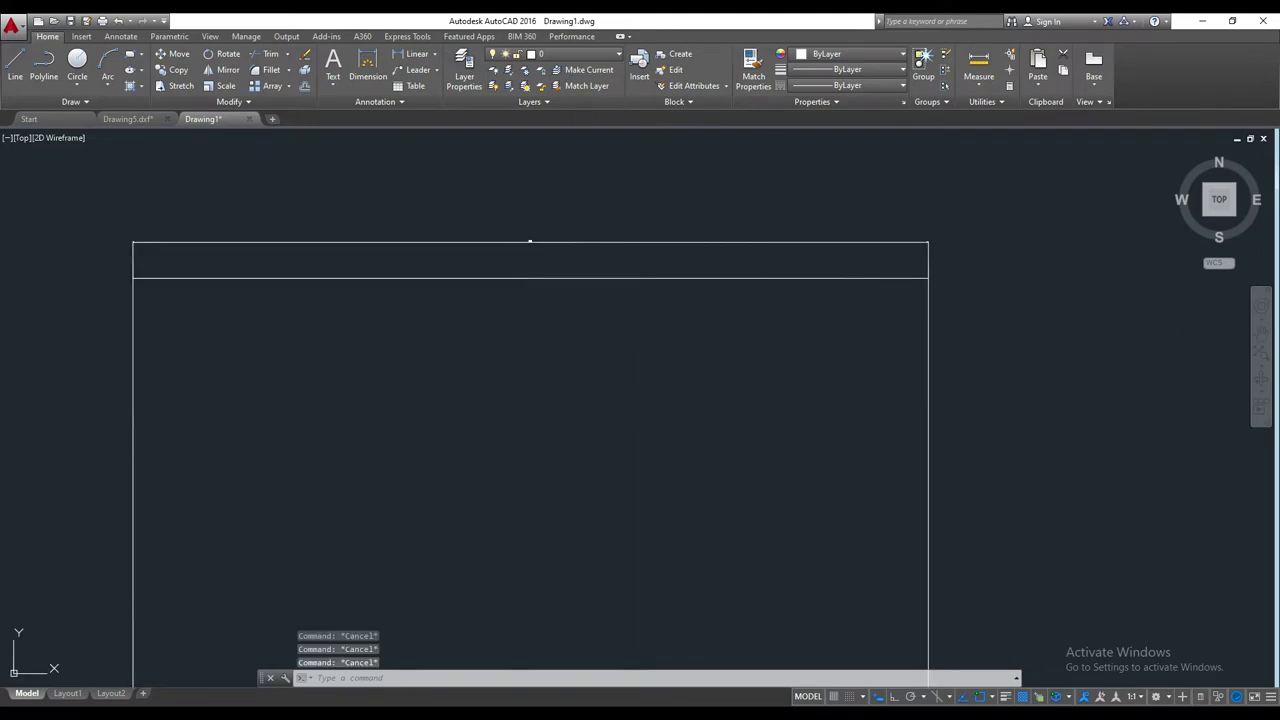
text(d)
key(Return)
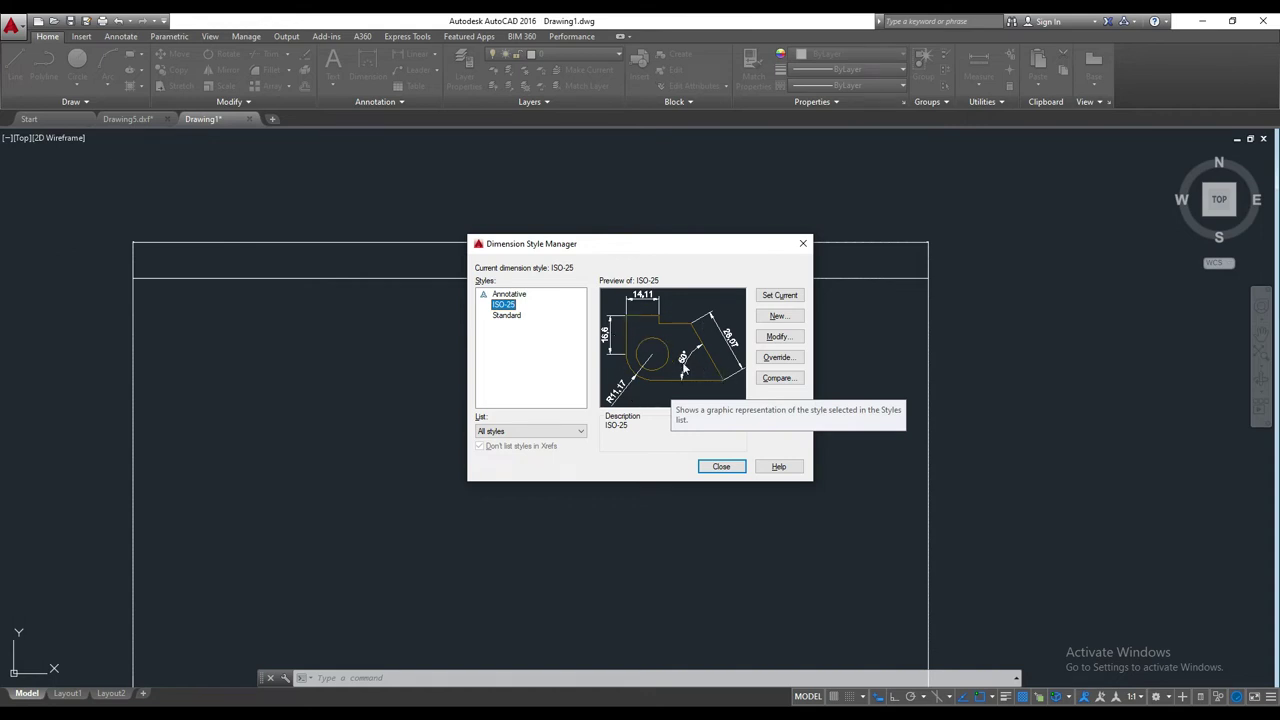
click(778, 342)
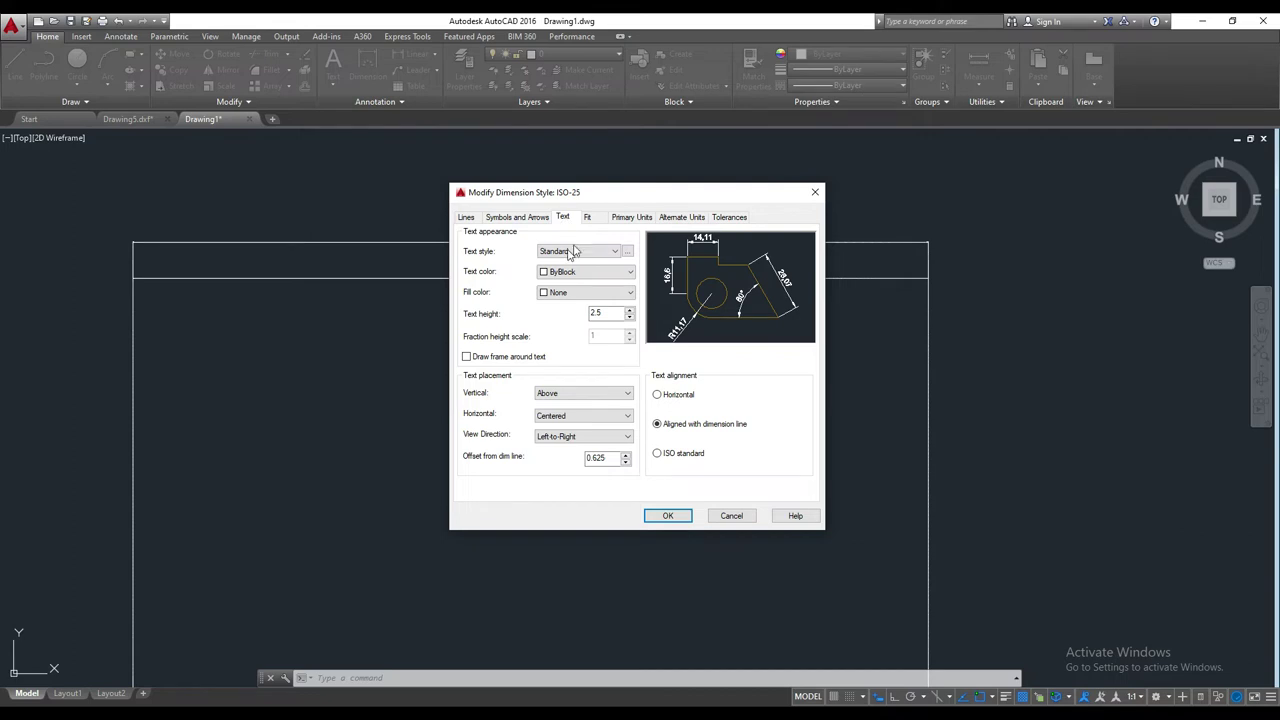
click(616, 253)
click(616, 253)
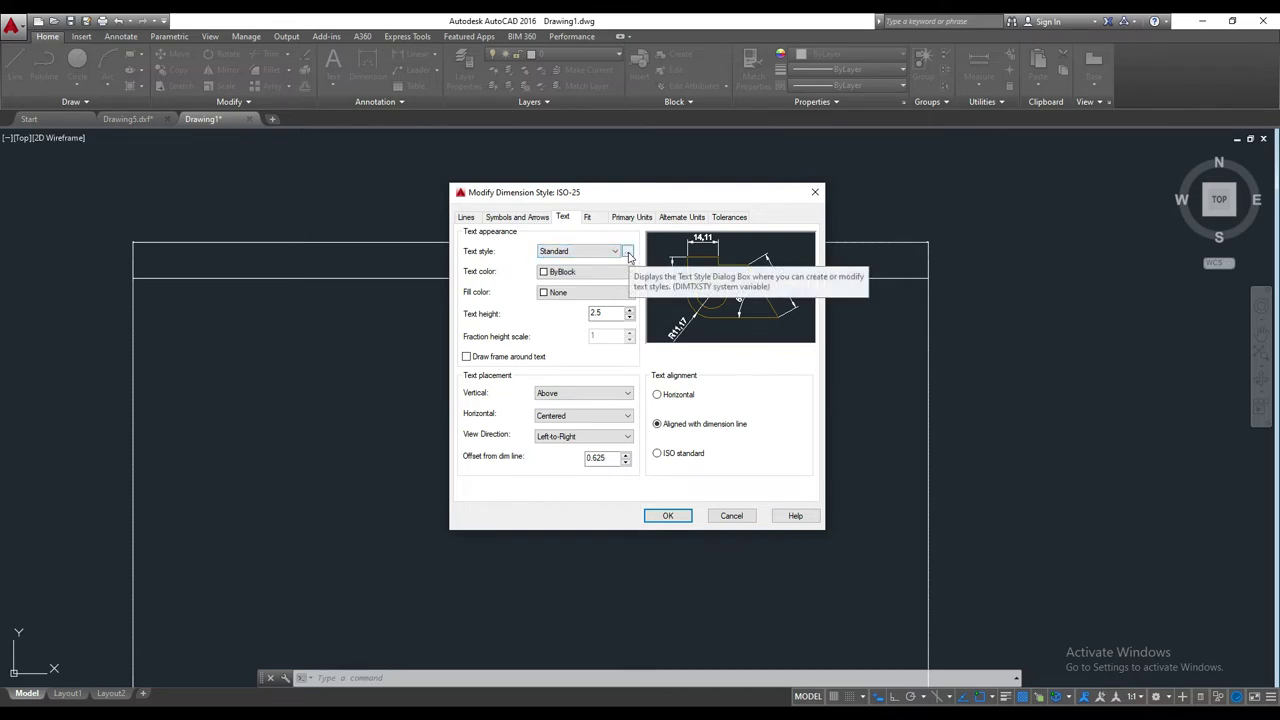
click(628, 252)
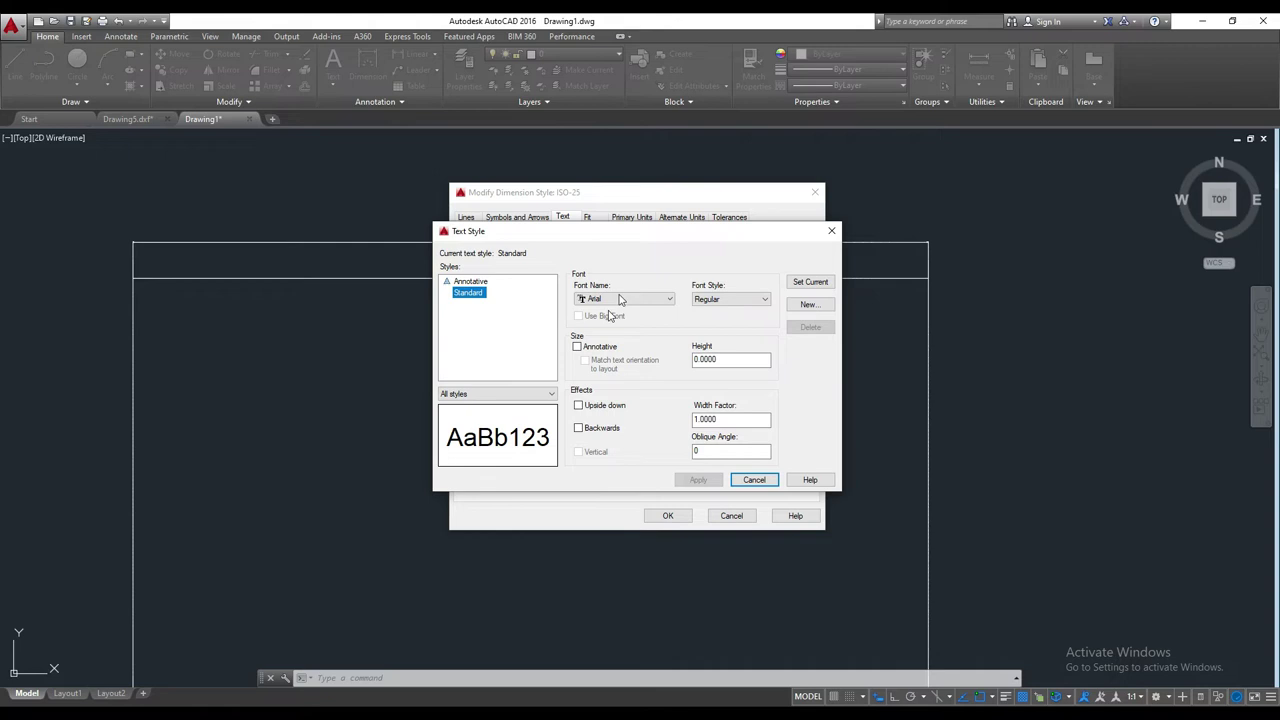
- Set the Standard text style height to 50 and browse the font list
double_click(728, 359)
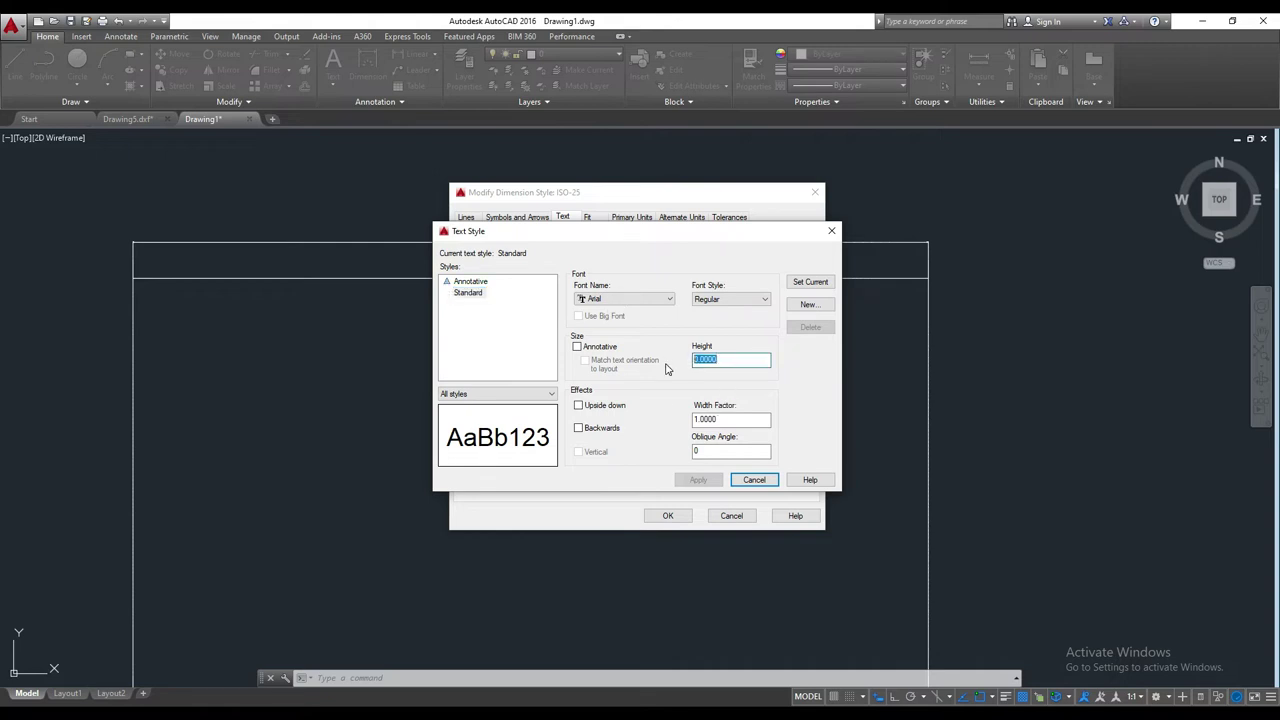
text(50)
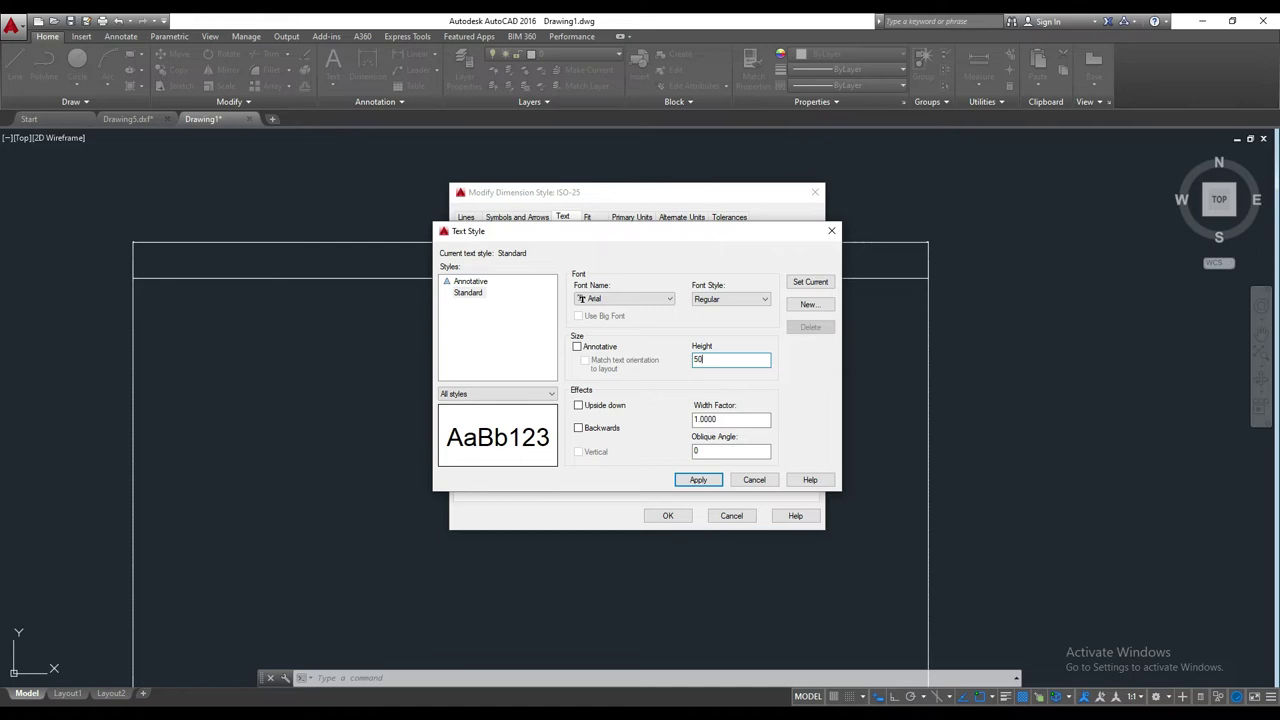
click(650, 300)
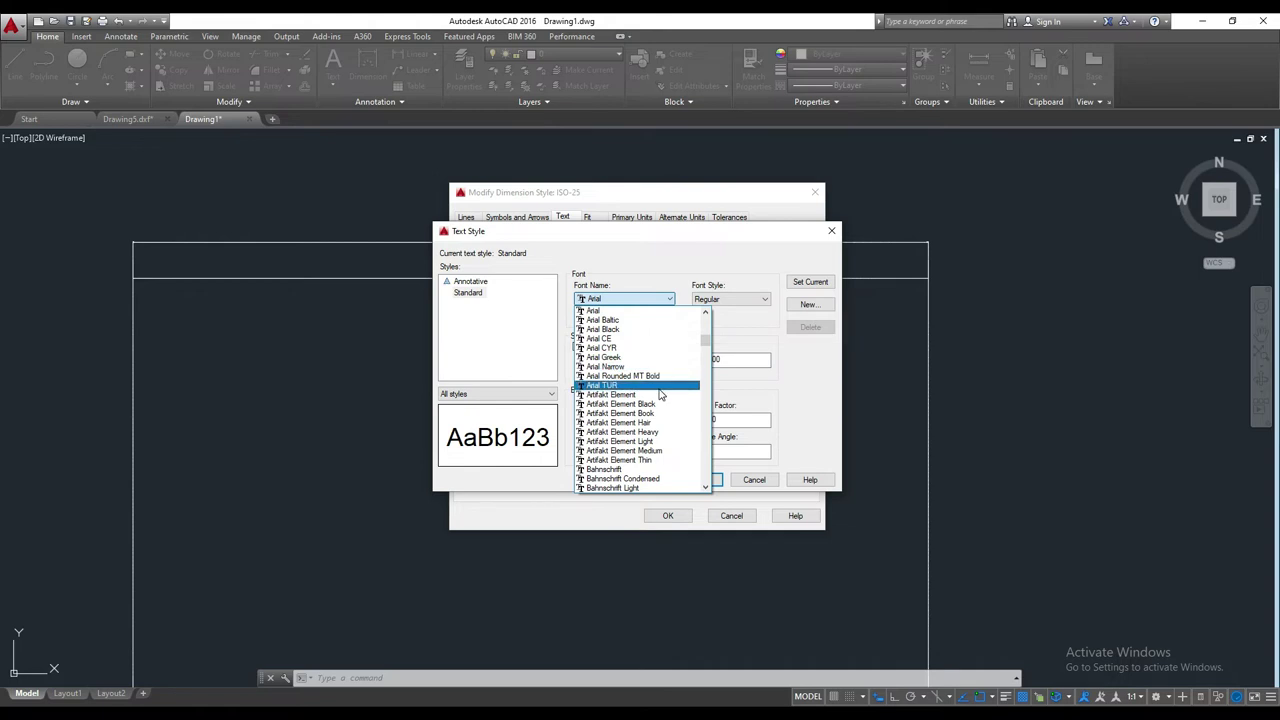
scroll(660, 395, down, 2)
scroll(660, 395, down, 2)
scroll(660, 395, down, 2)
scroll(660, 395, down, 1)
scroll(660, 395, down, 2)
scroll(660, 395, down, 2)
scroll(660, 395, down, 2)
scroll(660, 395, down, 2)
scroll(660, 395, up, 2)
scroll(660, 395, up, 2)
scroll(660, 395, up, 2)
scroll(660, 395, up, 2)
scroll(660, 395, up, 5)
scroll(660, 395, up, 5)
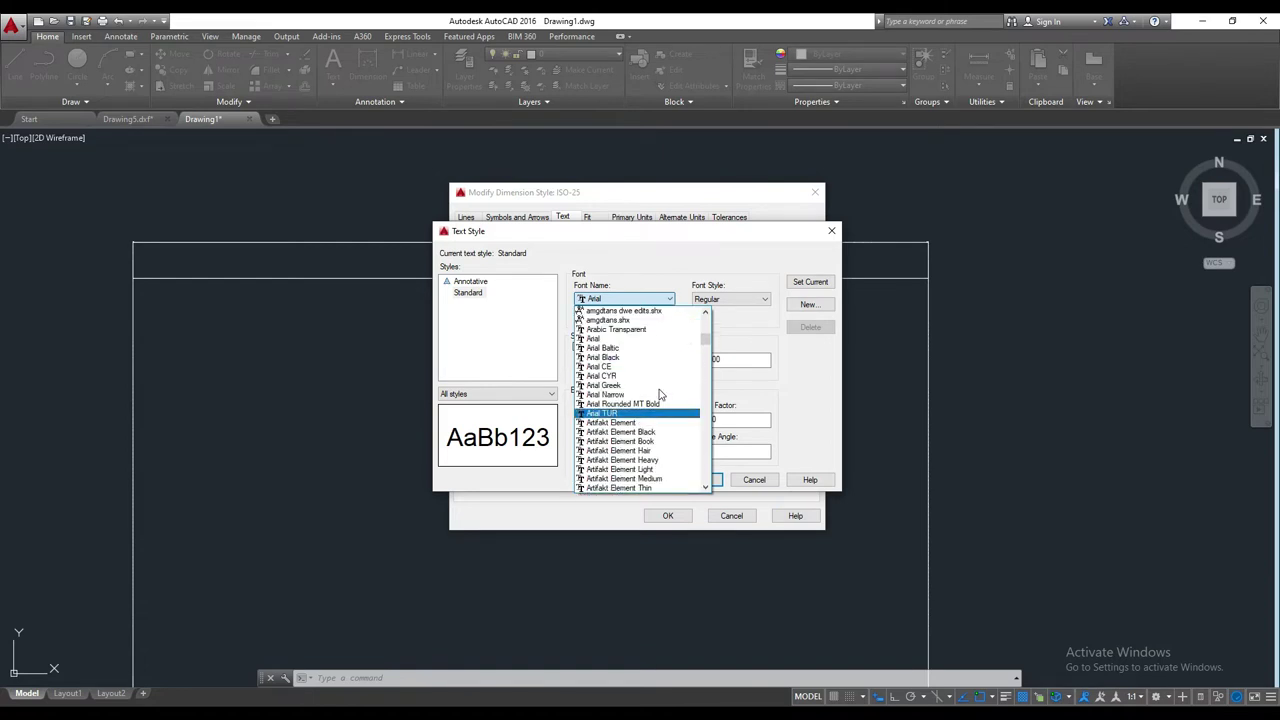
- Choose Times New Roman as Standard's font, apply it, and close Text Style
key(t)
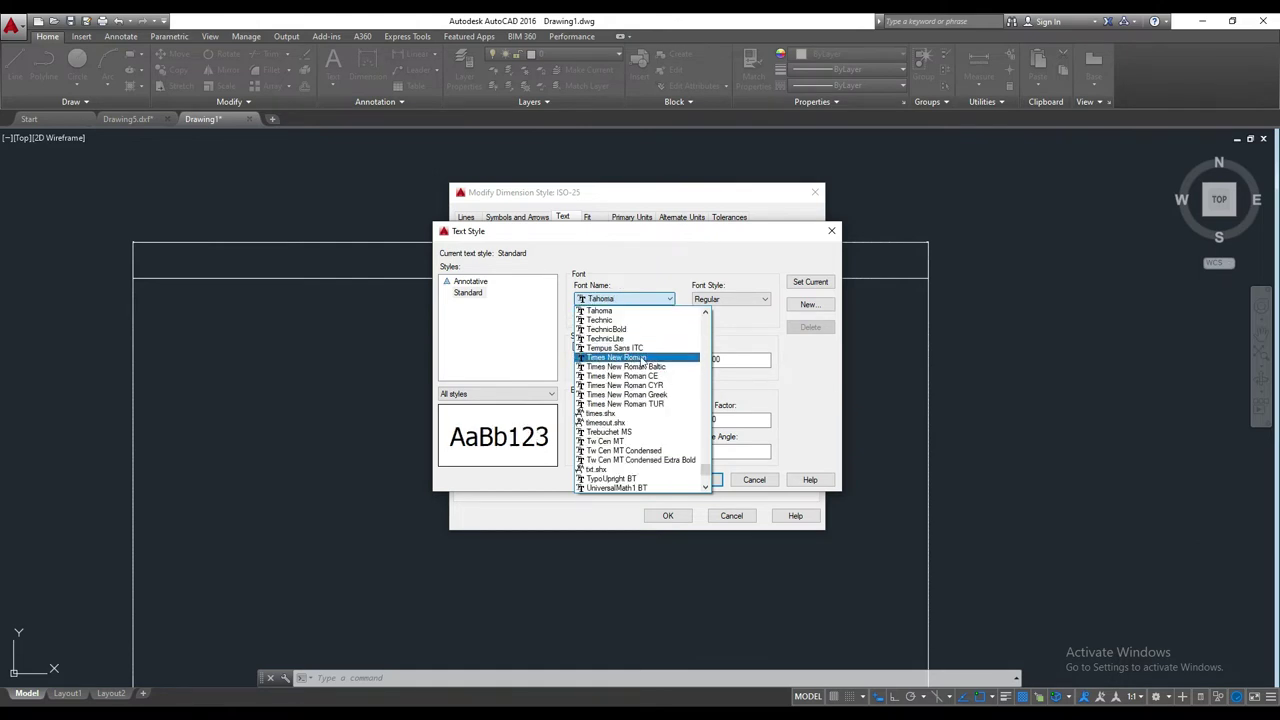
click(637, 366)
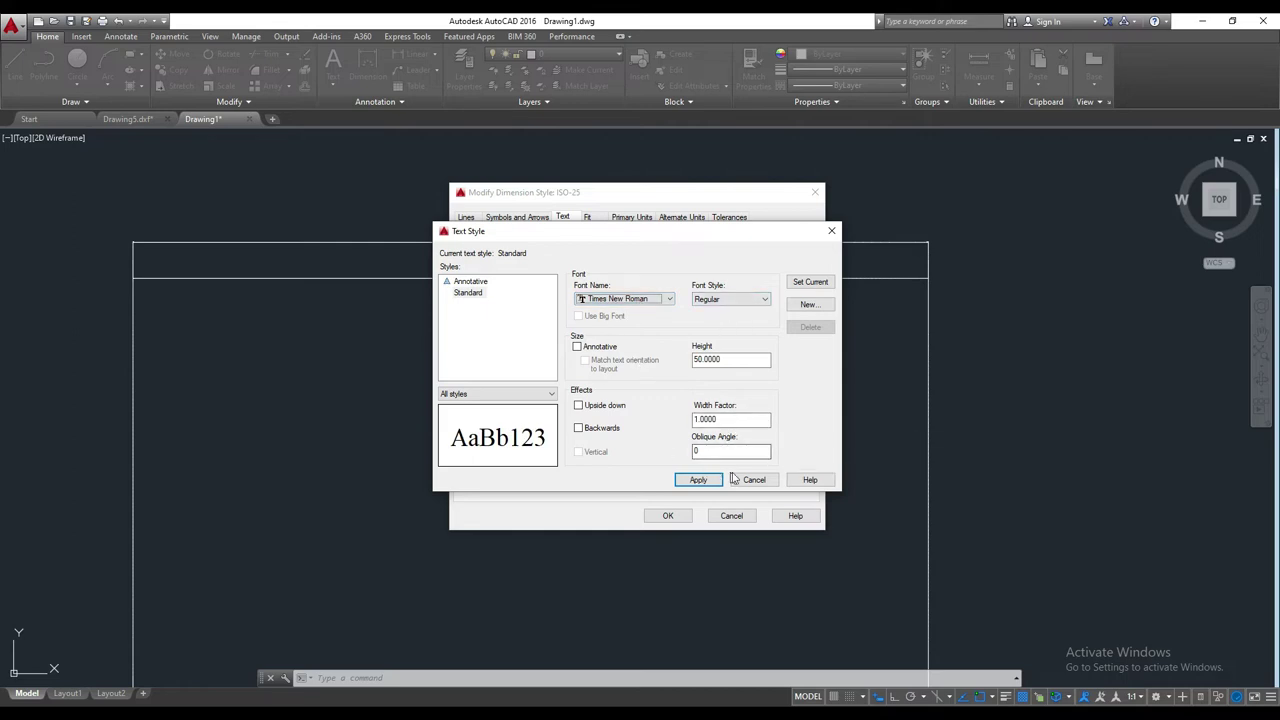
click(697, 481)
click(754, 480)
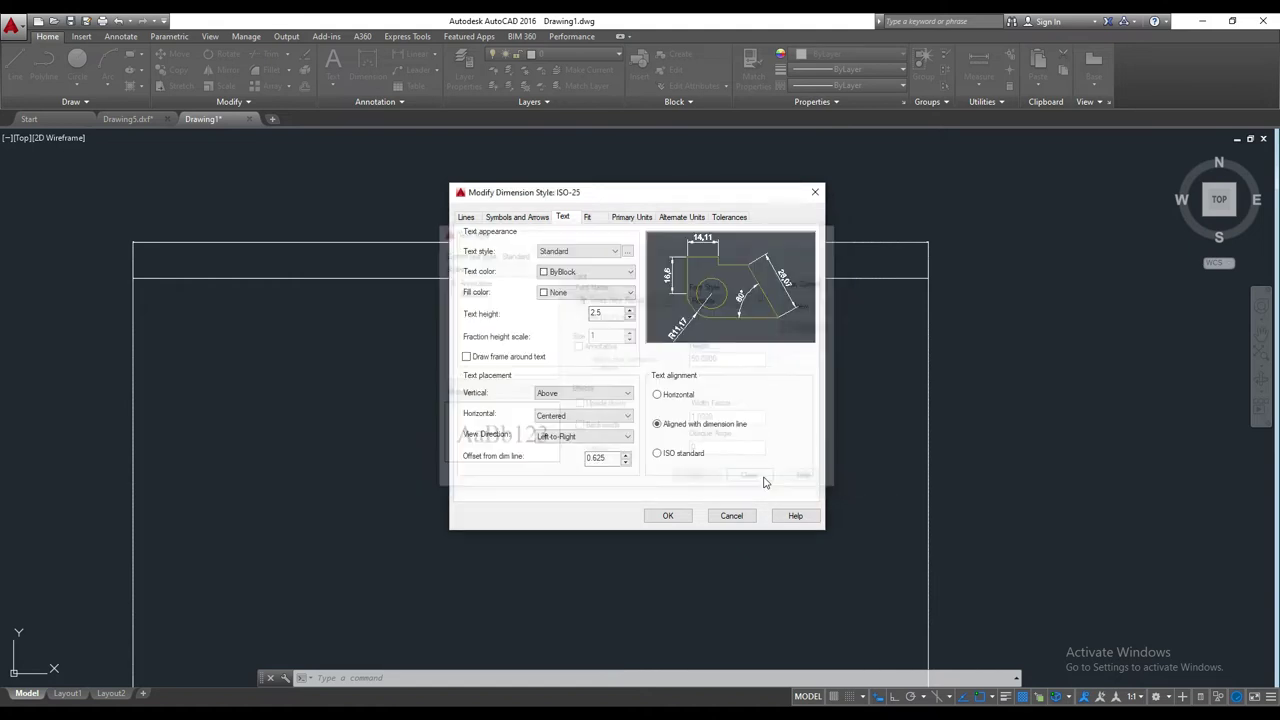
- Confirm the ISO-25 changes, close the style manager, and zoom to check the 2000 dimension
click(684, 517)
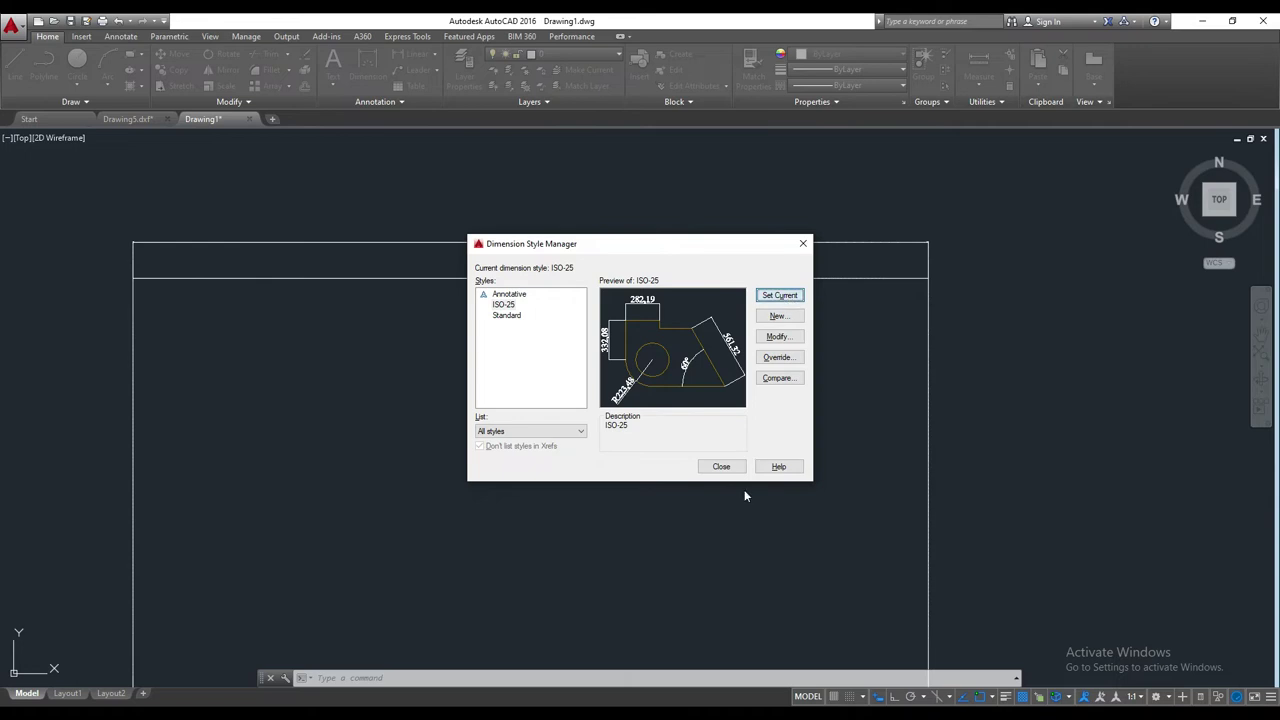
click(721, 466)
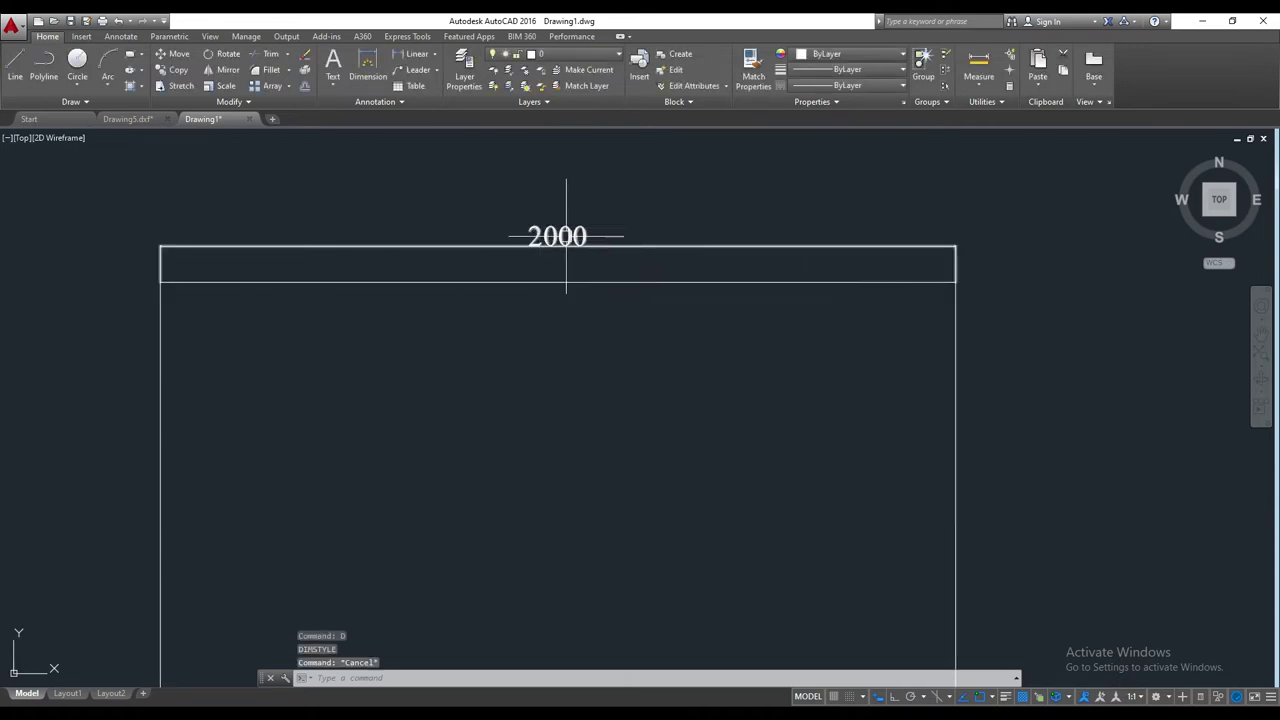
scroll(380, 243, up, 3)
scroll(274, 249, up, 2)
middle_drag(363, 230, 320, 220)
scroll(320, 220, up, 2)
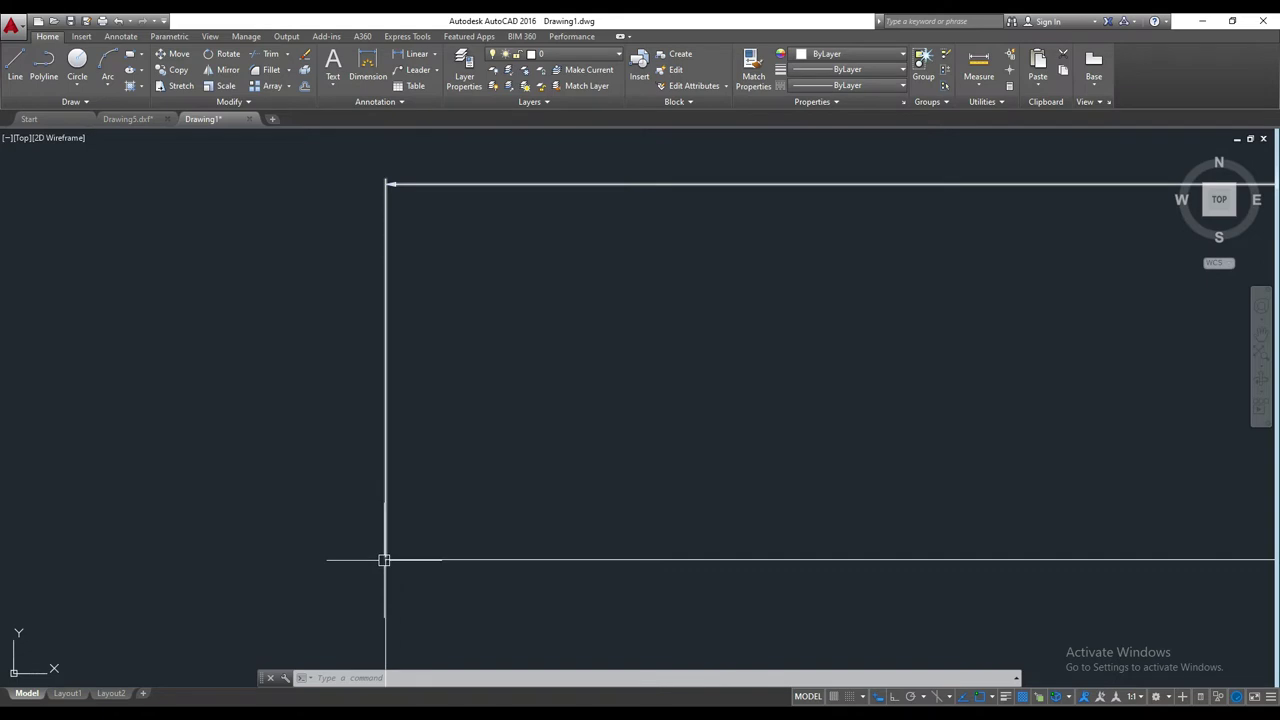
scroll(391, 534, down, 3)
scroll(640, 420, down, 1)
scroll(640, 420, up, 2)
mouse_move(640, 420)
middle_down()
mouse_move(673, 410)
mouse_move(594, 377)
middle_up()
key(Escape)
key(Escape)
- Reopen ISO-25 for modification and set its dimension line colour to Red
text(D)
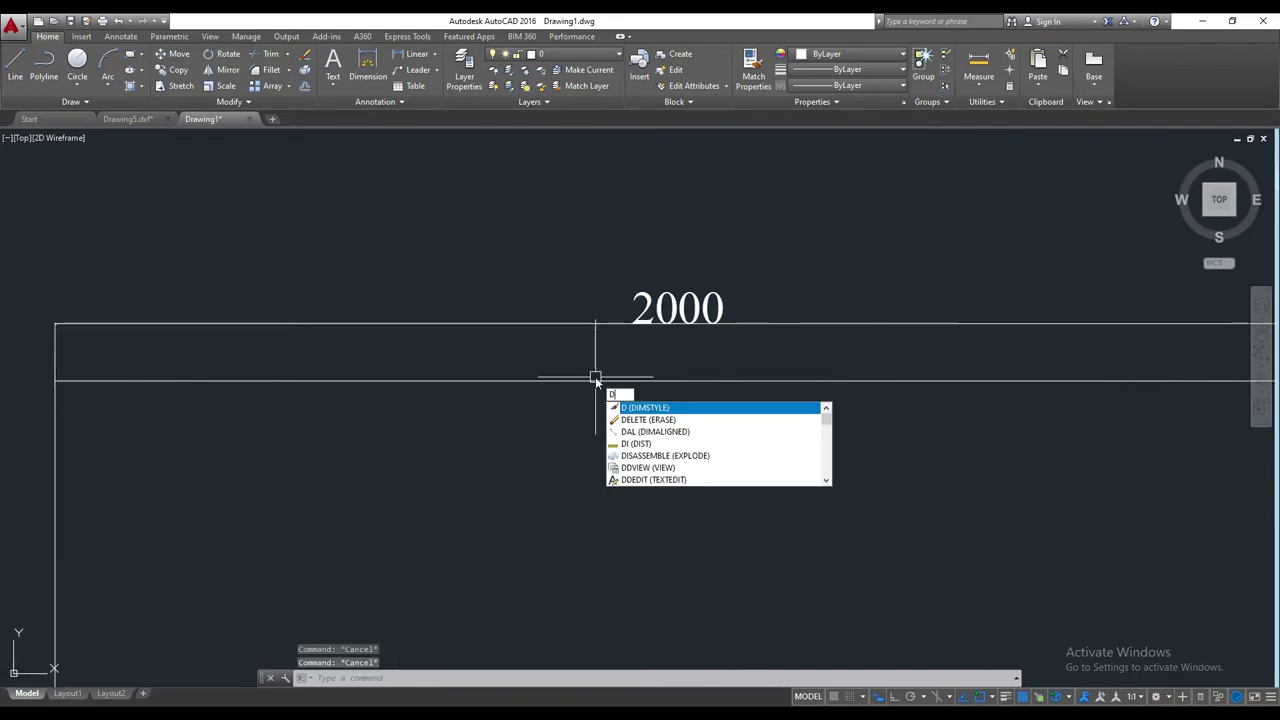
key(Return)
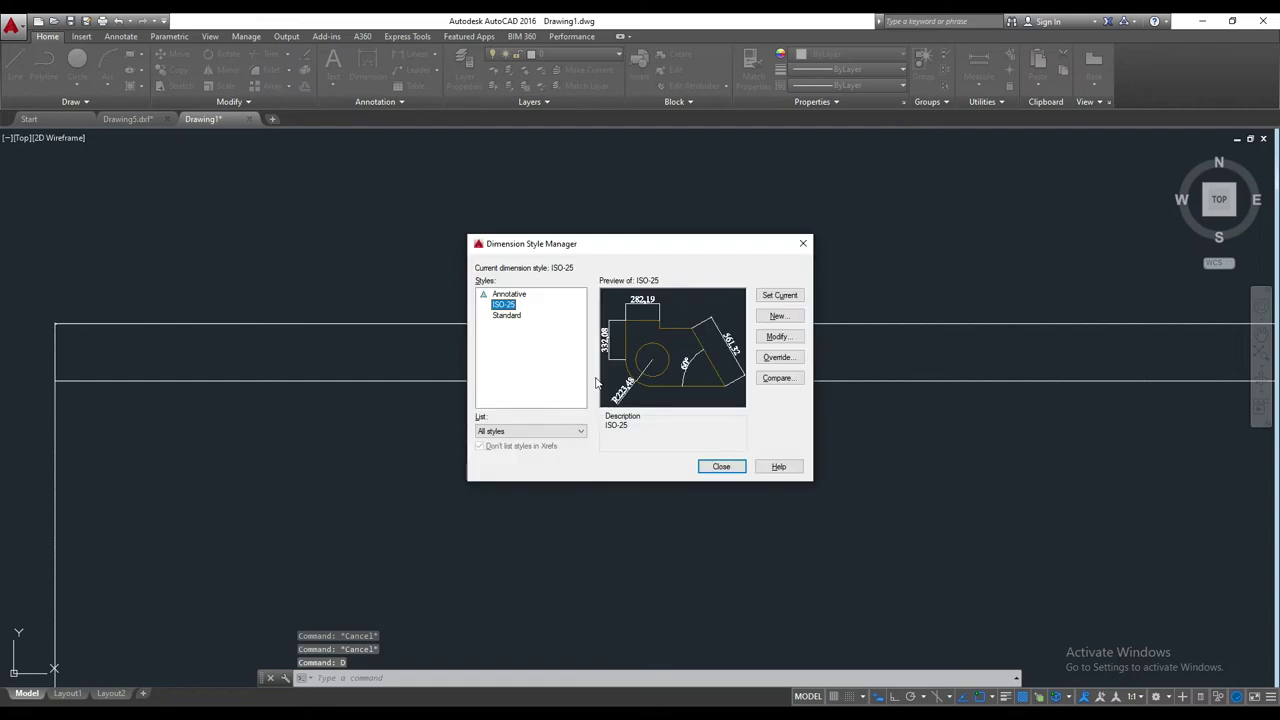
click(762, 338)
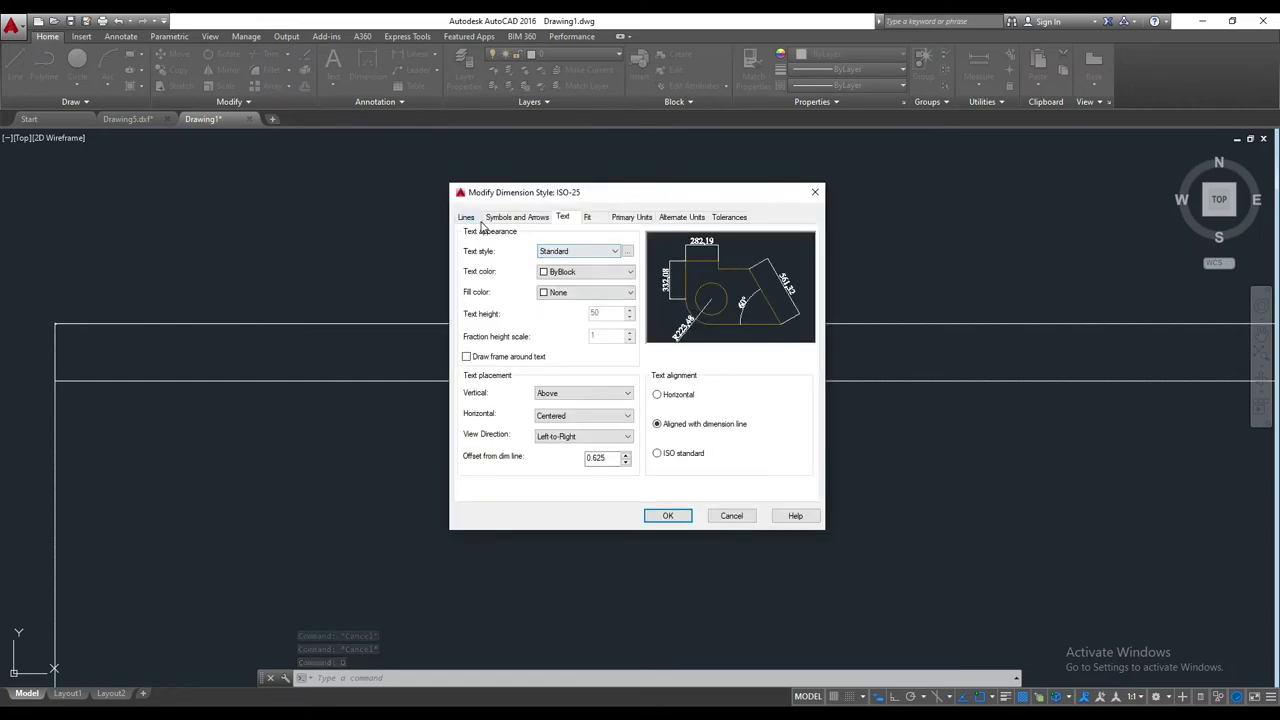
click(469, 219)
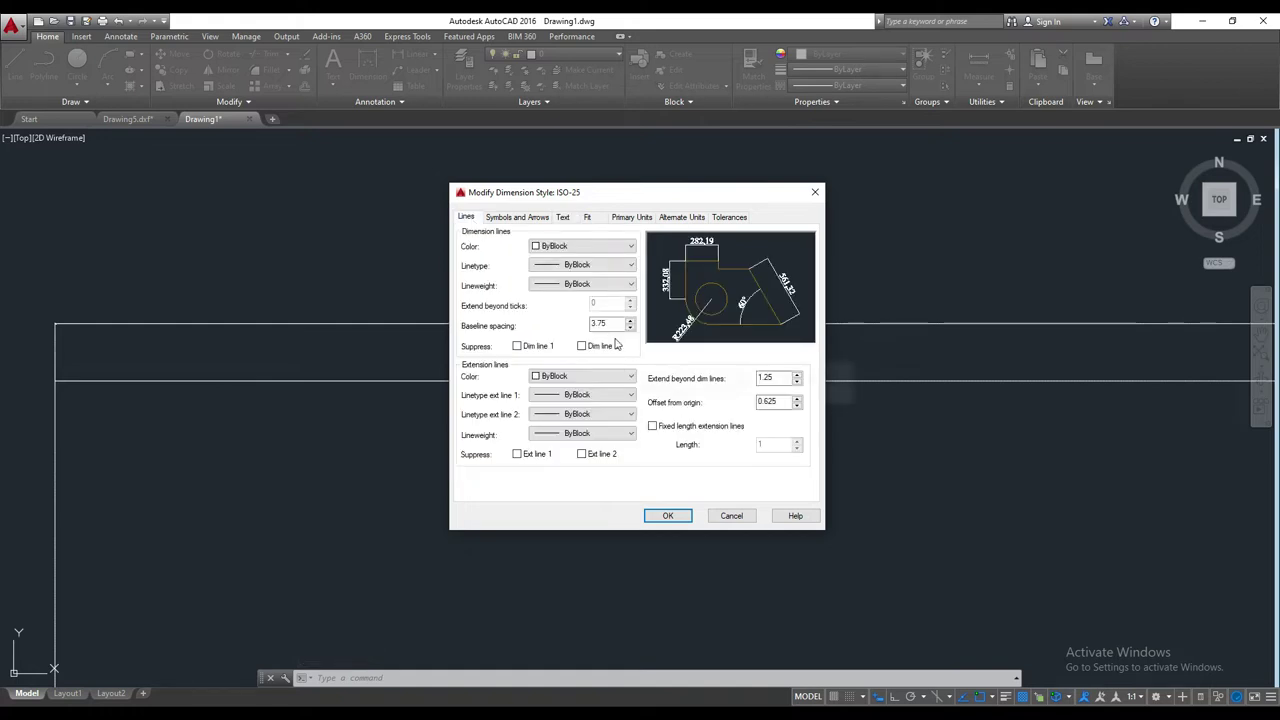
click(623, 250)
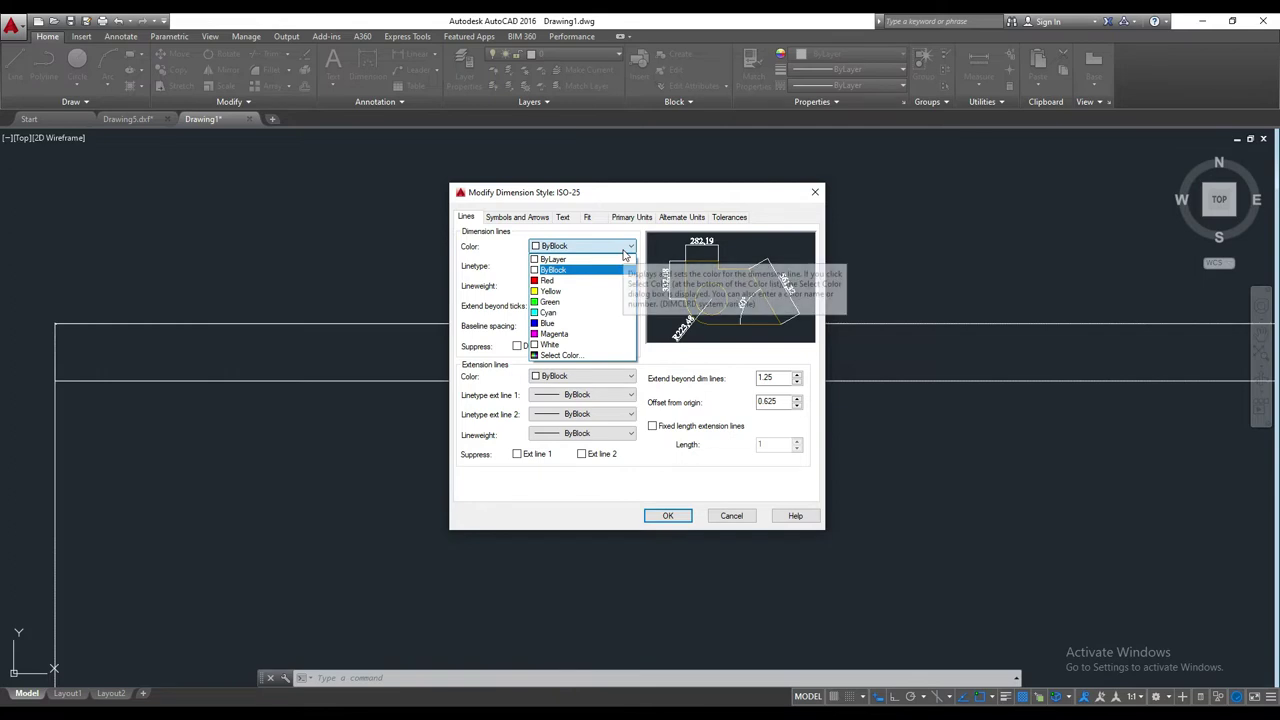
key(Escape)
key(Escape)
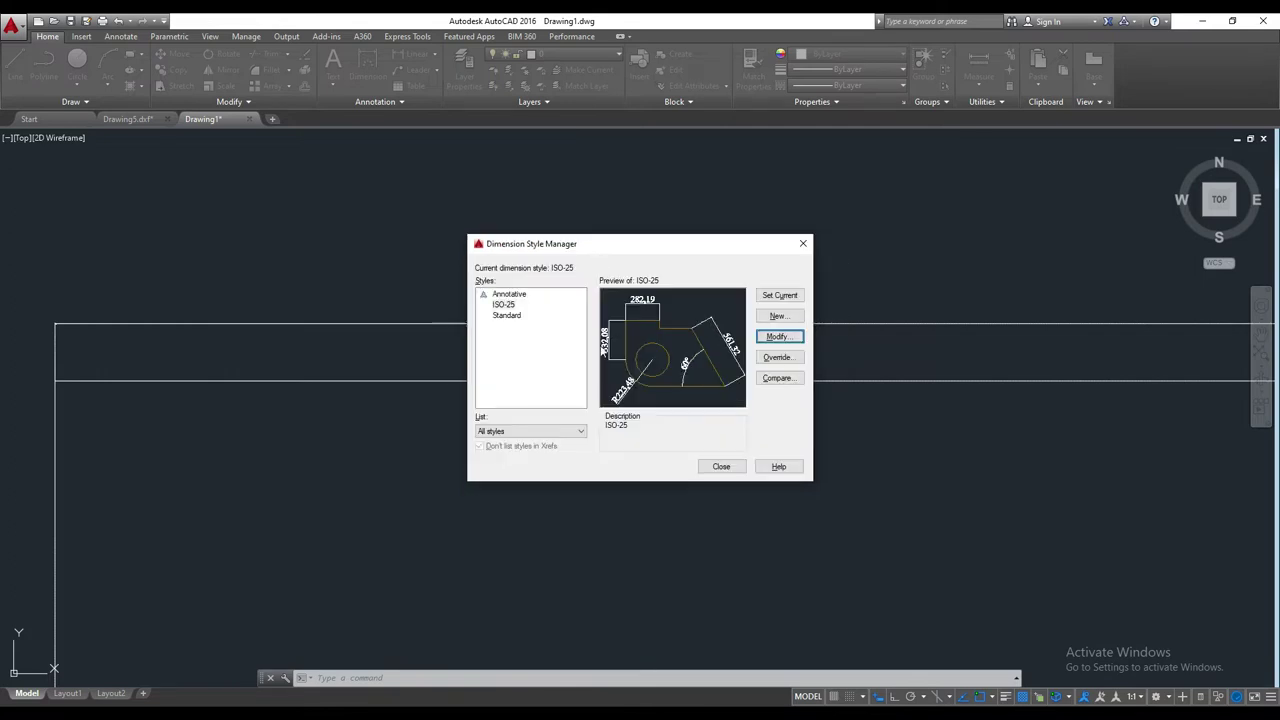
click(778, 337)
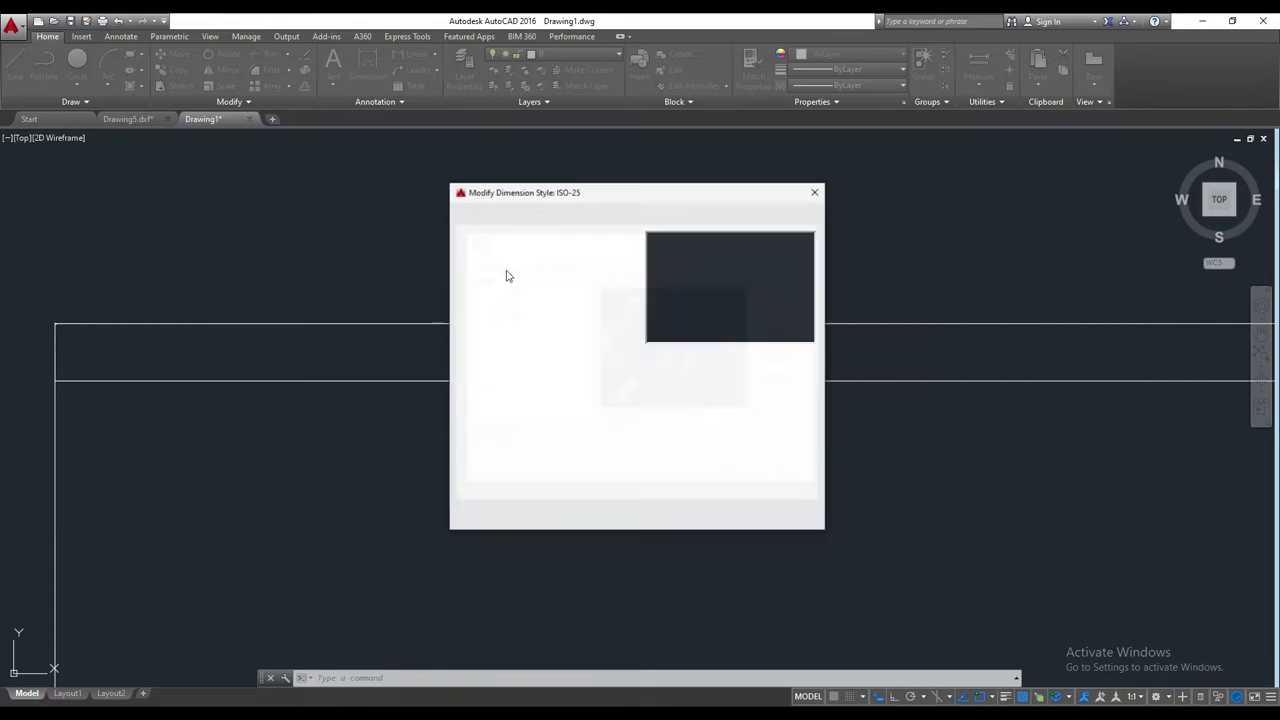
click(468, 217)
click(600, 246)
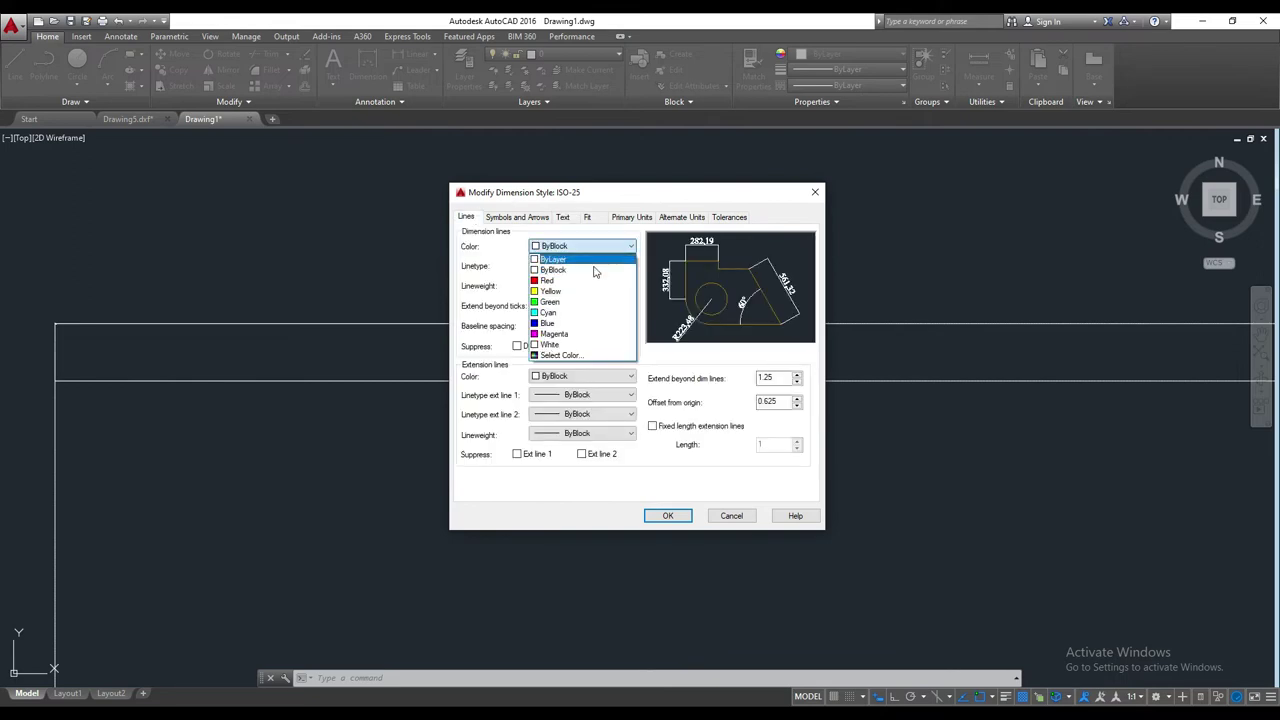
click(548, 280)
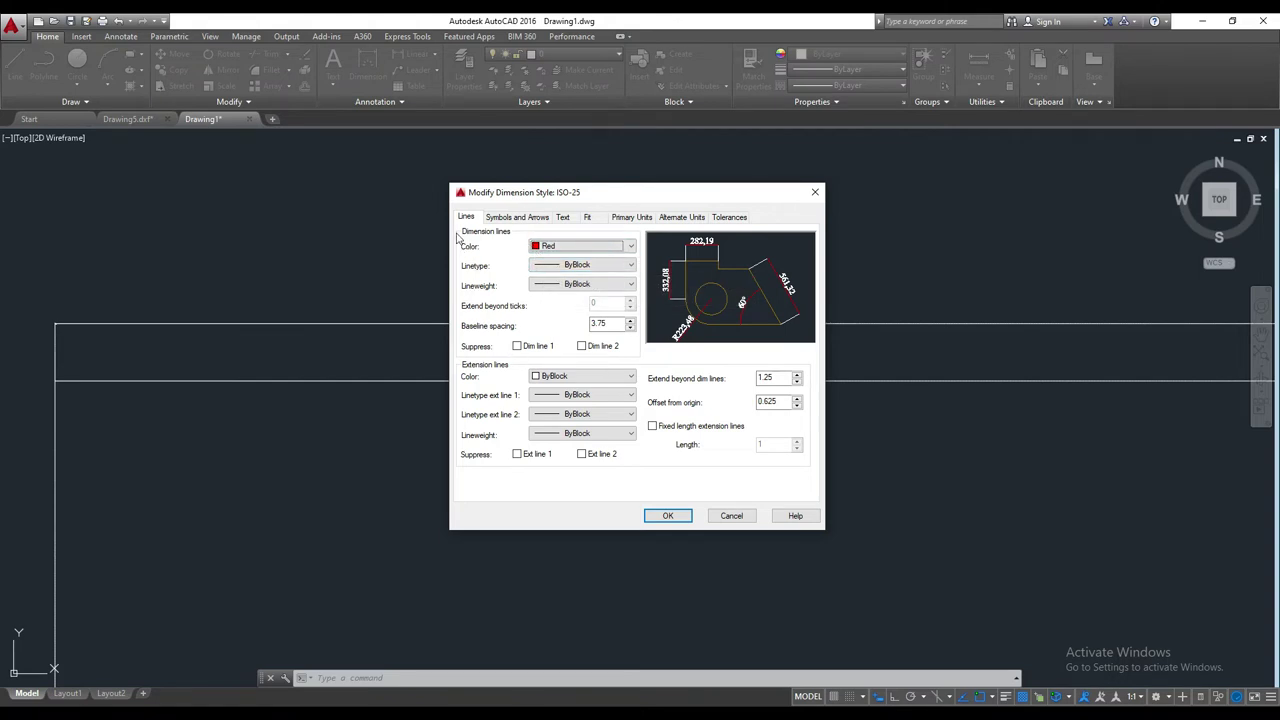
- Make ISO-25 extension lines Yellow, extending 20 beyond dimension lines with 30 origin offset
double_click(770, 377)
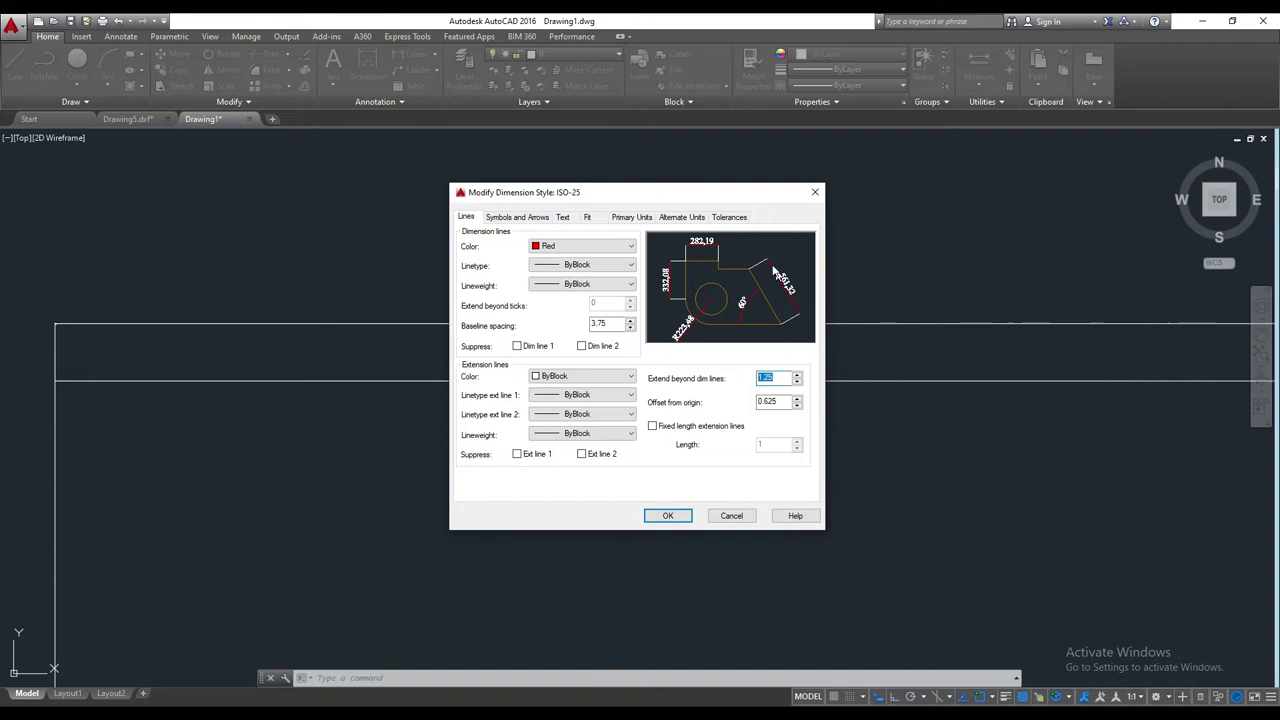
click(585, 375)
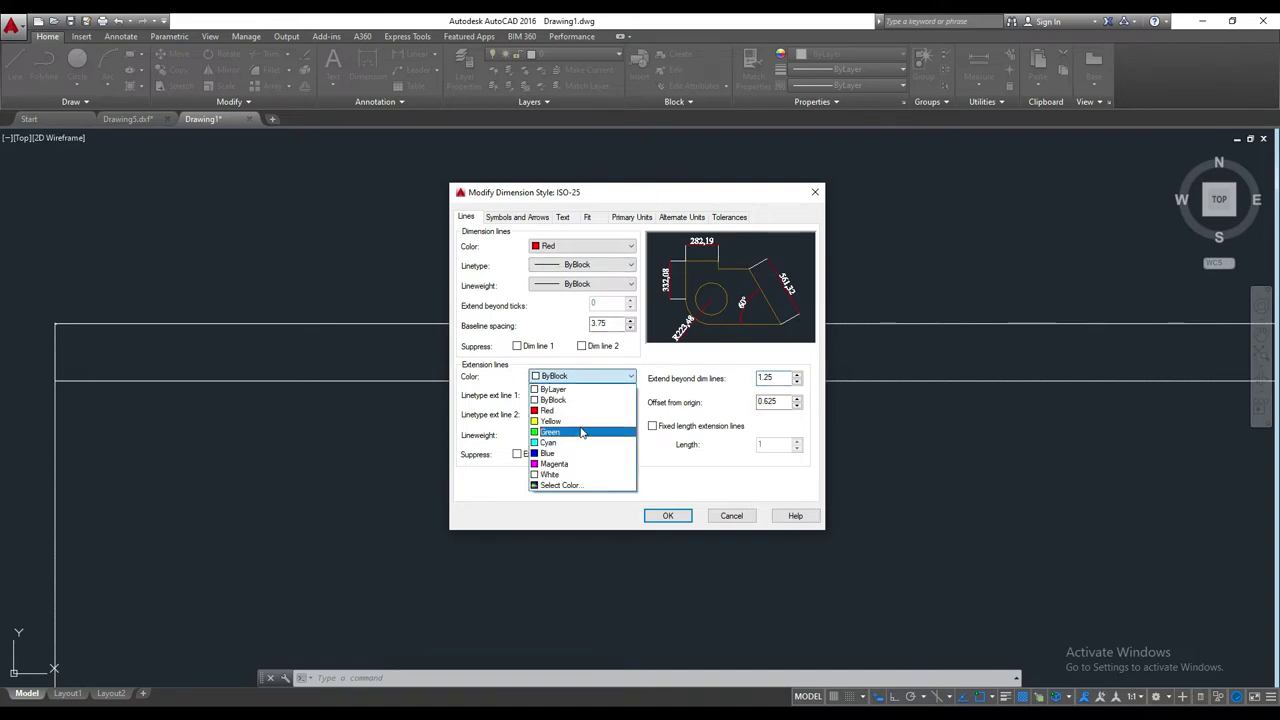
click(578, 421)
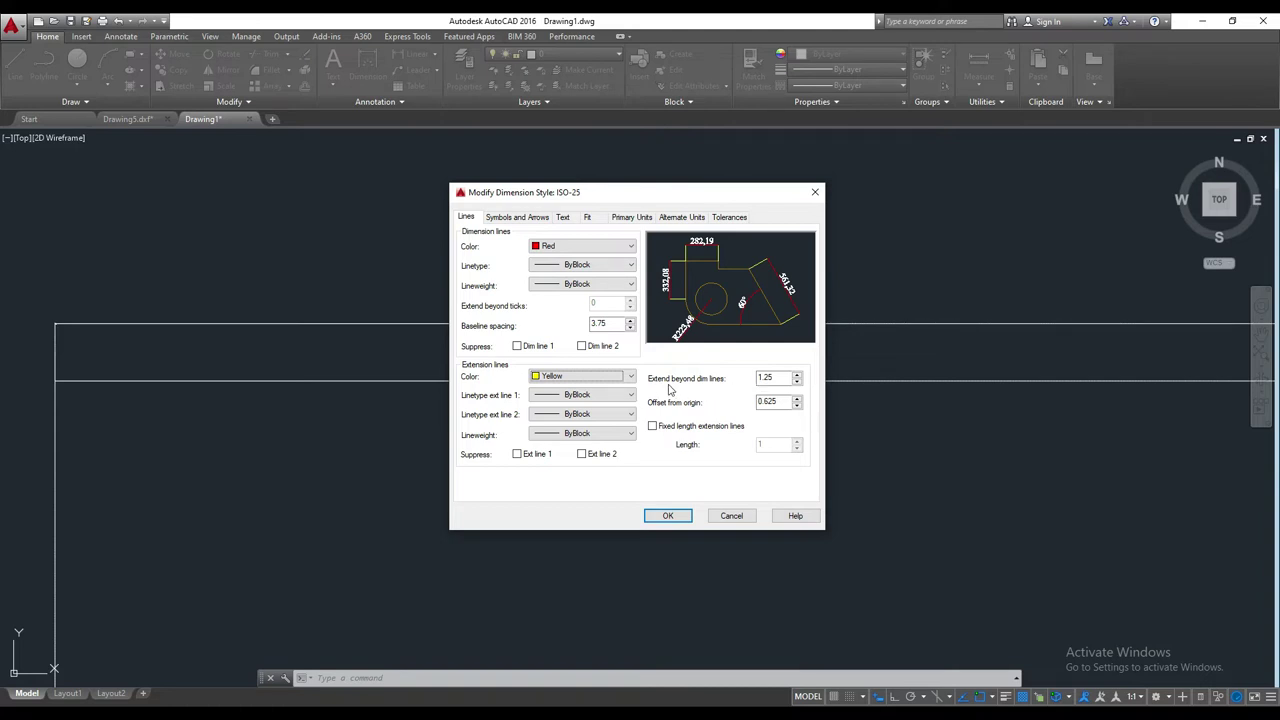
double_click(776, 378)
text(20)
key(Tab)
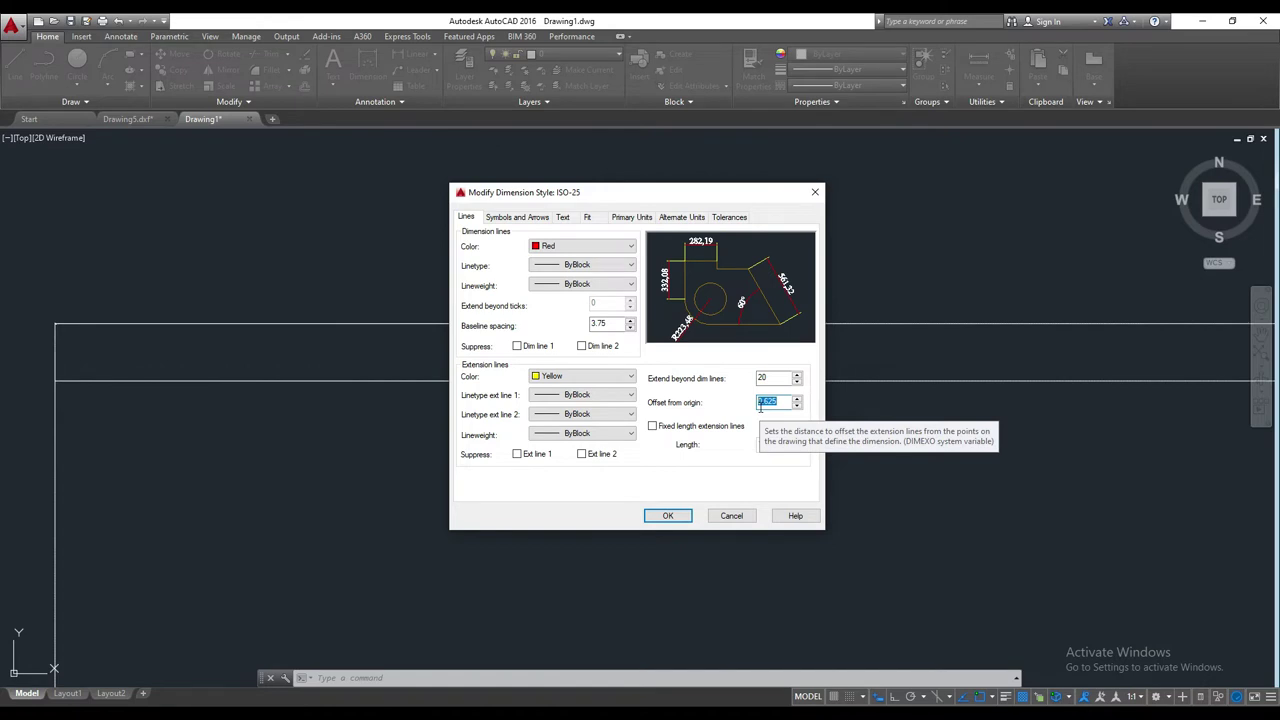
text(30)
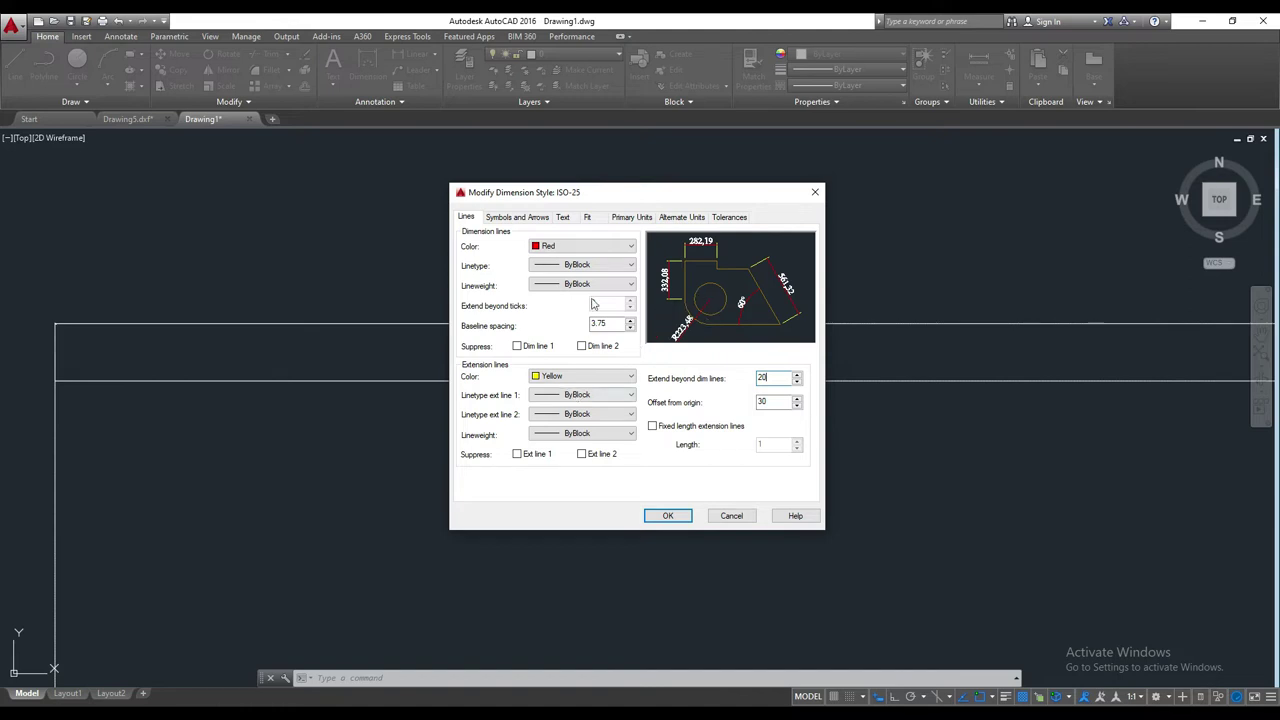
click(603, 266)
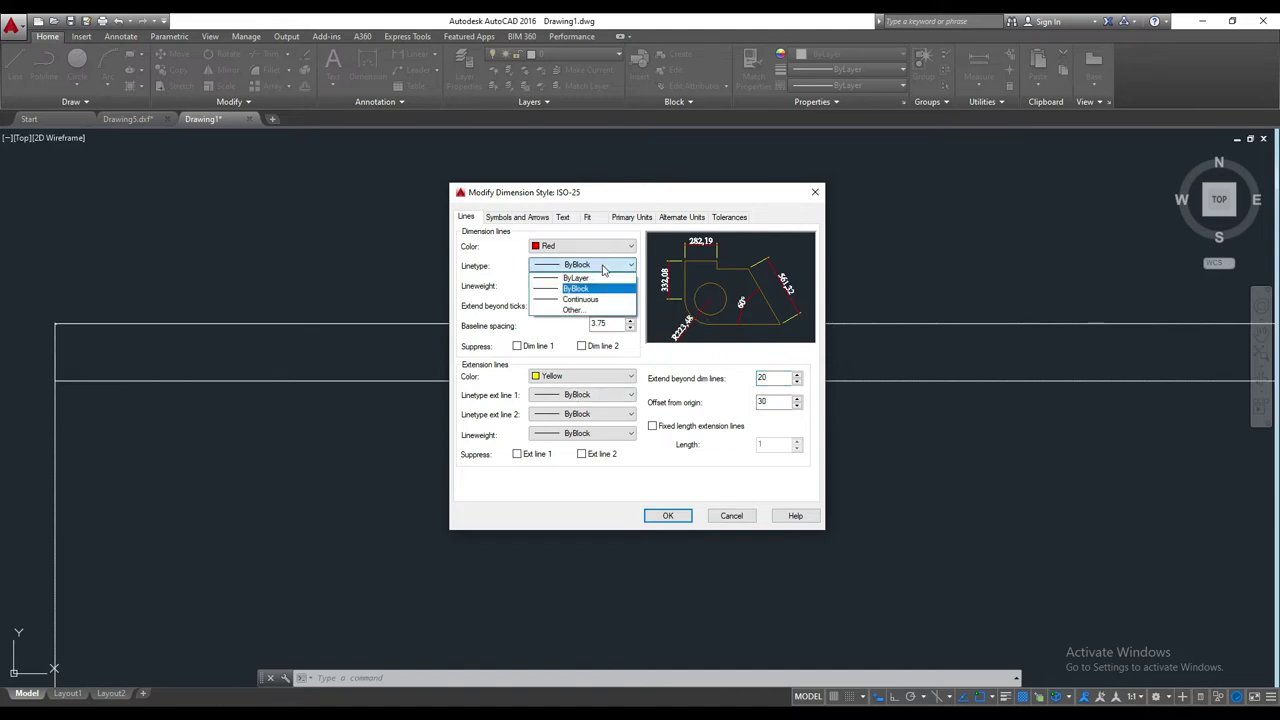
click(603, 266)
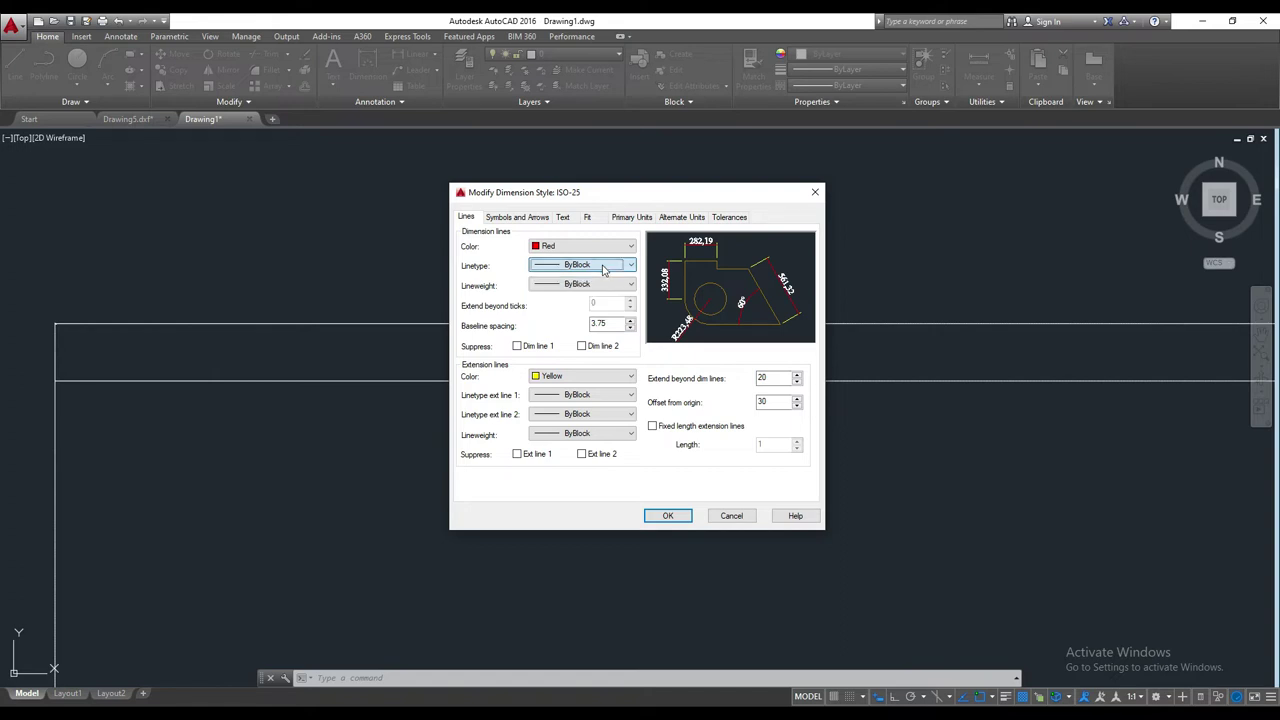
click(603, 285)
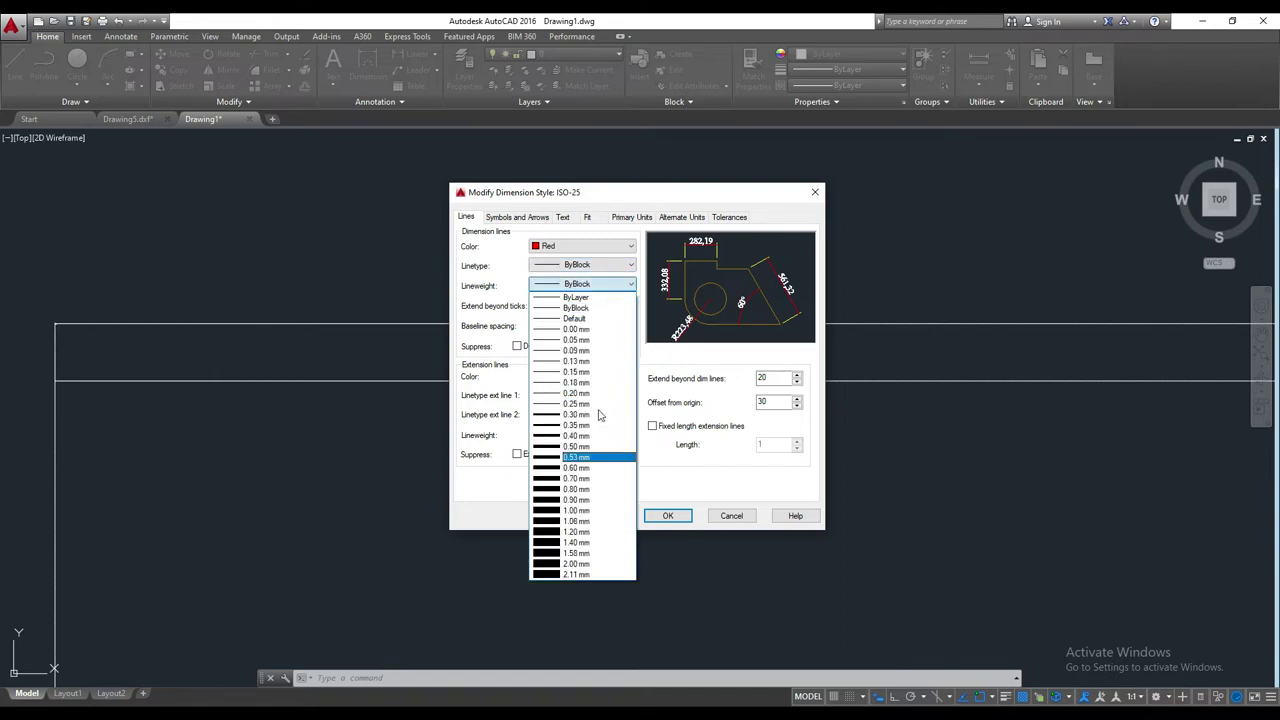
click(590, 490)
key(Return)
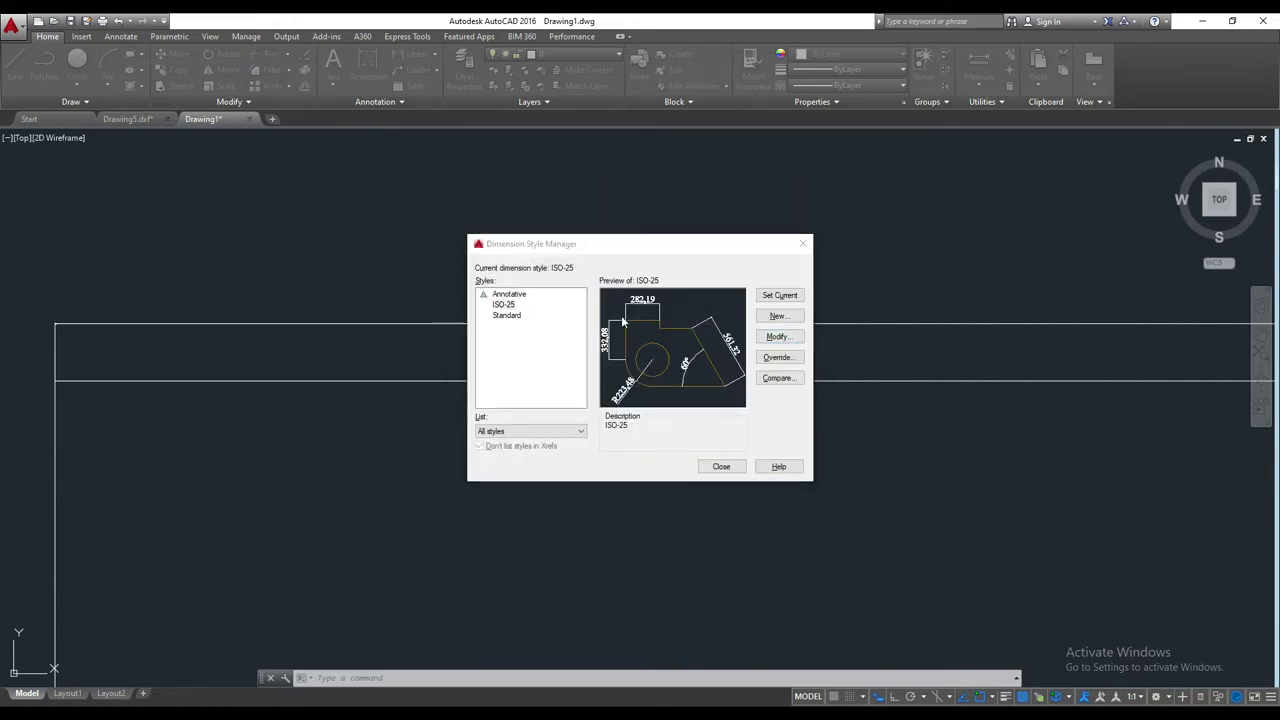
click(777, 338)
click(468, 218)
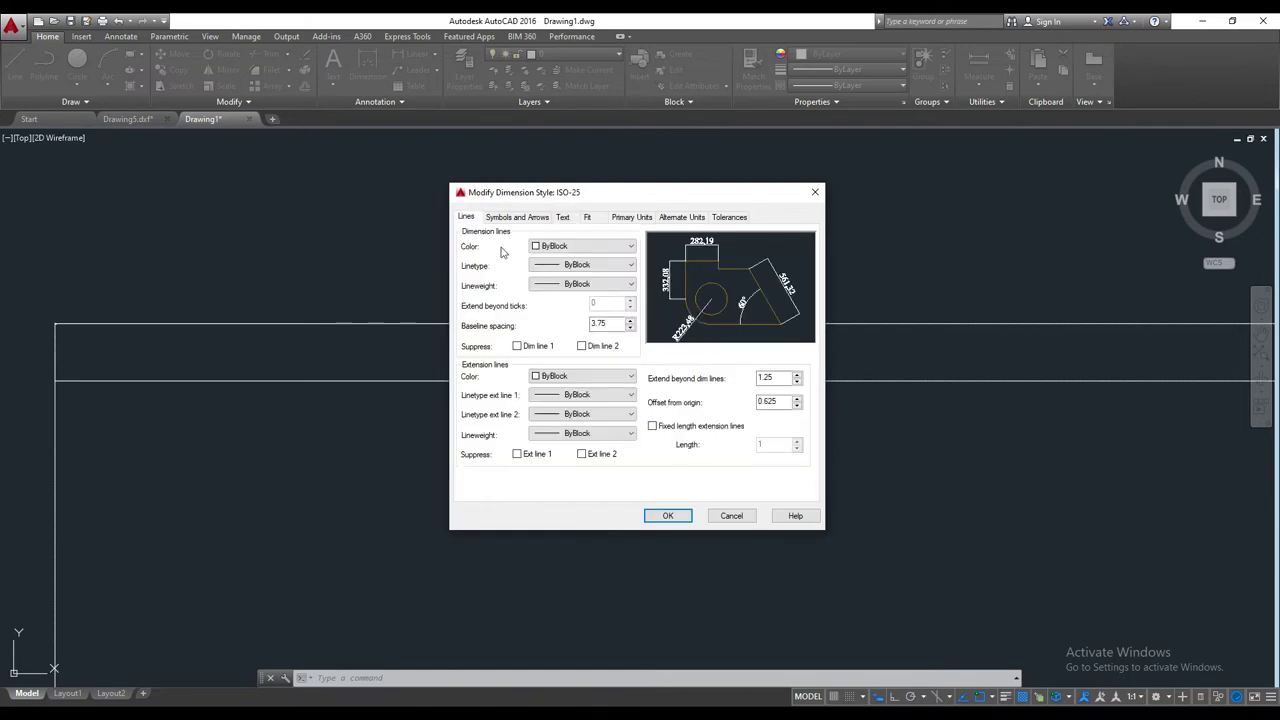
click(614, 248)
click(596, 283)
click(585, 376)
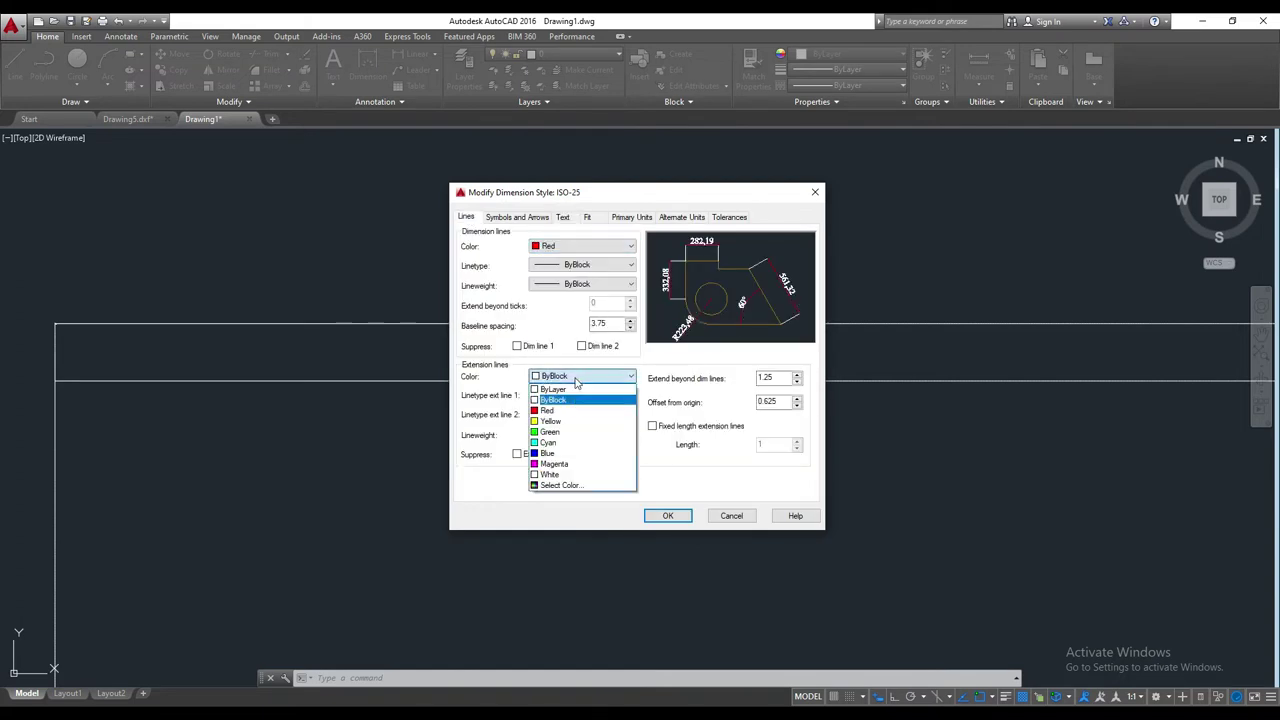
click(578, 421)
double_click(770, 378)
text(20)
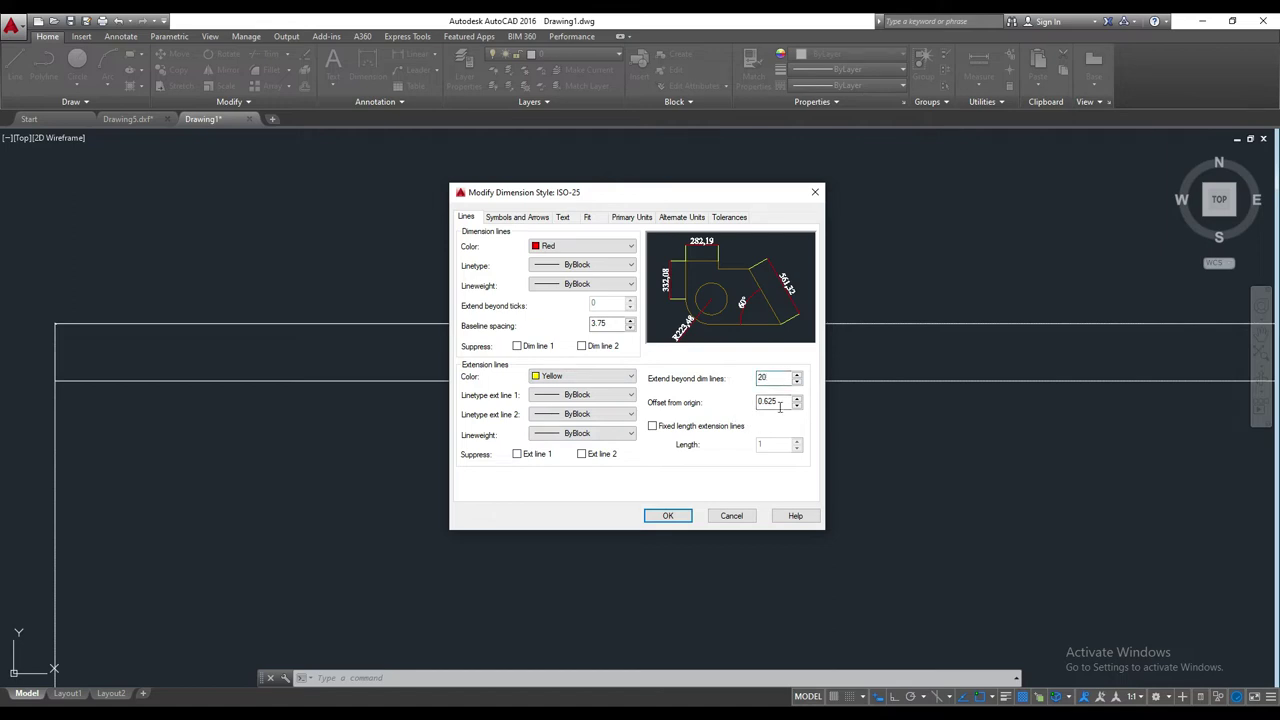
drag(786, 402, 735, 406)
text(30)
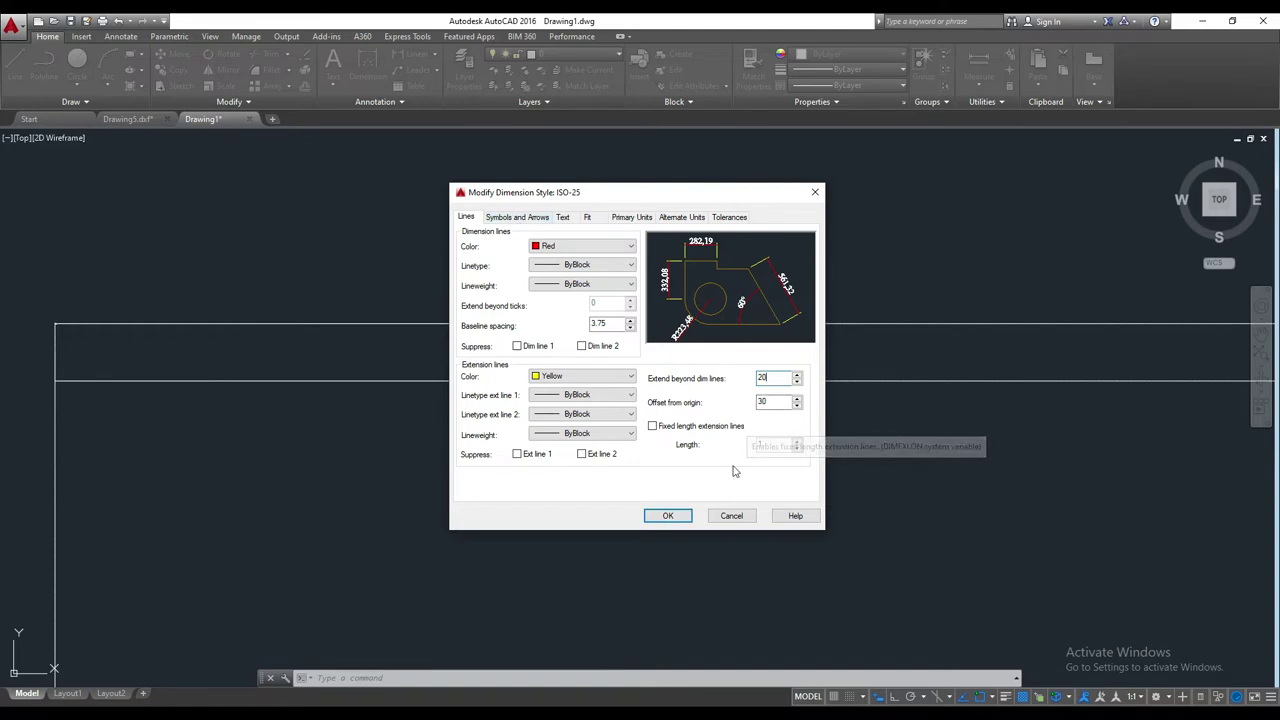
- Set ISO-25 arrow size 30 with Closed blank first, second and leader arrowheads, then OK
click(519, 218)
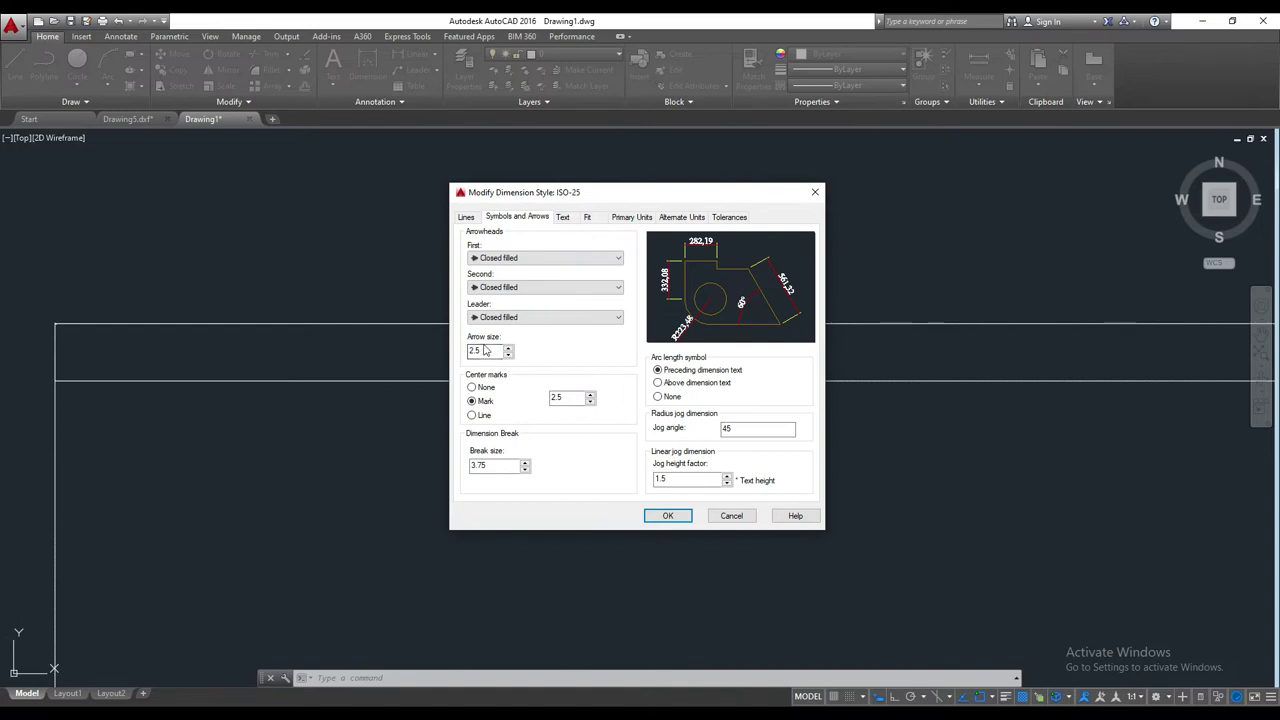
text(30)
click(568, 397)
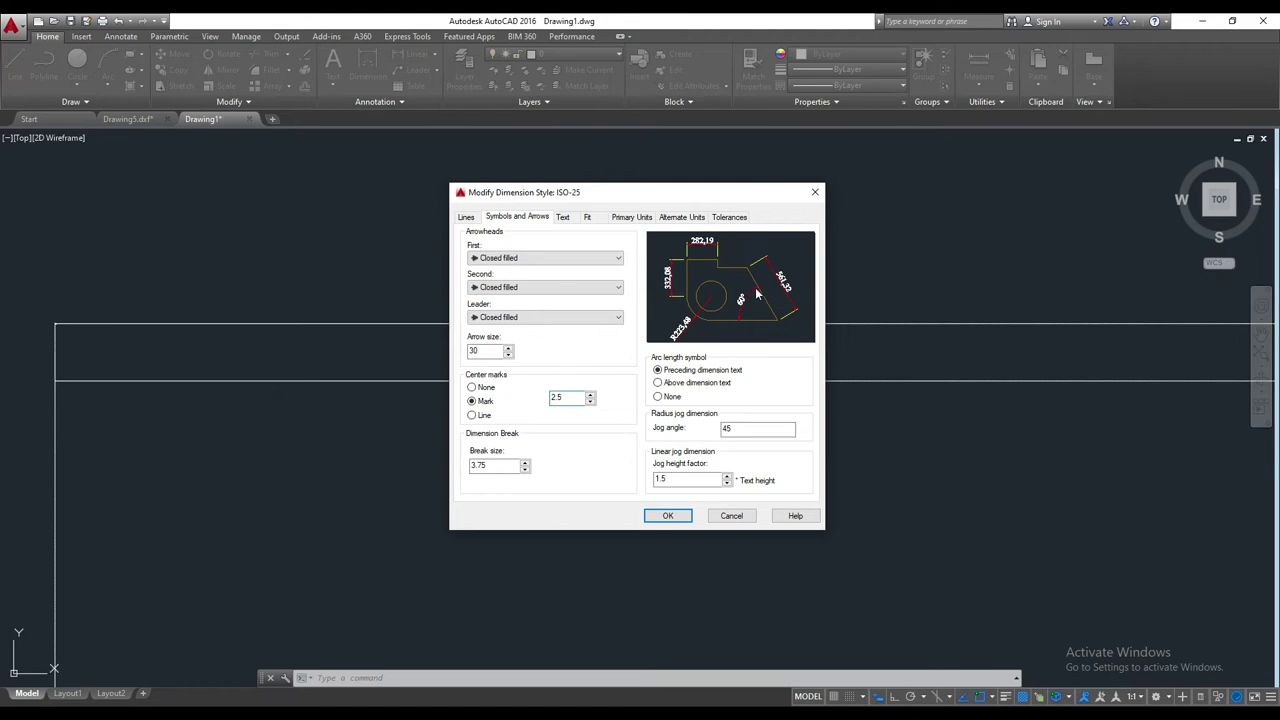
click(570, 259)
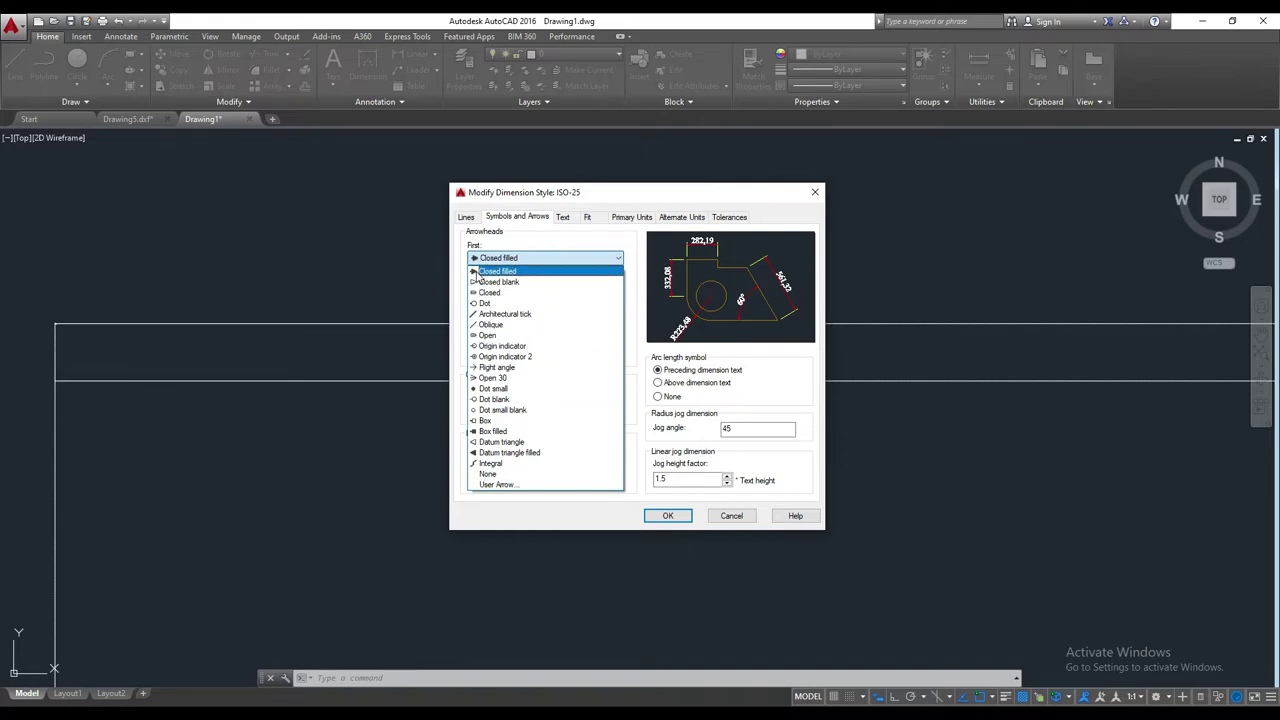
click(481, 284)
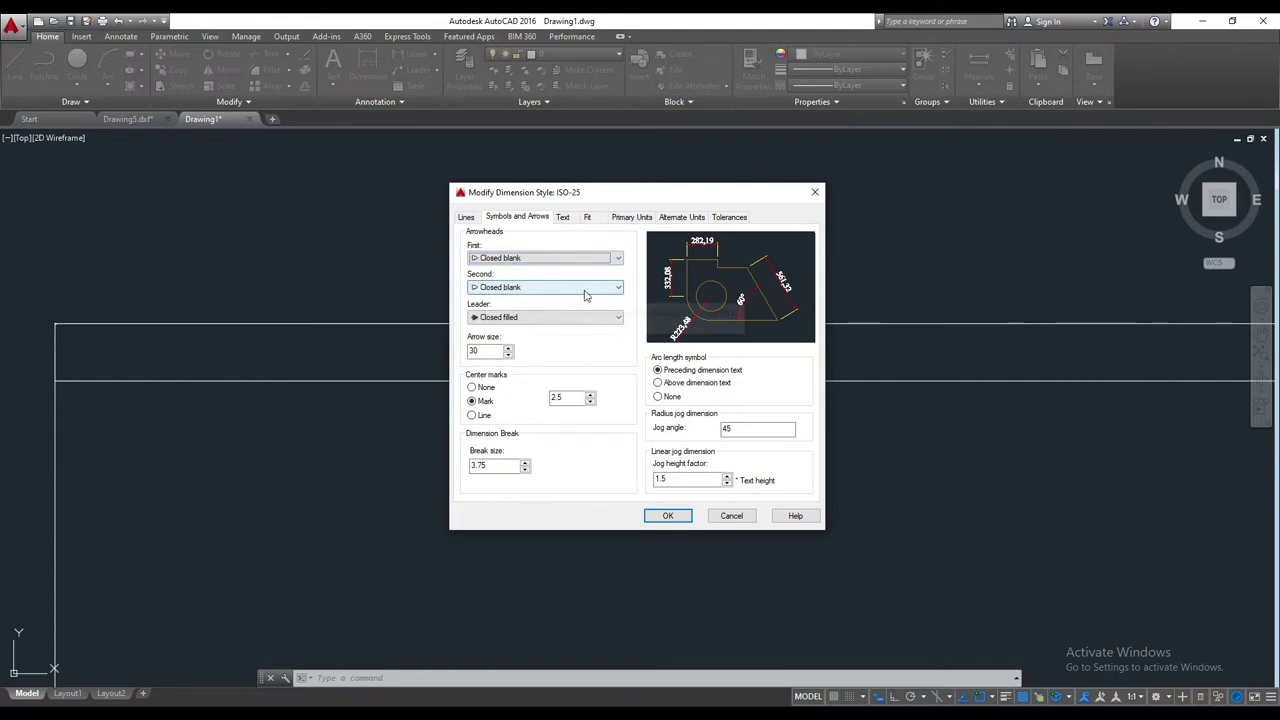
click(537, 320)
click(537, 332)
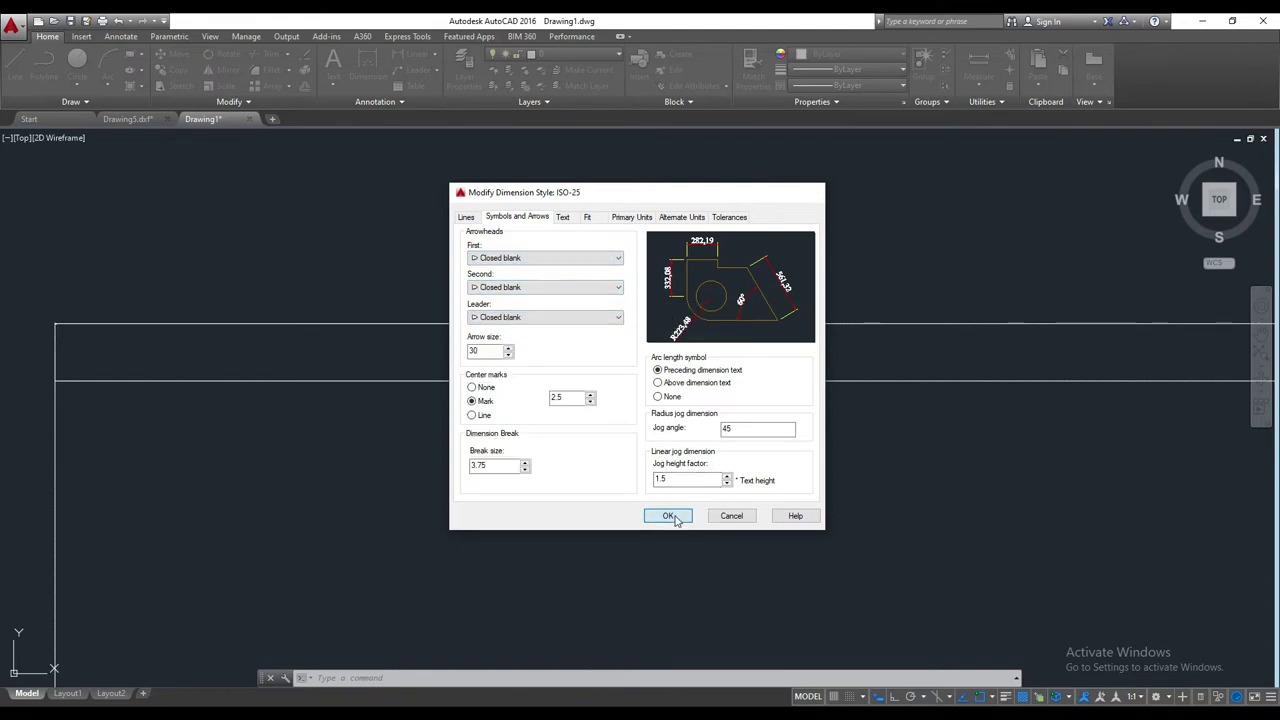
click(670, 516)
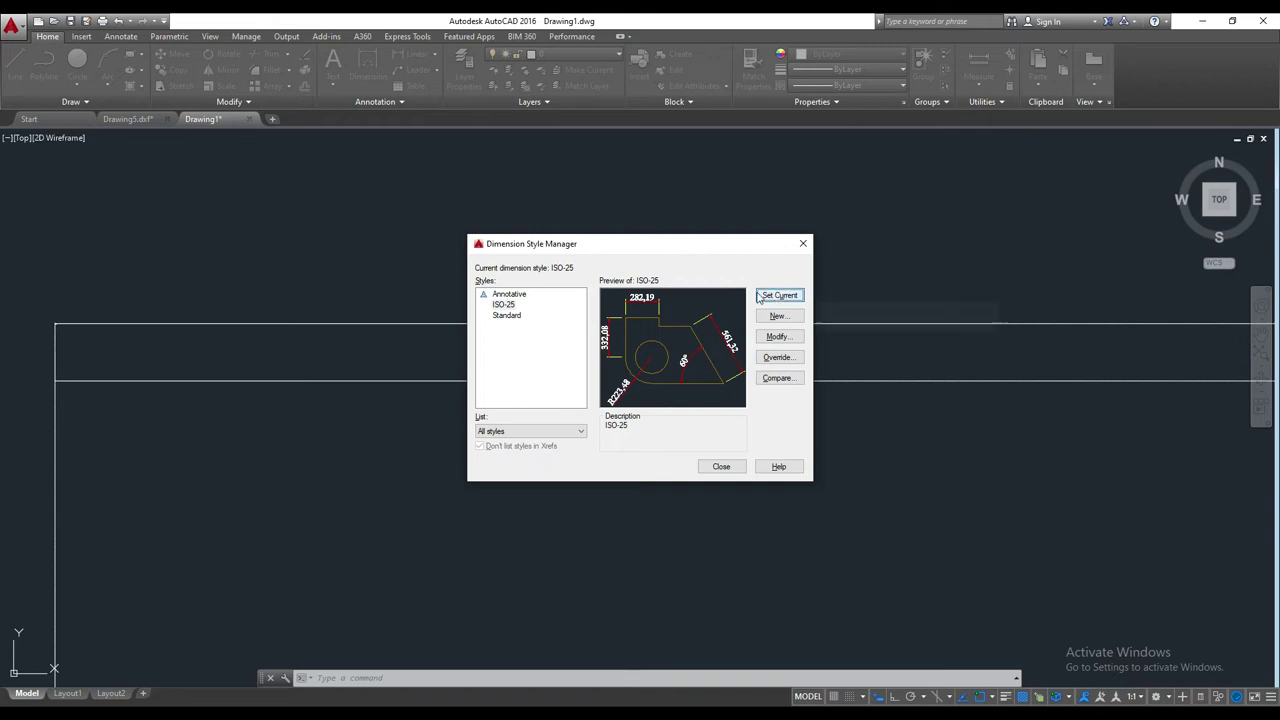
- Close the Dimension Style Manager and zoom in on the 2000 dimension's new hollow arrowhead
click(722, 467)
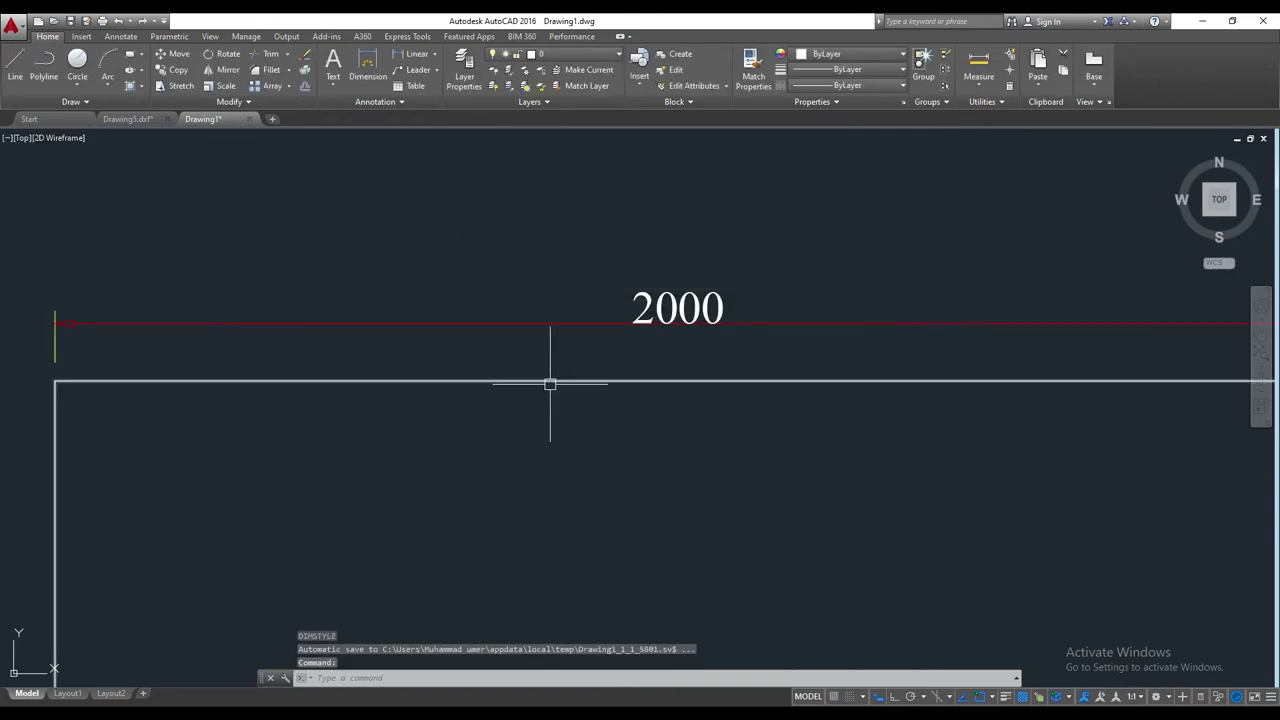
scroll(491, 354, down, 3)
middle_drag(491, 354, 540, 326)
scroll(600, 310, up, 5)
scroll(529, 274, up, 4)
middle_drag(529, 274, 693, 312)
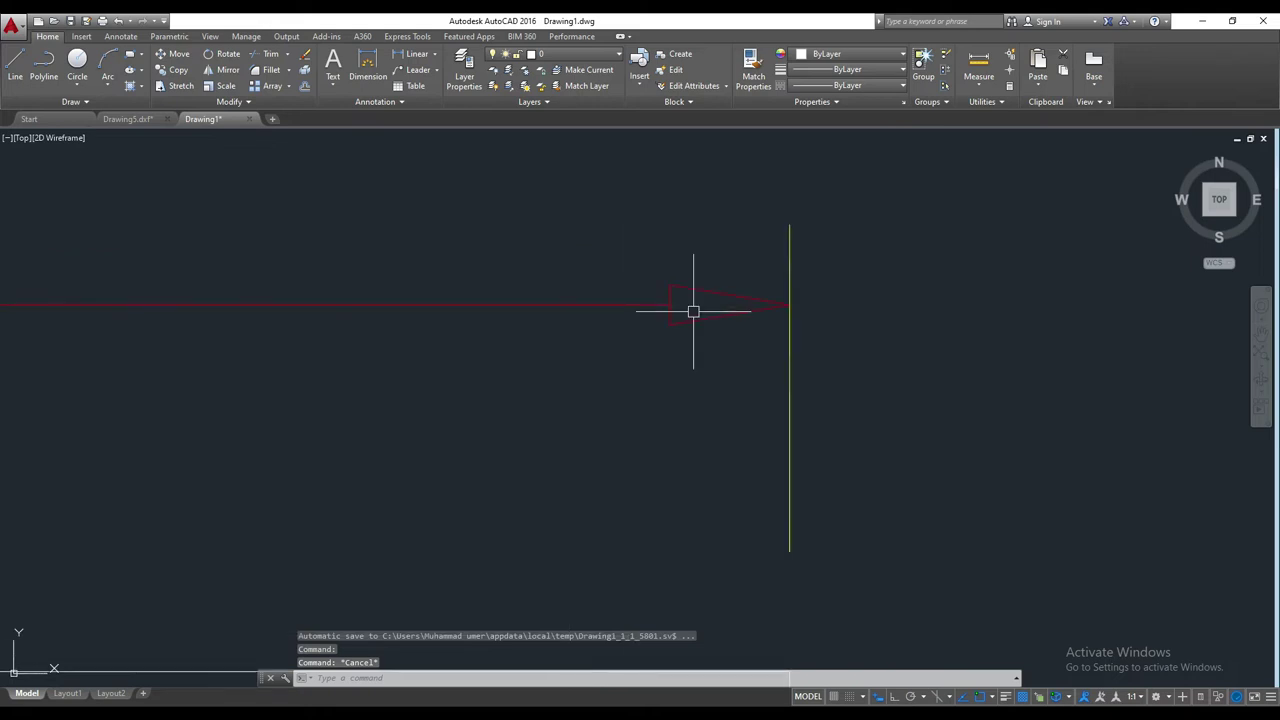
mouse_move(693, 312)
middle_down()
mouse_move(769, 258)
mouse_move(791, 312)
middle_up()
scroll(842, 276, up, 4)
- Pick the dimension at its arrowhead, cancel, and pan back to the whole 2000 dimension
click(816, 386)
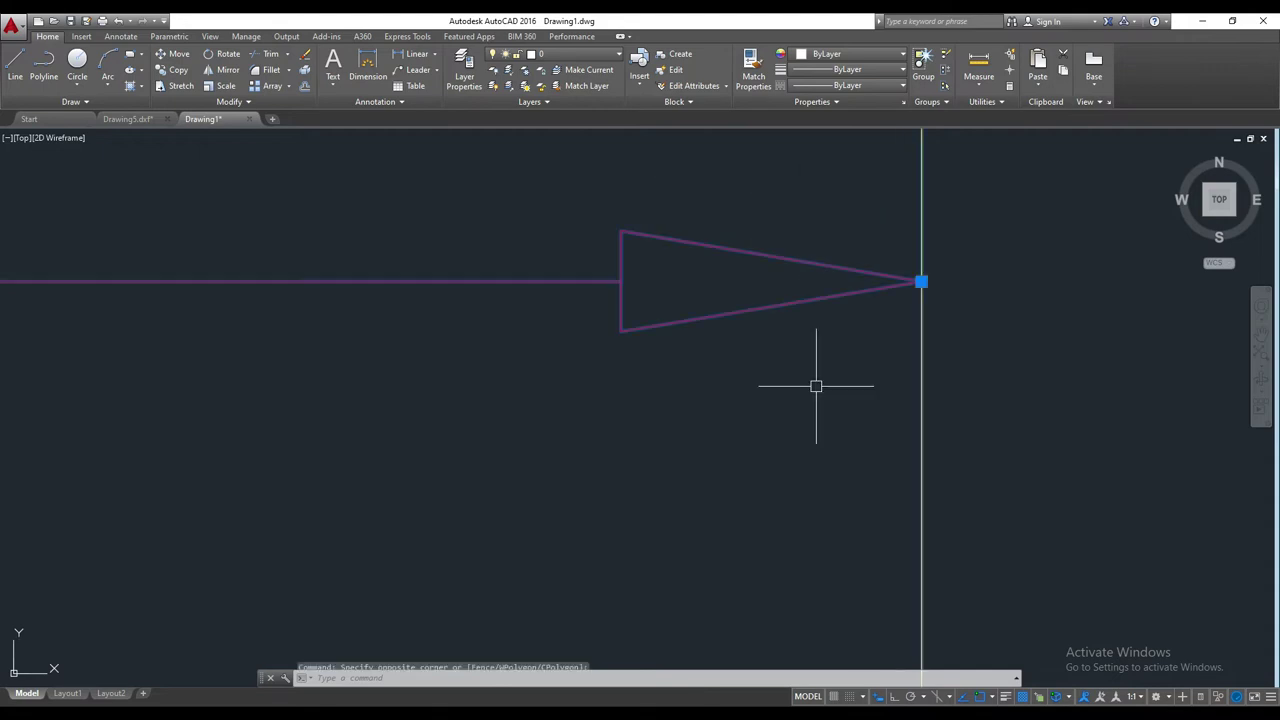
key(Escape)
scroll(816, 386, down, 5)
middle_drag(253, 317, 473, 288)
scroll(366, 313, up, 2)
scroll(504, 283, down, 2)
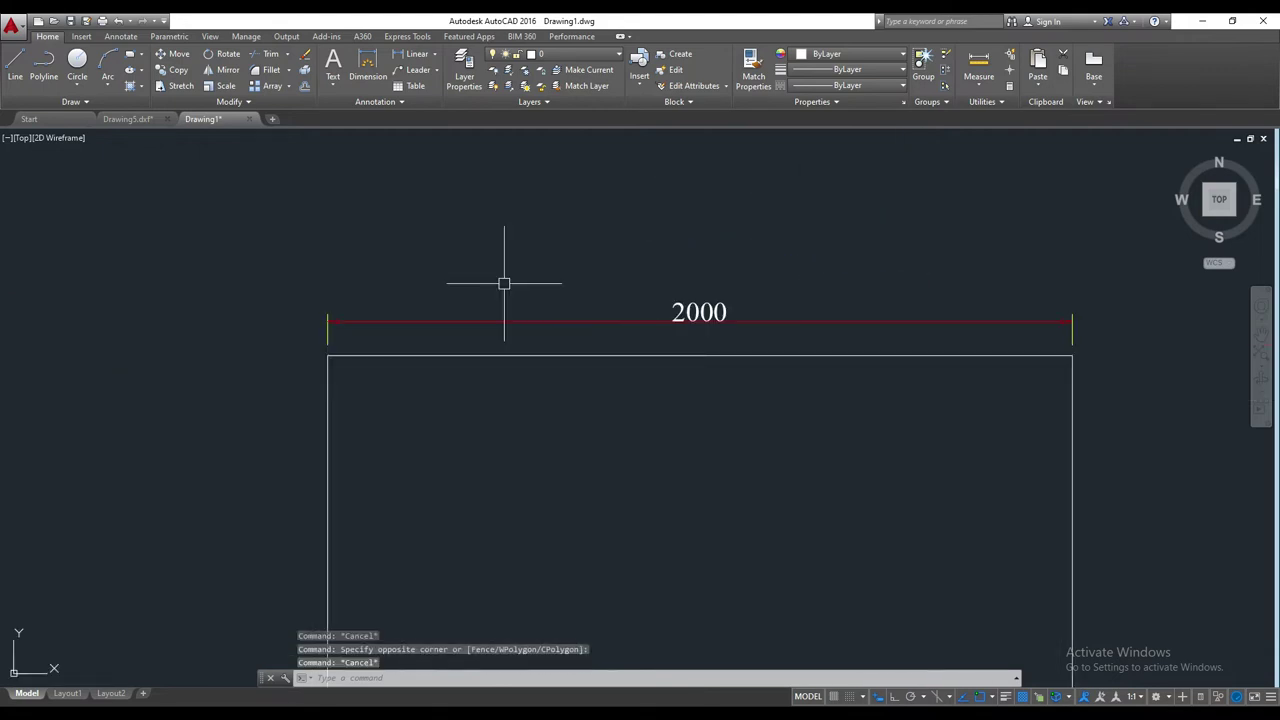
key(Escape)
scroll(504, 283, down, 4)
key(Escape)
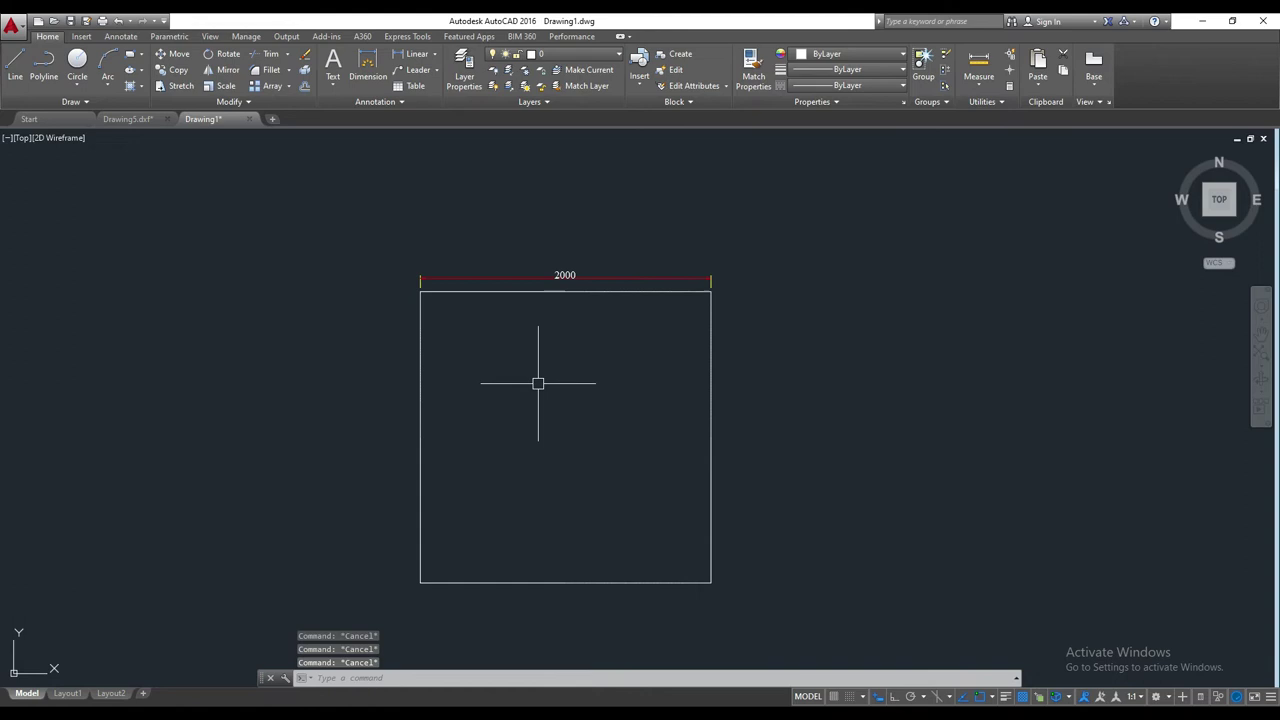
- Add an aligned 2000 dimension to the square's left edge by selecting the edge as an object
text(dal)
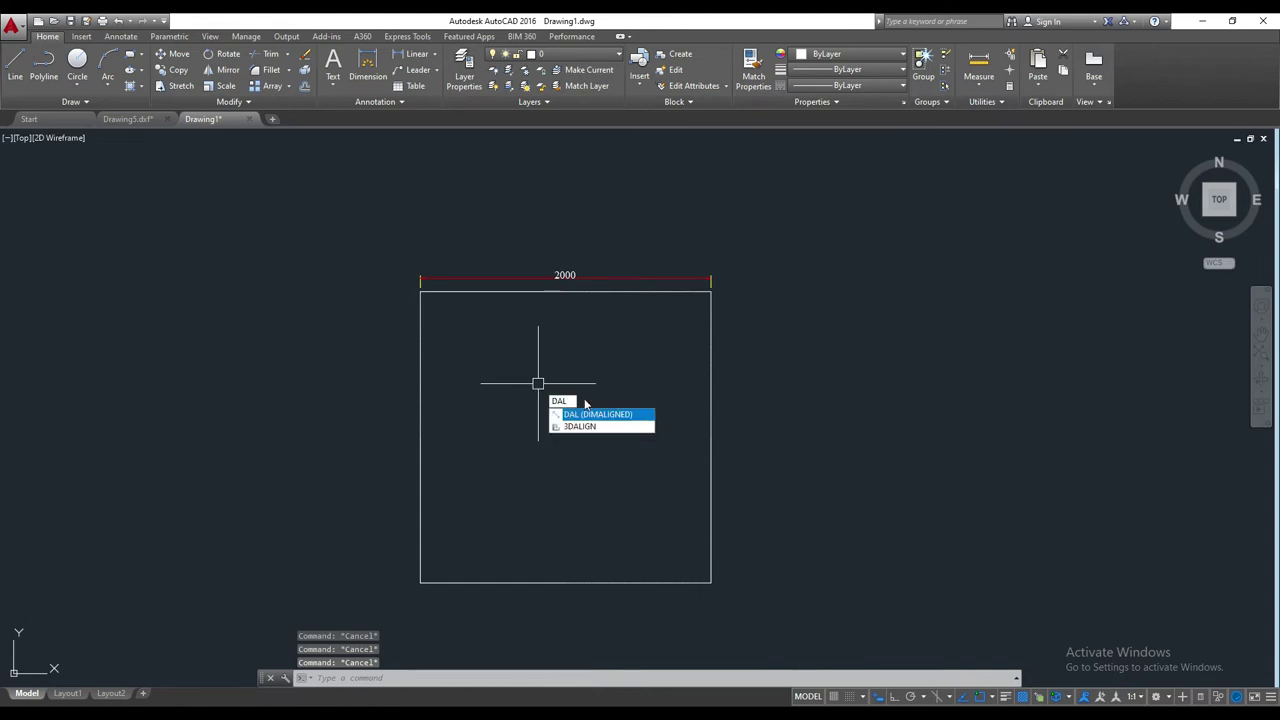
key(Return)
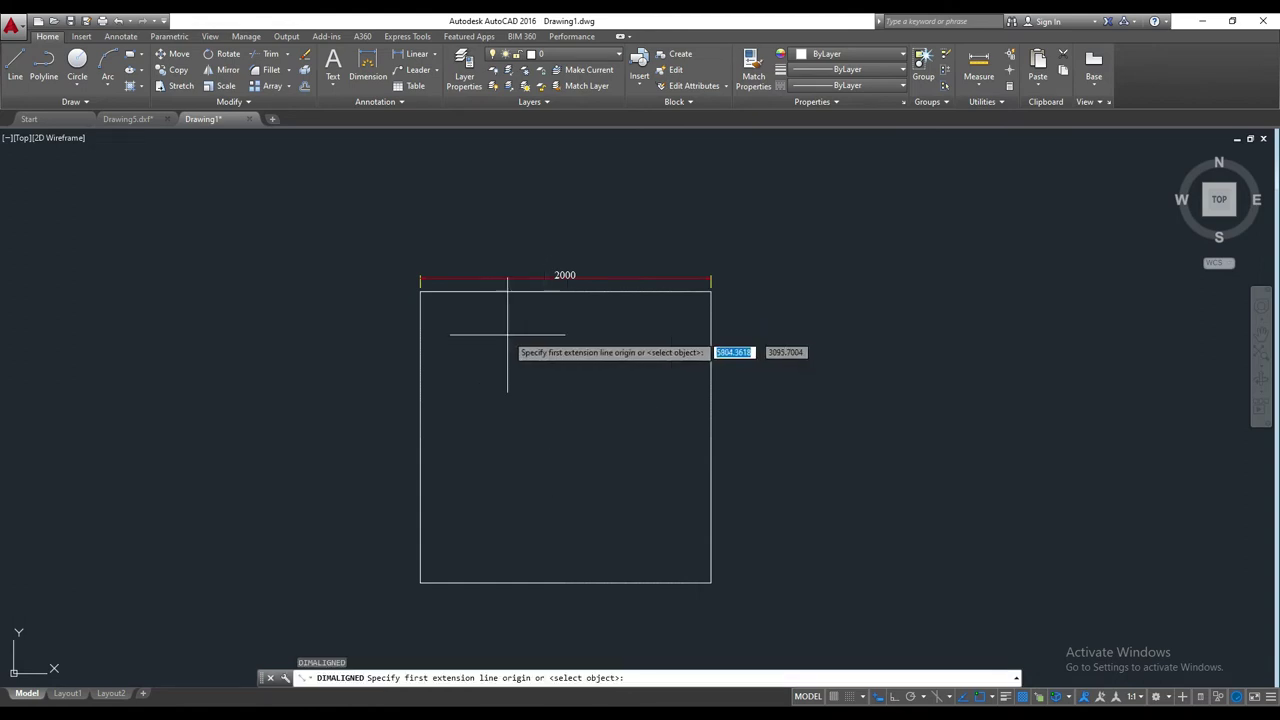
key(Return)
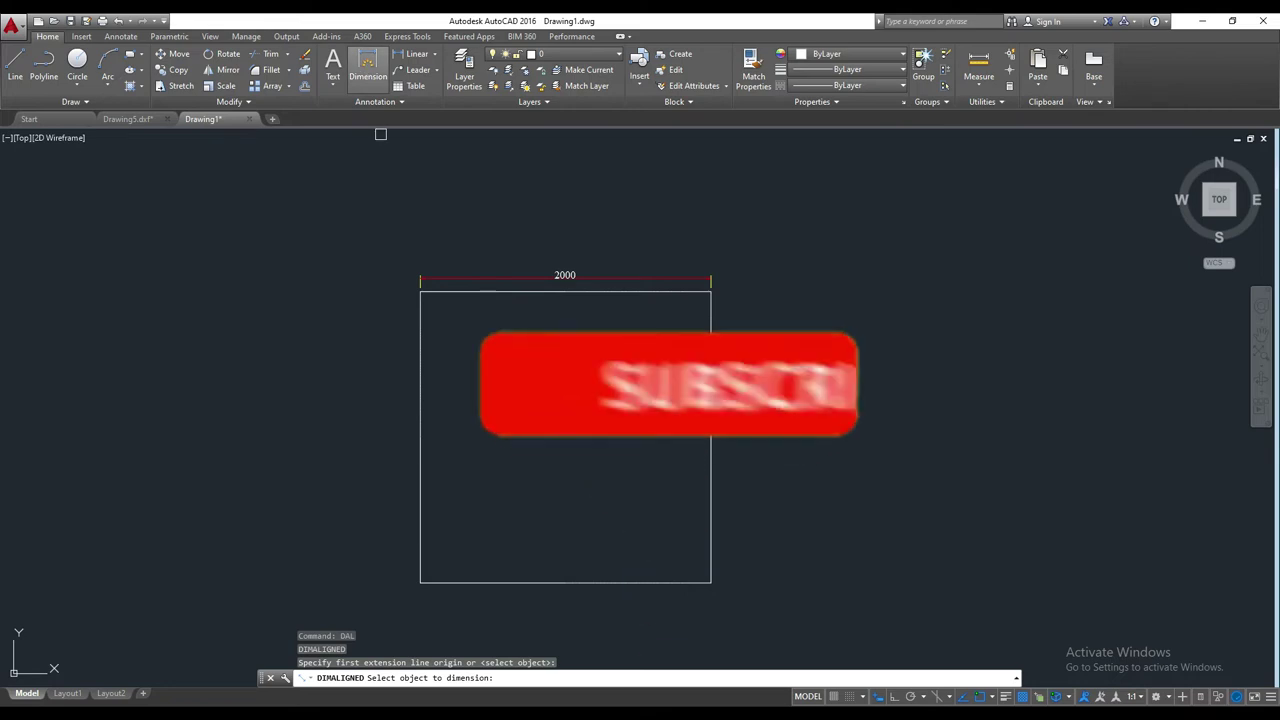
click(420, 375)
click(437, 375)
- Repeat the aligned dimension on the left edge, placing another vertical 2000 dimension
key(Return)
scroll(557, 345, up, 2)
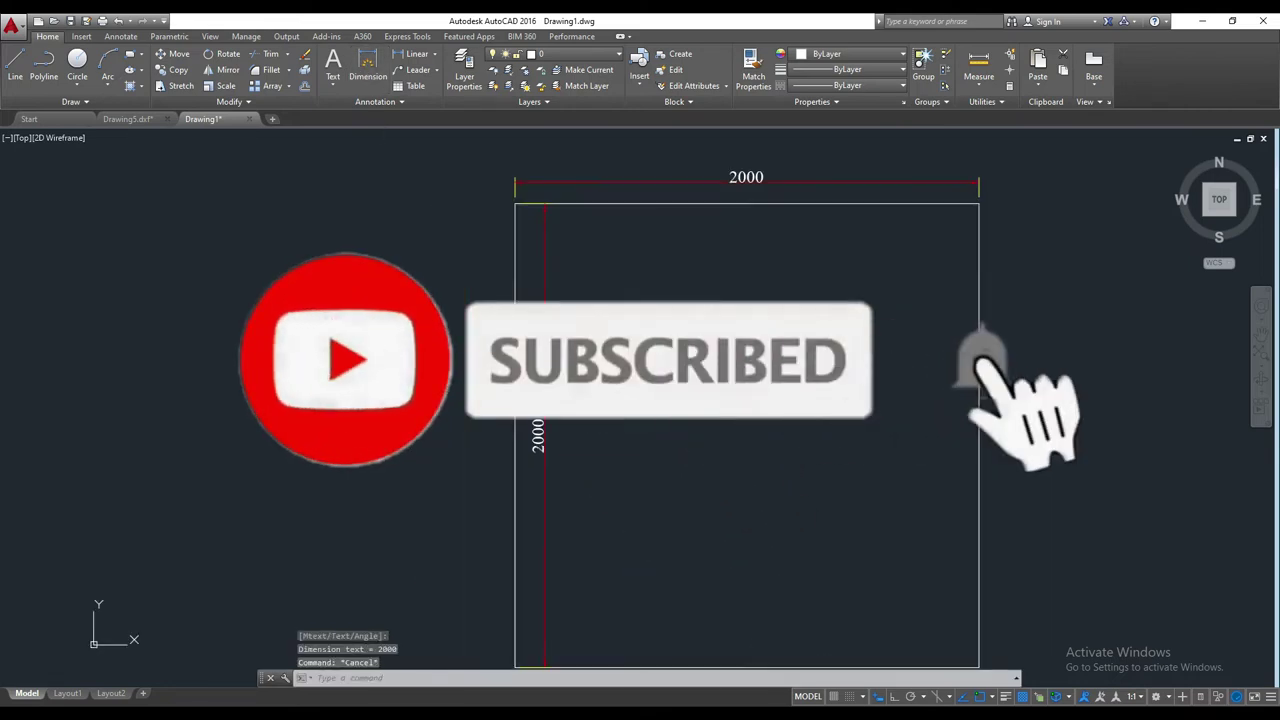
key(Return)
click(560, 290)
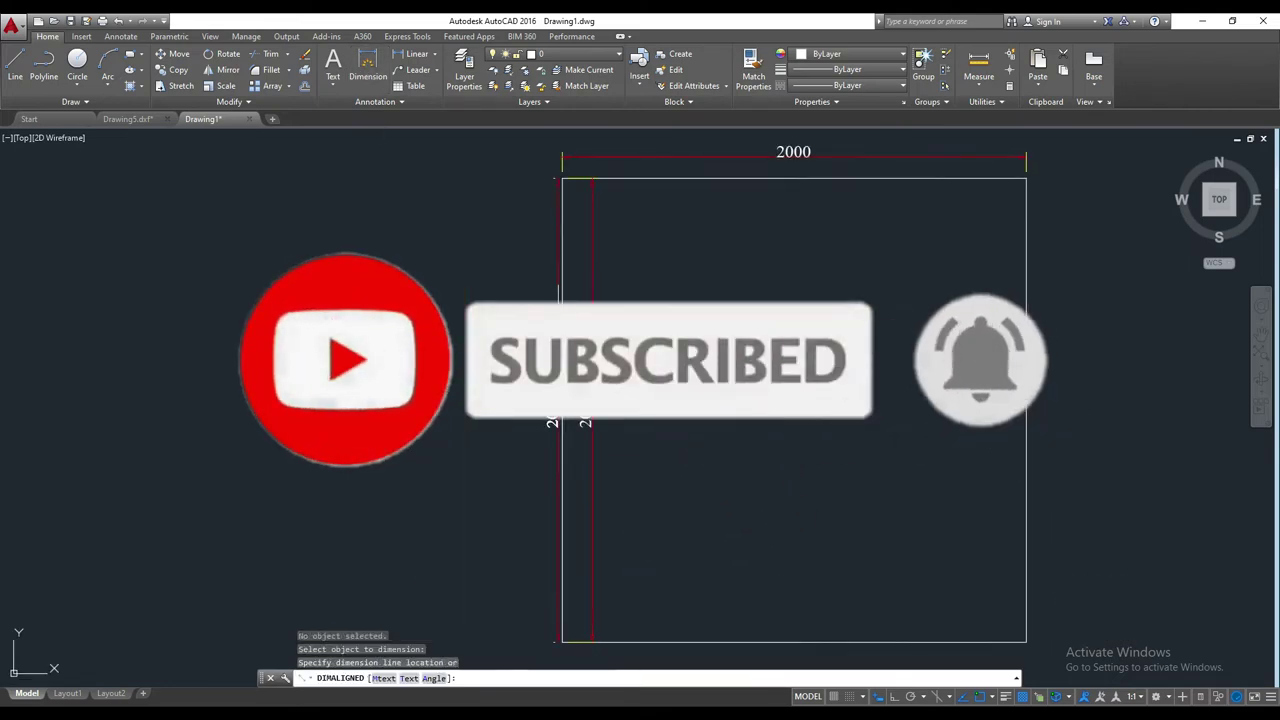
click(588, 422)
key(Escape)
- Pan the view, select the left dimension and the top edge, then clear the selection
scroll(546, 234, up, 8)
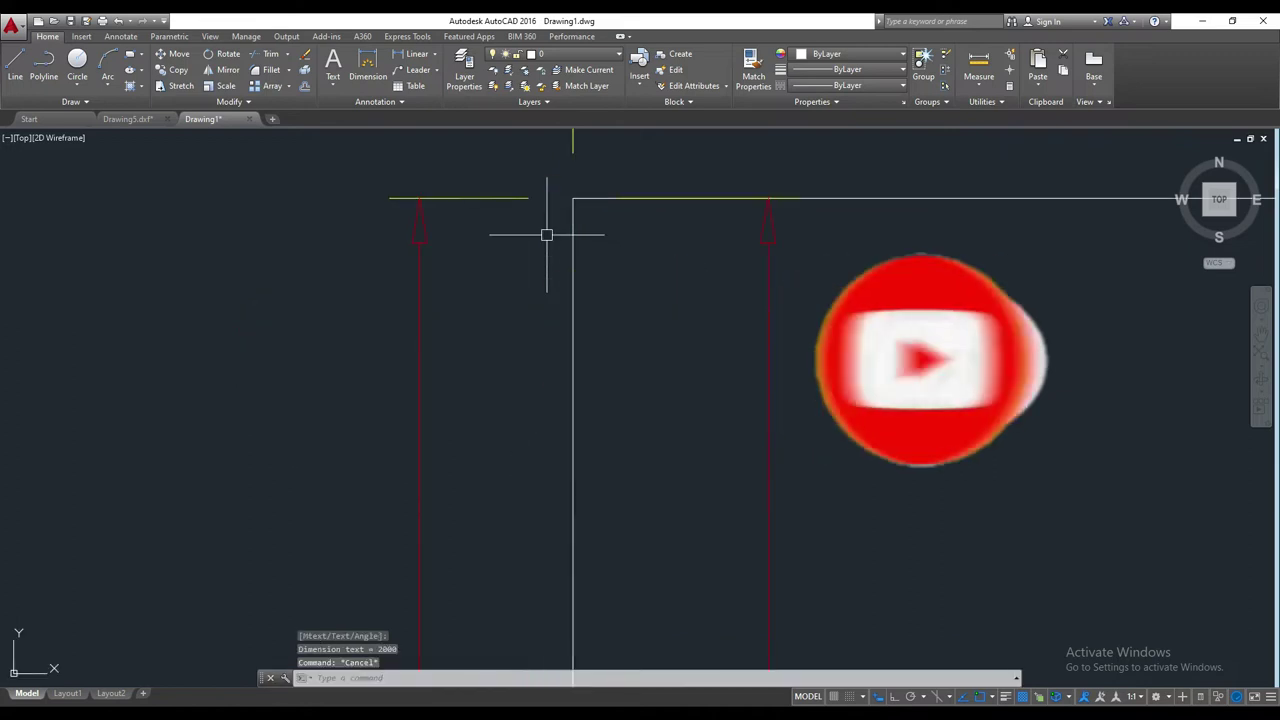
middle_drag(546, 234, 548, 262)
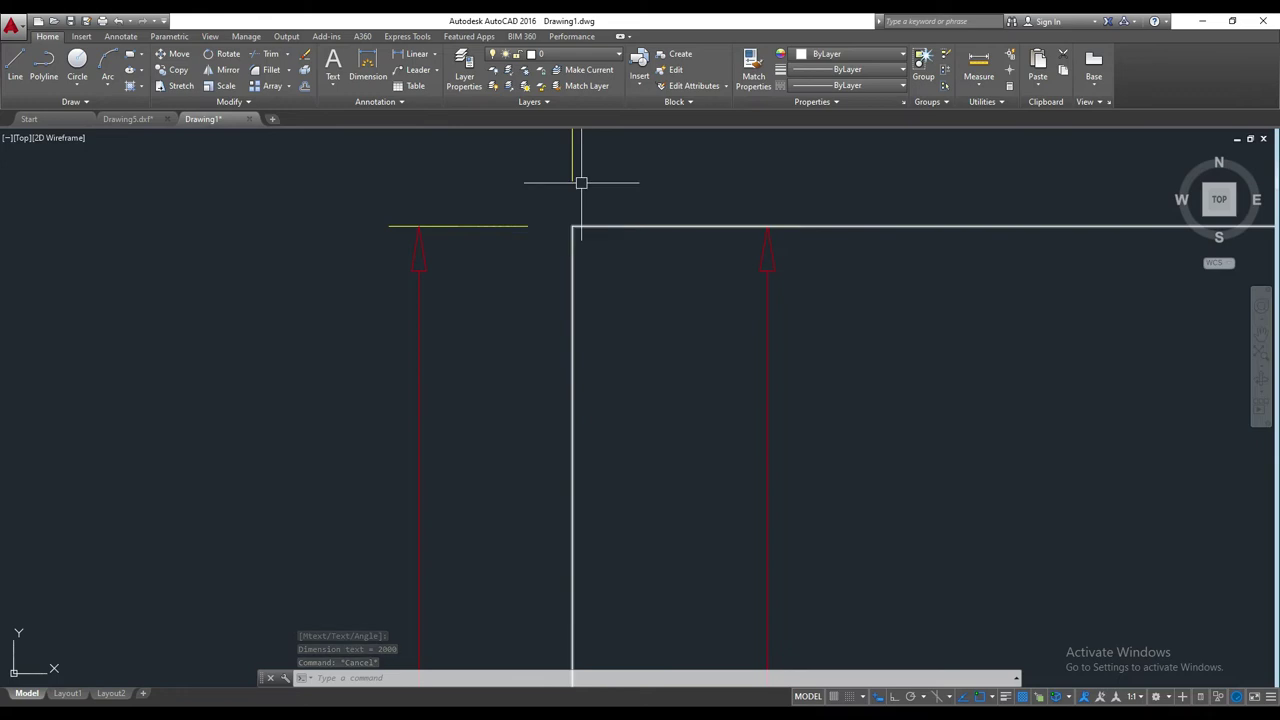
scroll(581, 183, down, 2)
scroll(534, 251, down, 5)
click(551, 278)
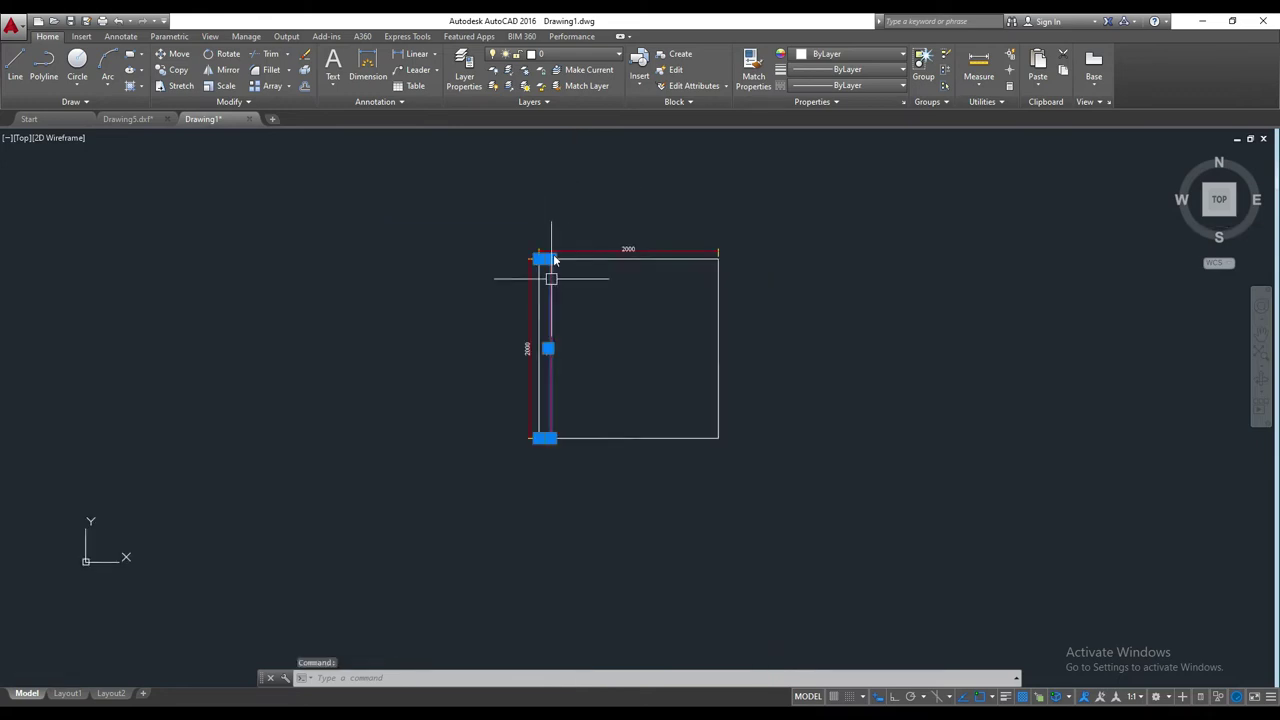
scroll(553, 260, up, 2)
click(543, 249)
click(500, 271)
key(Escape)
key(Escape)
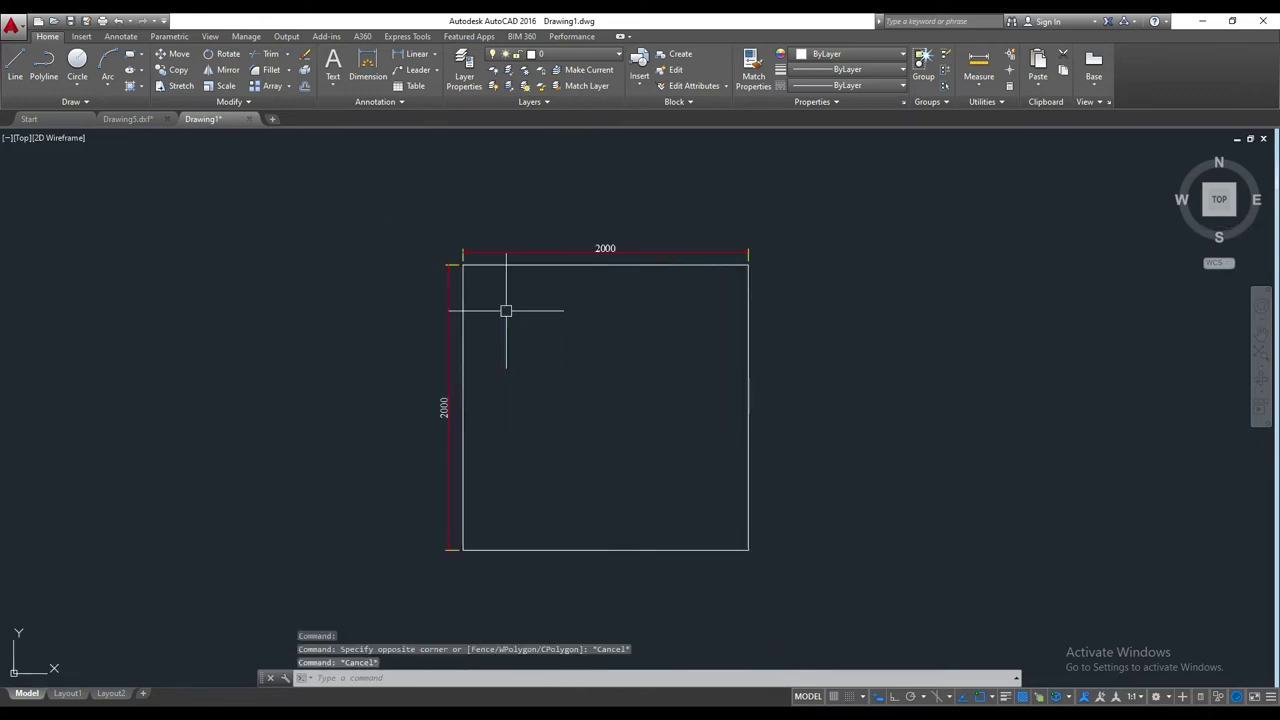
key(Escape)
key(Escape)
scroll(500, 300, down, 3)
scroll(491, 309, up, 1)
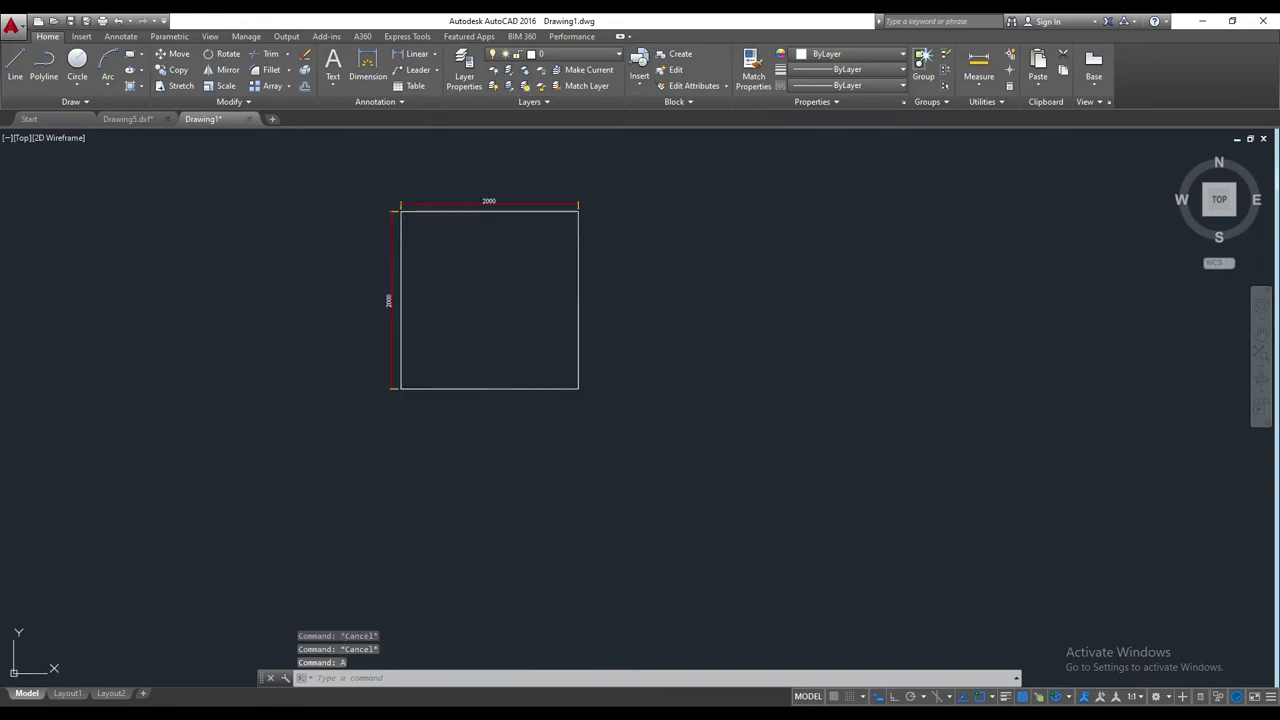
- Draw a three-point arc inside the 2000 square
key(Return)
scroll(464, 343, up, 2)
click(432, 346)
click(525, 231)
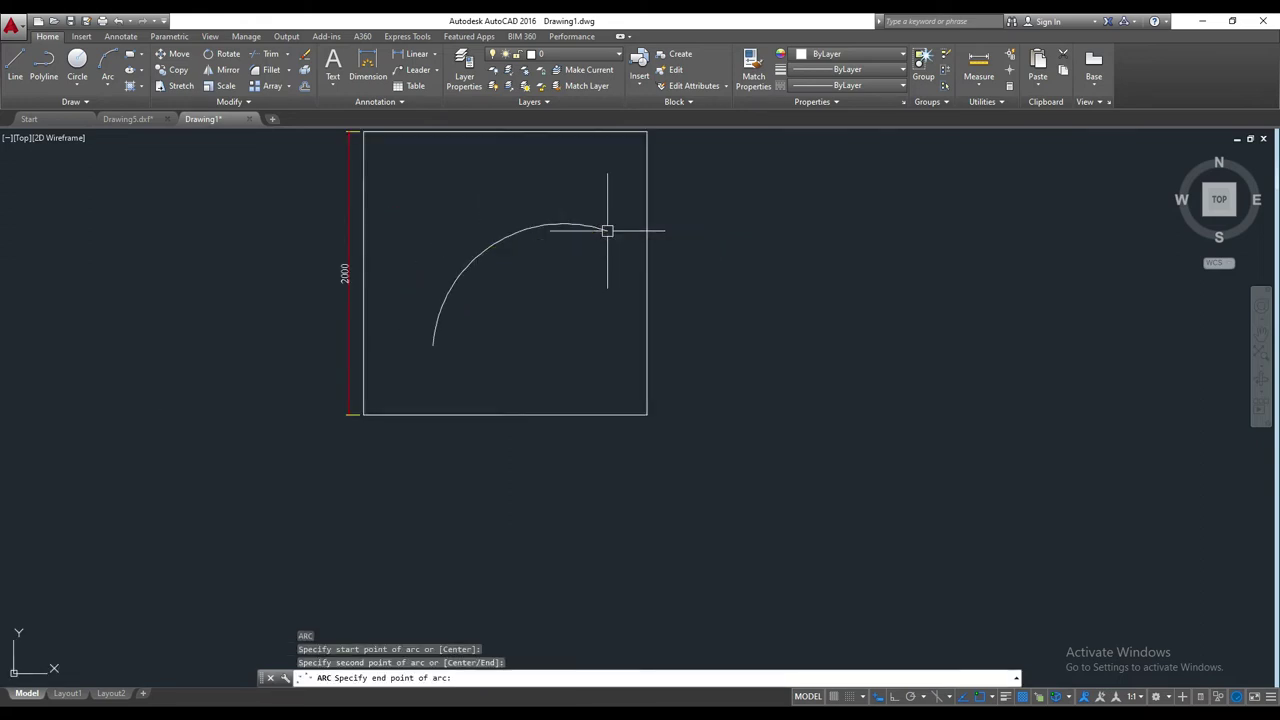
click(607, 231)
middle_drag(451, 287, 500, 354)
key(Escape)
key(Escape)
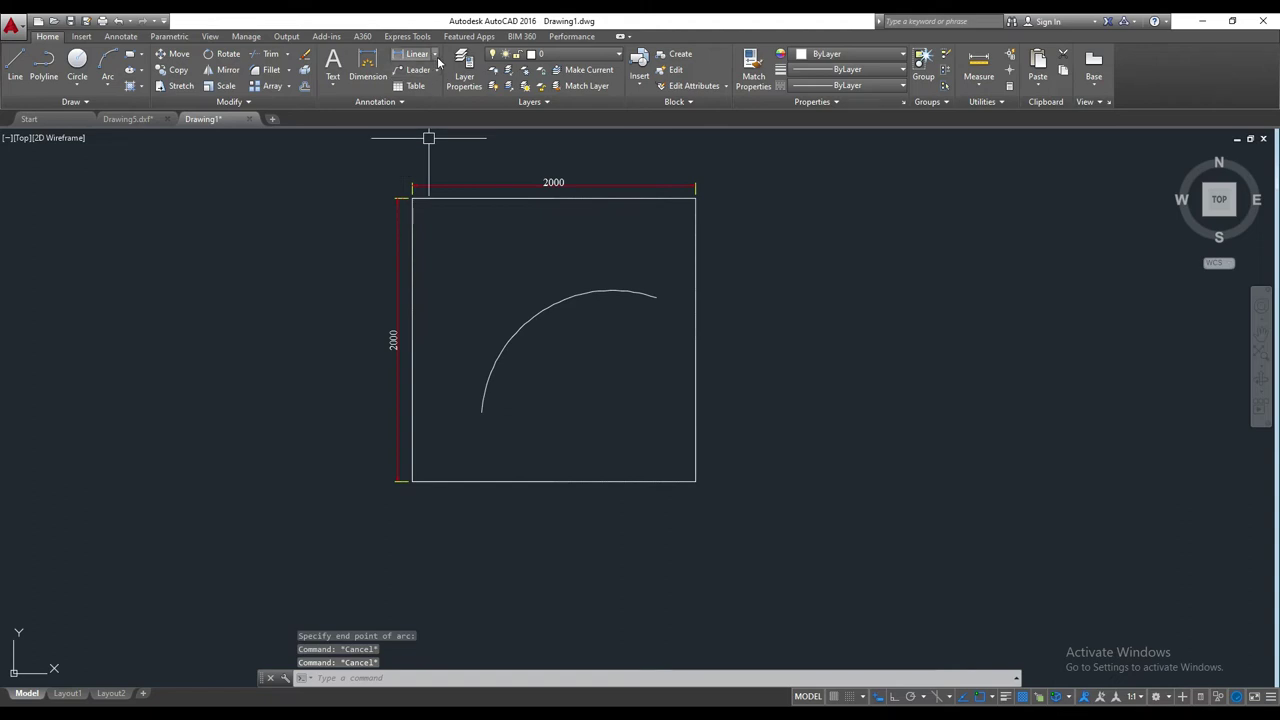
- Add an Arc Length dimension reading 1704,16 along the arc
click(435, 55)
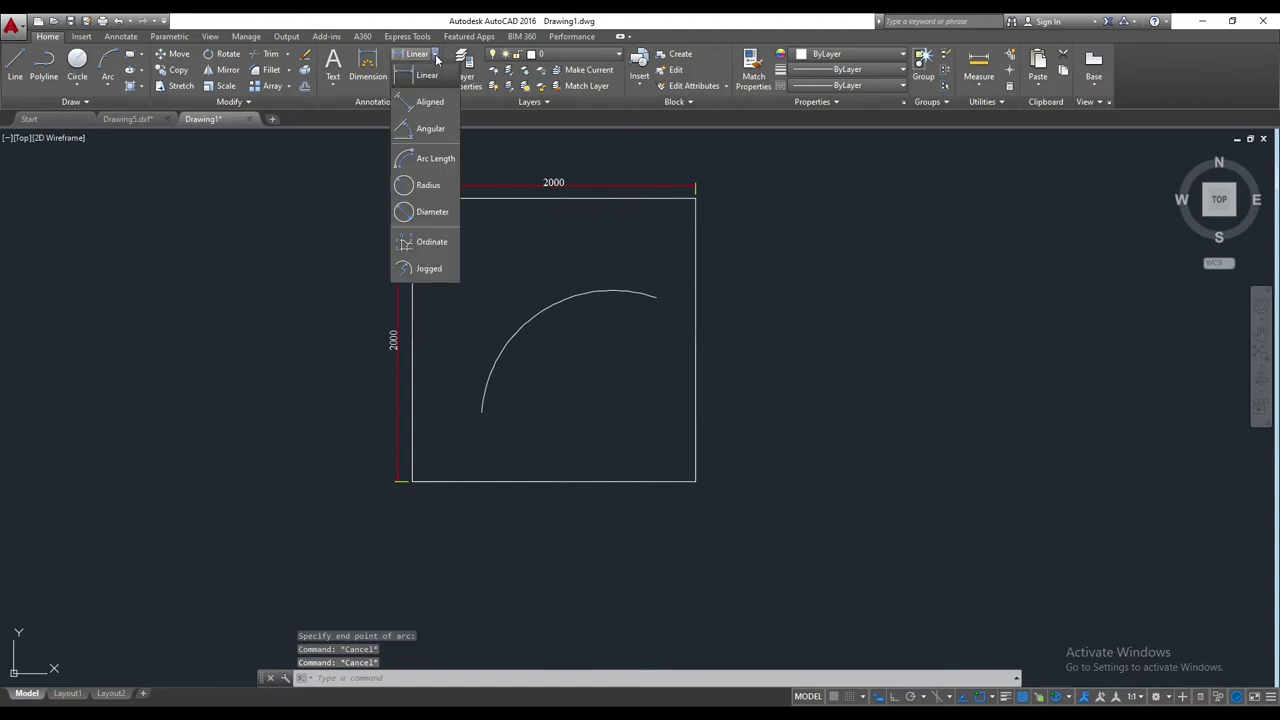
click(446, 161)
click(546, 309)
scroll(548, 318, up, 2)
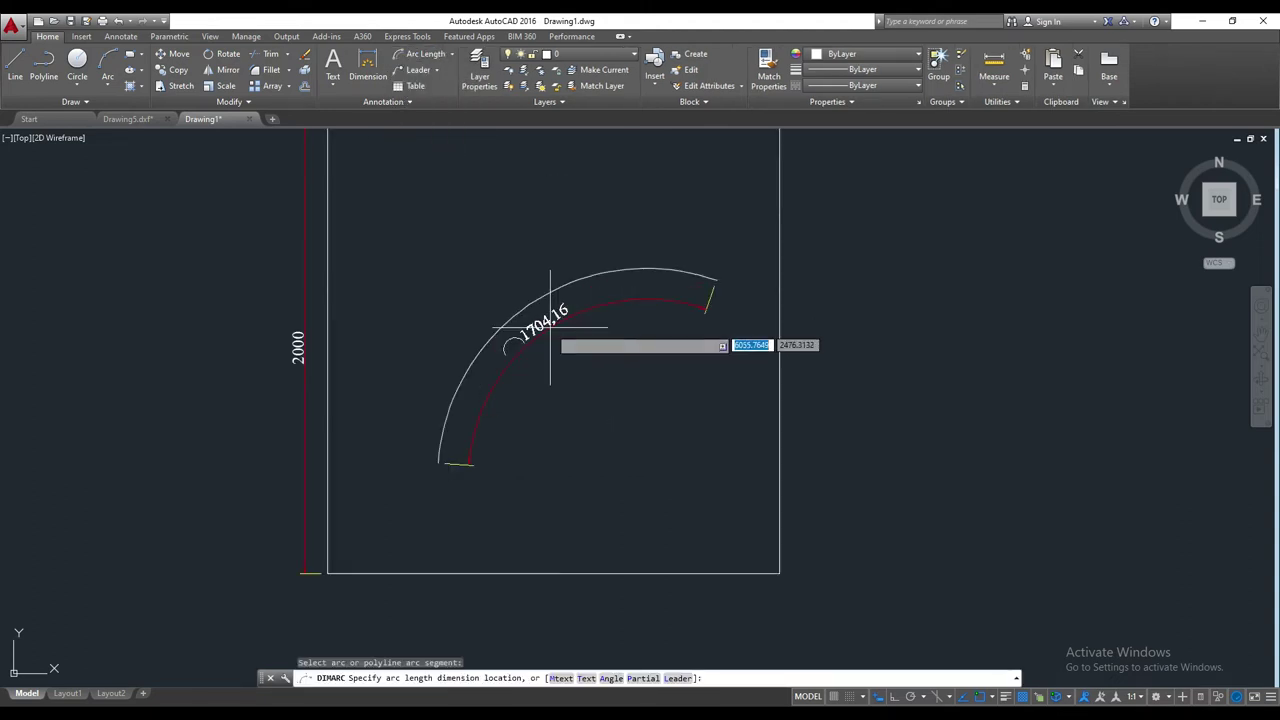
click(548, 330)
key(Escape)
scroll(534, 349, up, 2)
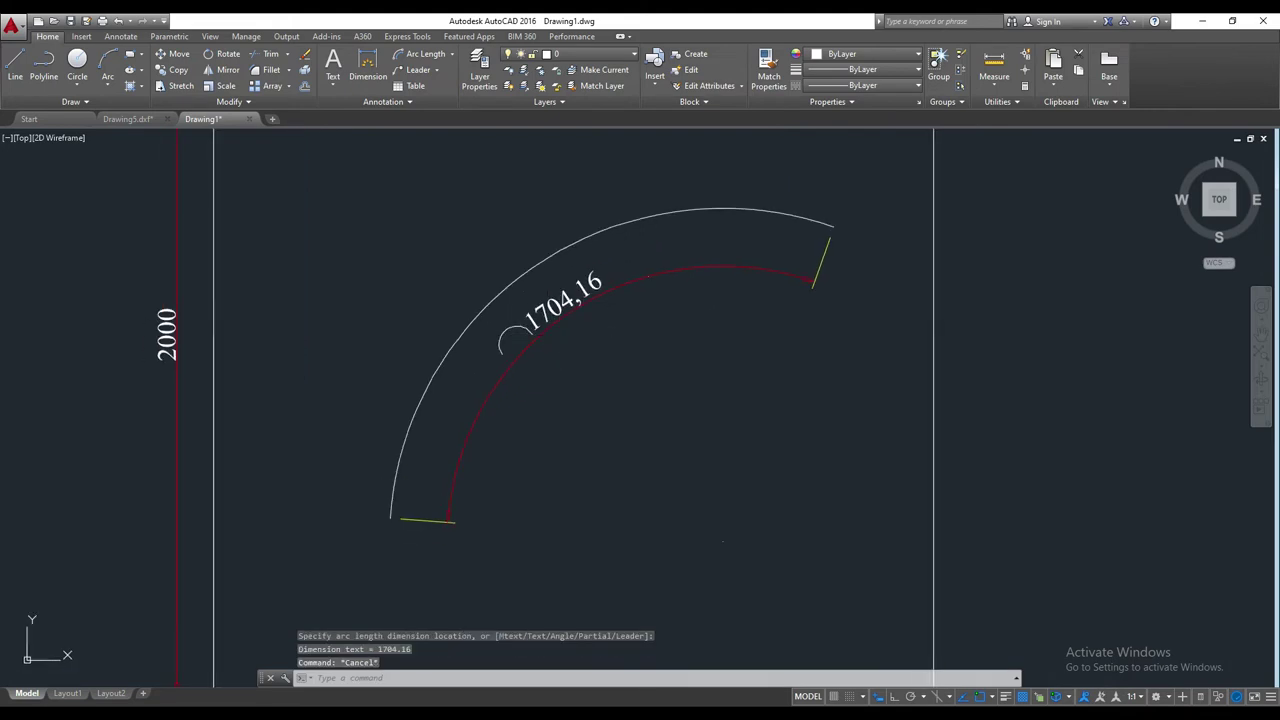
scroll(410, 522, up, 2)
scroll(375, 510, up, 2)
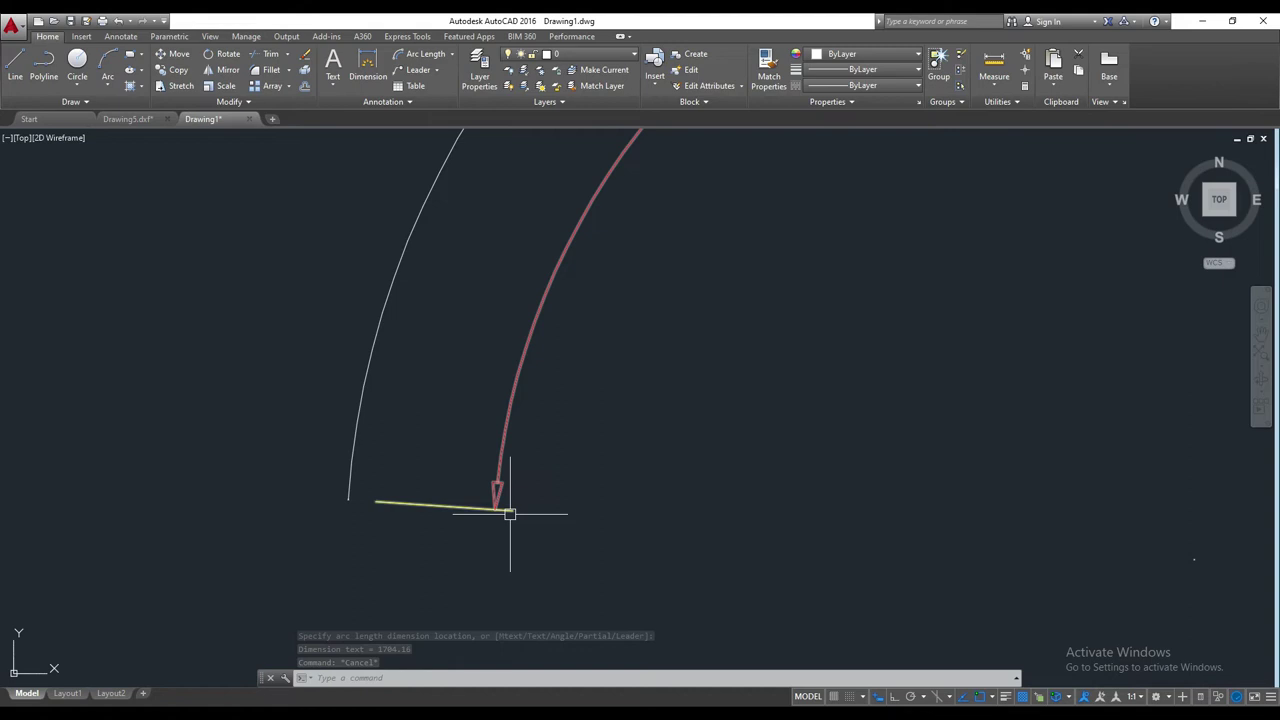
- Frame the arc and its 1704,16 dimension in view, briefly selecting the arc
scroll(370, 510, down, 2)
scroll(443, 537, down, 1)
scroll(430, 562, up, 5)
scroll(430, 562, down, 2)
scroll(551, 391, down, 2)
middle_drag(551, 386, 584, 342)
scroll(820, 237, up, 2)
middle_drag(820, 237, 885, 140)
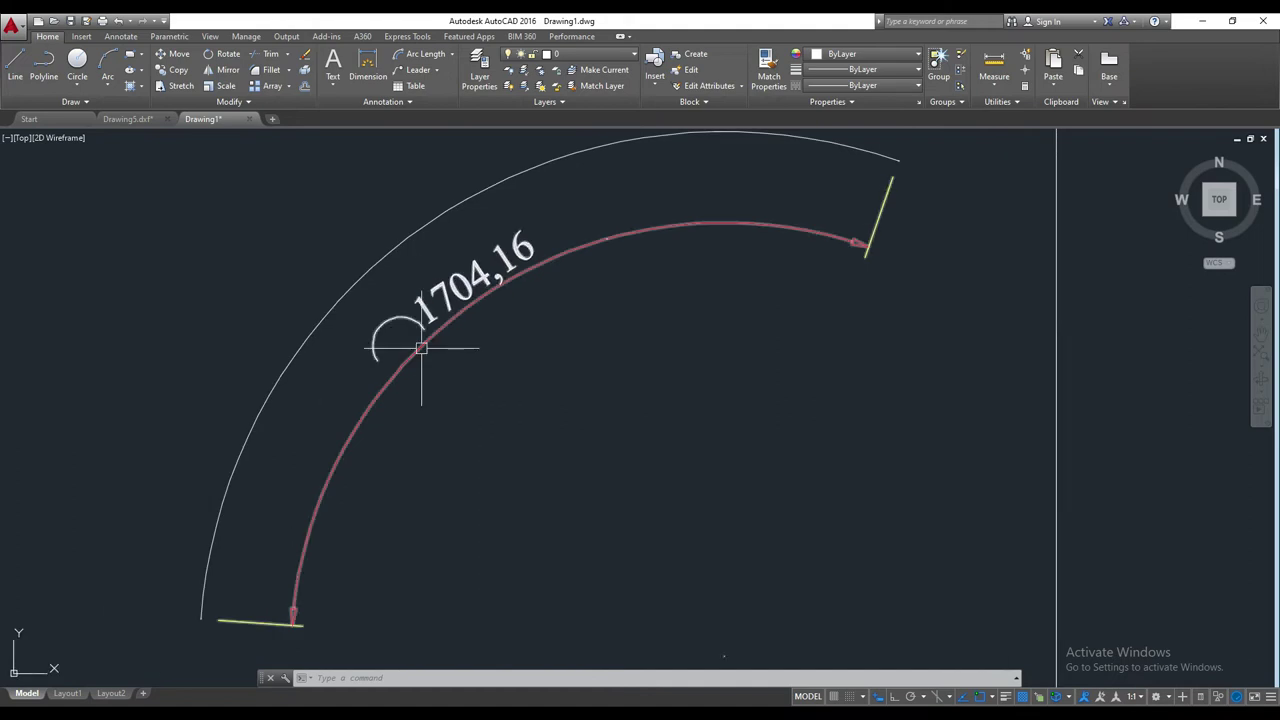
scroll(418, 317, down, 2)
click(495, 262)
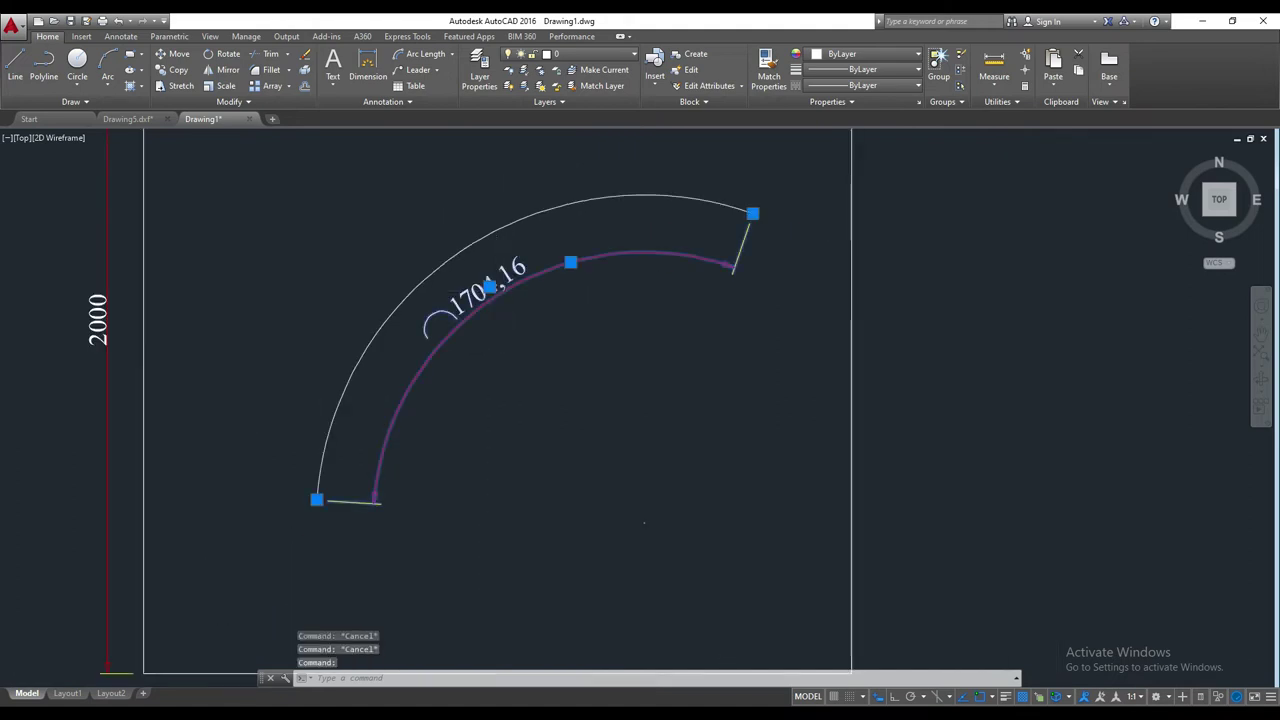
scroll(560, 340, down, 5)
key(Escape)
key(Escape)
scroll(612, 335, up, 1)
- Draw a circle to the right of the square with the C command
text(c)
key(Return)
click(557, 319)
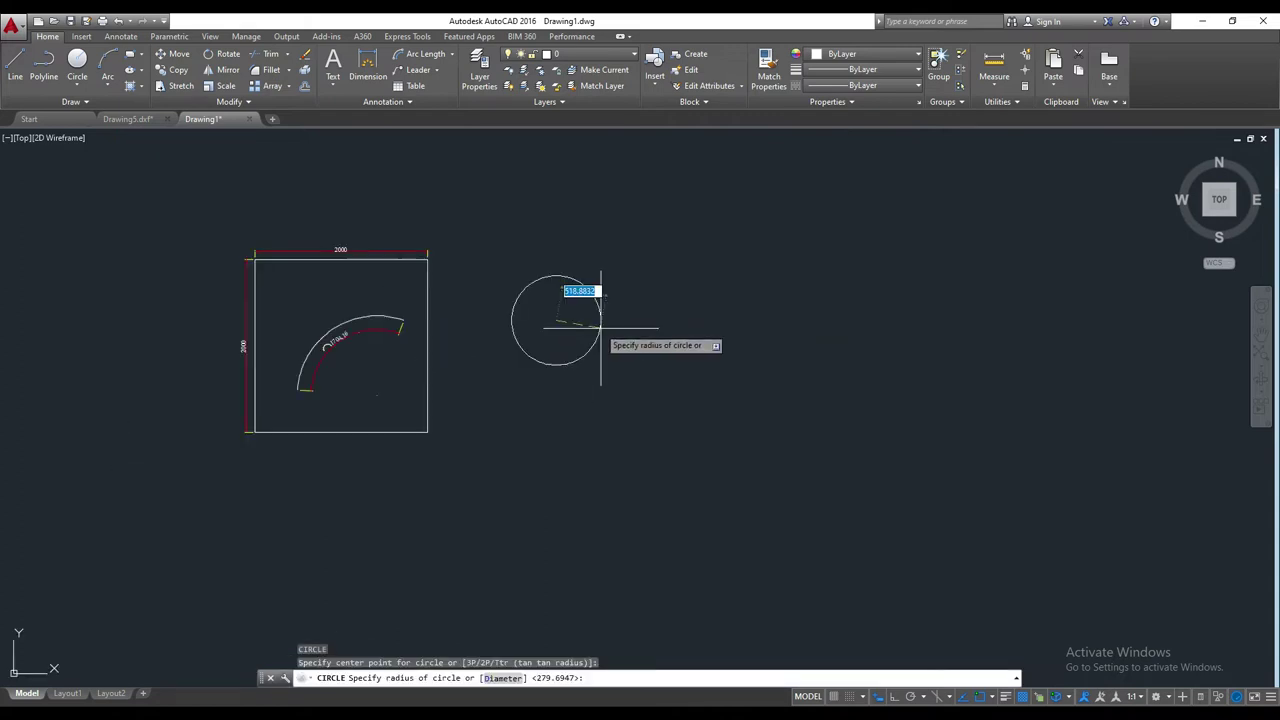
click(606, 327)
scroll(571, 290, up, 1)
- Dimension the circle's radius as R596,4
click(425, 54)
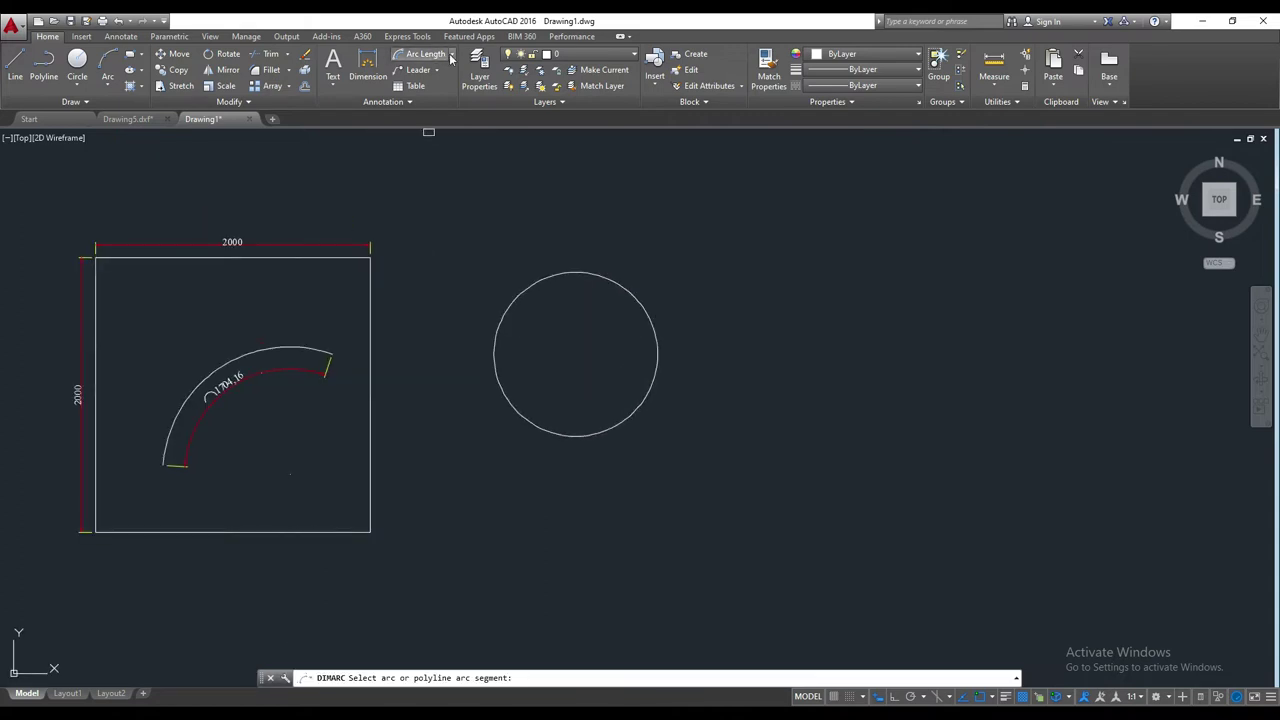
click(453, 54)
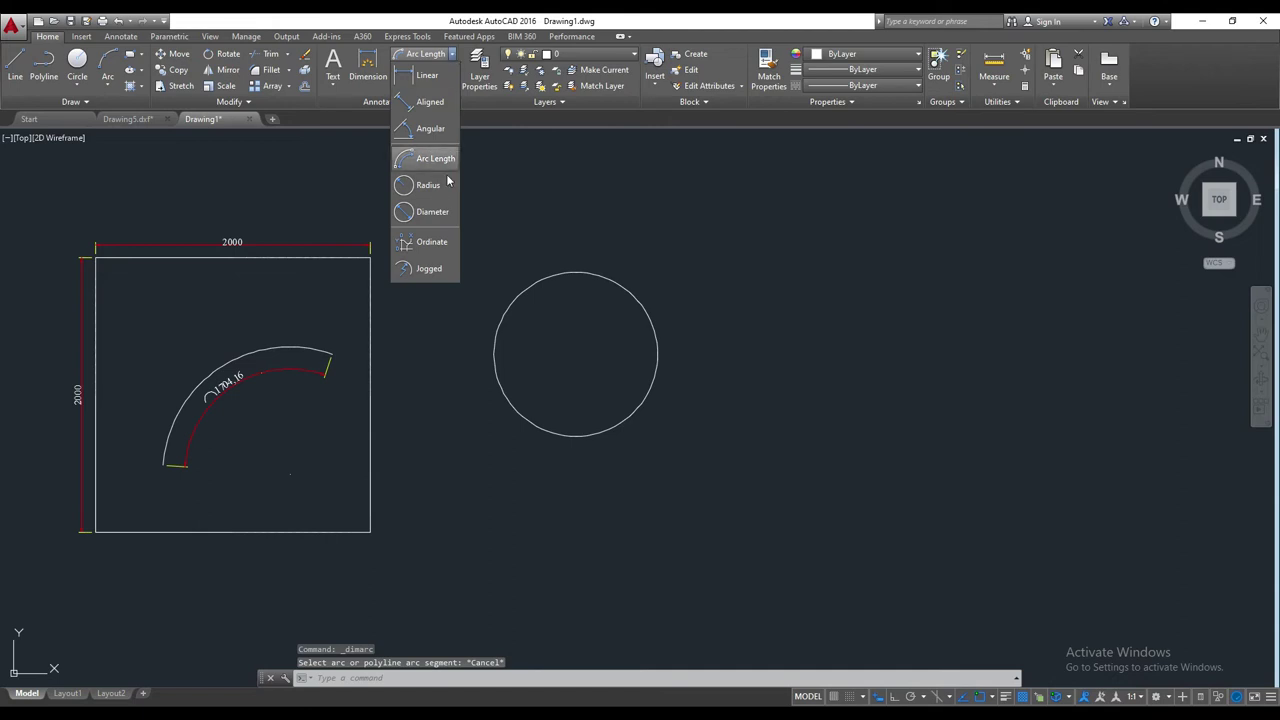
click(428, 185)
scroll(555, 323, up, 2)
click(544, 252)
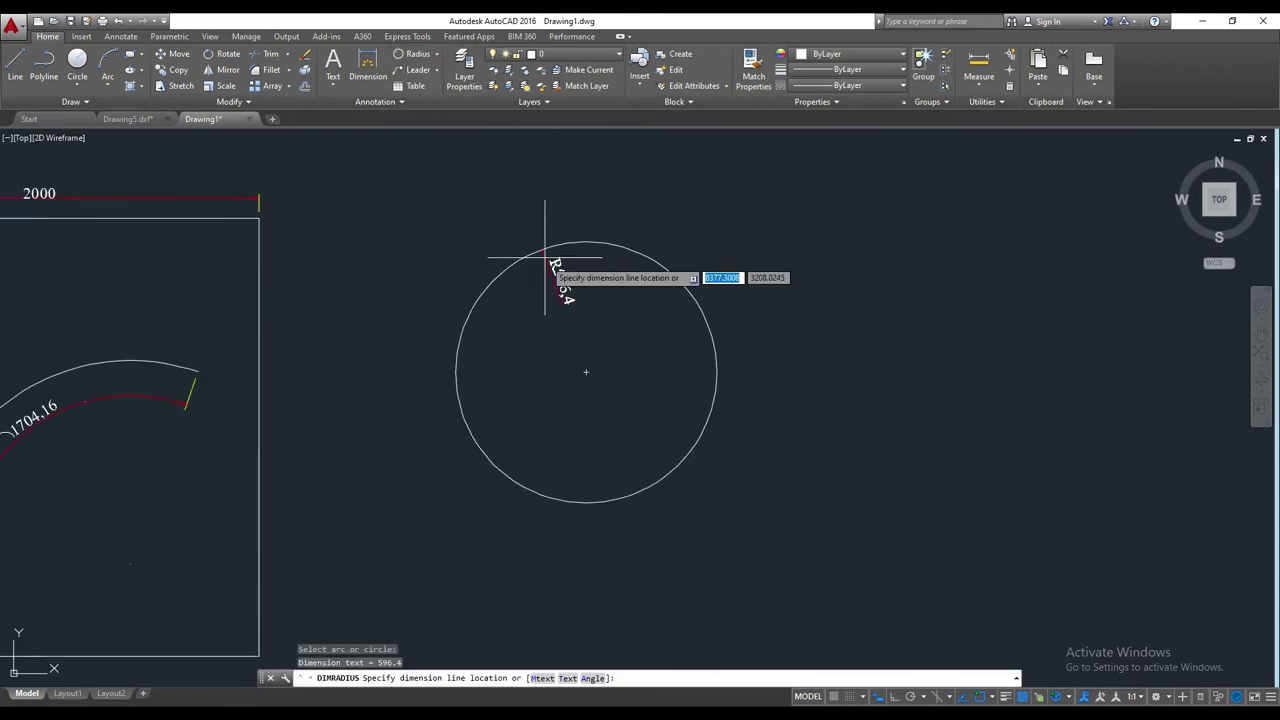
scroll(575, 305, up, 2)
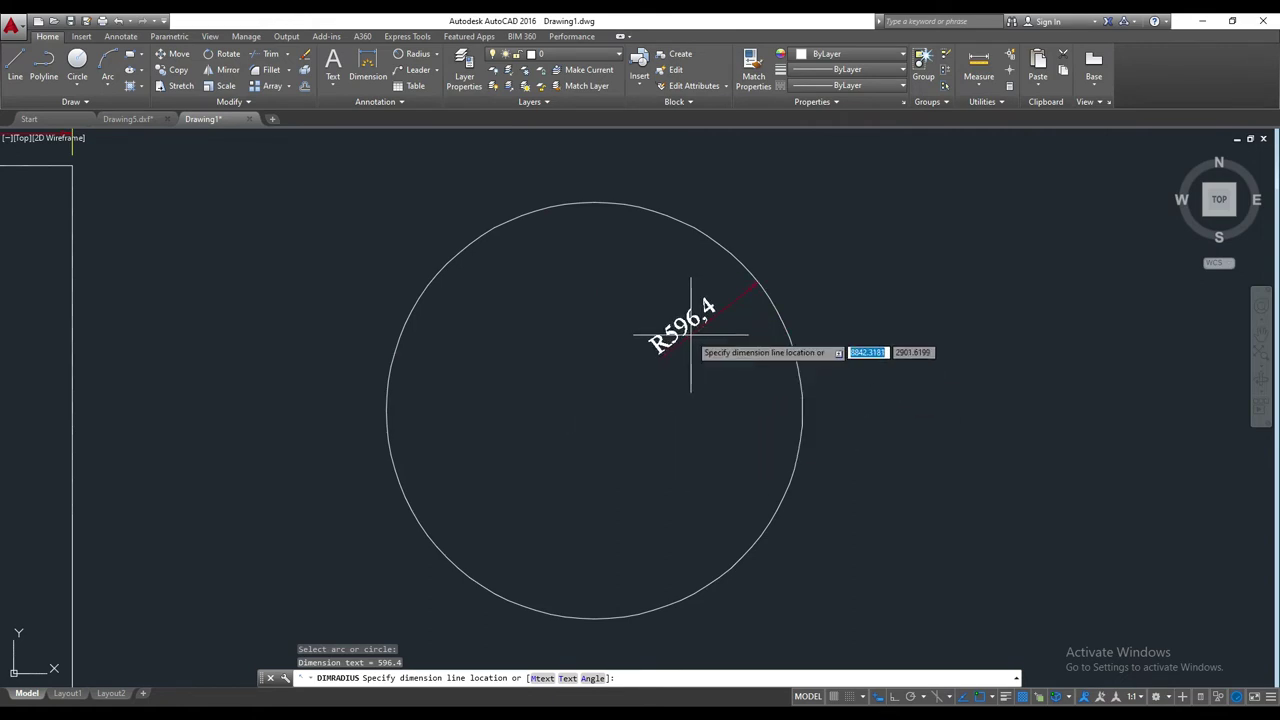
click(672, 350)
scroll(650, 331, down, 2)
middle_drag(650, 331, 687, 331)
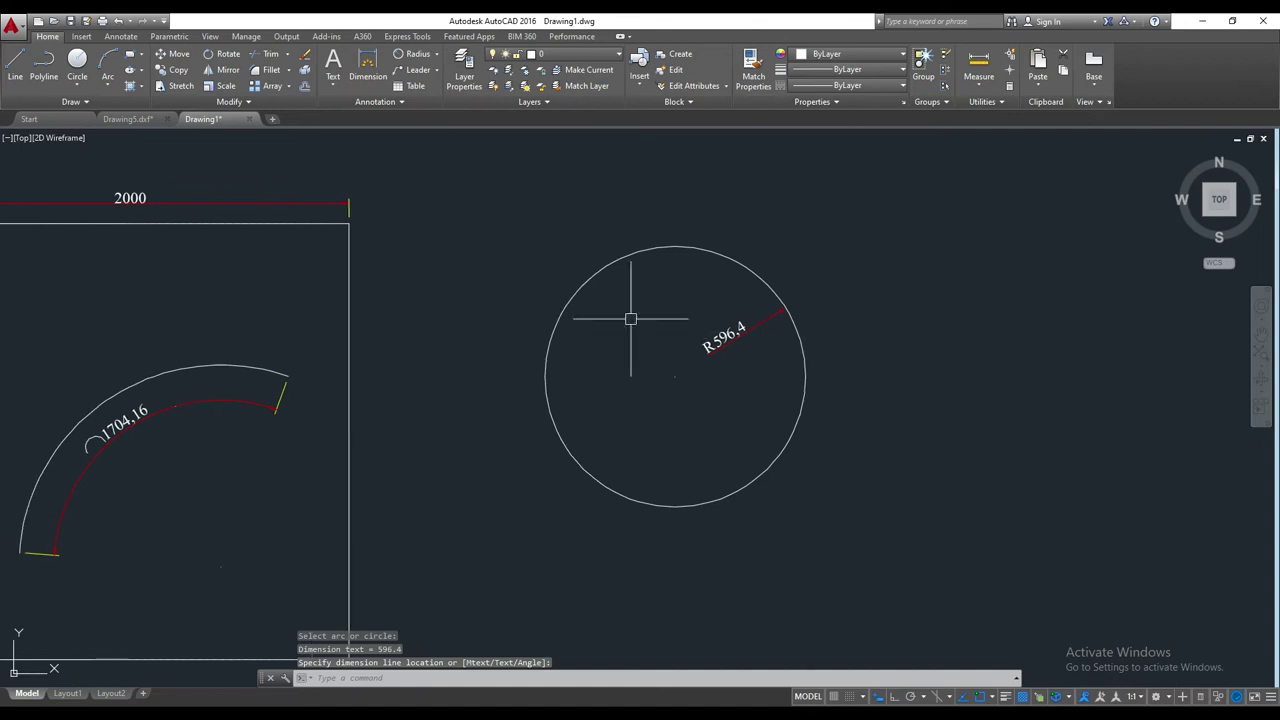
key(Escape)
key(Escape)
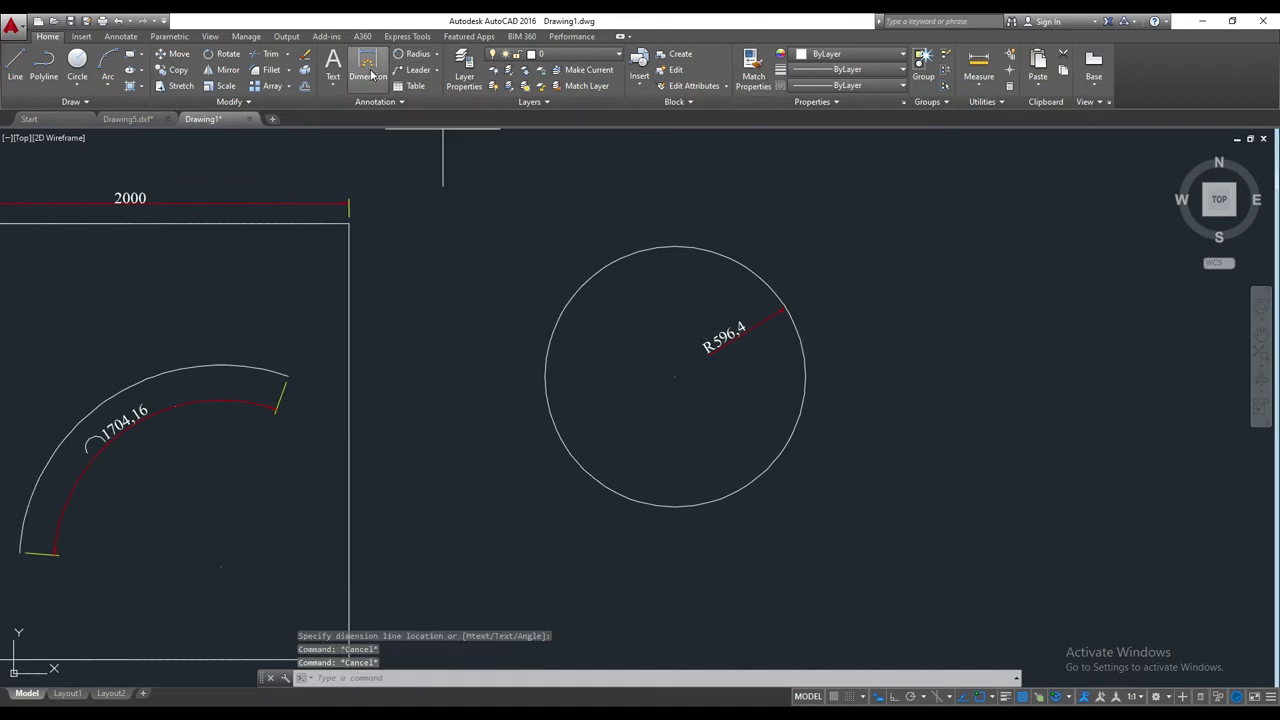
- Dimension the 596,4 distance from the circle's centre to its upper-left edge
click(368, 68)
scroll(640, 365, up, 2)
click(689, 383)
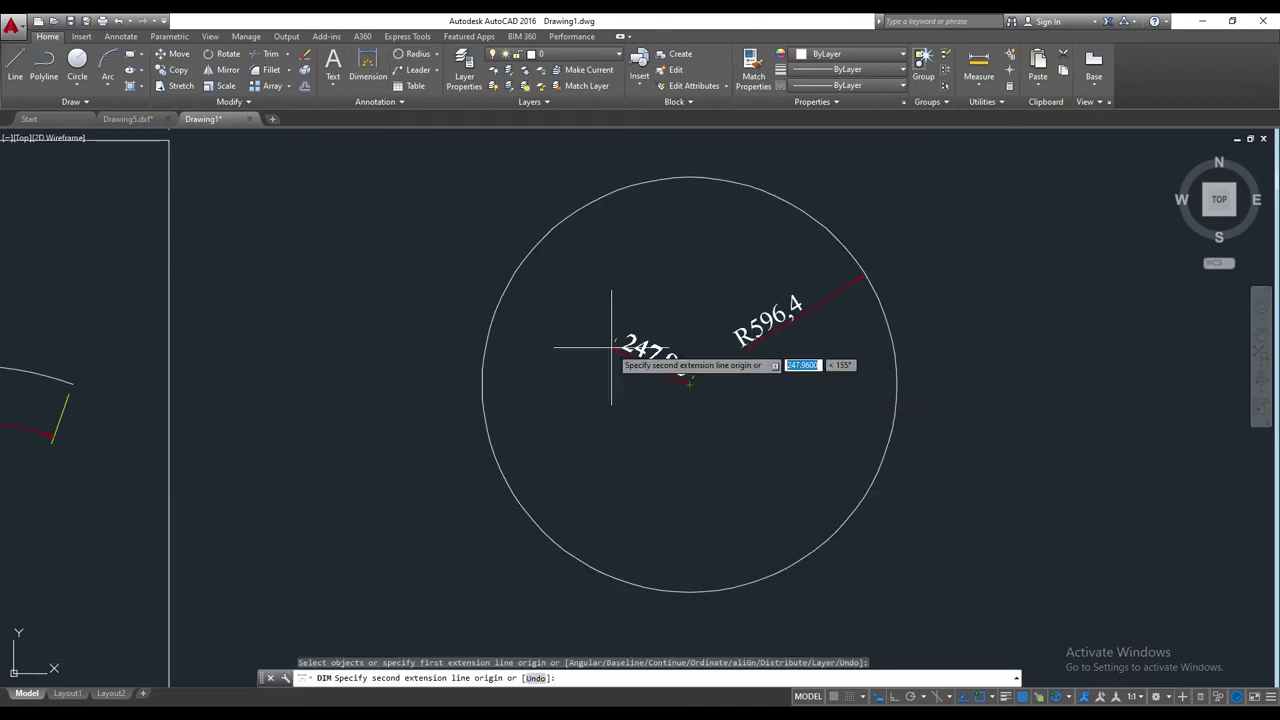
click(514, 271)
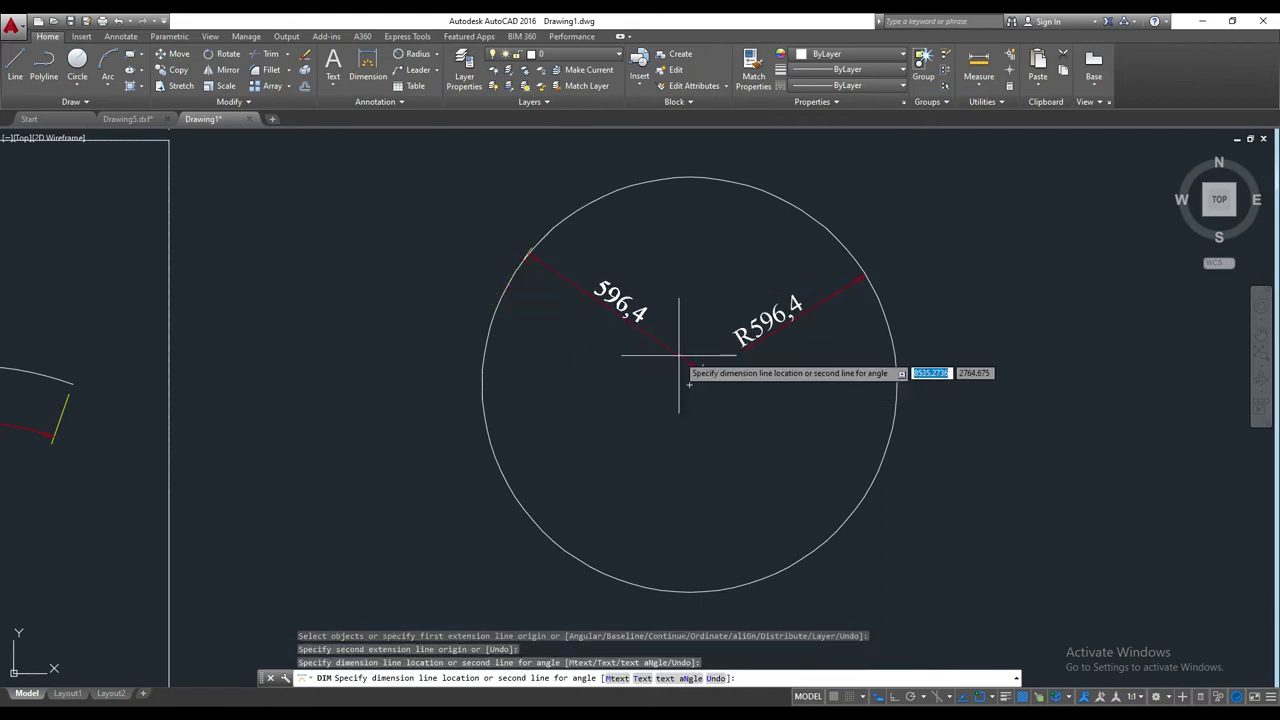
scroll(679, 355, up, 2)
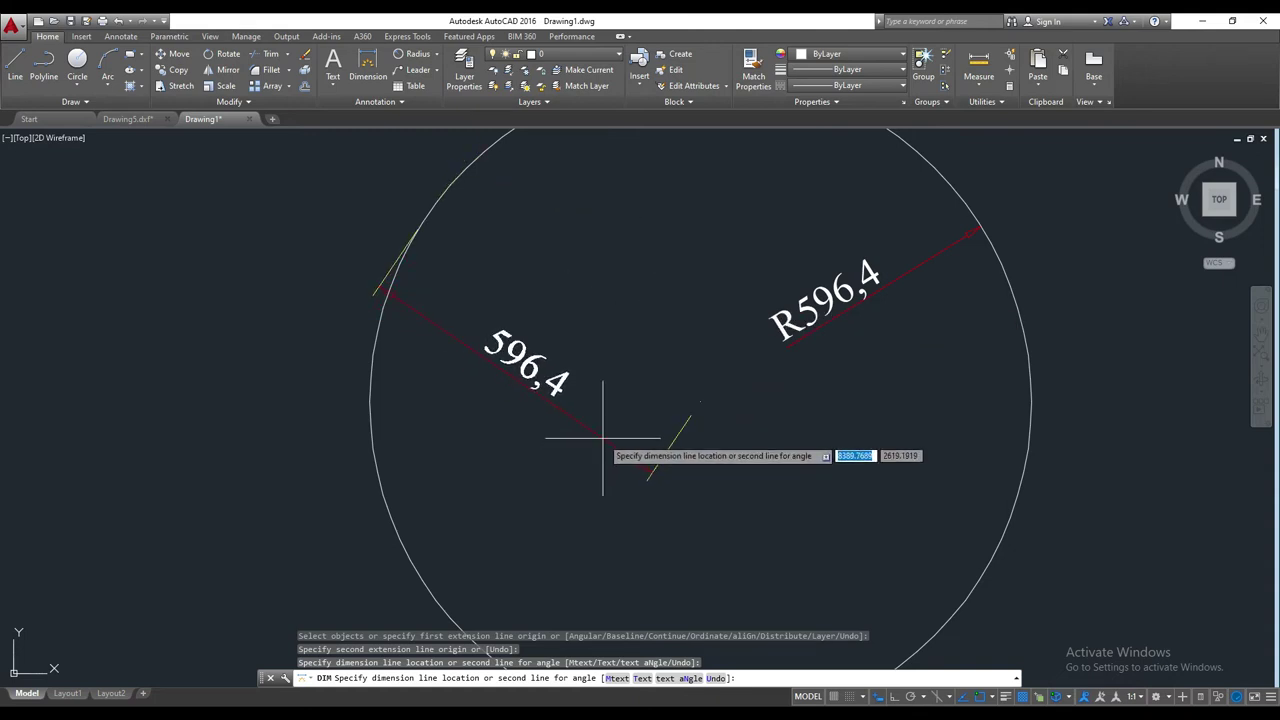
click(602, 437)
scroll(663, 371, down, 3)
scroll(600, 371, up, 3)
key(Escape)
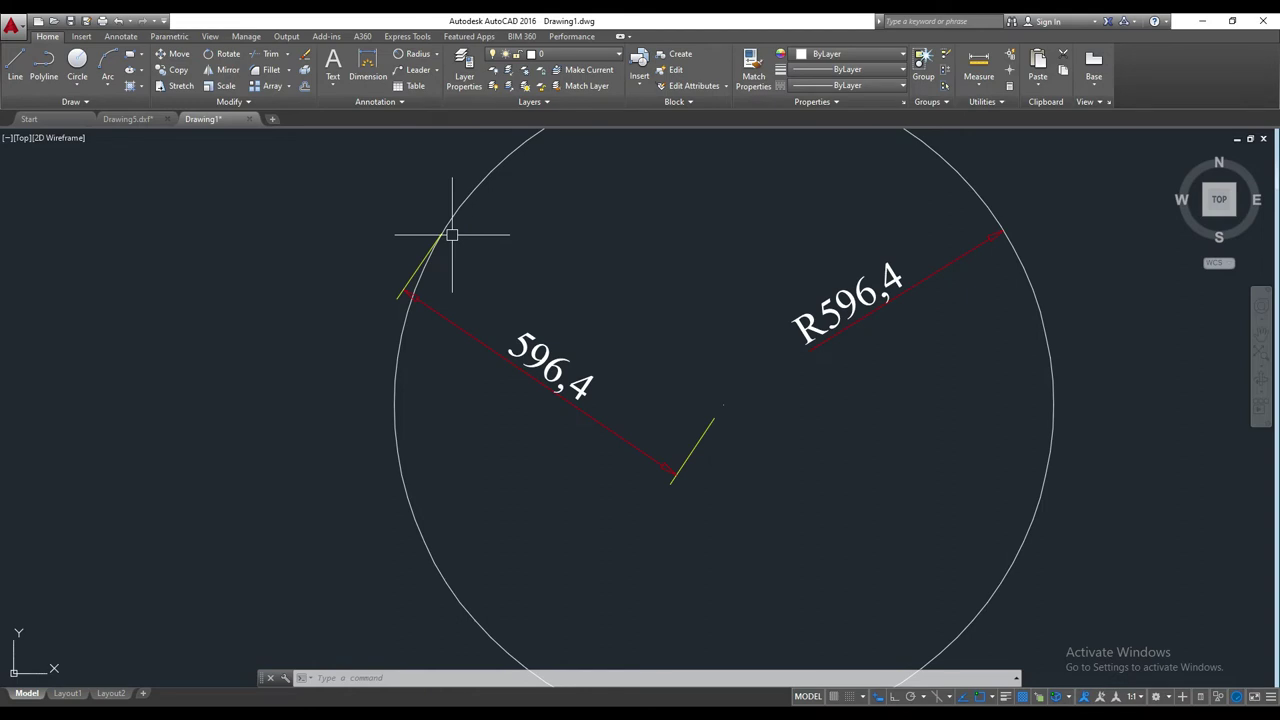
middle_drag(830, 360, 760, 380)
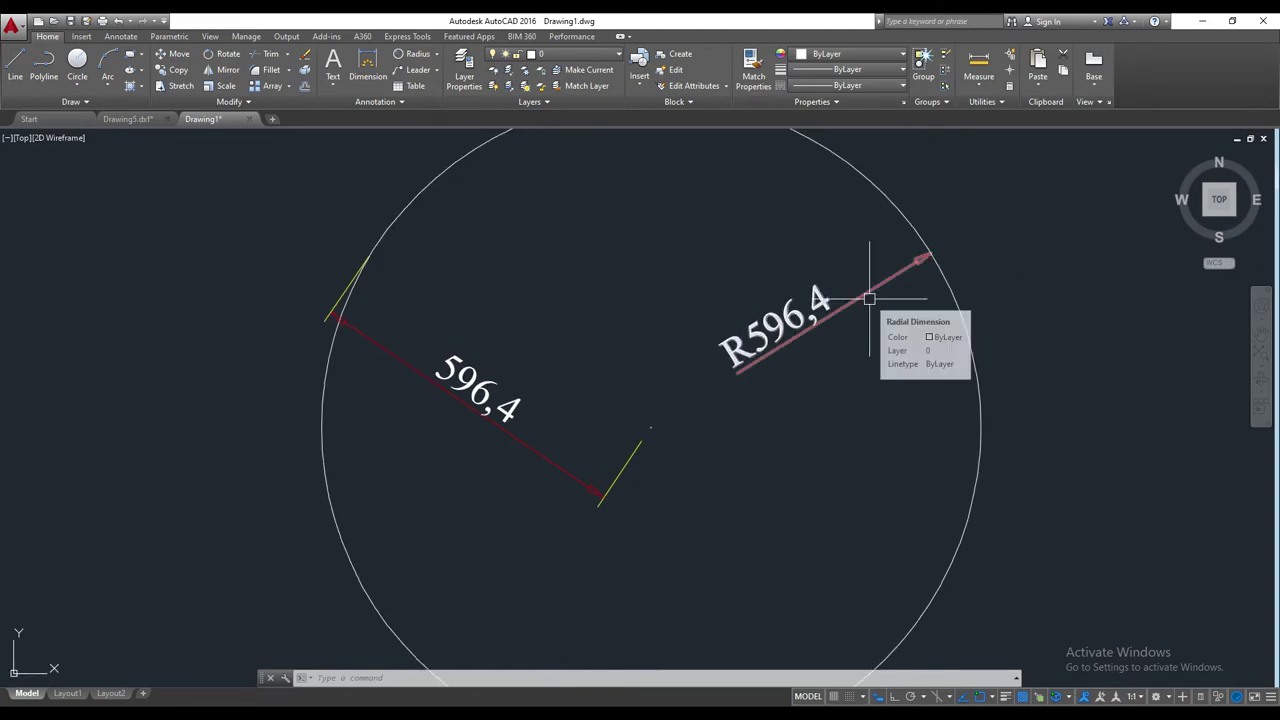
- Place another R596,4 radius dimension on the right side of the circle
click(437, 54)
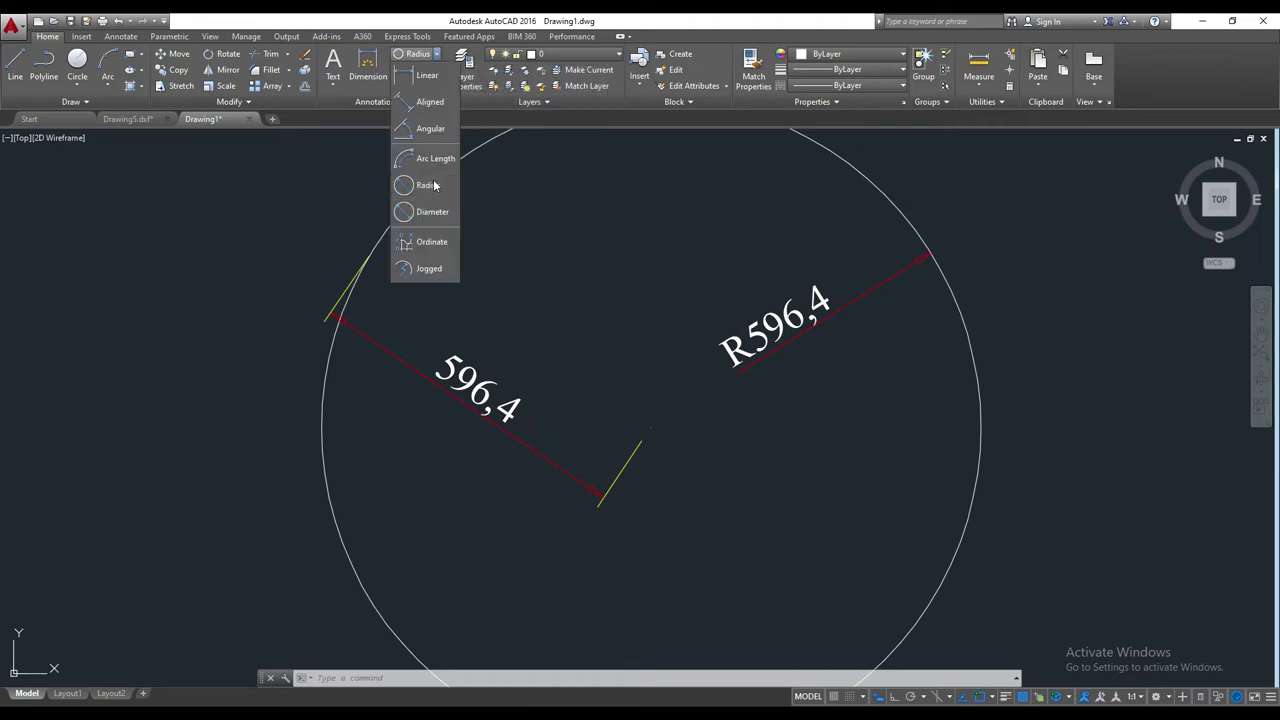
click(434, 185)
scroll(926, 350, down, 4)
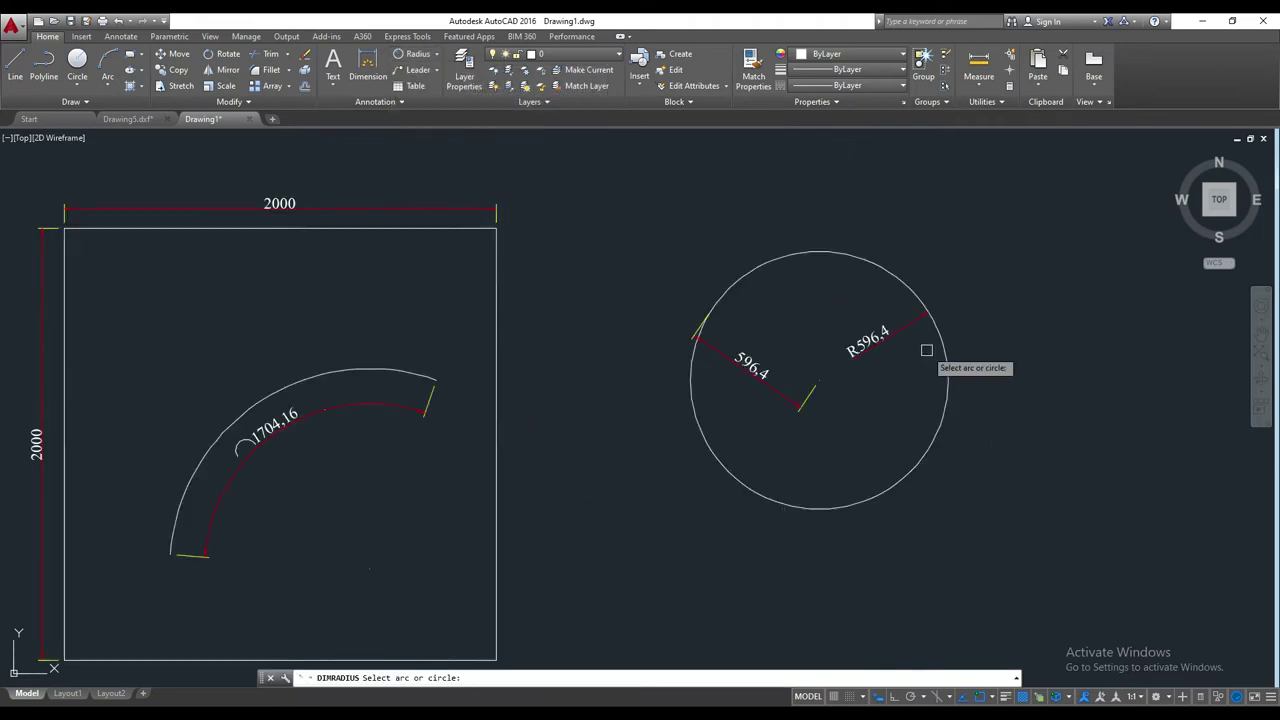
scroll(931, 426, up, 2)
click(929, 449)
scroll(846, 400, up, 3)
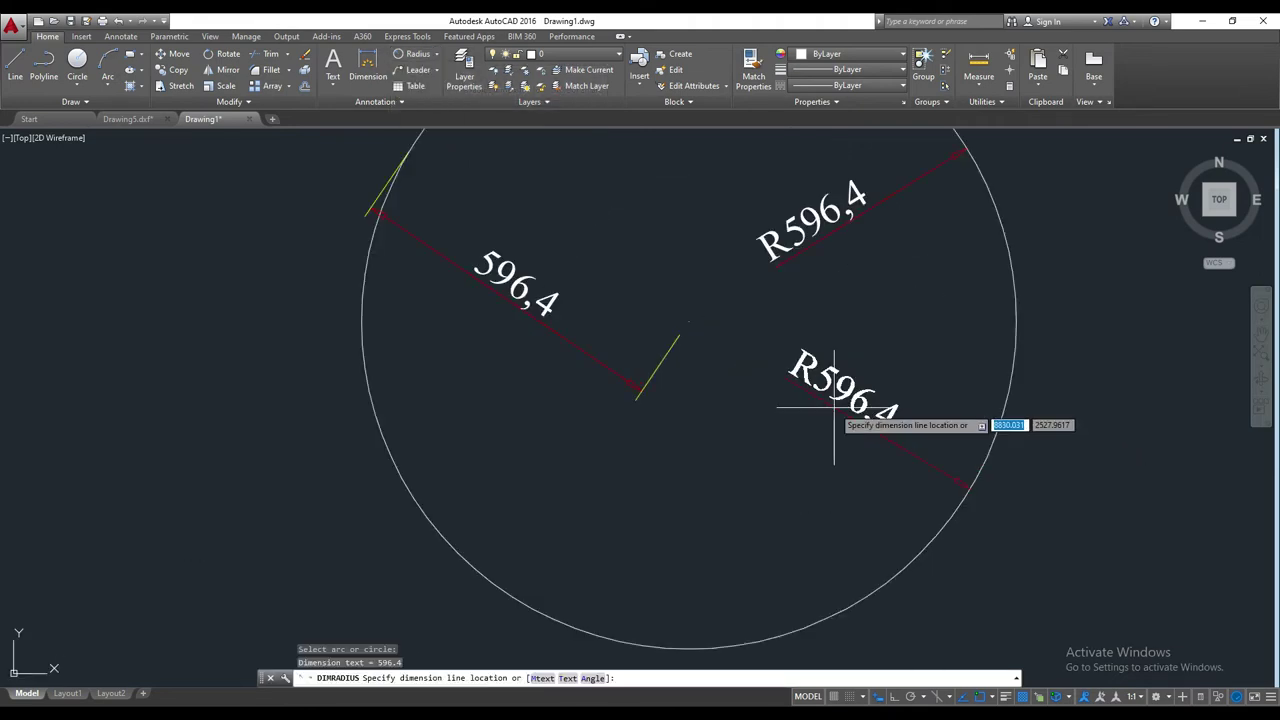
scroll(940, 434, down, 2)
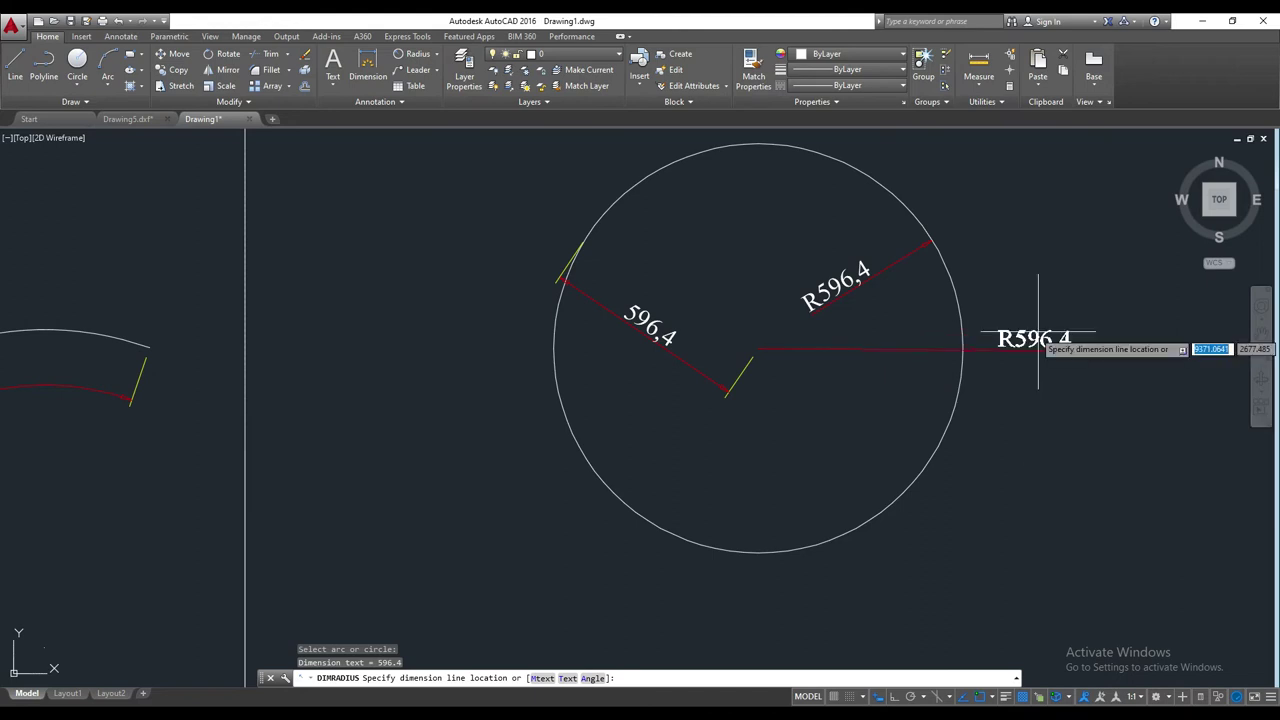
scroll(865, 365, up, 2)
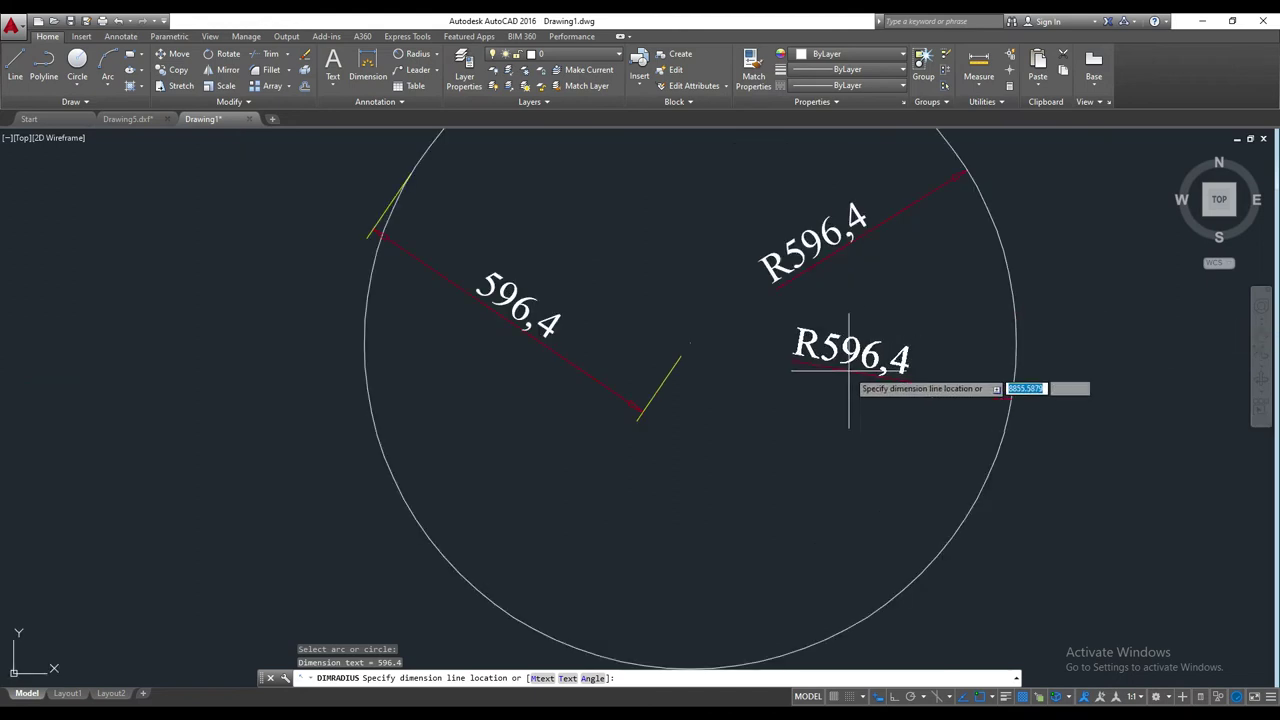
click(842, 385)
key(Escape)
scroll(900, 350, down, 2)
scroll(710, 344, down, 2)
scroll(710, 344, down, 1)
scroll(743, 334, down, 1)
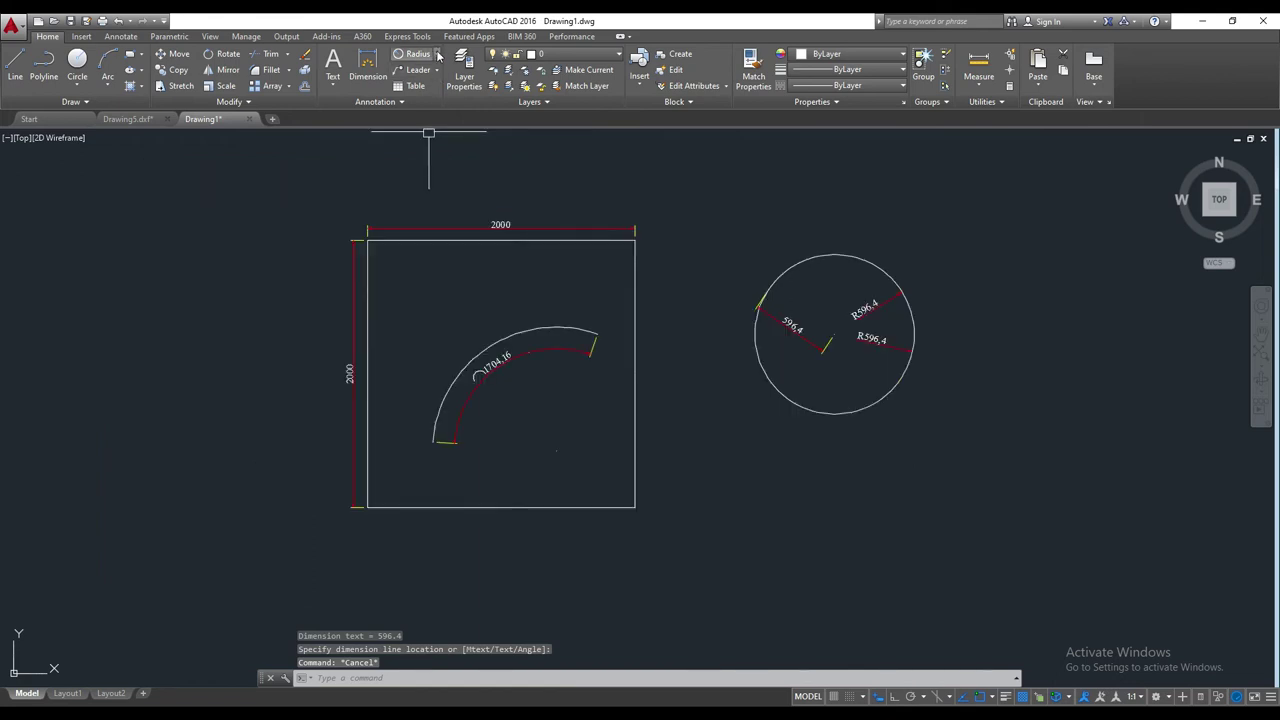
click(437, 54)
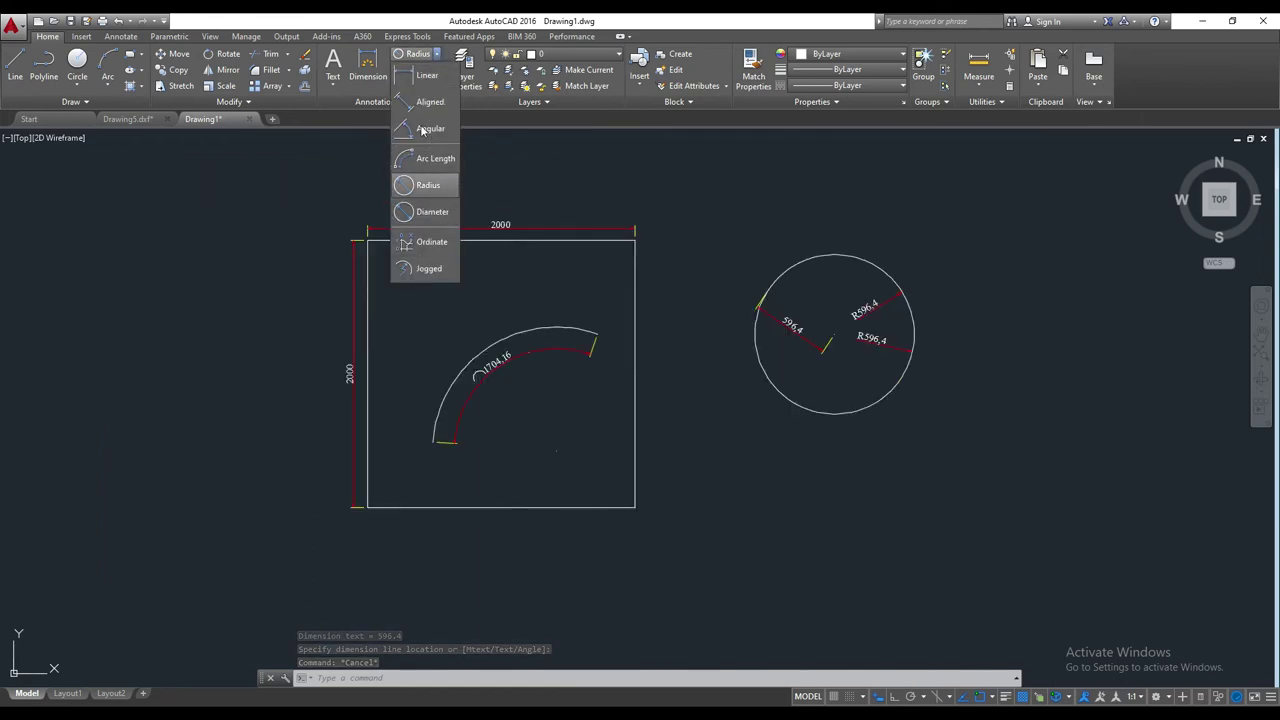
key(Escape)
key(Escape)
key(Escape)
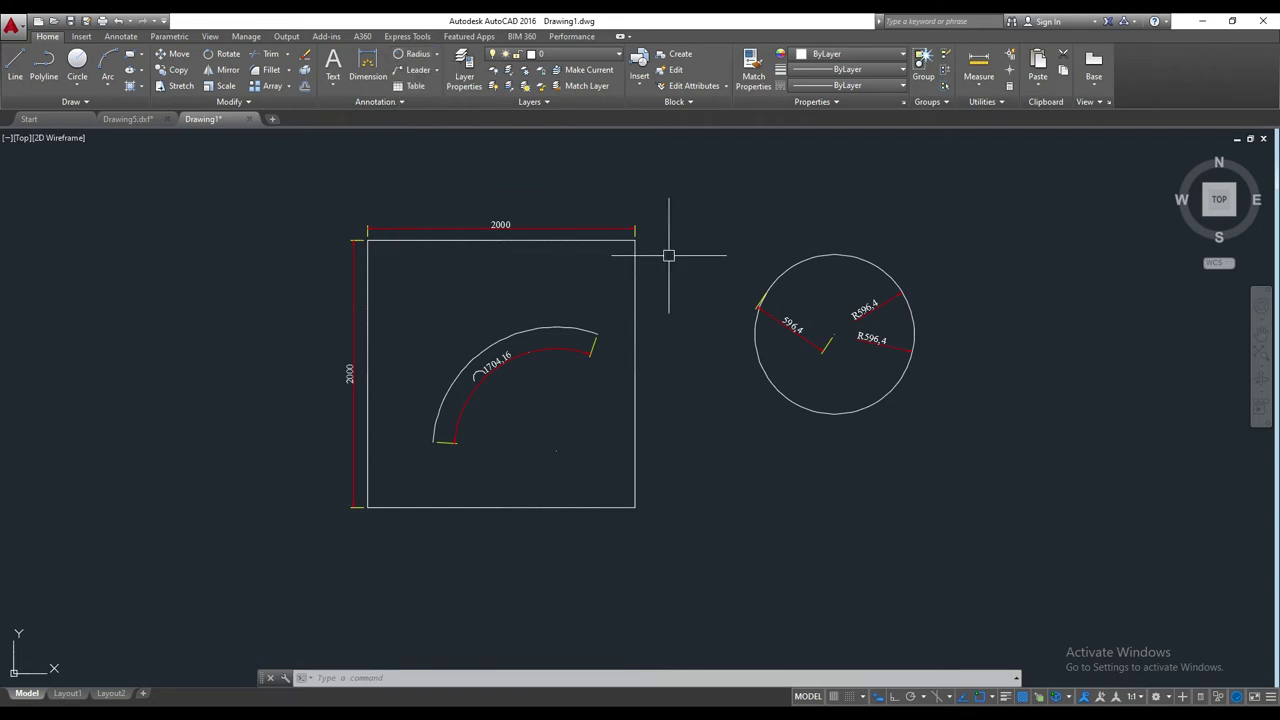
middle_drag(360, 140, 730, 170)
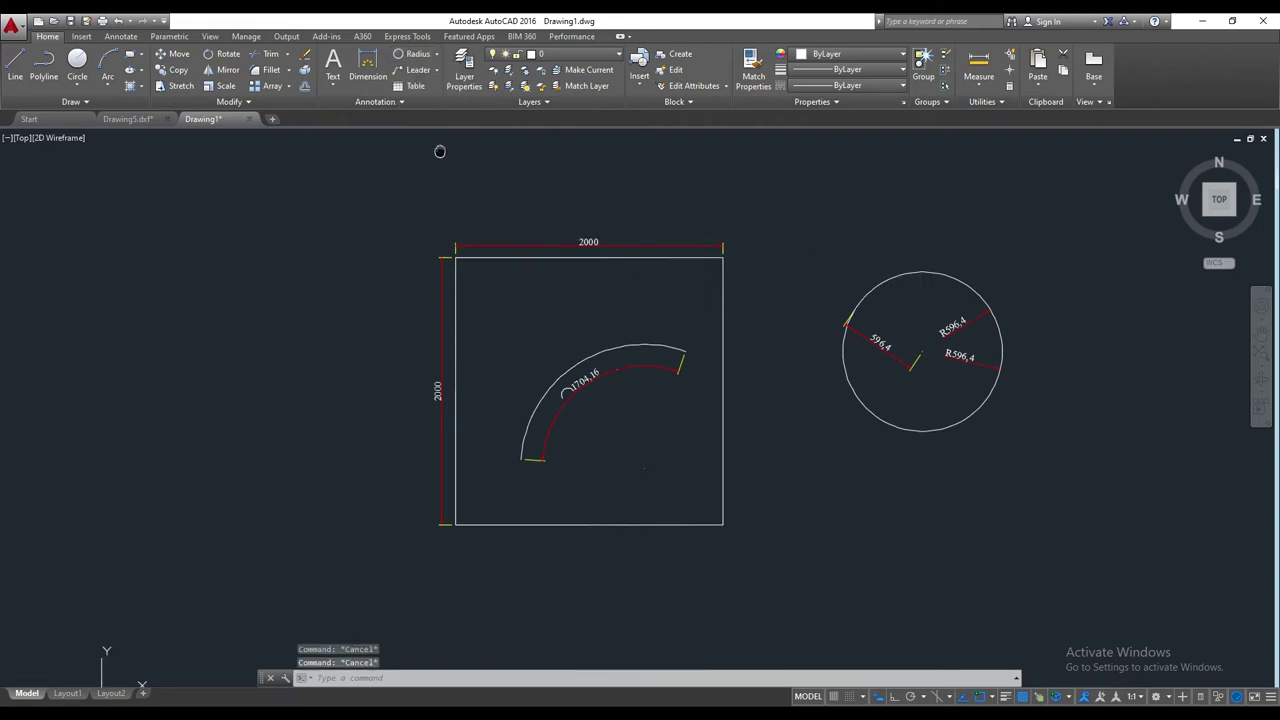
click(335, 87)
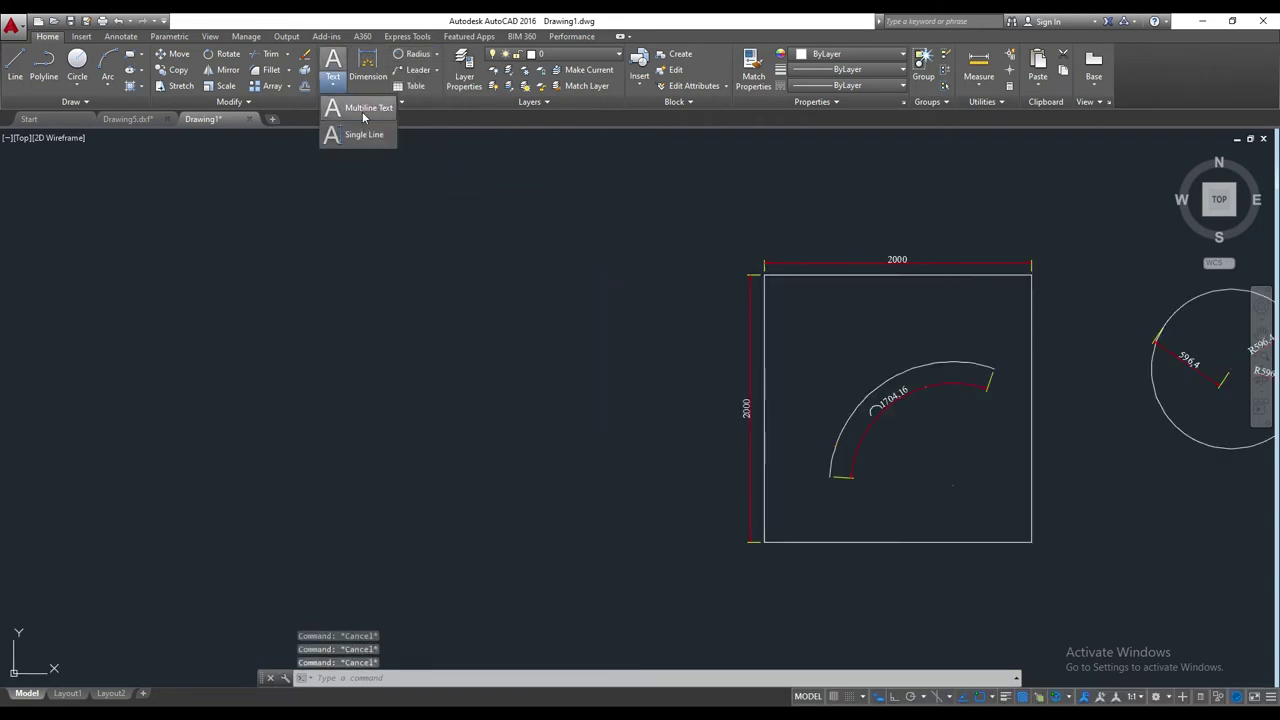
click(363, 109)
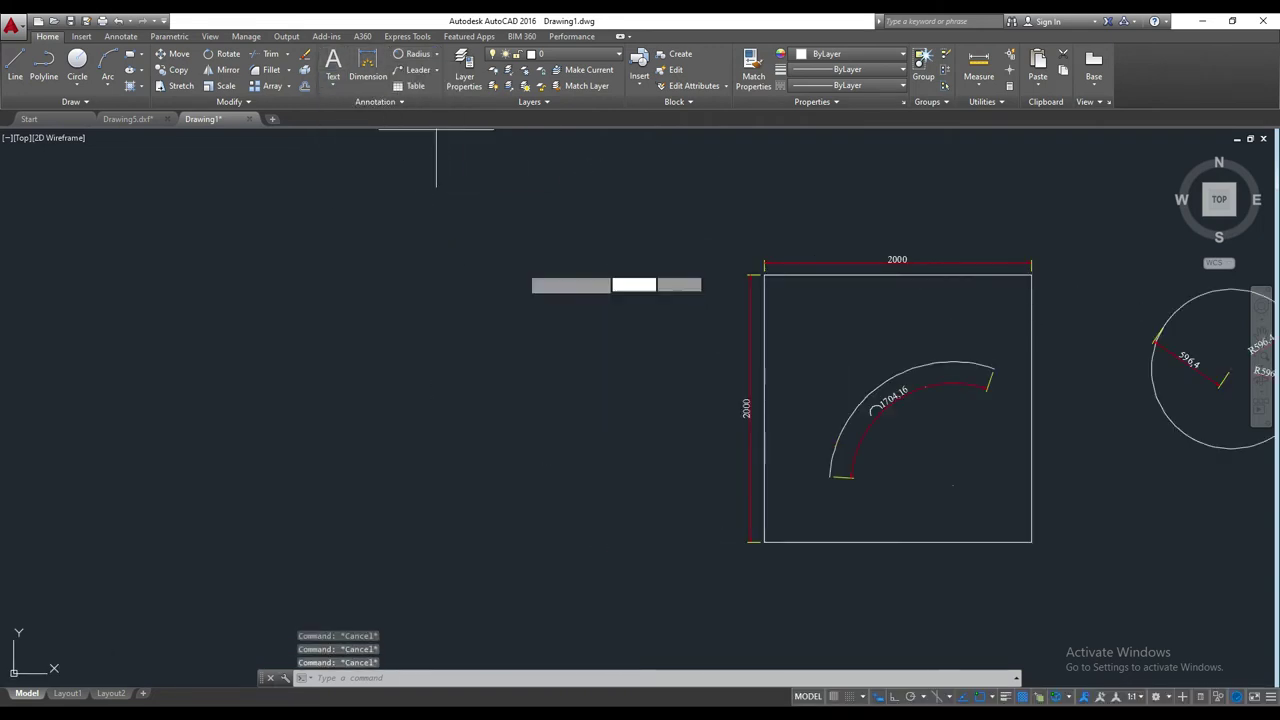
click(375, 250)
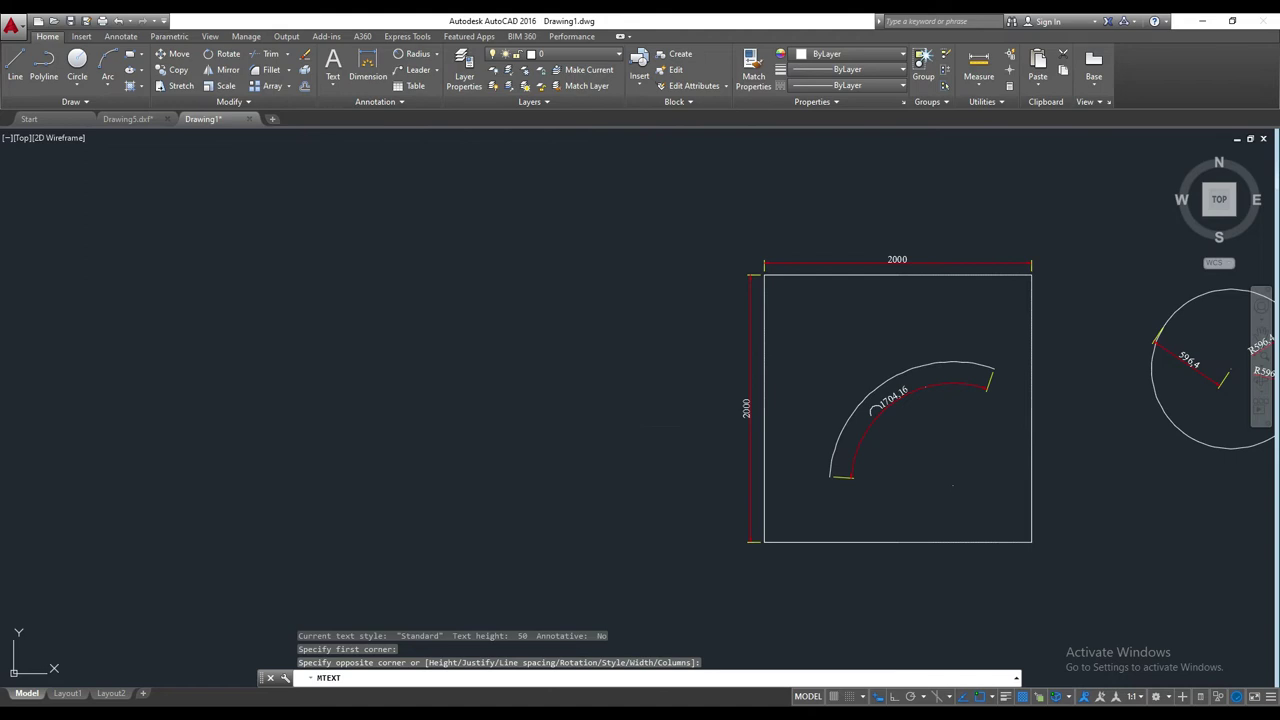
click(688, 300)
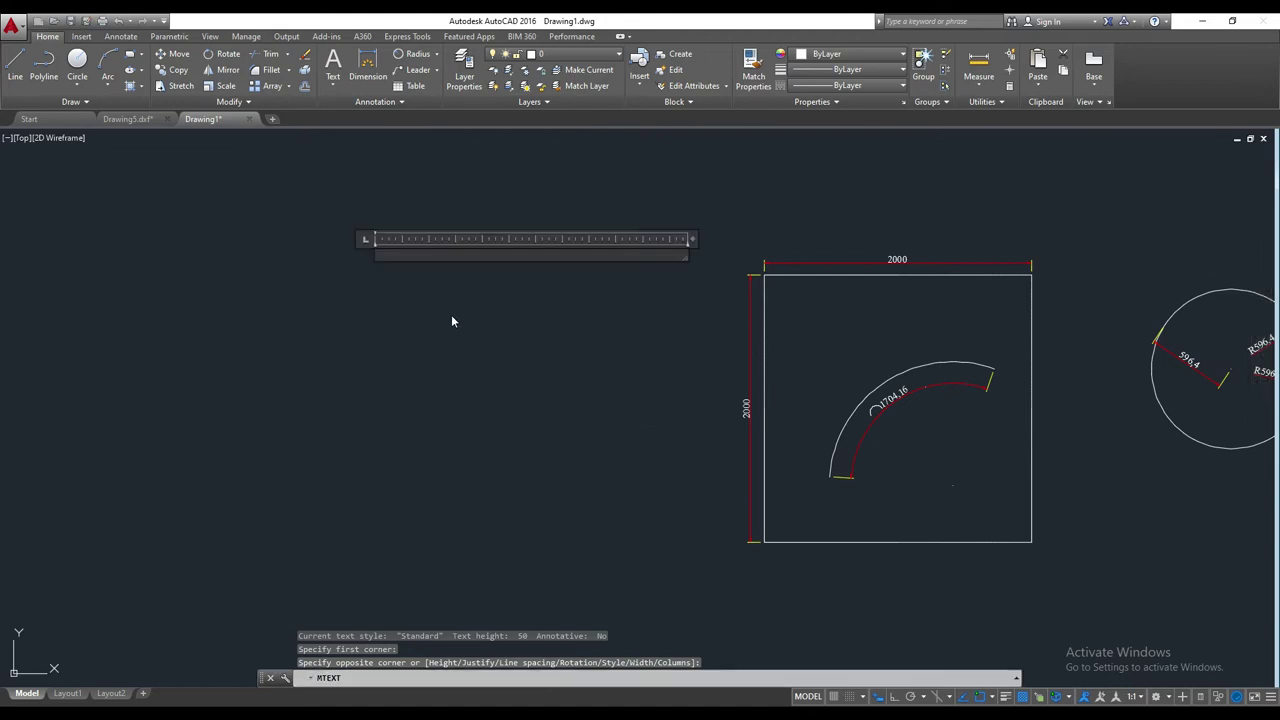
key(Escape)
key(Escape)
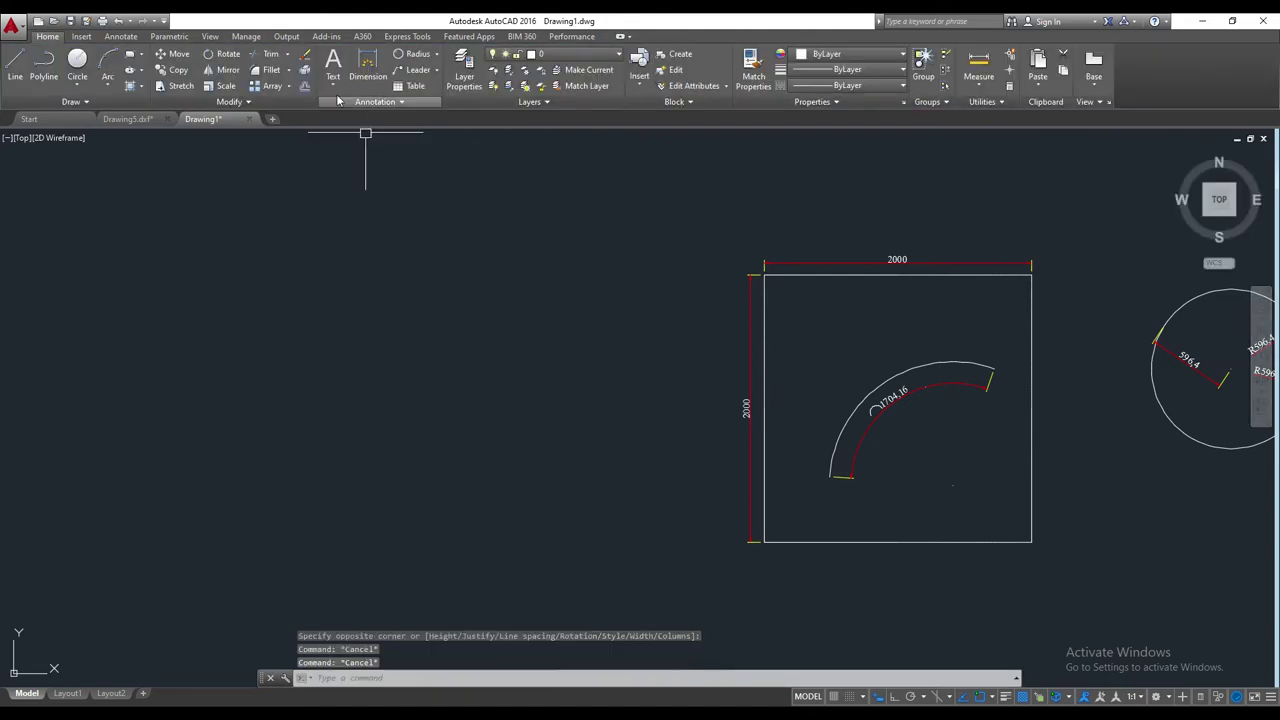
click(333, 84)
click(345, 131)
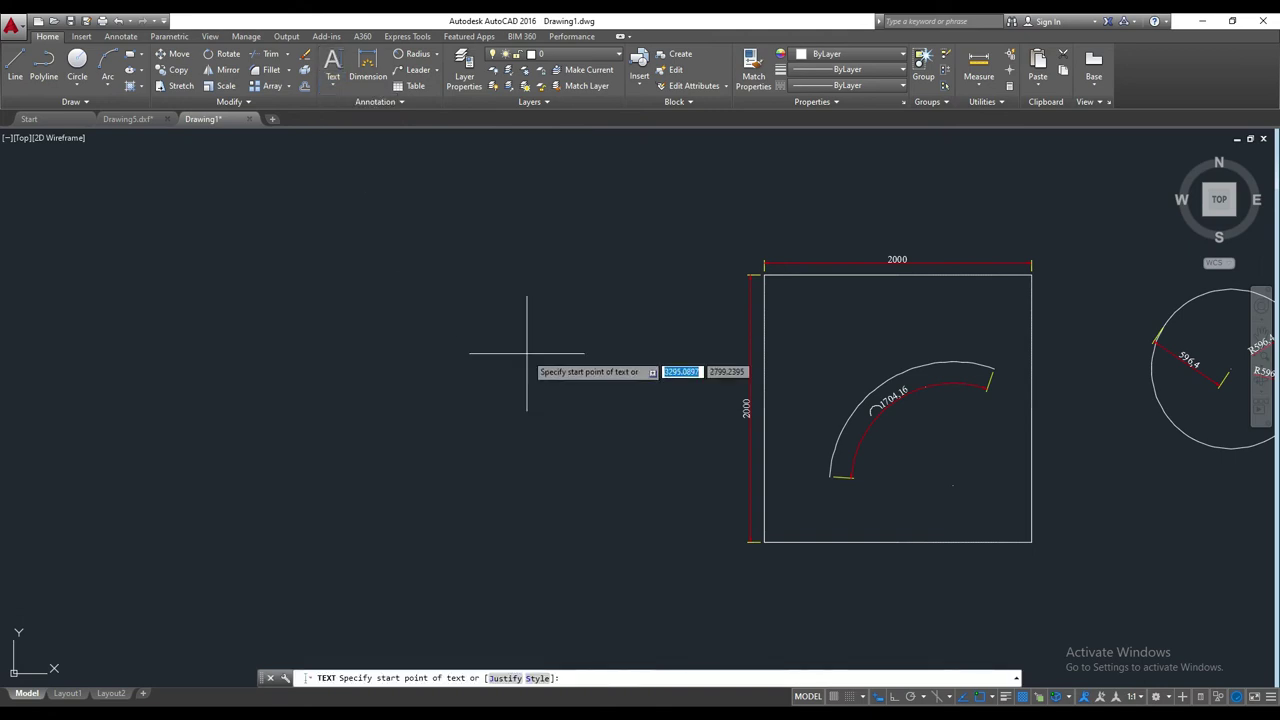
click(526, 350)
scroll(571, 351, up, 2)
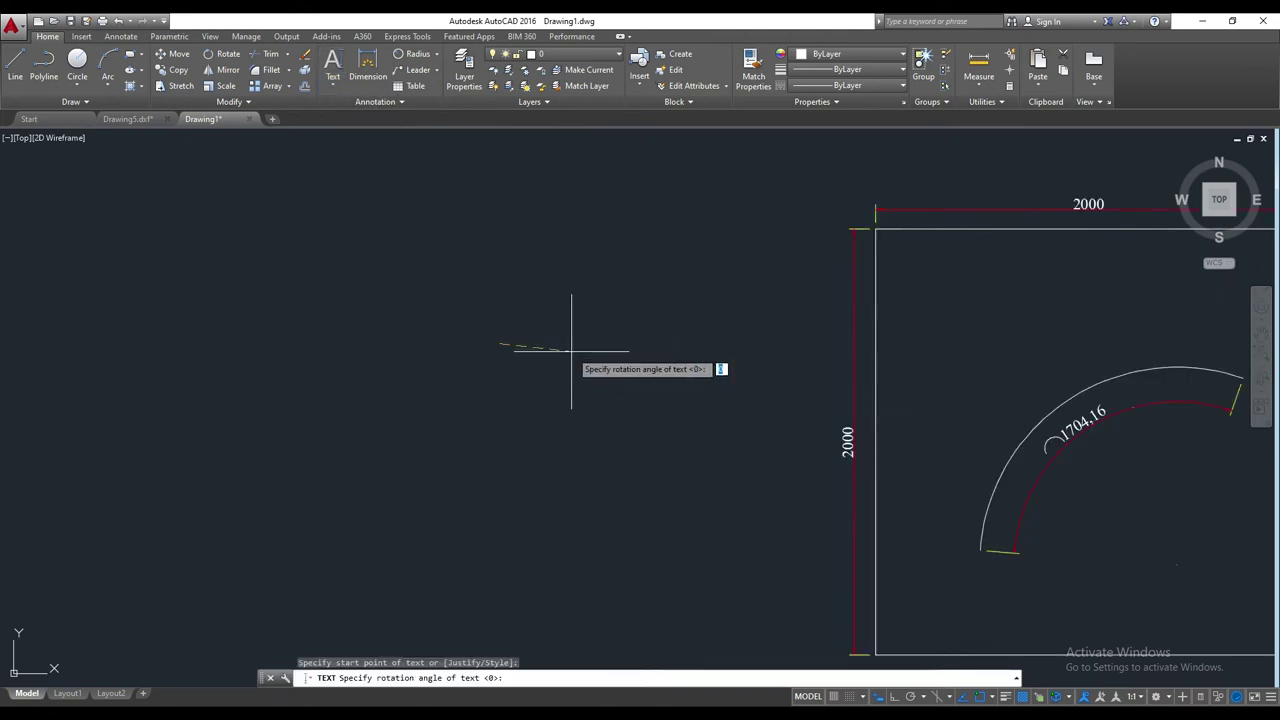
scroll(571, 351, up, 3)
scroll(600, 380, down, 3)
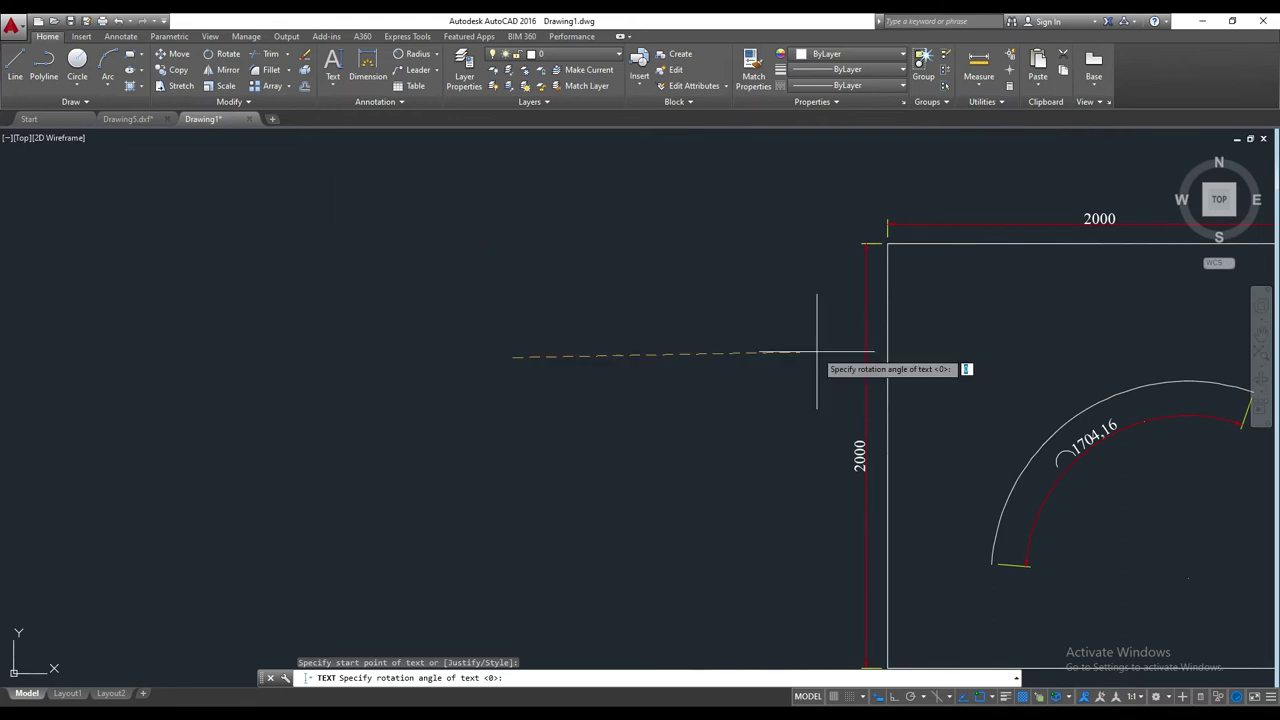
click(684, 271)
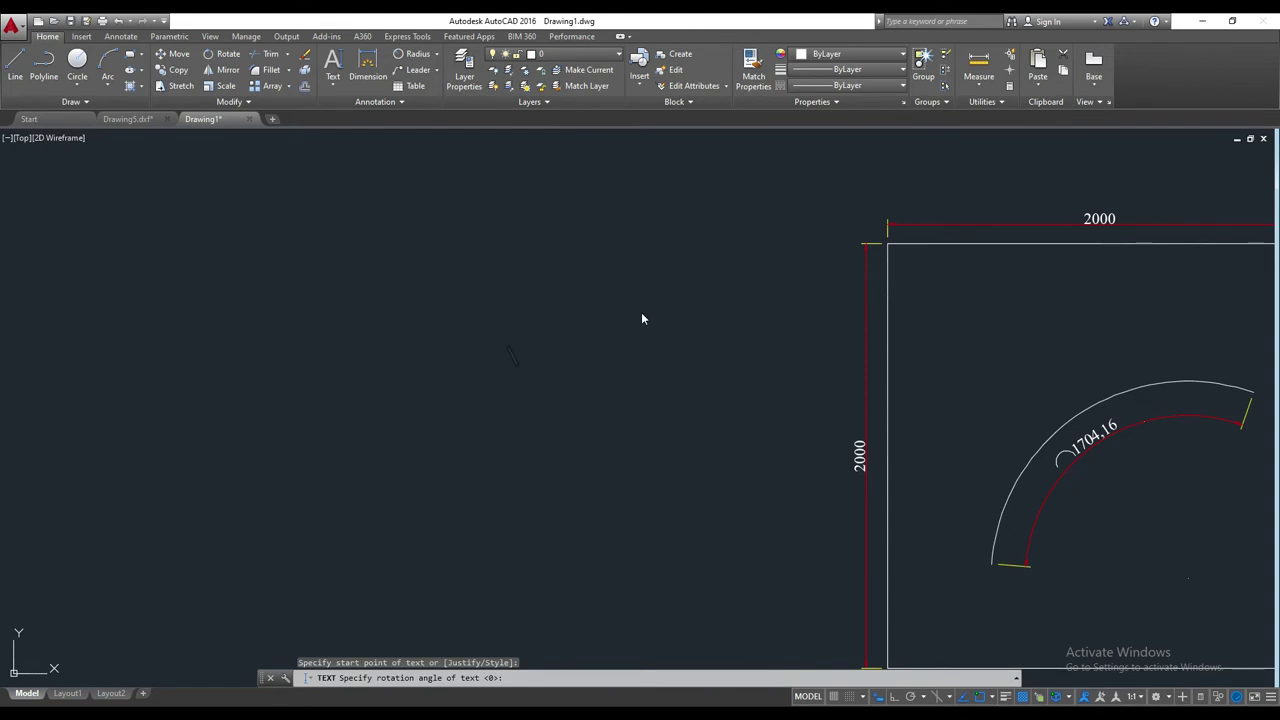
text(auto)
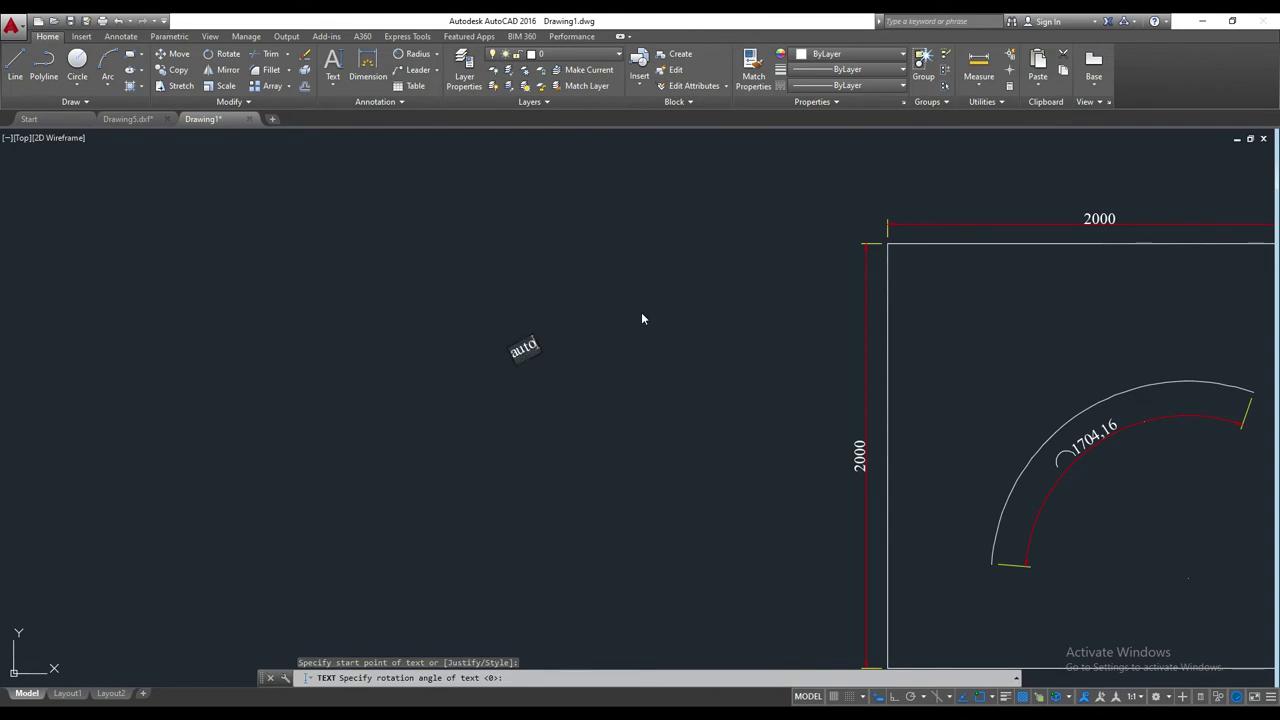
text(cad and cnc)
scroll(590, 386, up, 4)
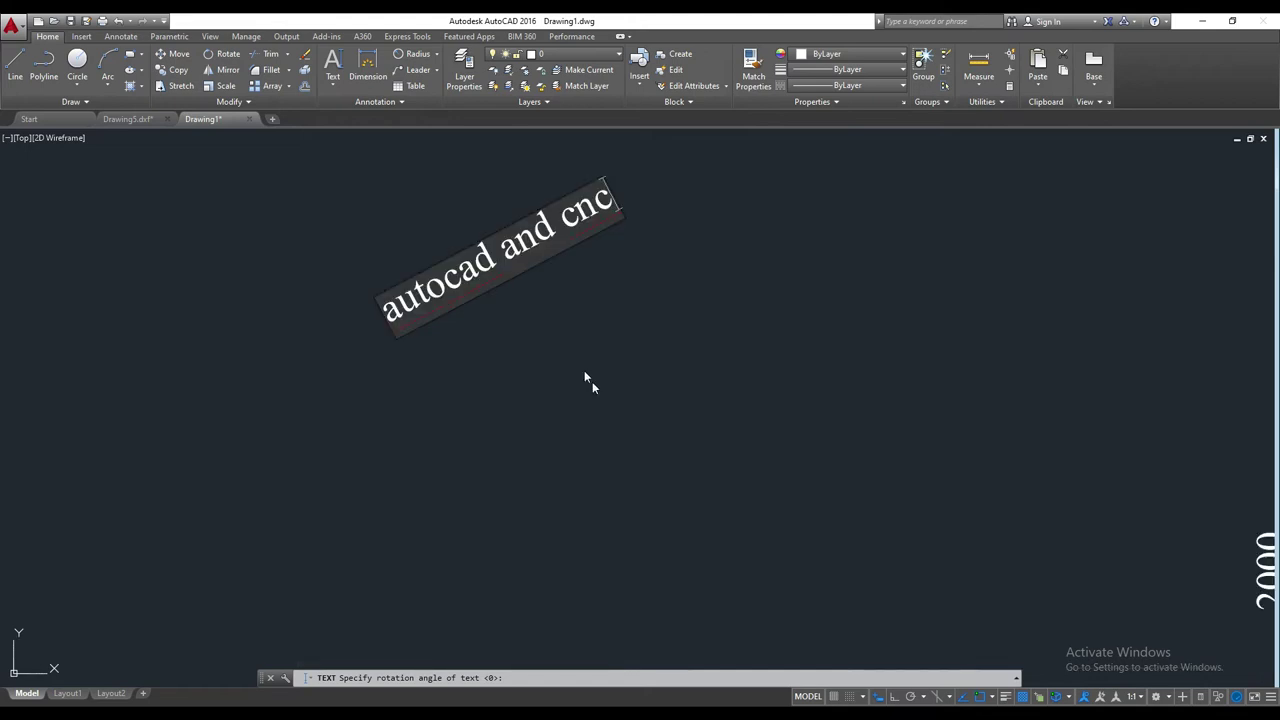
scroll(616, 404, down, 2)
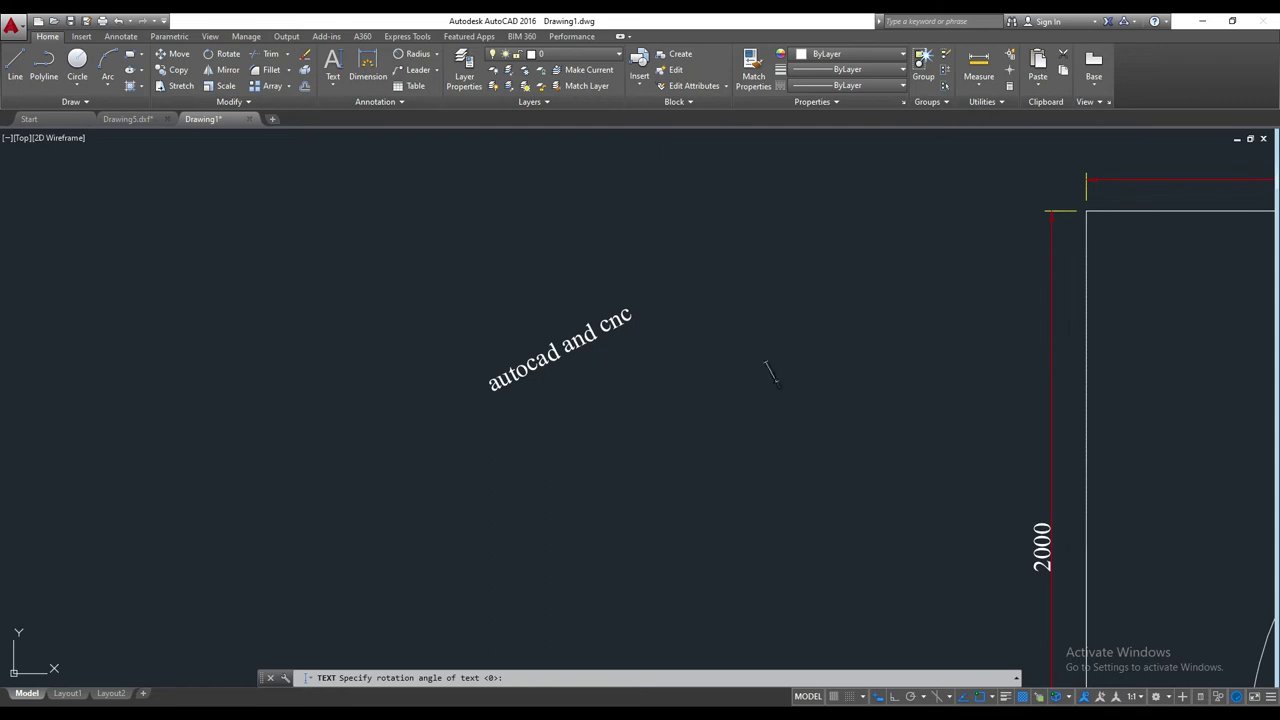
key(Escape)
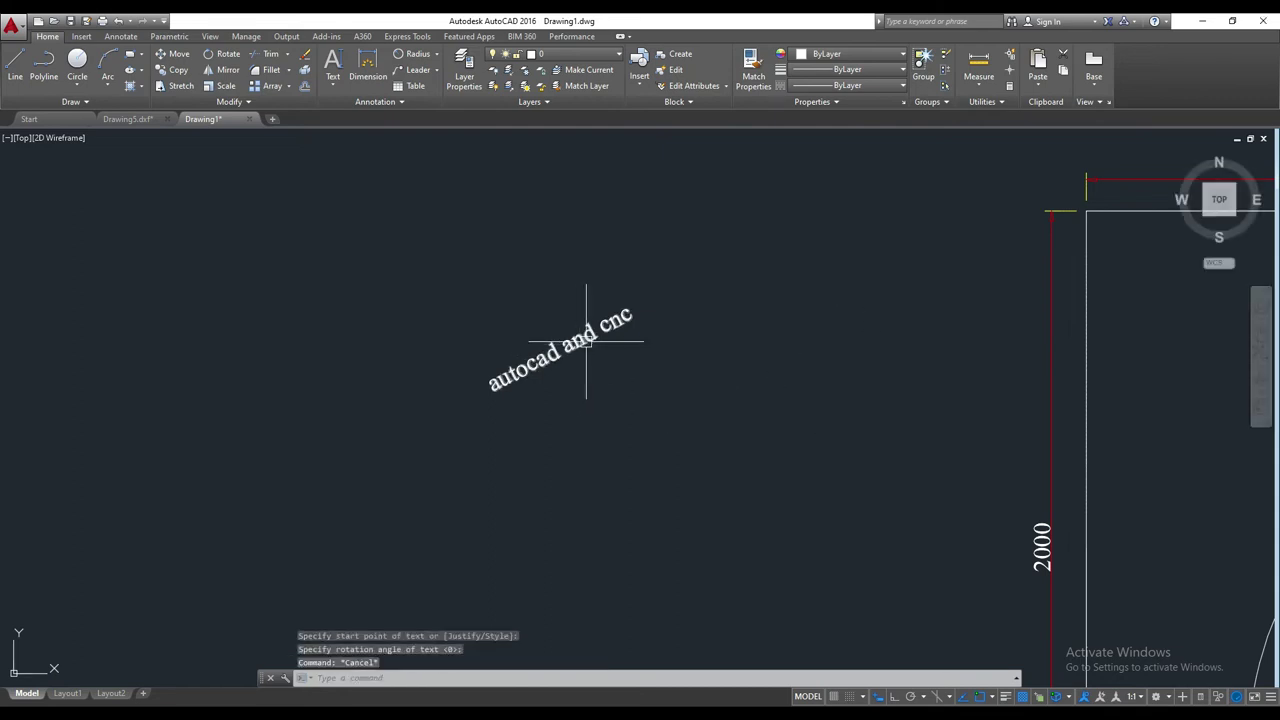
scroll(580, 337, down, 2)
click(558, 356)
scroll(558, 356, up, 2)
- Erase the selected text and write multiline text 'autocad and cnc' left of the square
key(Delete)
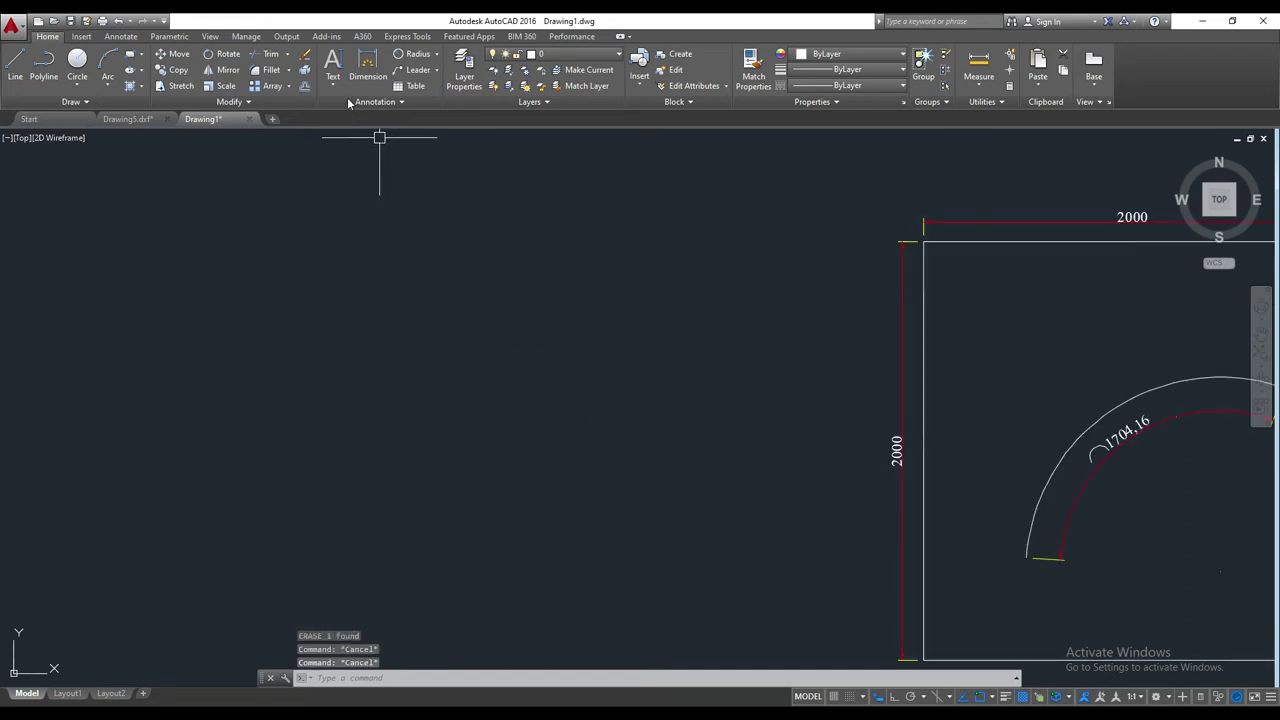
click(337, 86)
click(358, 108)
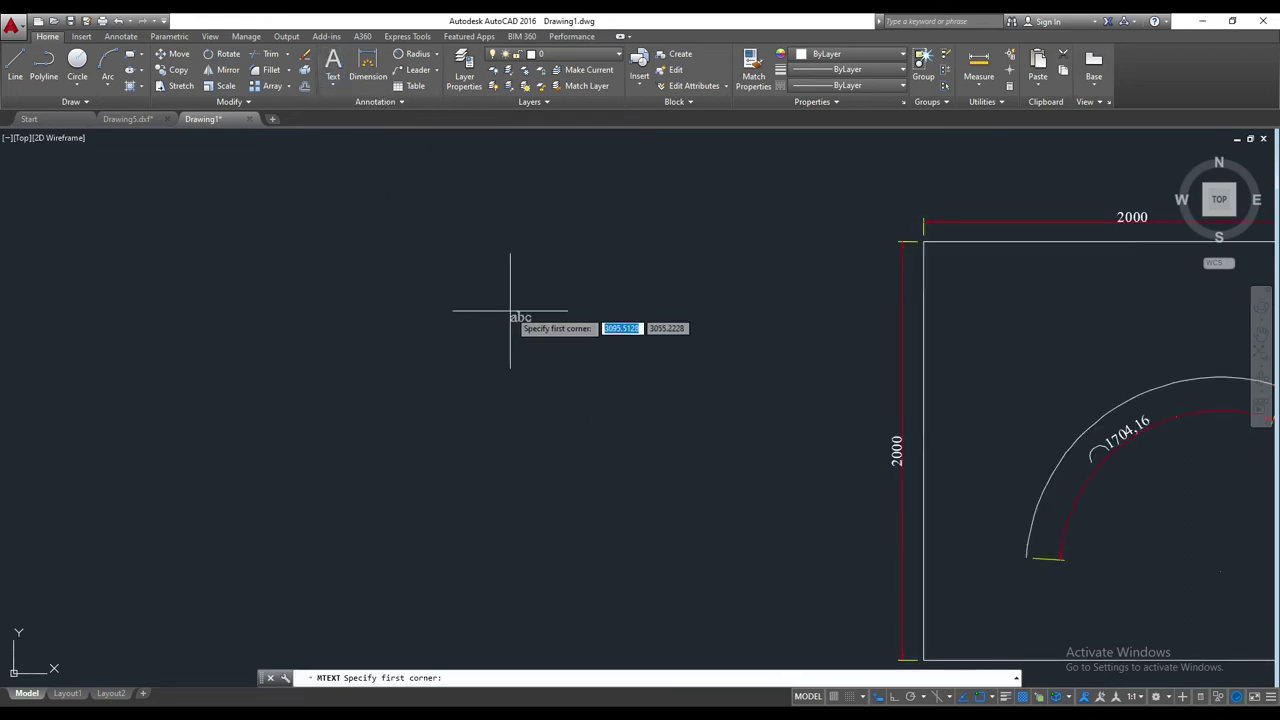
click(497, 290)
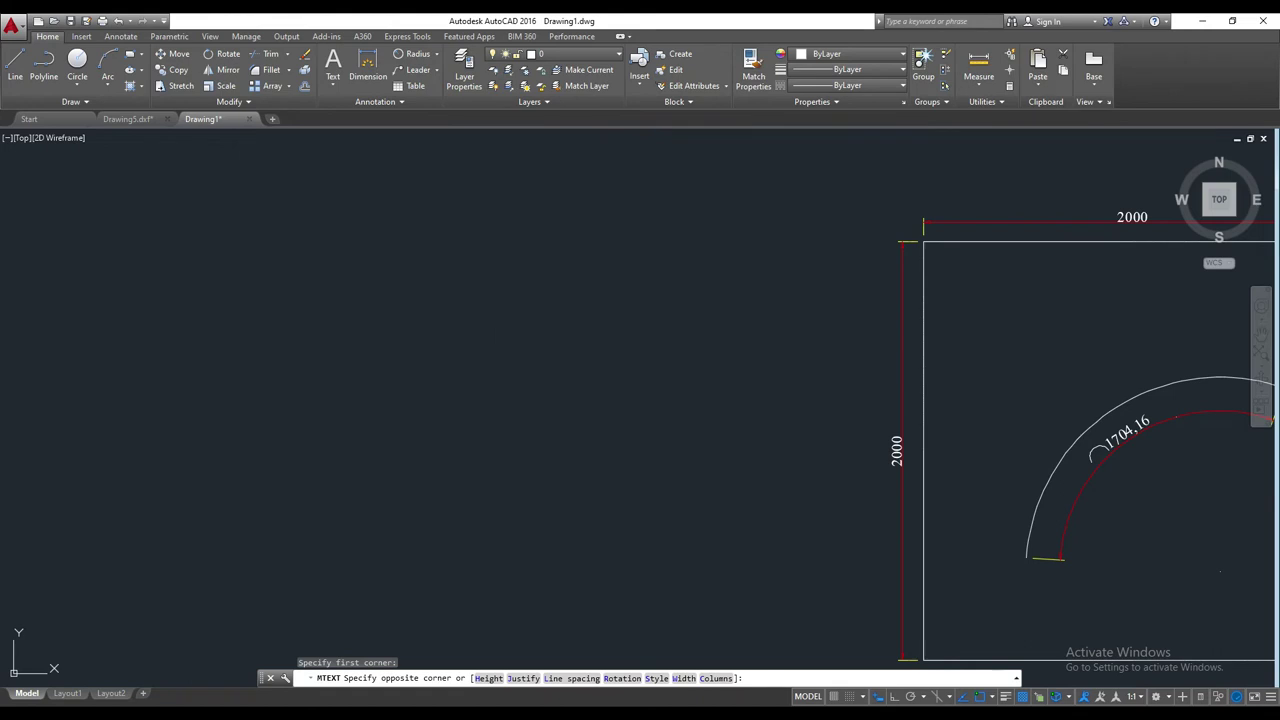
click(614, 340)
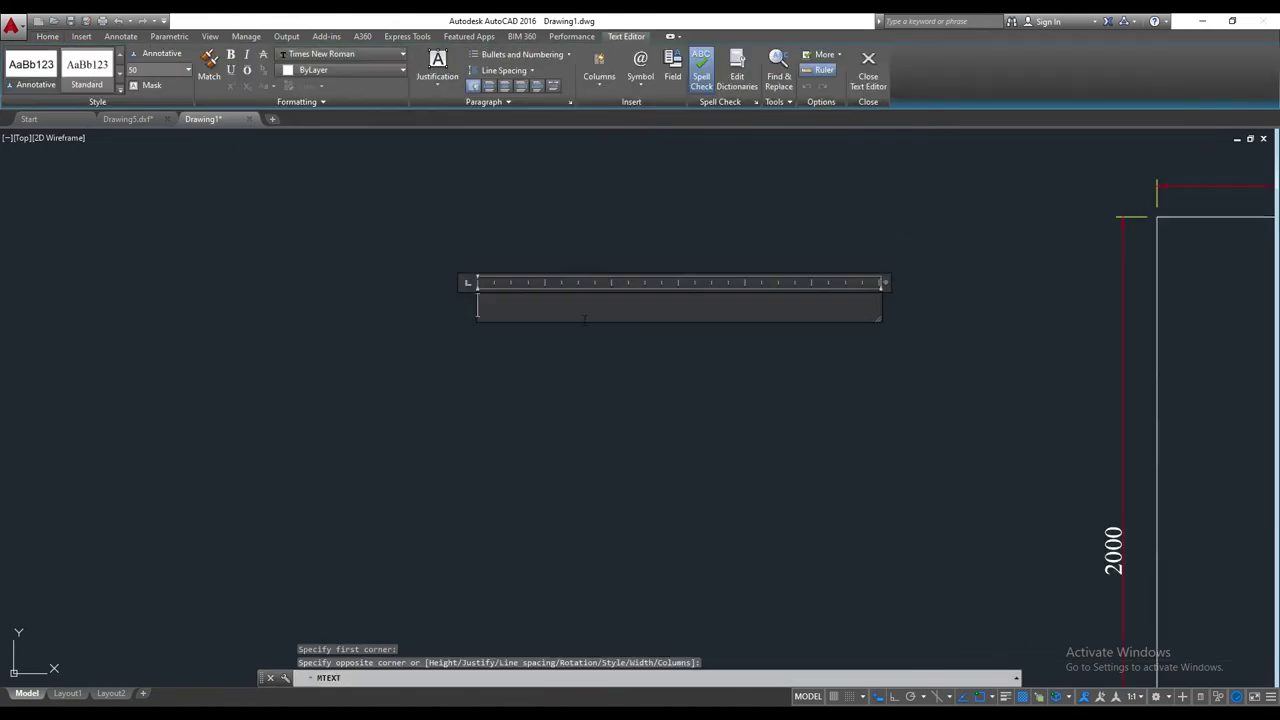
text(autocad and cnc)
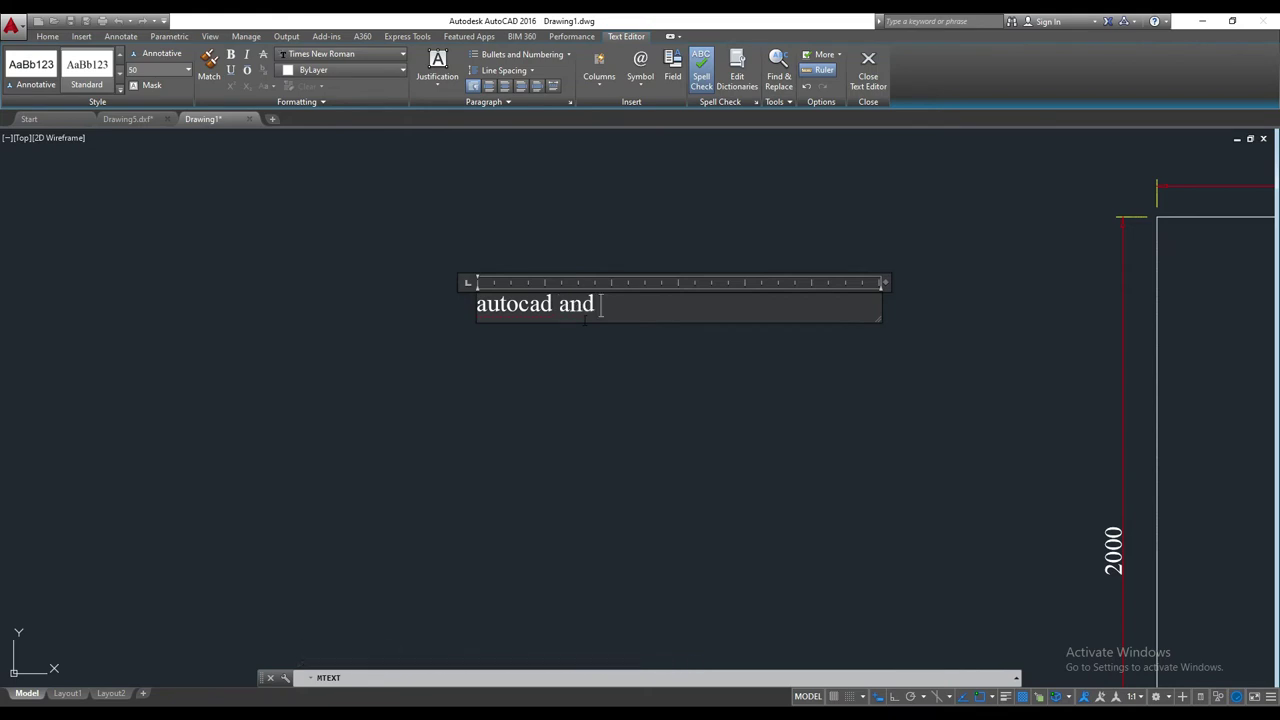
click(606, 411)
- Window-select the new 'autocad and cnc' text
scroll(689, 363, down, 3)
scroll(666, 360, up, 1)
click(586, 277)
click(468, 400)
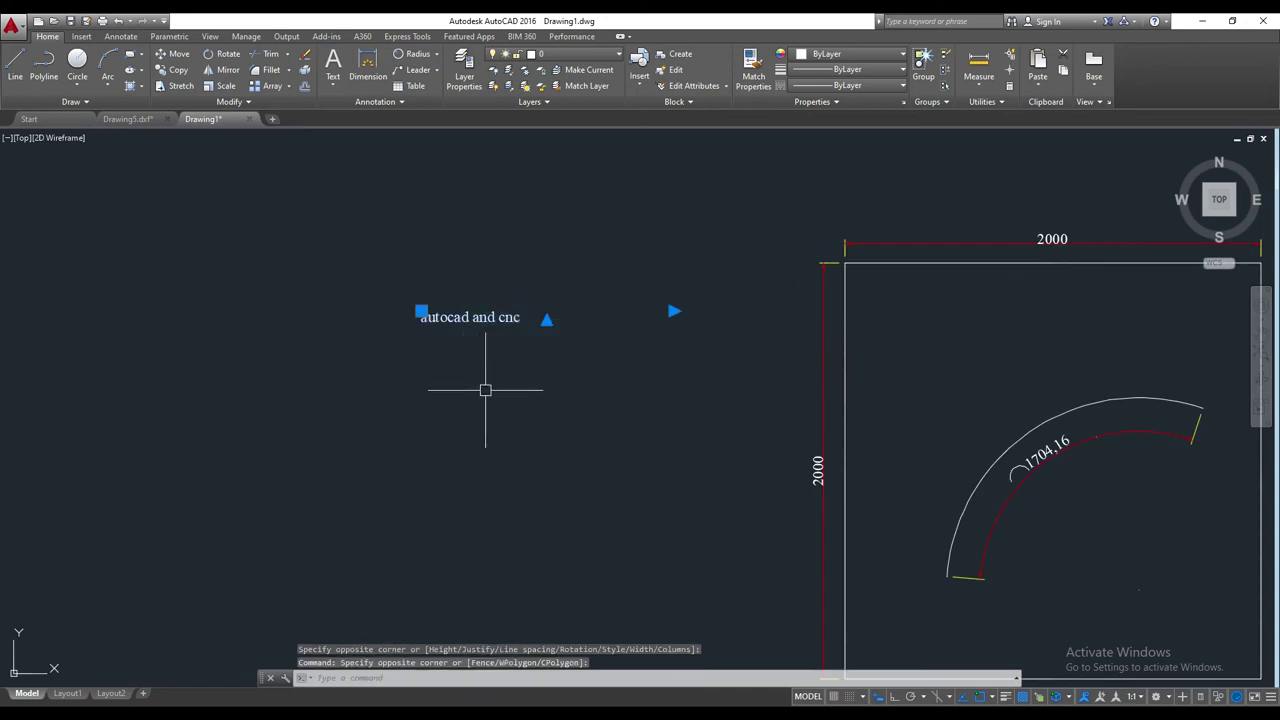
scroll(485, 390, up, 4)
scroll(478, 303, up, 2)
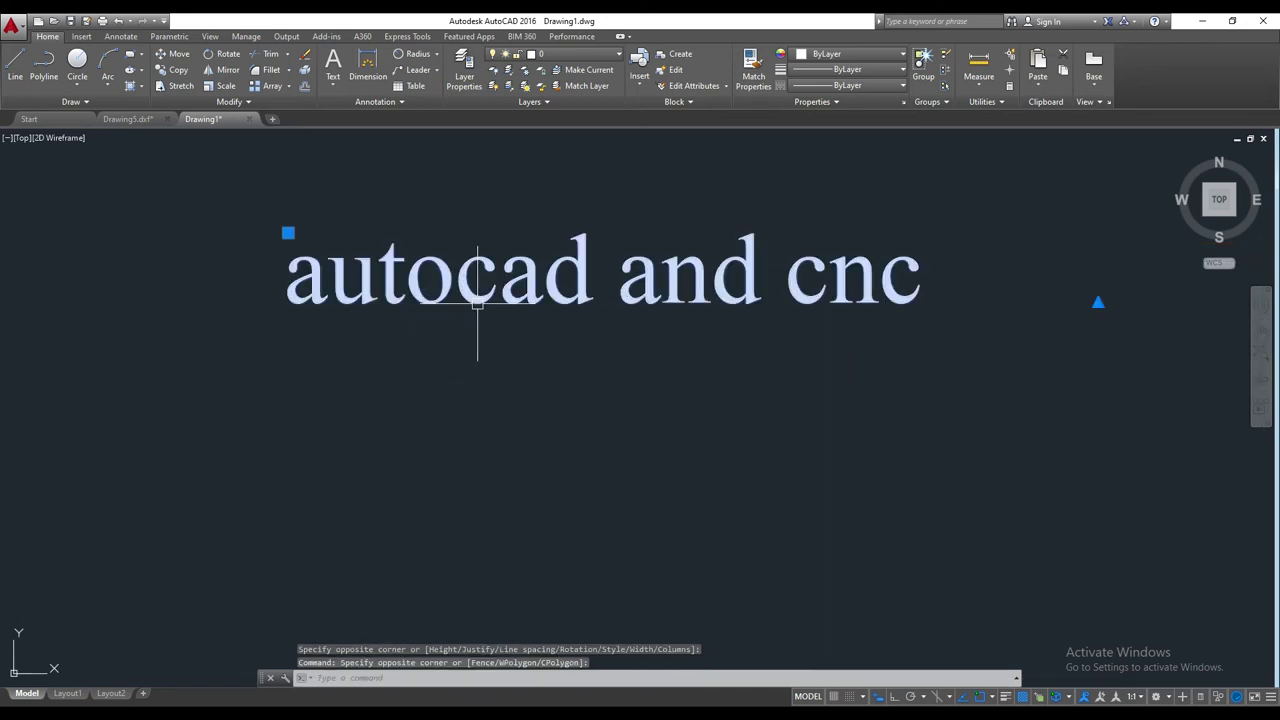
scroll(477, 303, up, 2)
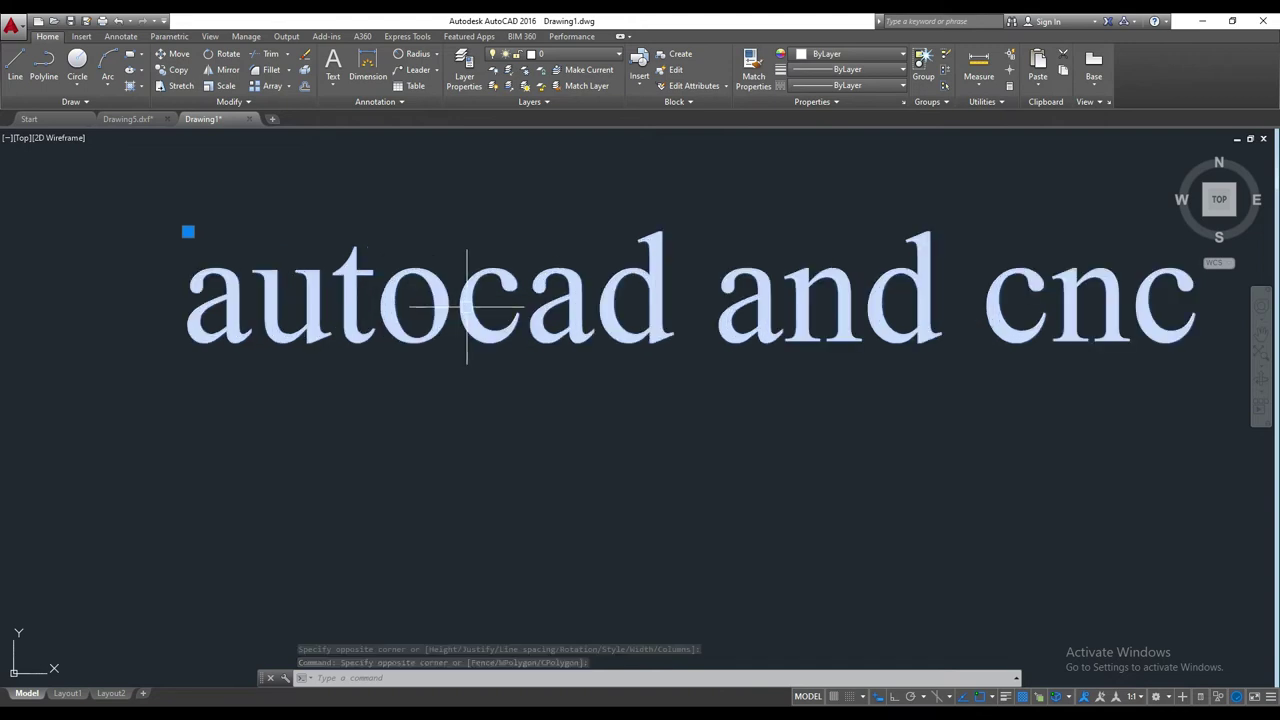
- Erase the 'autocad and cnc' text, then delete every remaining object
middle_drag(506, 322, 520, 334)
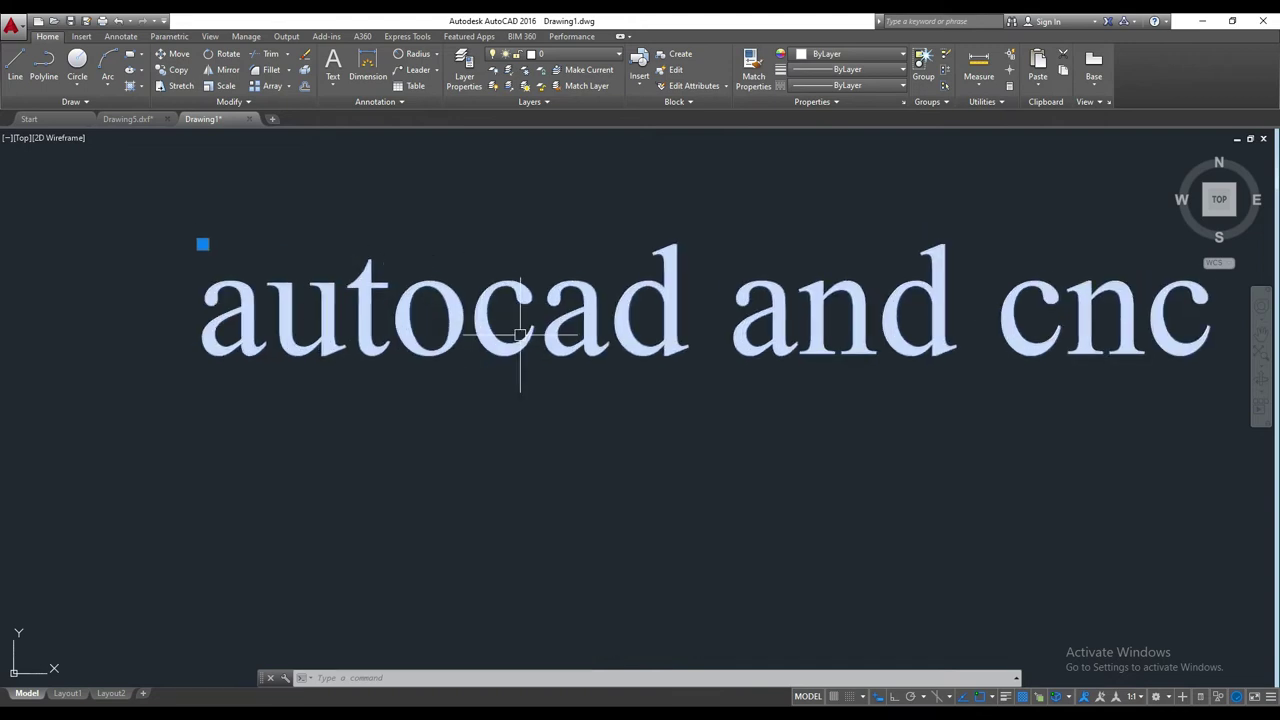
scroll(600, 338, down, 6)
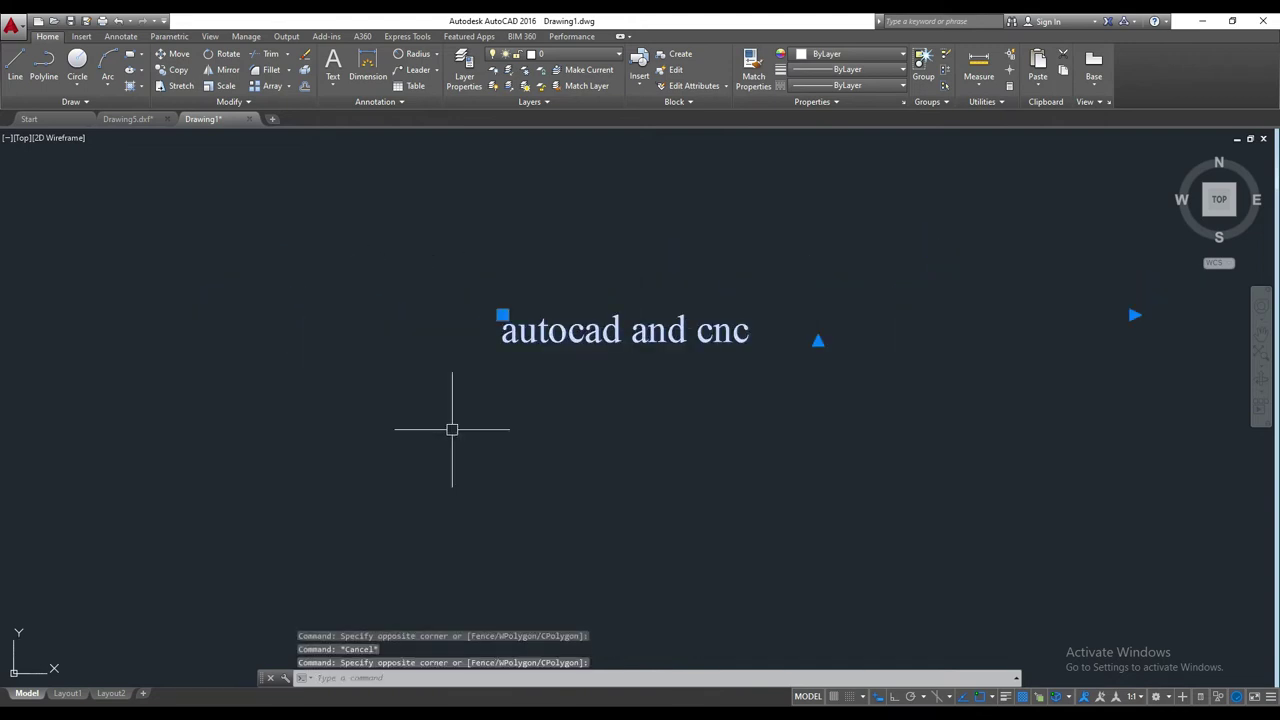
key(Delete)
scroll(451, 429, down, 3)
scroll(670, 405, up, 2)
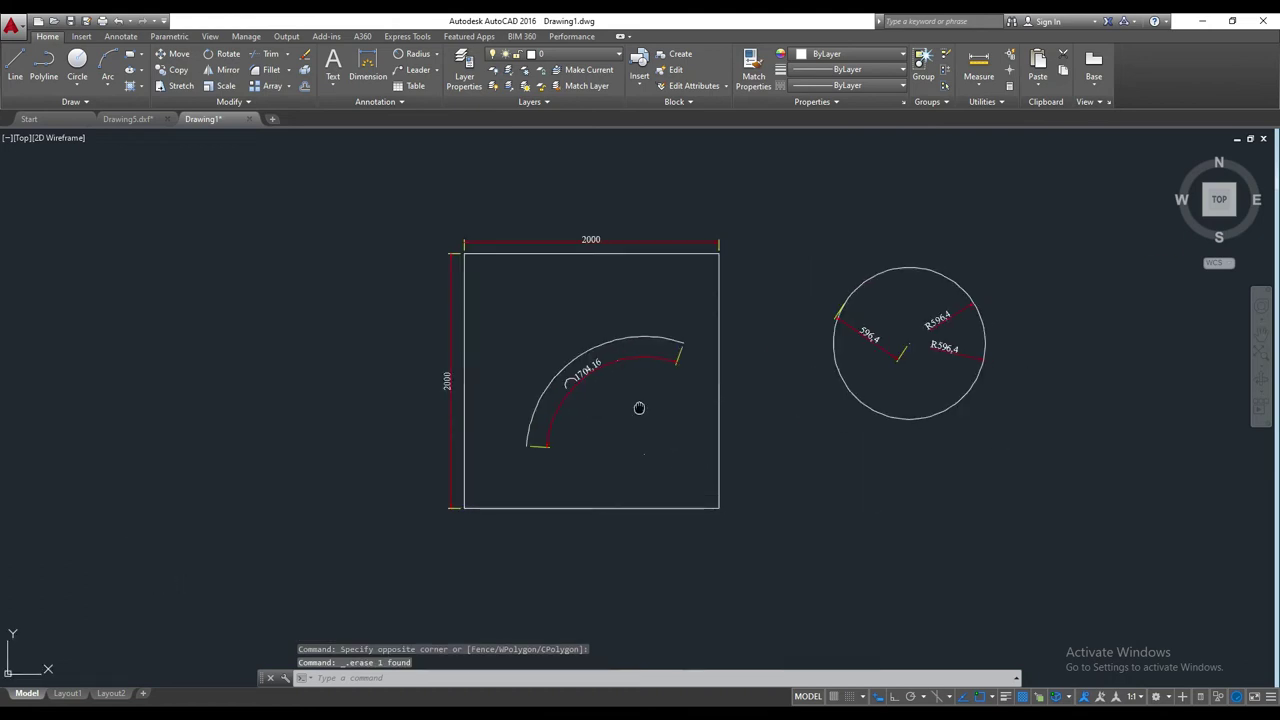
scroll(655, 390, up, 2)
middle_drag(652, 390, 646, 393)
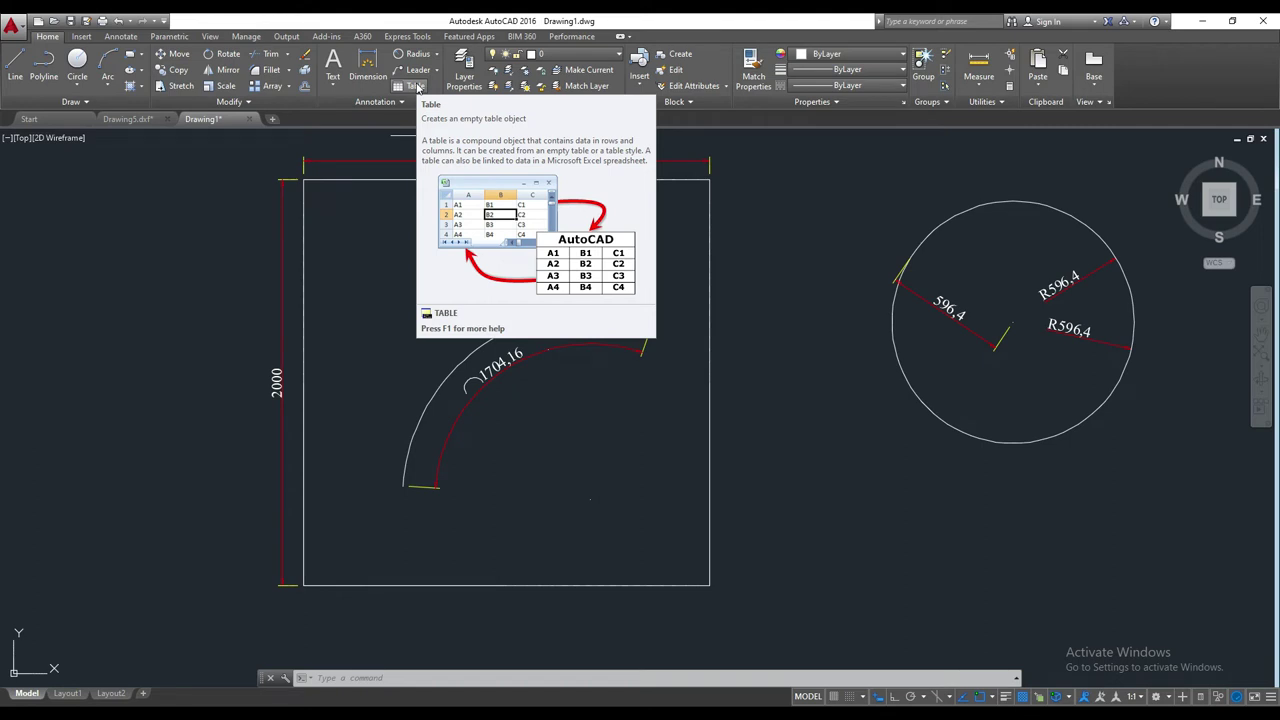
key(Delete)
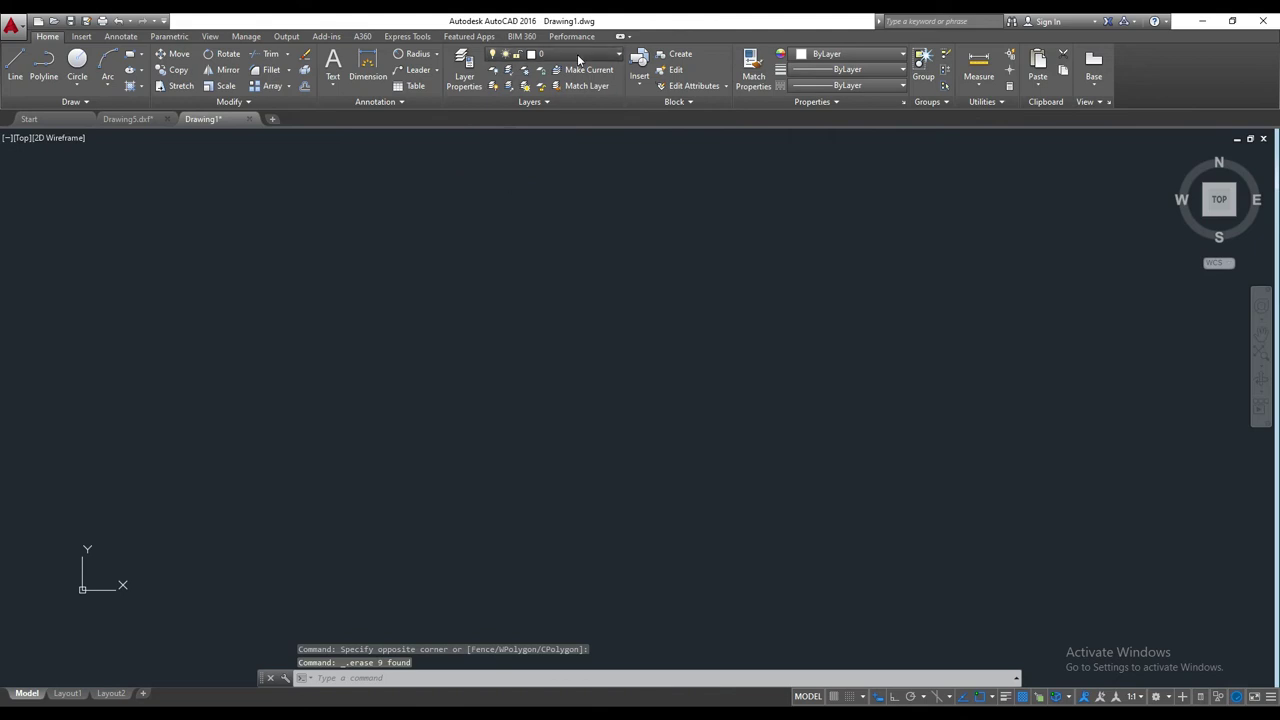
- Keep layer 0 current and open the Layer Properties Manager with LA
click(578, 60)
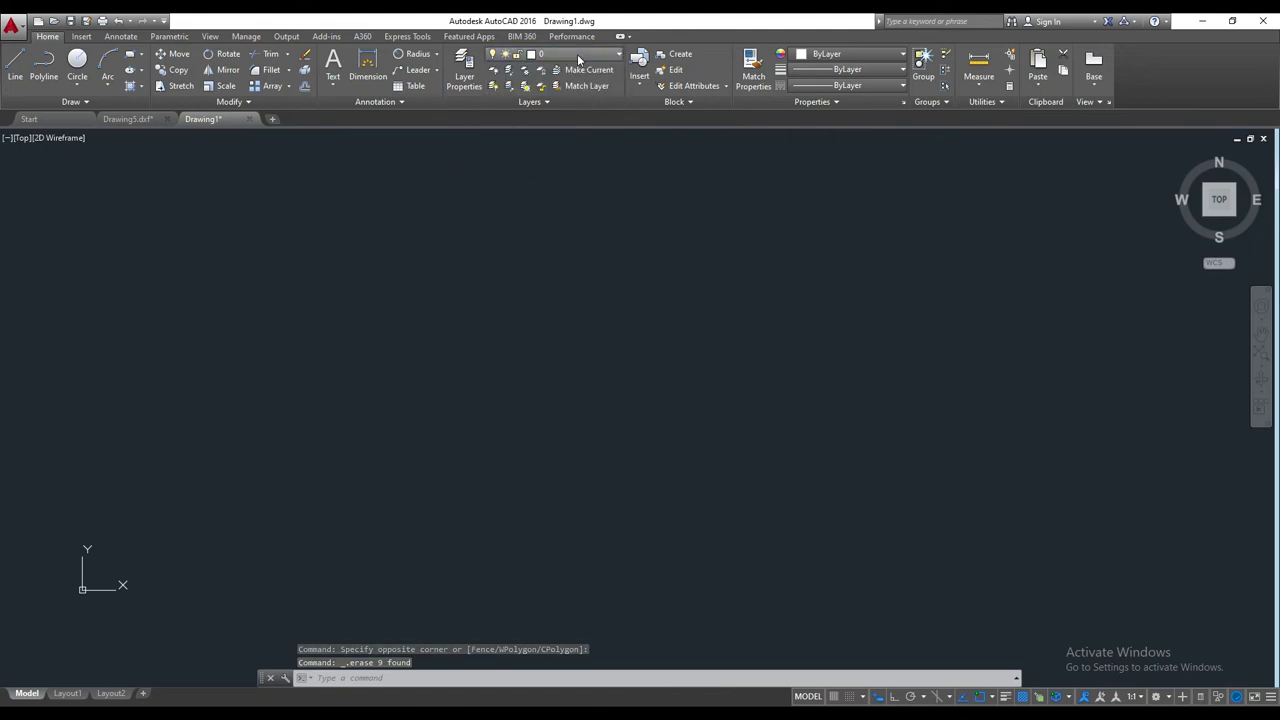
key(Escape)
key(Escape)
text(LA)
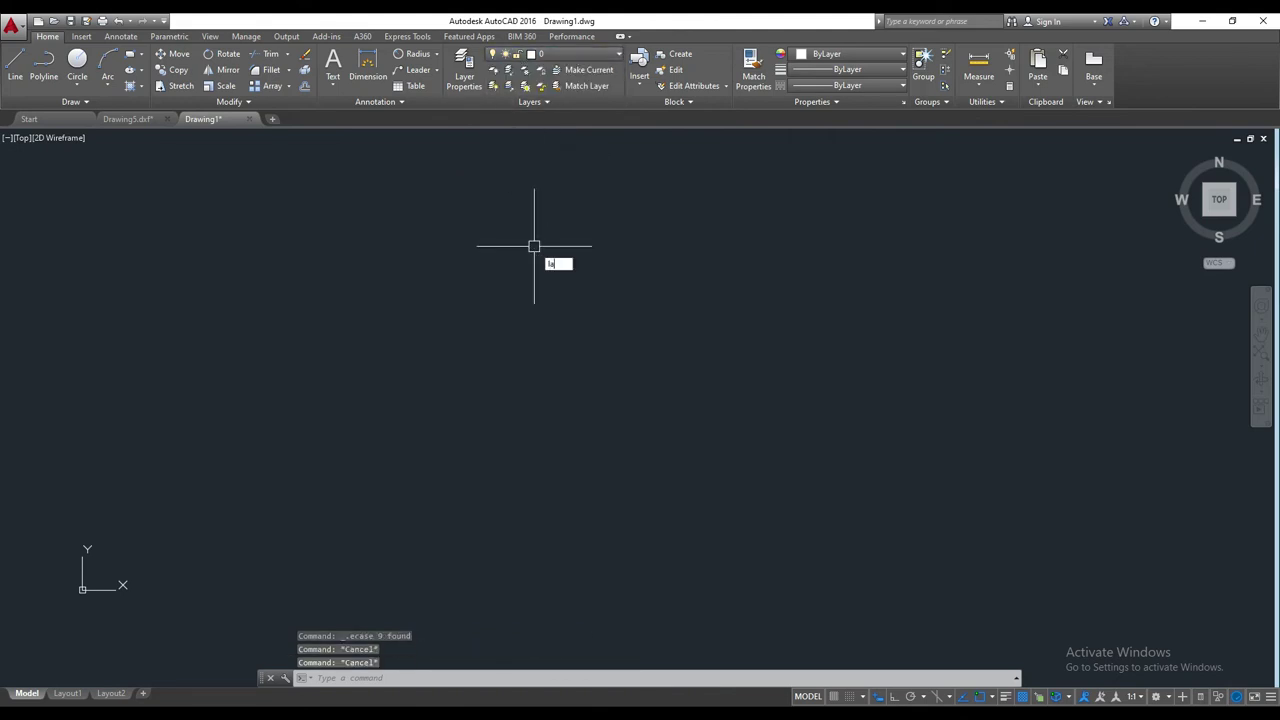
key(Return)
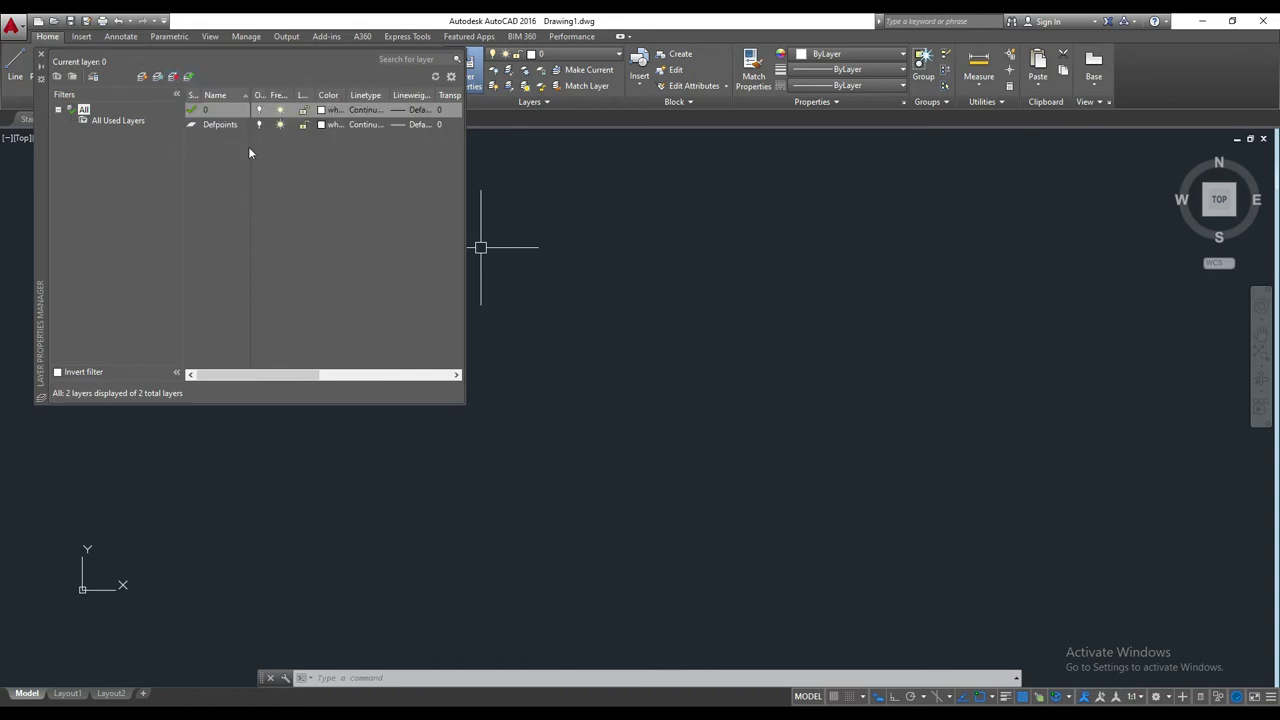
- Create nine new layers, Layer1 through Layer9
click(143, 77)
click(143, 77)
click(143, 77)
click(143, 77)
click(143, 77)
click(143, 77)
click(143, 77)
click(143, 77)
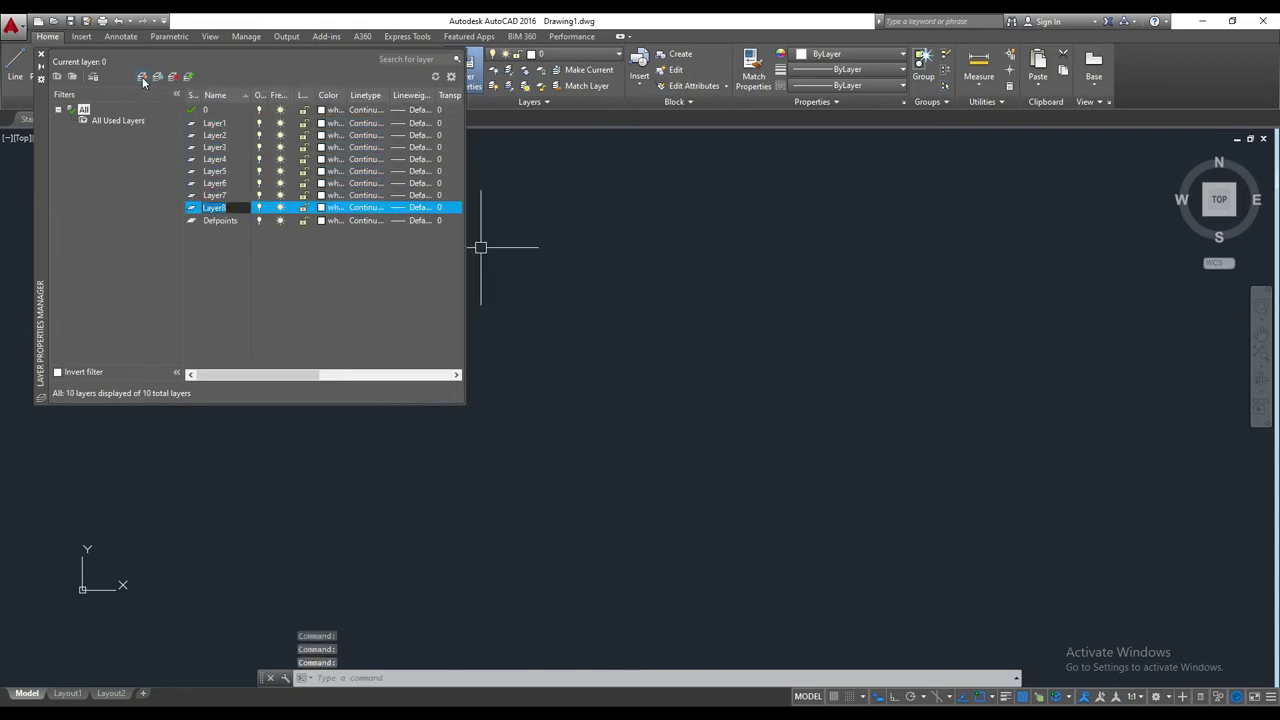
click(143, 77)
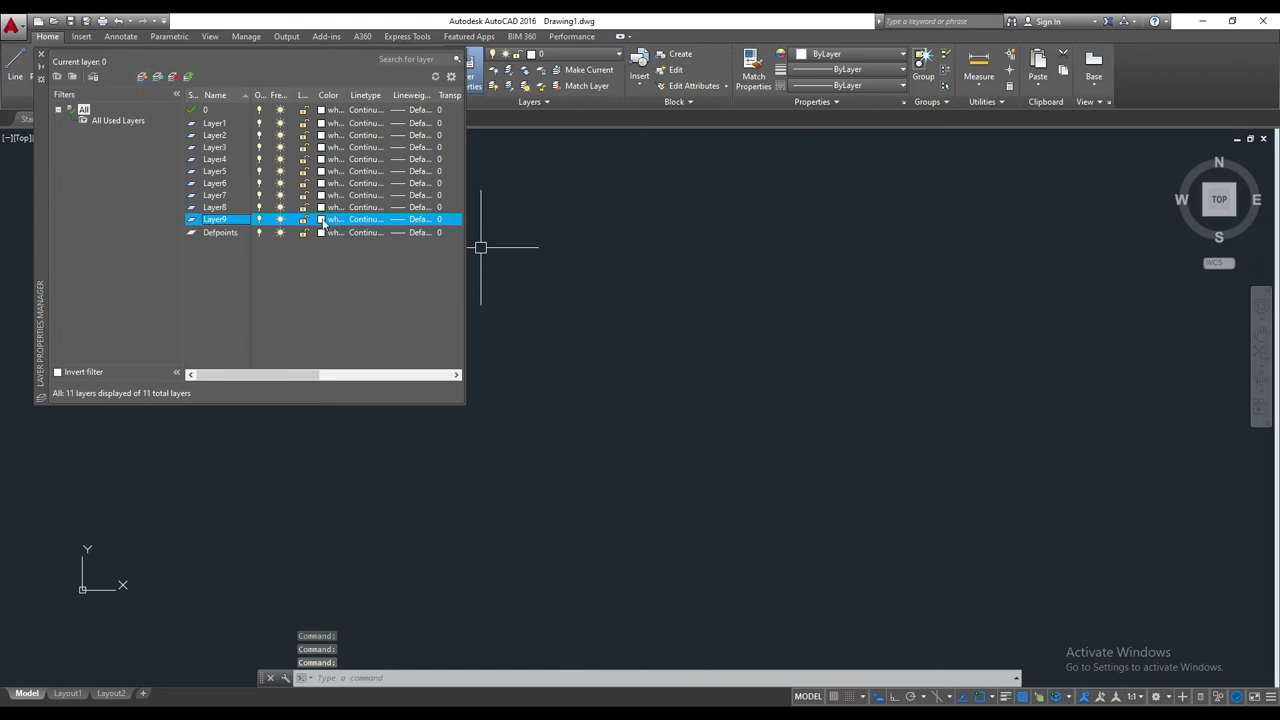
- Colour Layer9 with index 175 and Layer6 with index 110
click(322, 220)
click(1029, 304)
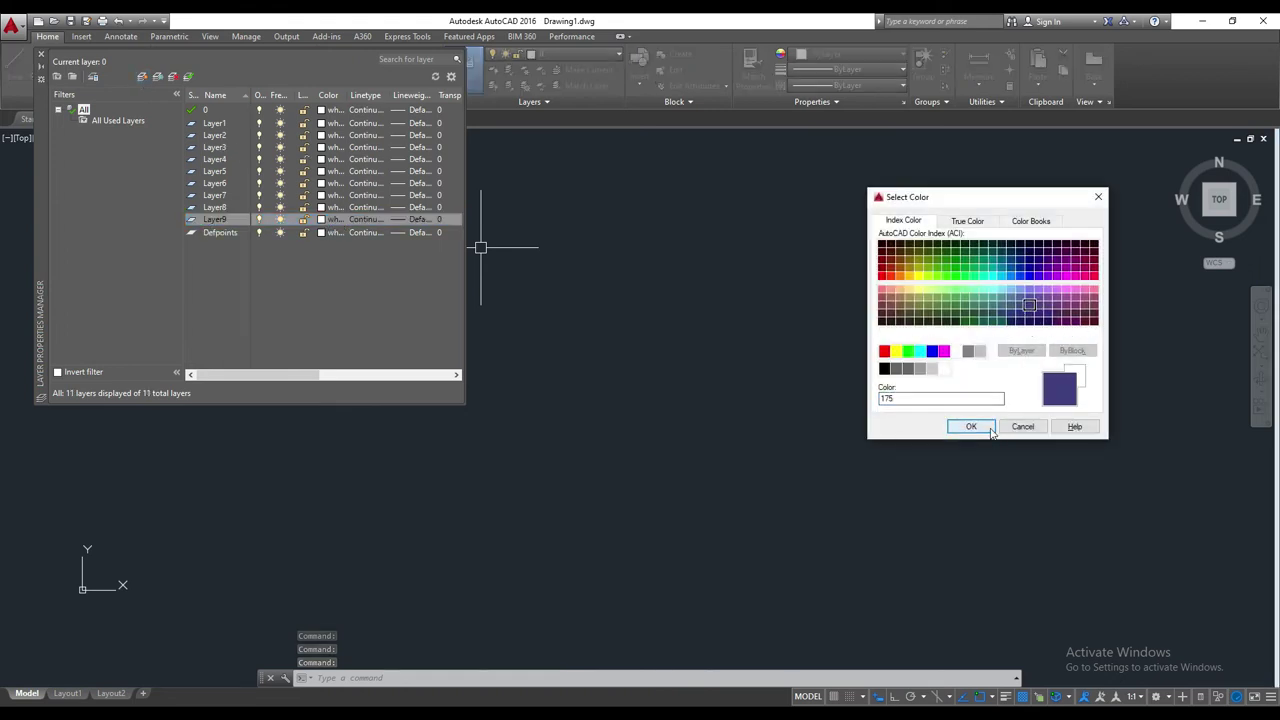
click(971, 426)
click(330, 183)
click(974, 275)
click(971, 426)
key(Escape)
key(Escape)
key(Escape)
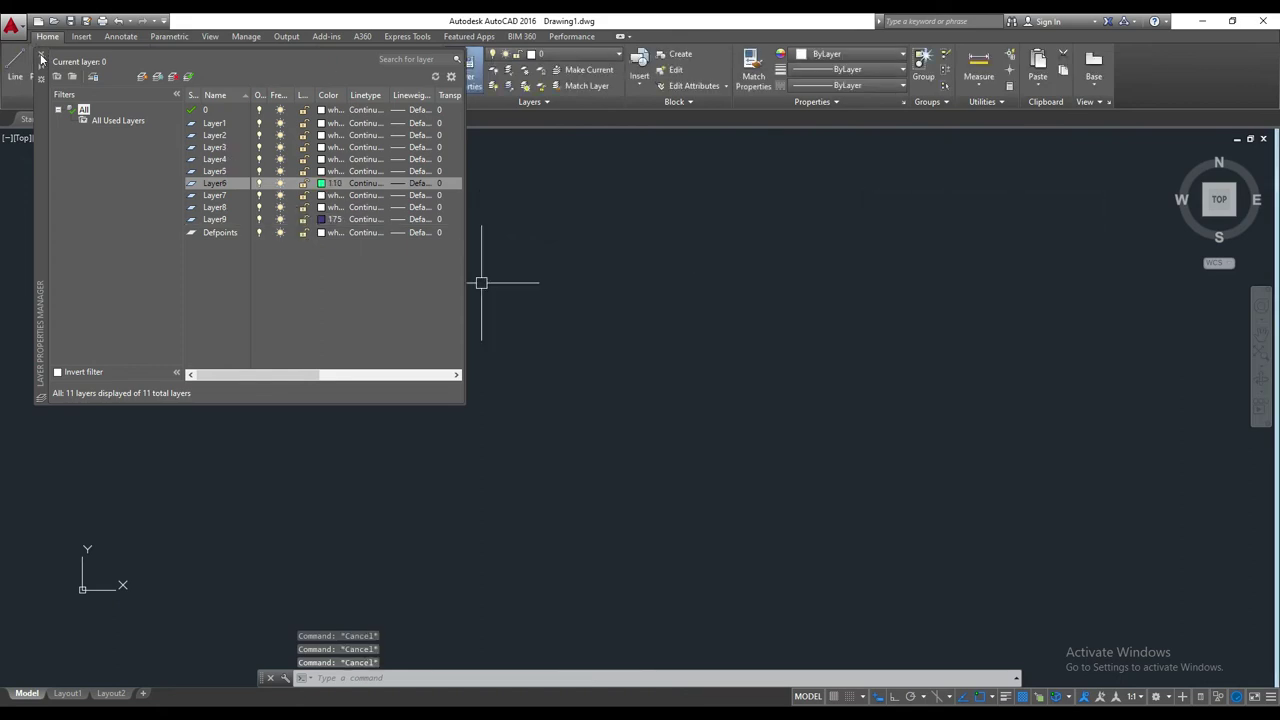
- Close the layer properties palette and pan the empty drawing
click(41, 59)
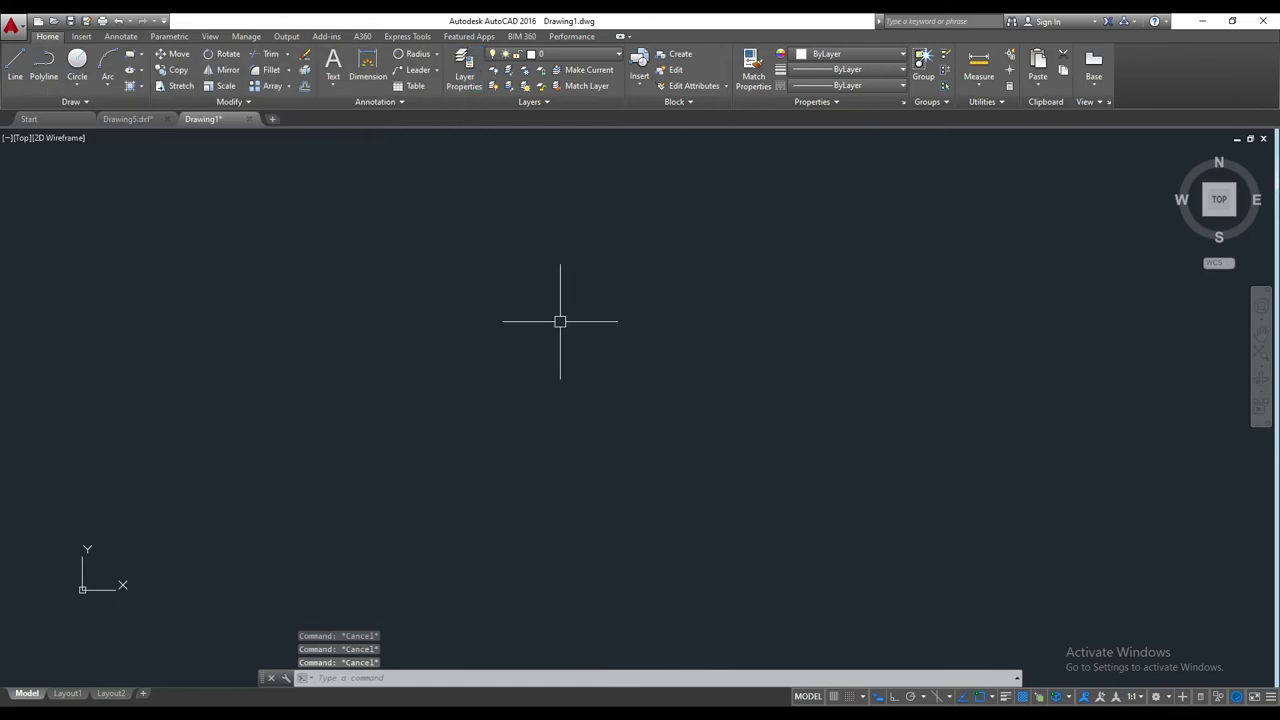
scroll(531, 306, down, 2)
middle_drag(668, 213, 545, 340)
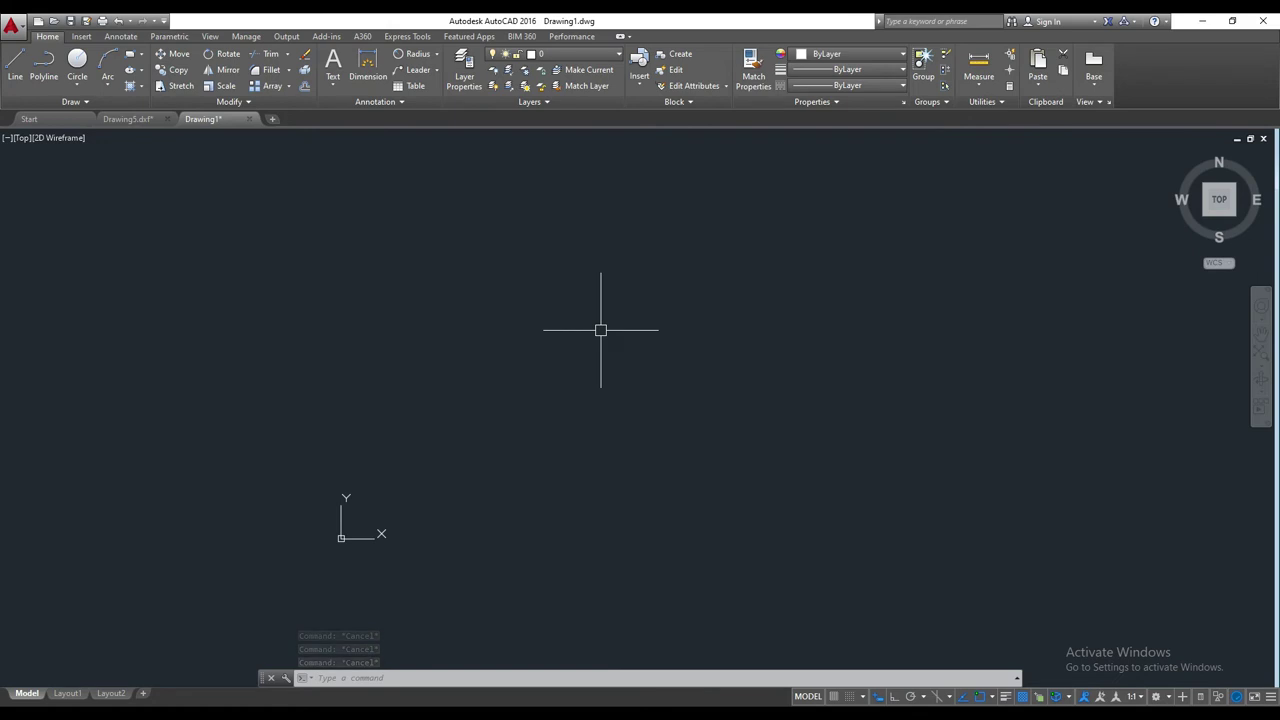
click(137, 120)
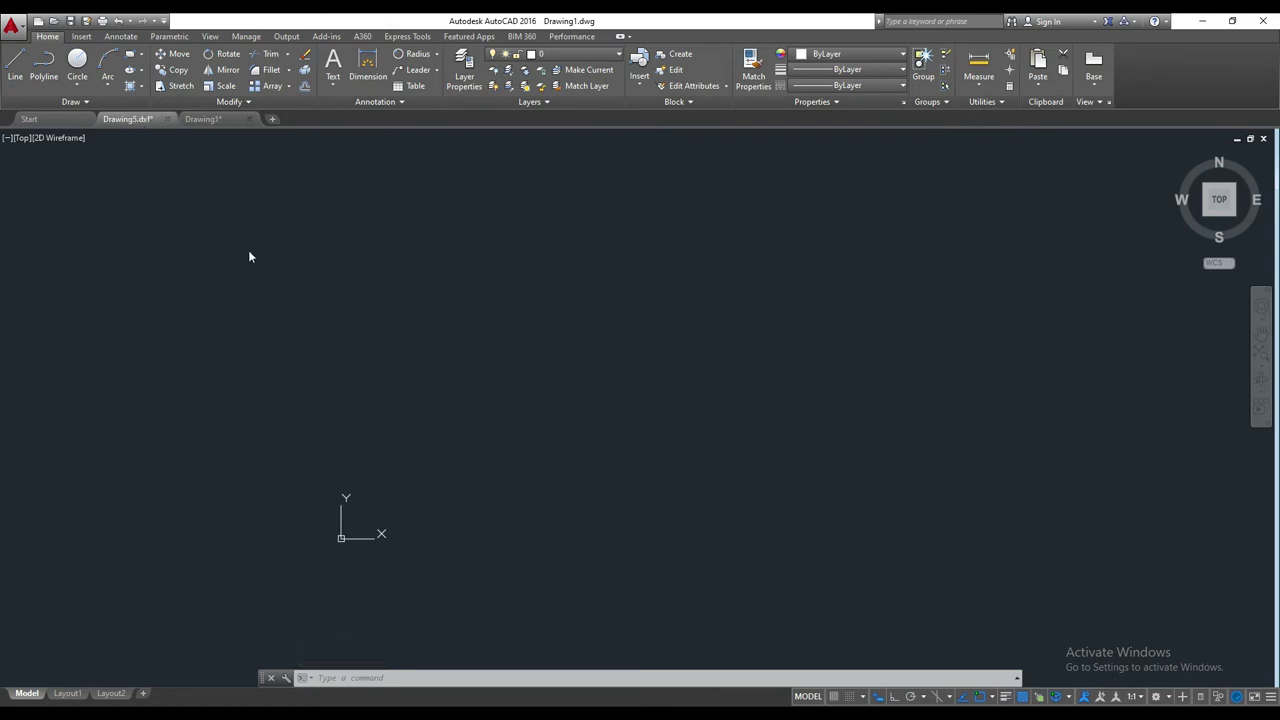
scroll(669, 323, up, 6)
middle_drag(669, 323, 443, 380)
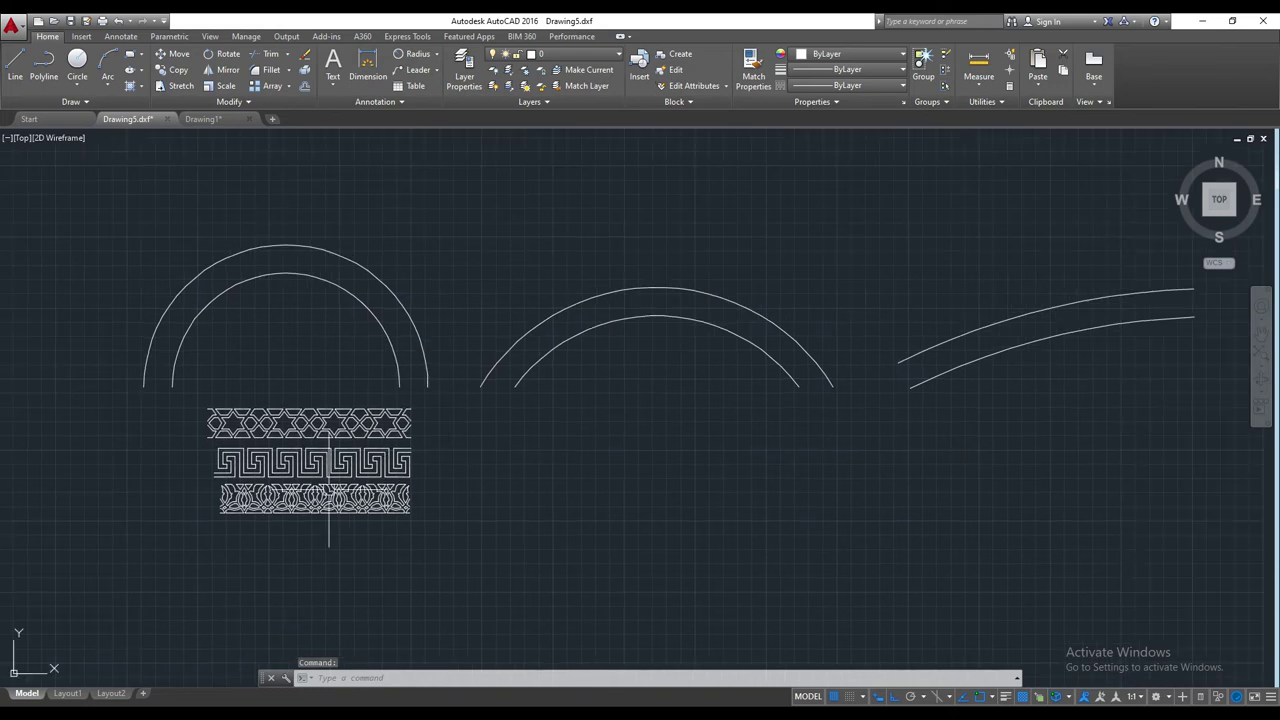
scroll(270, 497, up, 3)
scroll(410, 470, down, 2)
middle_drag(410, 470, 510, 493)
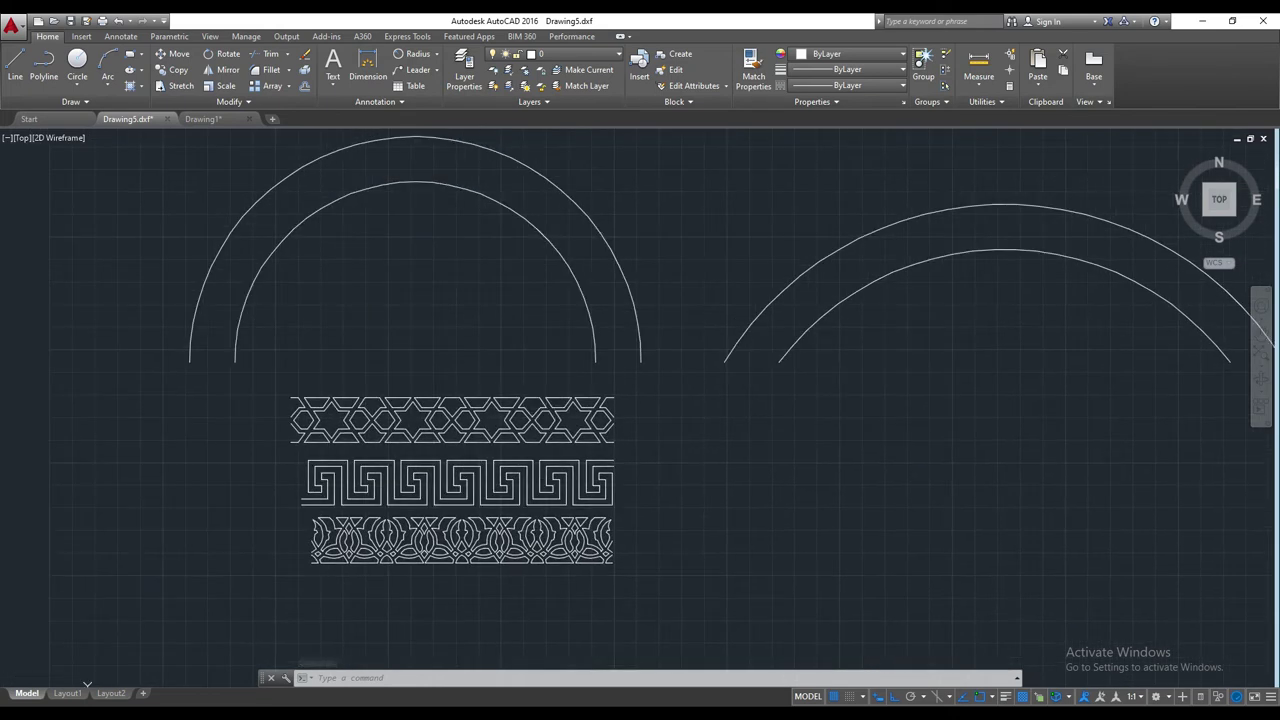
scroll(549, 314, down, 2)
drag(560, 239, 508, 286)
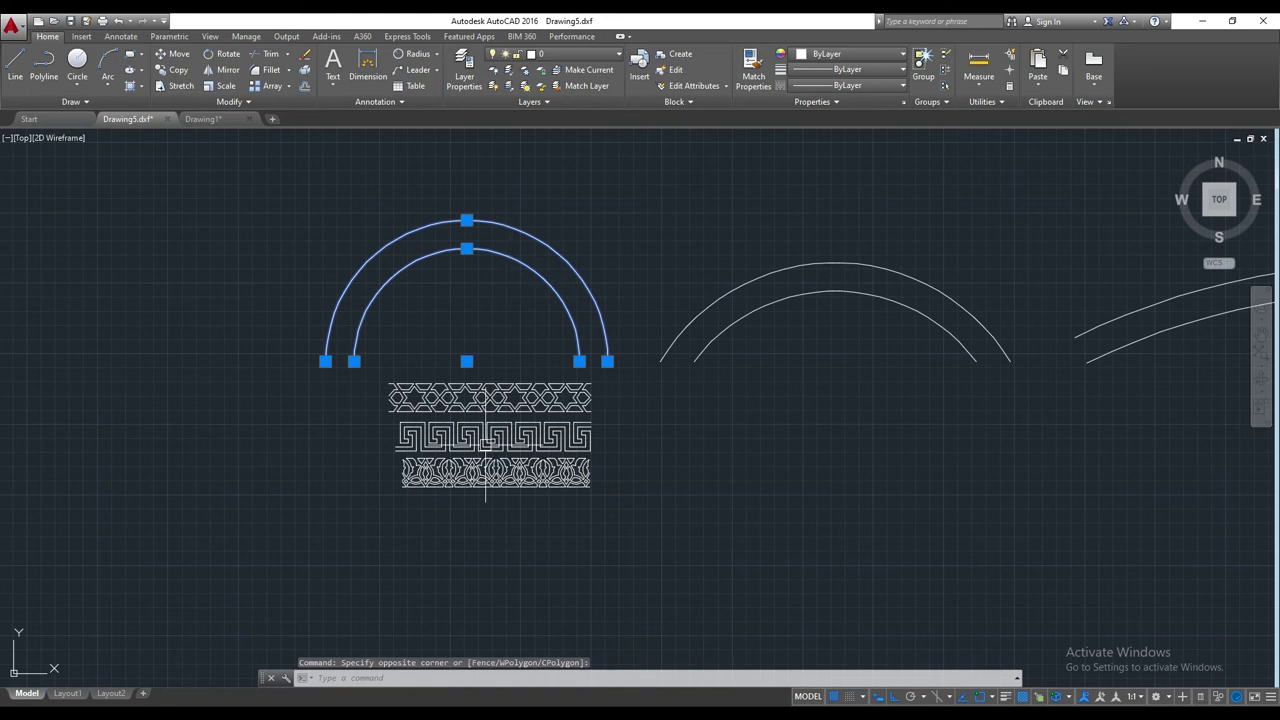
key(Escape)
scroll(457, 471, up, 4)
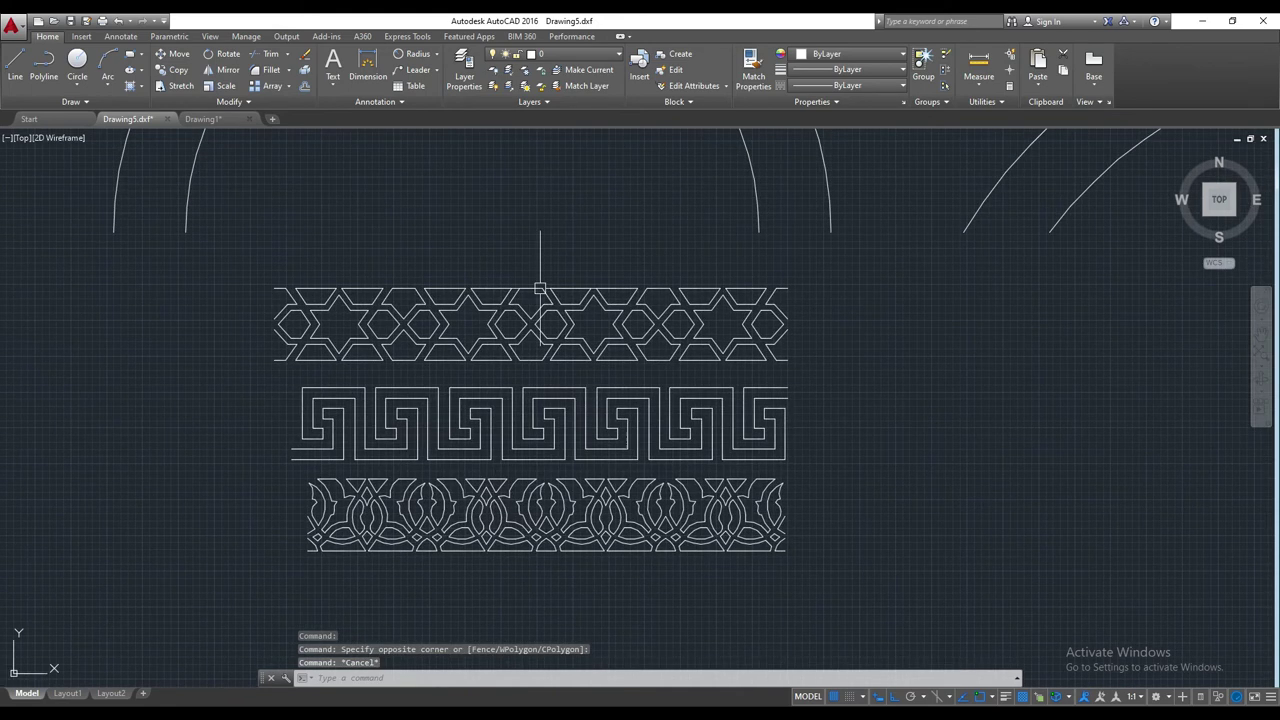
scroll(540, 290, down, 3)
scroll(560, 260, up, 1)
scroll(620, 300, up, 1)
click(666, 348)
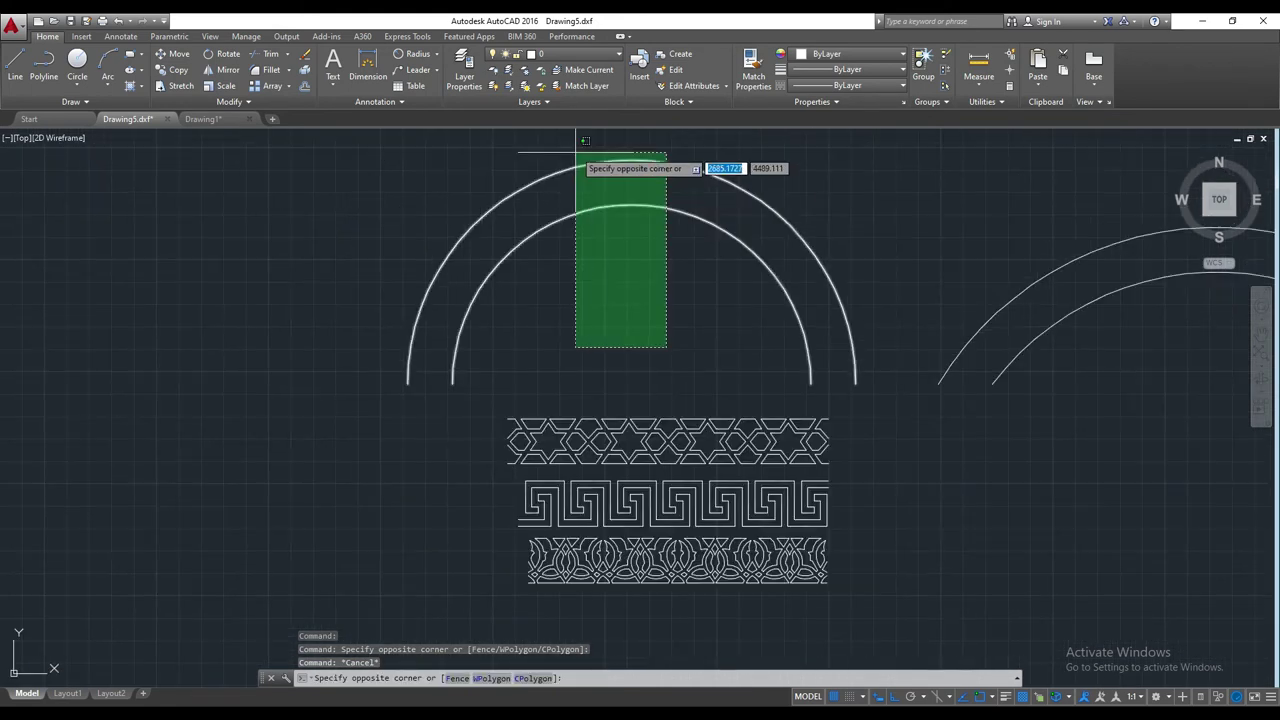
click(576, 153)
text(co)
key(Return)
click(615, 307)
scroll(615, 307, down, 4)
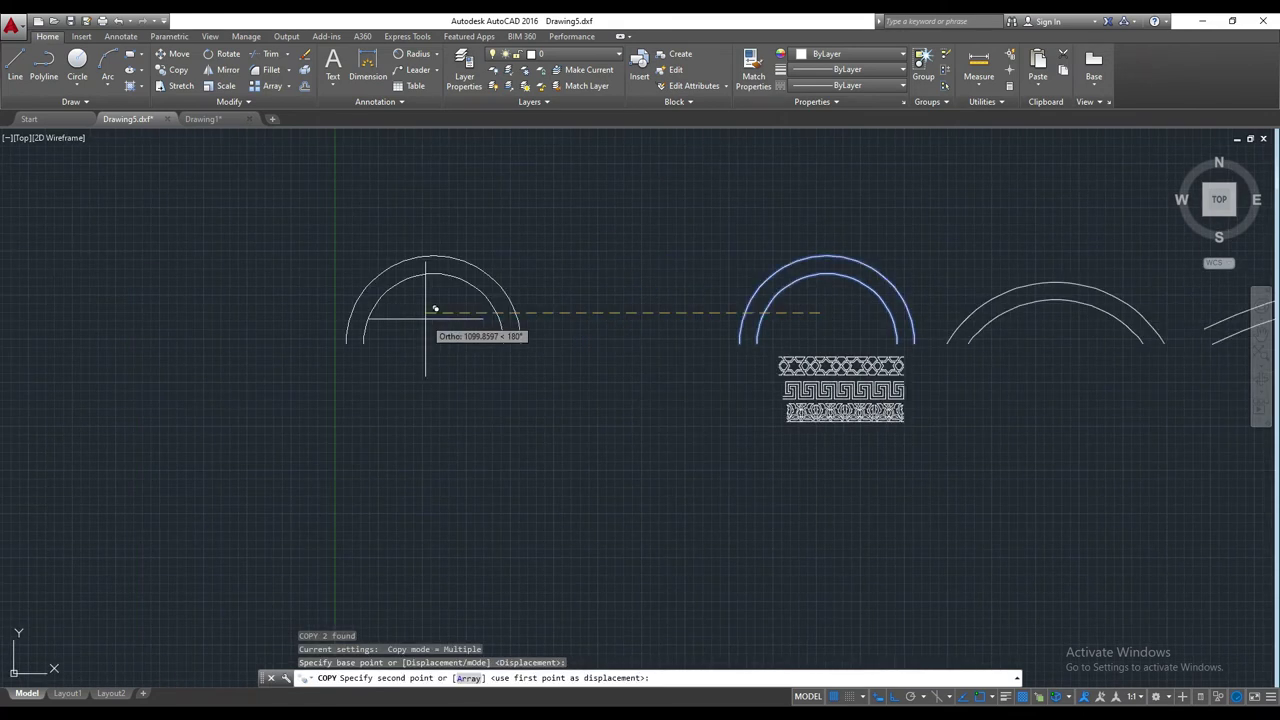
click(596, 318)
key(Escape)
scroll(629, 343, up, 4)
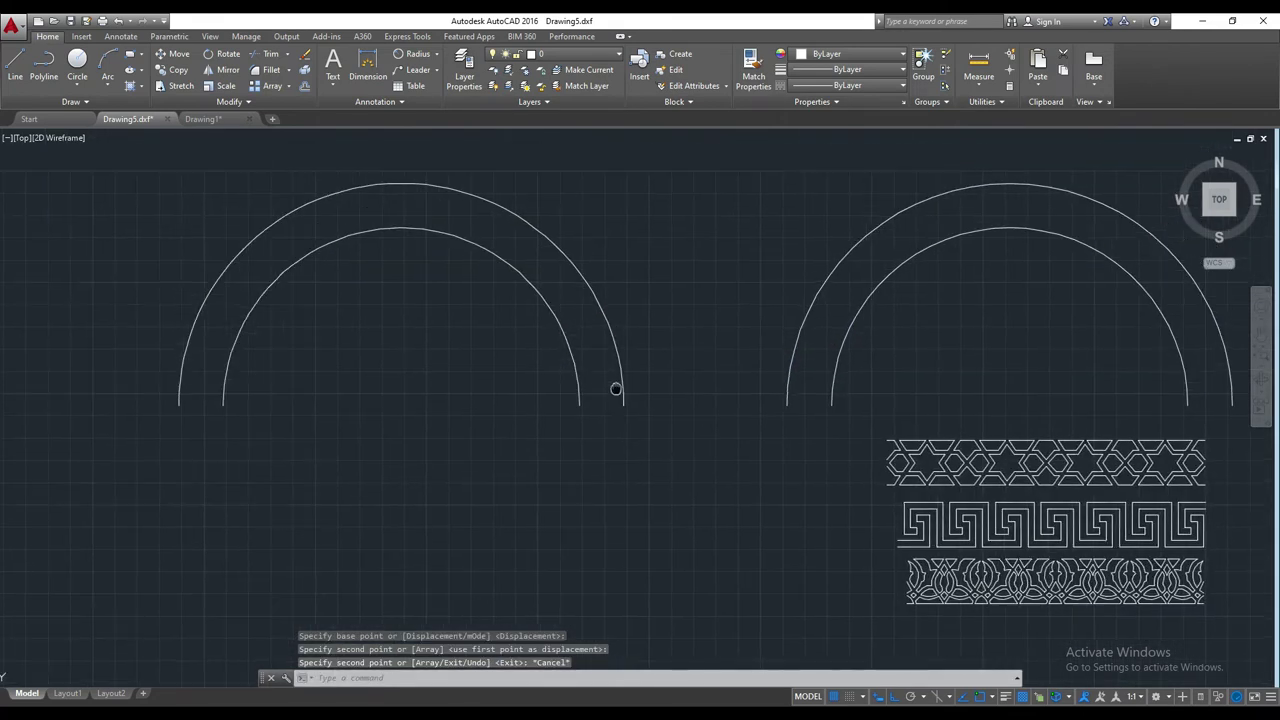
text(l)
key(Return)
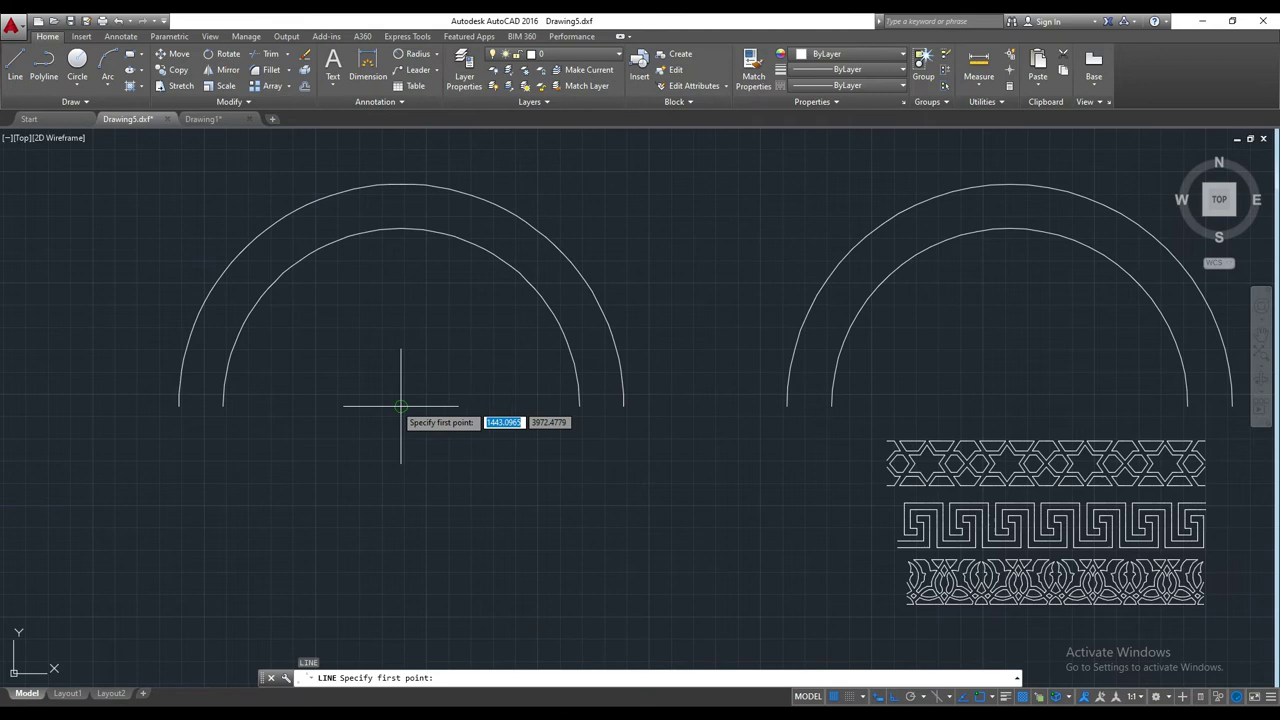
click(400, 406)
click(400, 154)
key(Escape)
middle_drag(394, 246, 456, 241)
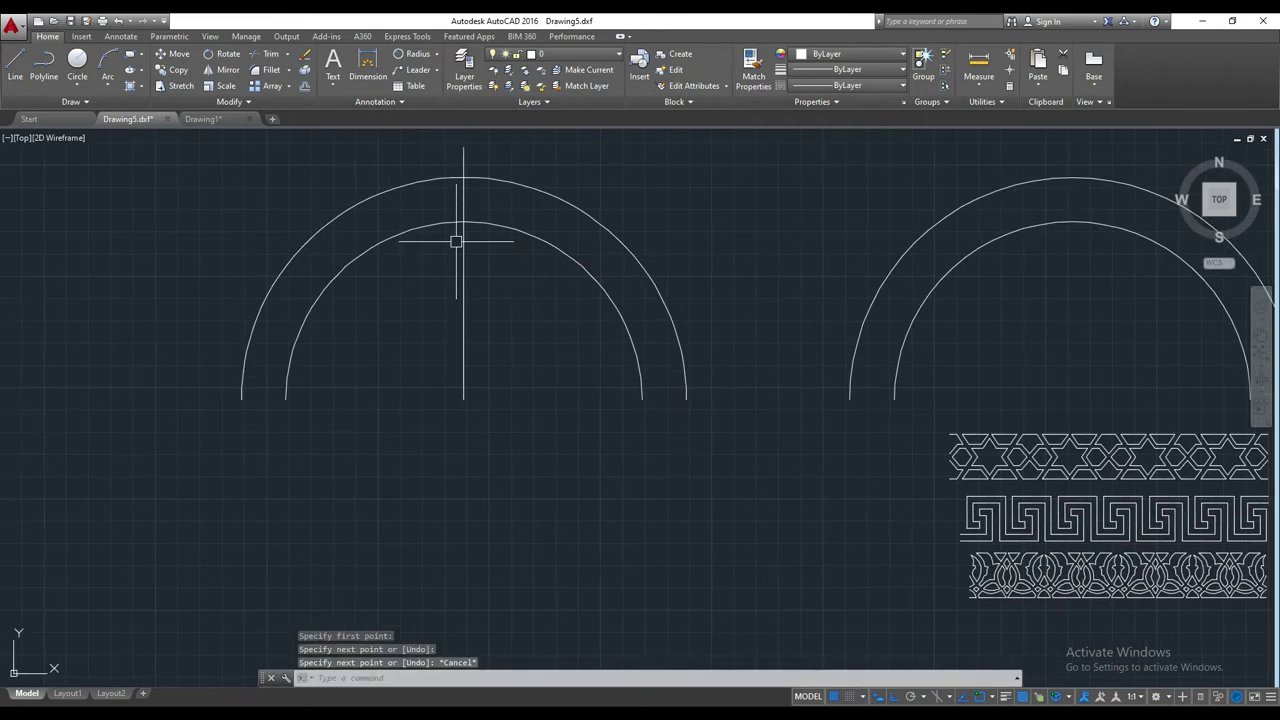
click(514, 251)
click(449, 280)
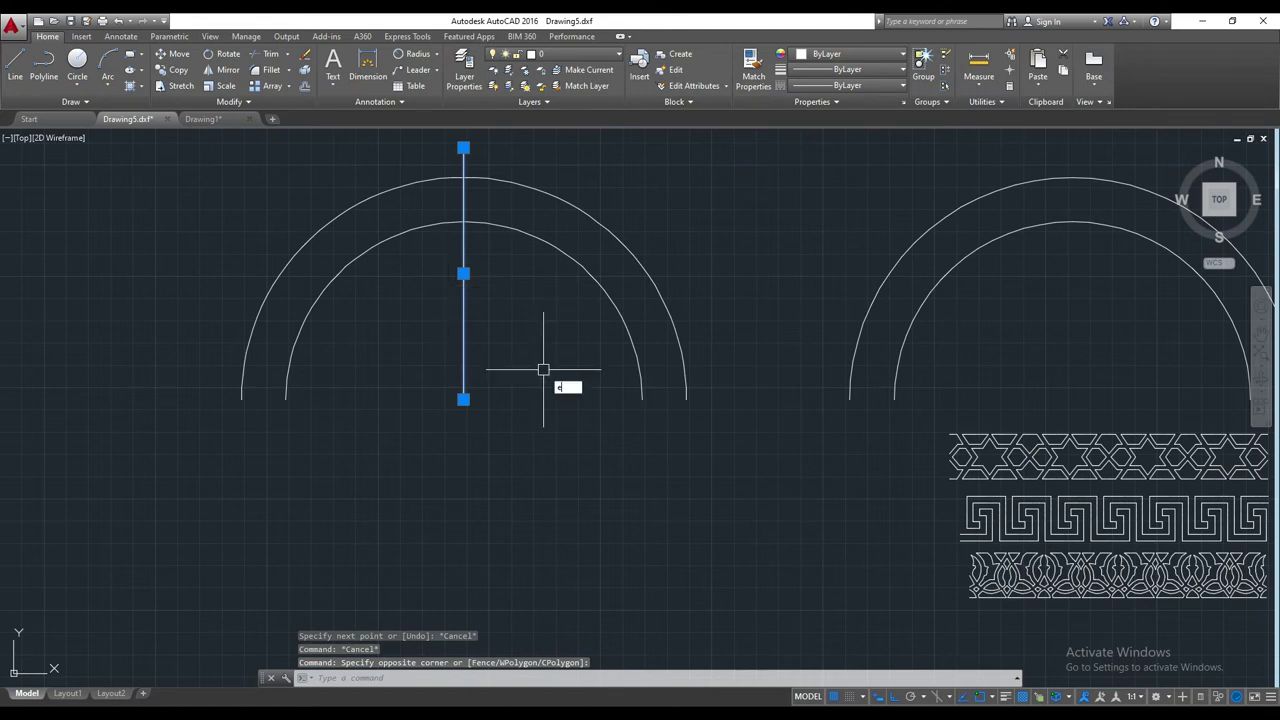
text(e)
key(Return)
key(Escape)
scroll(505, 335, down, 1)
scroll(380, 305, down, 2)
click(506, 223)
click(443, 343)
text(e)
key(Return)
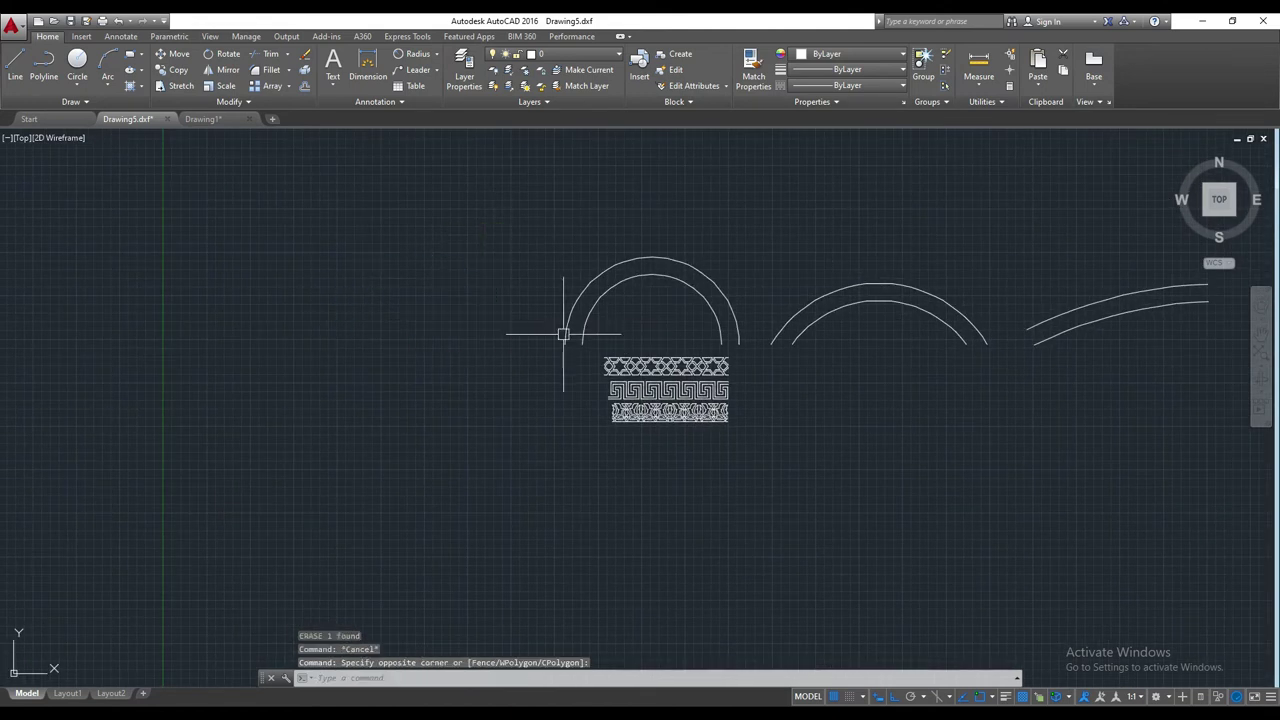
middle_drag(700, 352, 512, 337)
scroll(608, 294, up, 2)
scroll(586, 323, up, 3)
scroll(574, 331, up, 1)
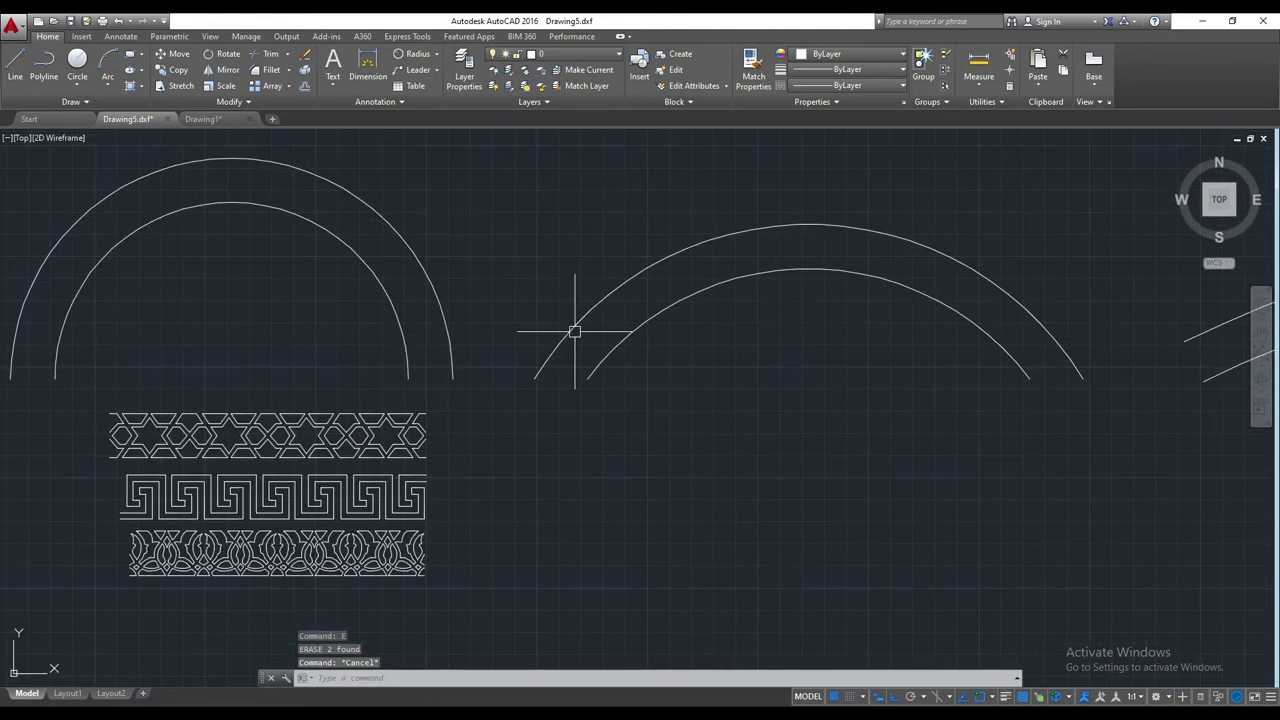
scroll(574, 331, down, 2)
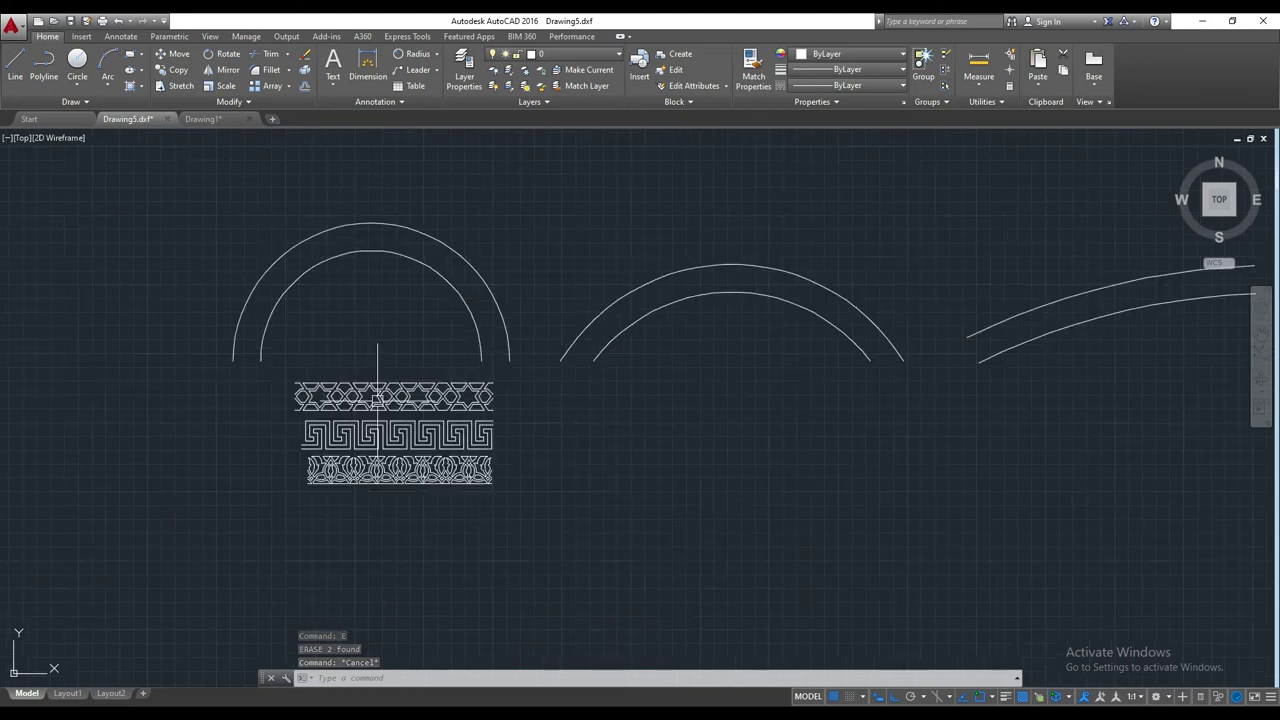
middle_drag(574, 331, 694, 291)
- Move the three ornamental bands lower beneath the left arch
click(394, 323)
click(611, 509)
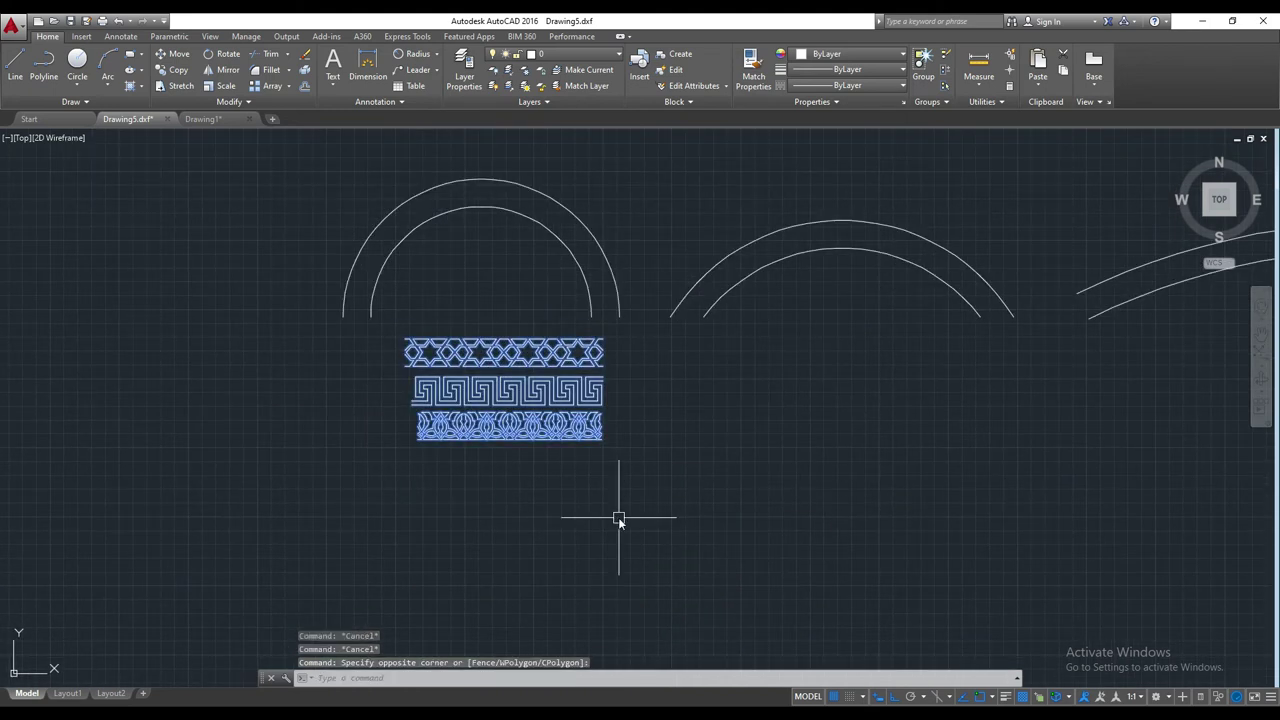
text(m)
key(Return)
click(611, 473)
key(Escape)
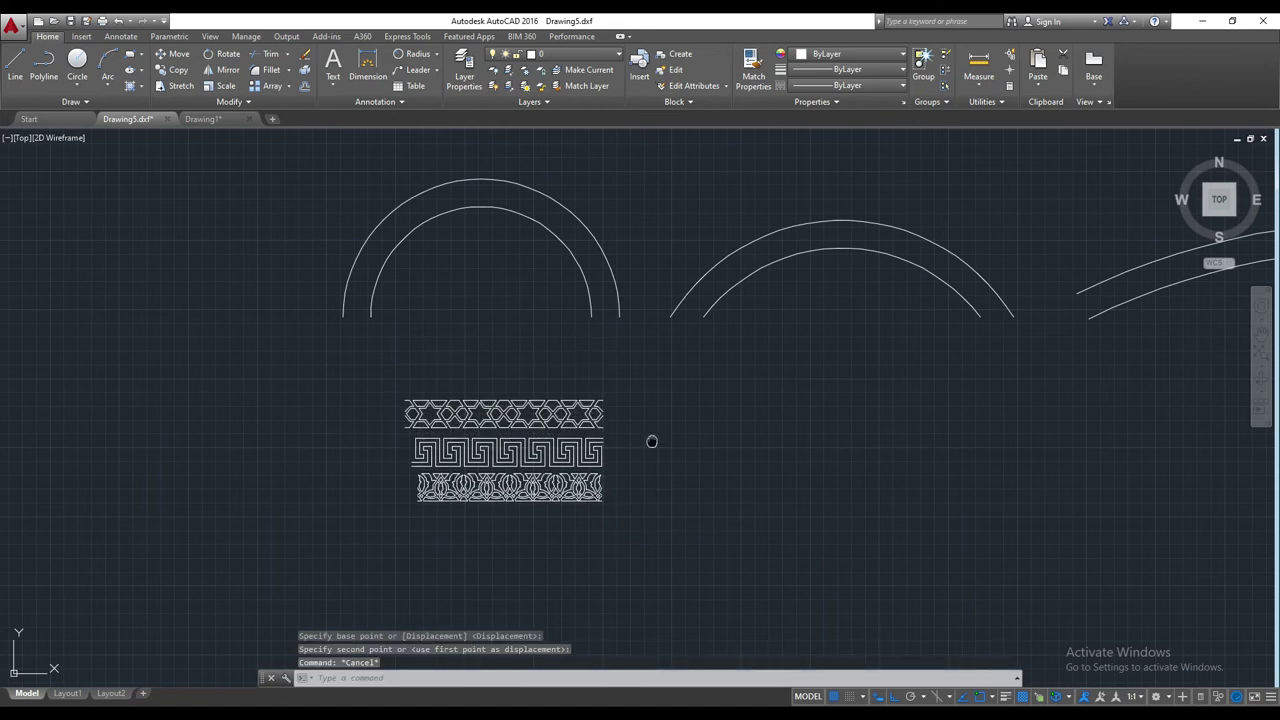
middle_drag(651, 443, 471, 471)
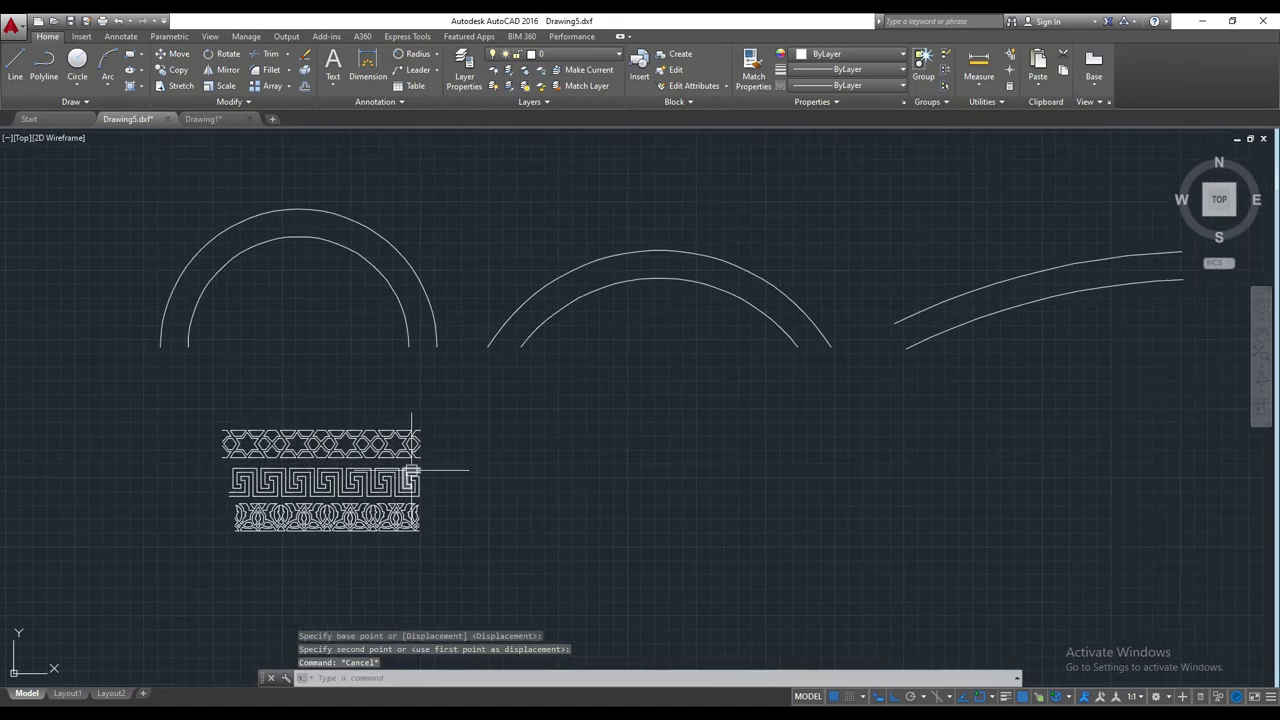
middle_drag(412, 452, 445, 442)
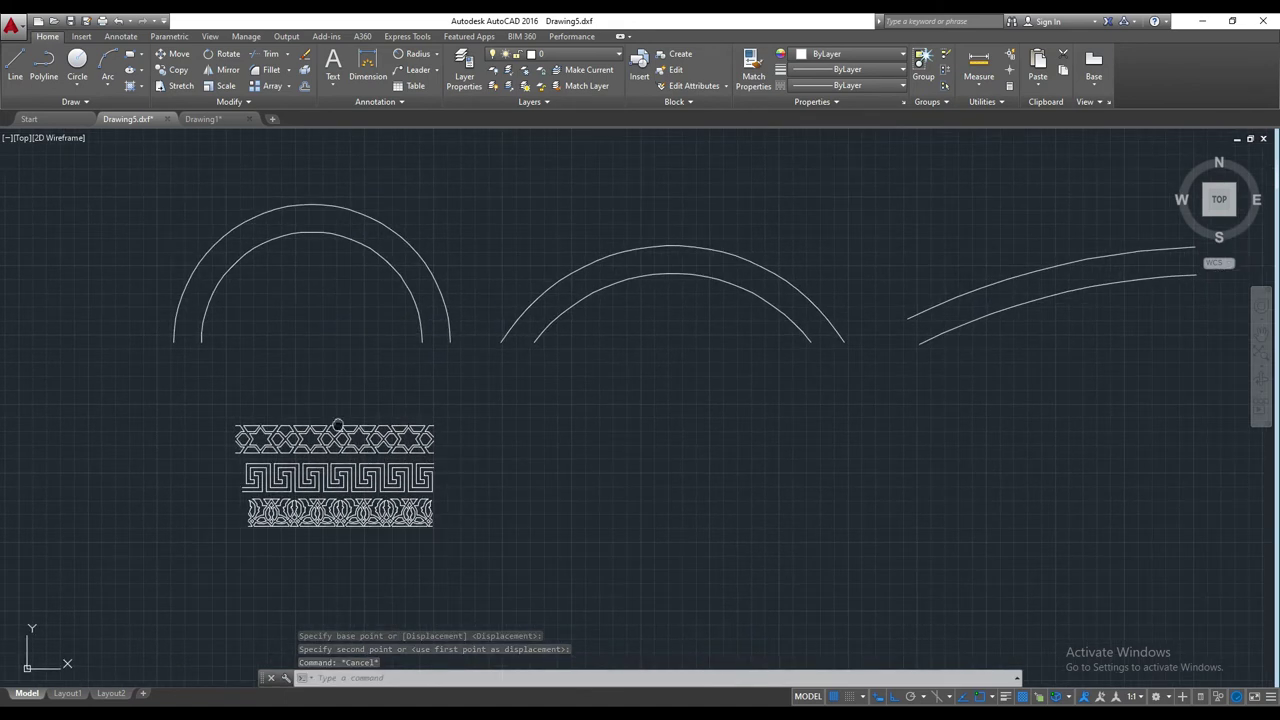
- Select the outer lines of the left, middle and right arches one at a time
scroll(264, 361, up, 2)
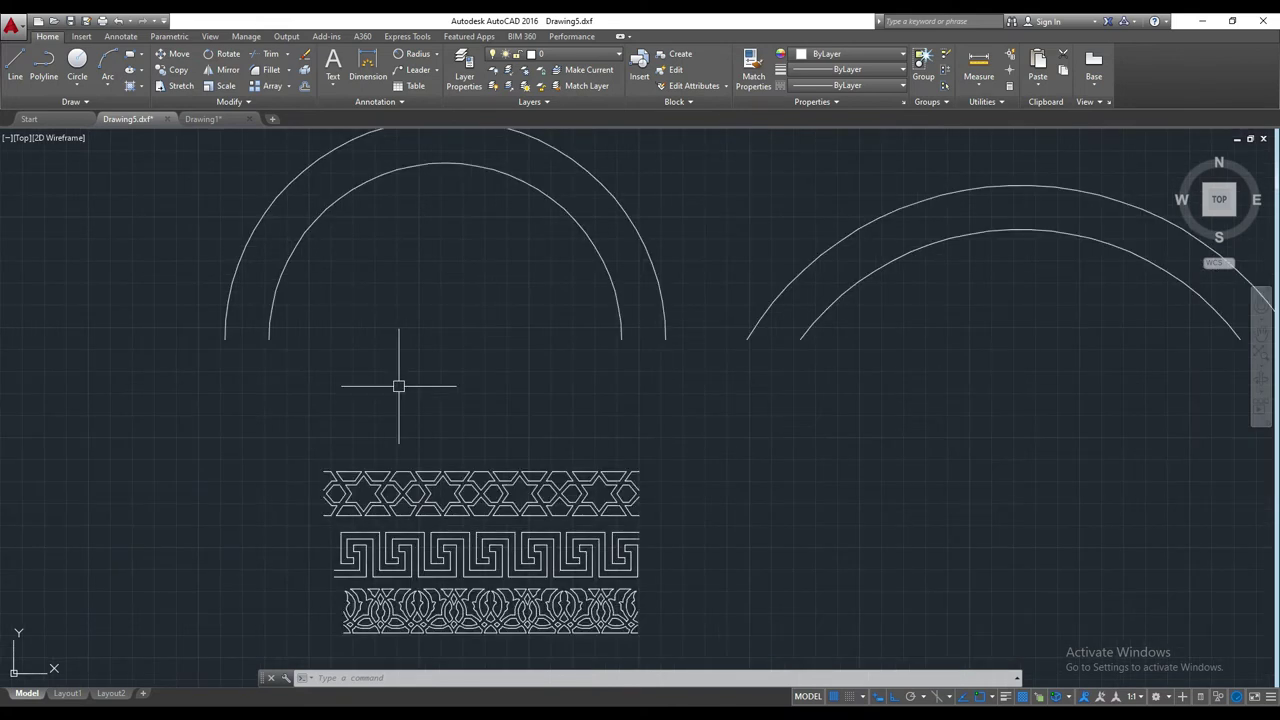
scroll(497, 320, down, 2)
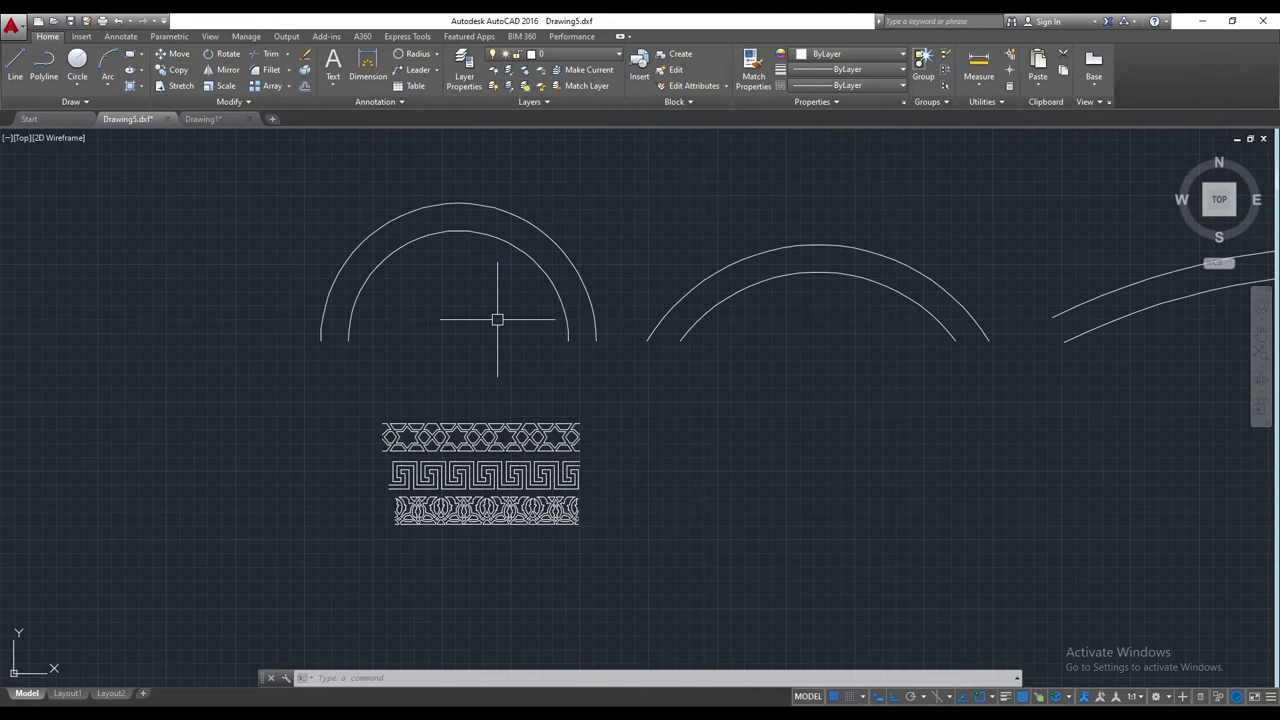
scroll(450, 205, up, 2)
click(448, 196)
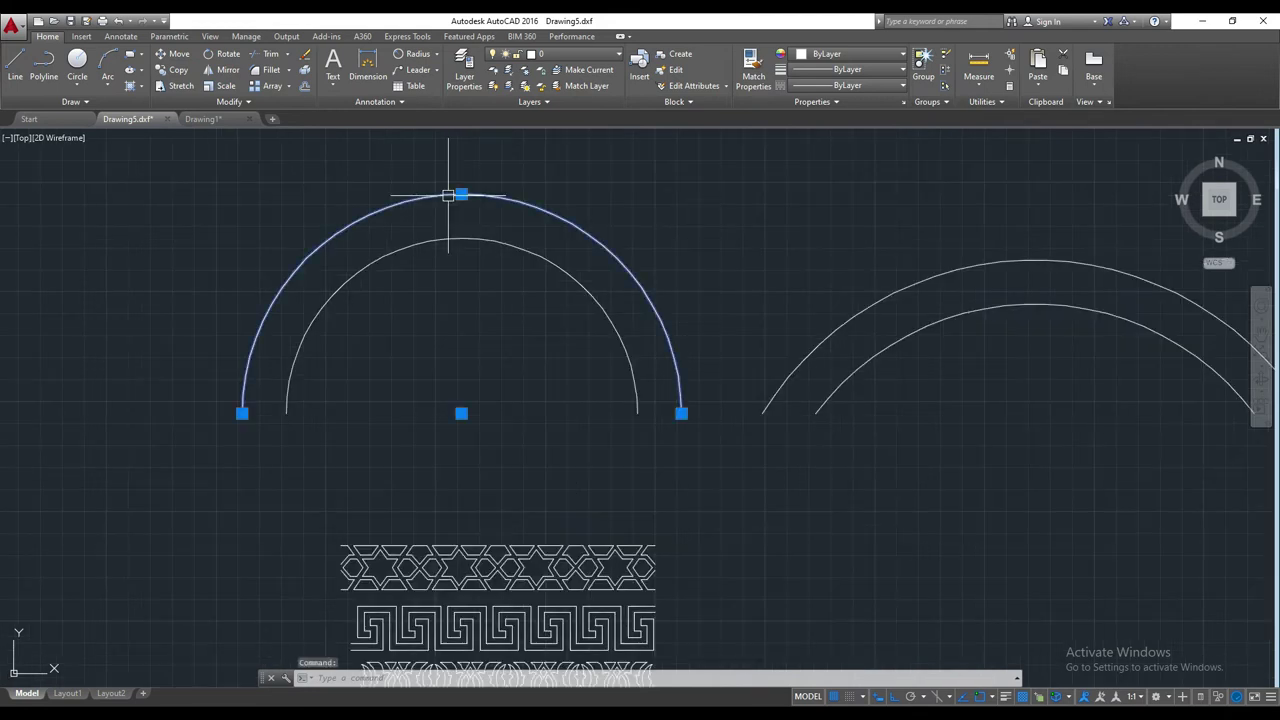
middle_drag(448, 196, 186, 196)
click(712, 262)
mouse_move(1266, 343)
middle_down()
mouse_move(823, 343)
mouse_move(1075, 320)
middle_up()
key(Escape)
click(986, 283)
key(Escape)
- Select the left, middle and sloped arcs' outer lines together, then the left arch's inner line
scroll(1000, 290, down, 2)
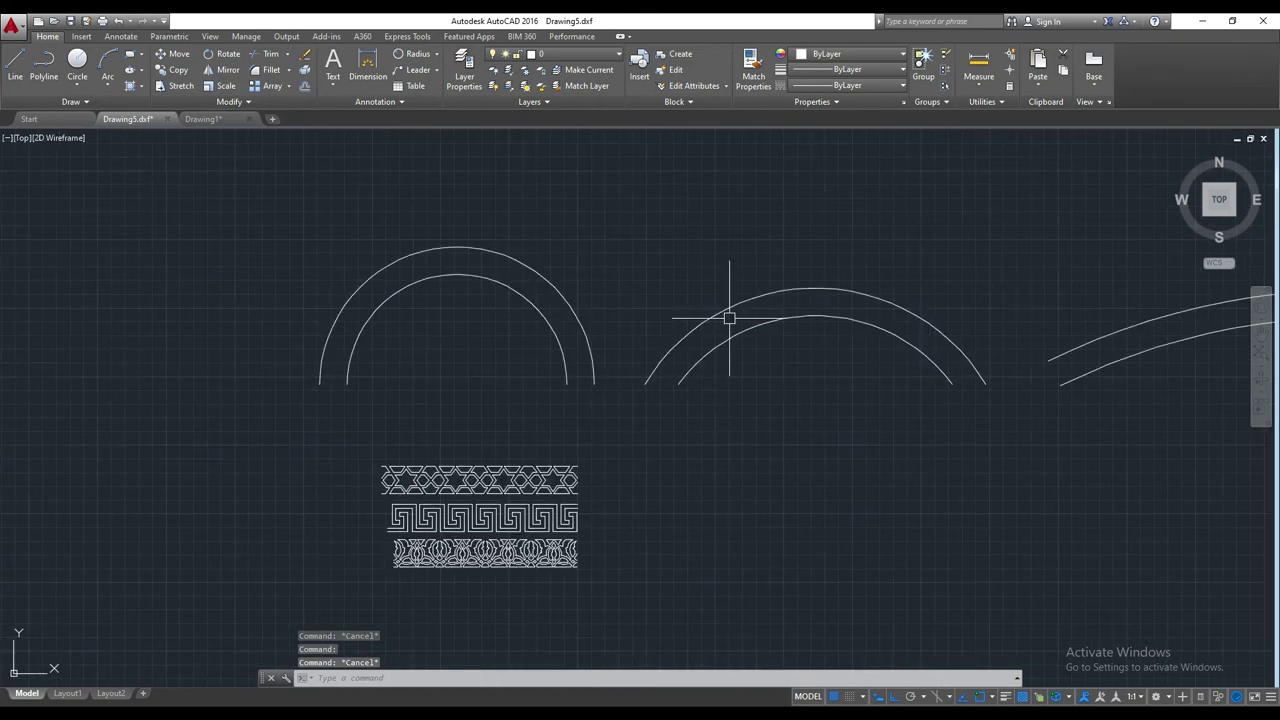
click(509, 255)
click(786, 289)
middle_drag(904, 313, 719, 313)
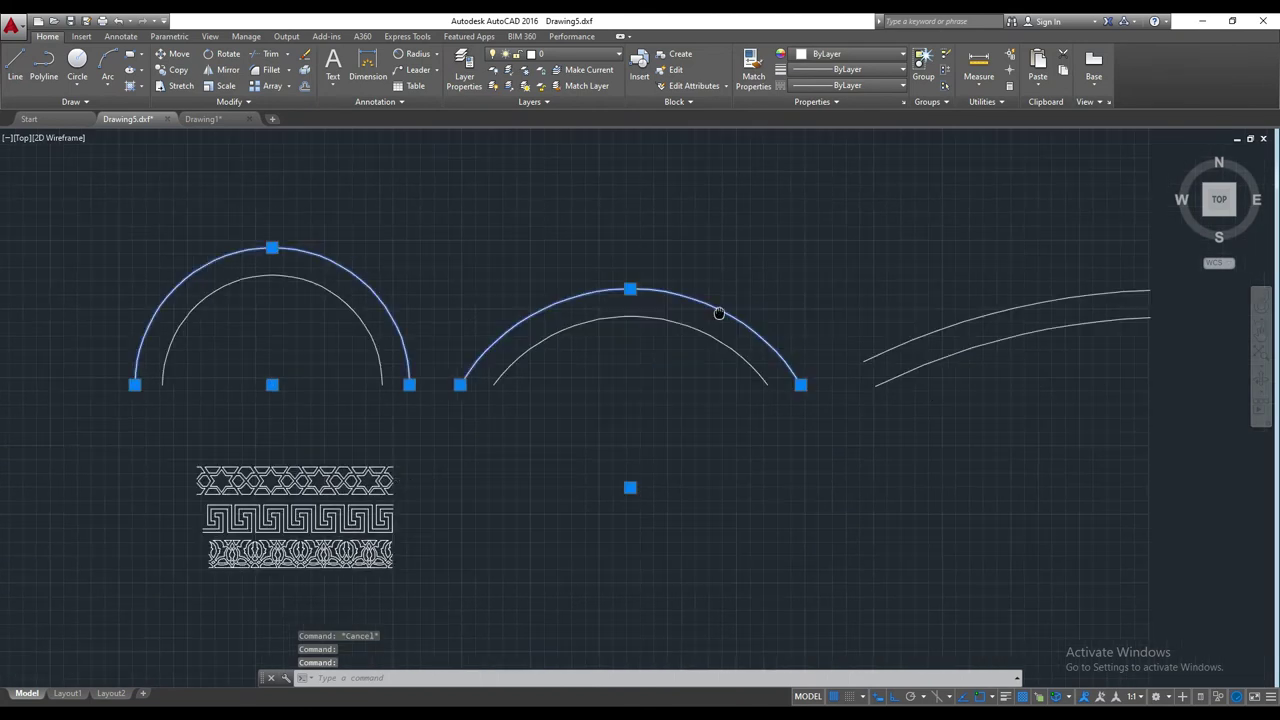
click(925, 330)
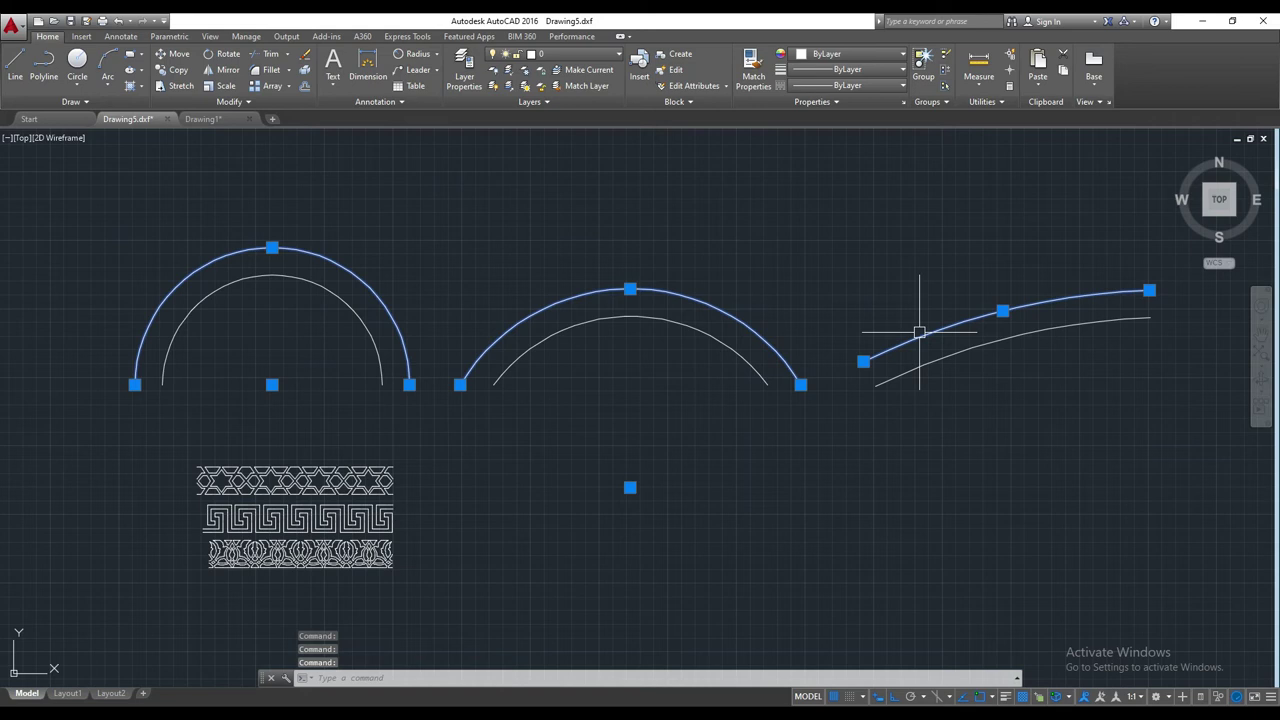
key(Escape)
click(354, 313)
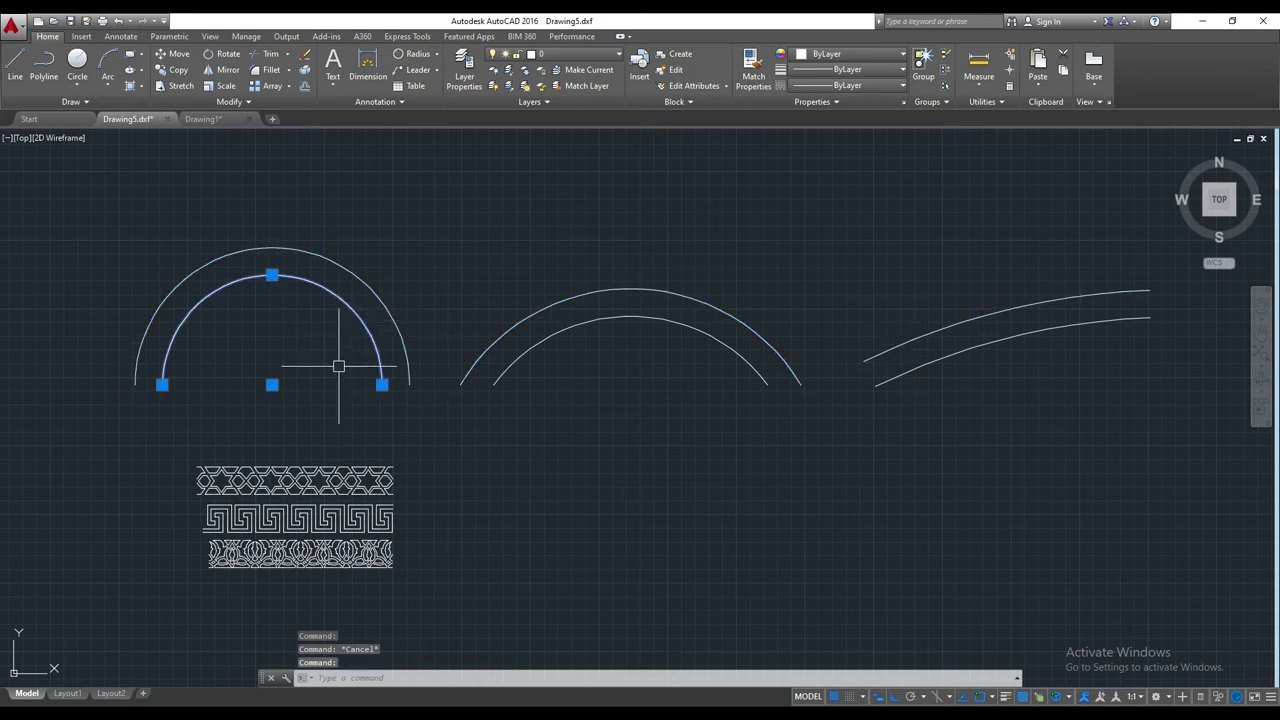
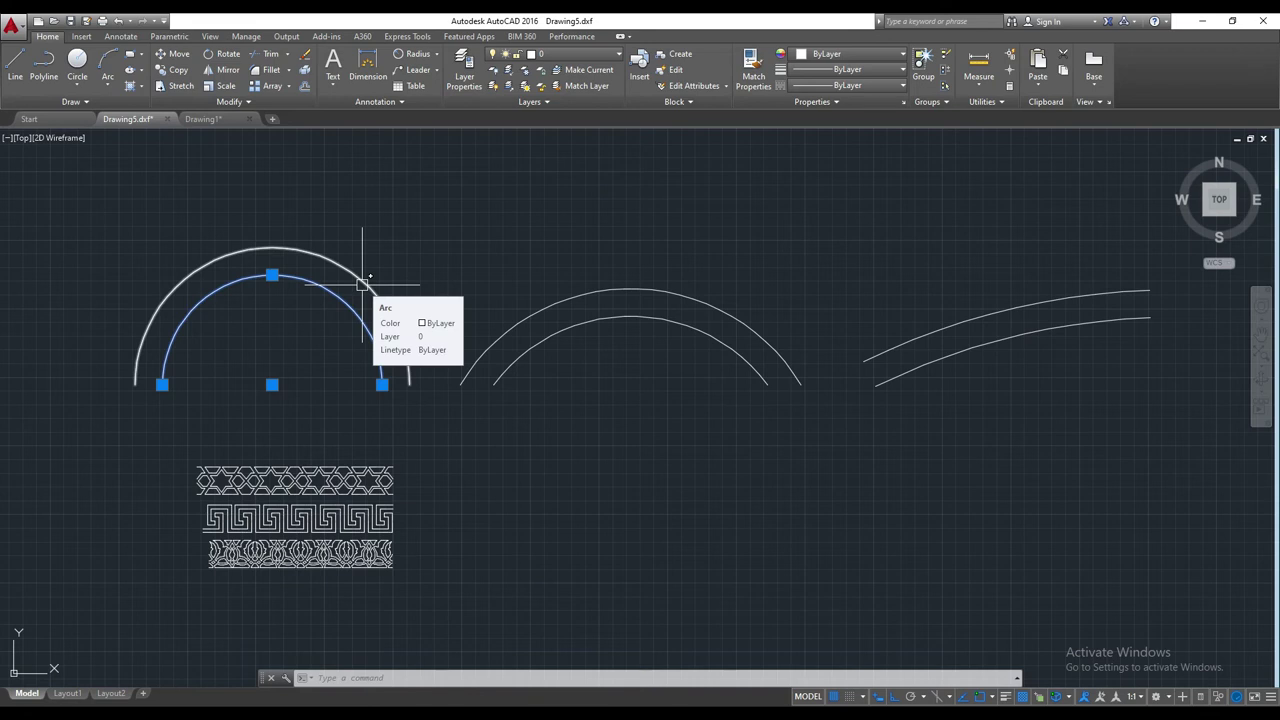
- Select the three arches in turn, ending with only the outer left arch selected
click(362, 284)
key(Escape)
middle_drag(314, 256, 409, 252)
click(410, 256)
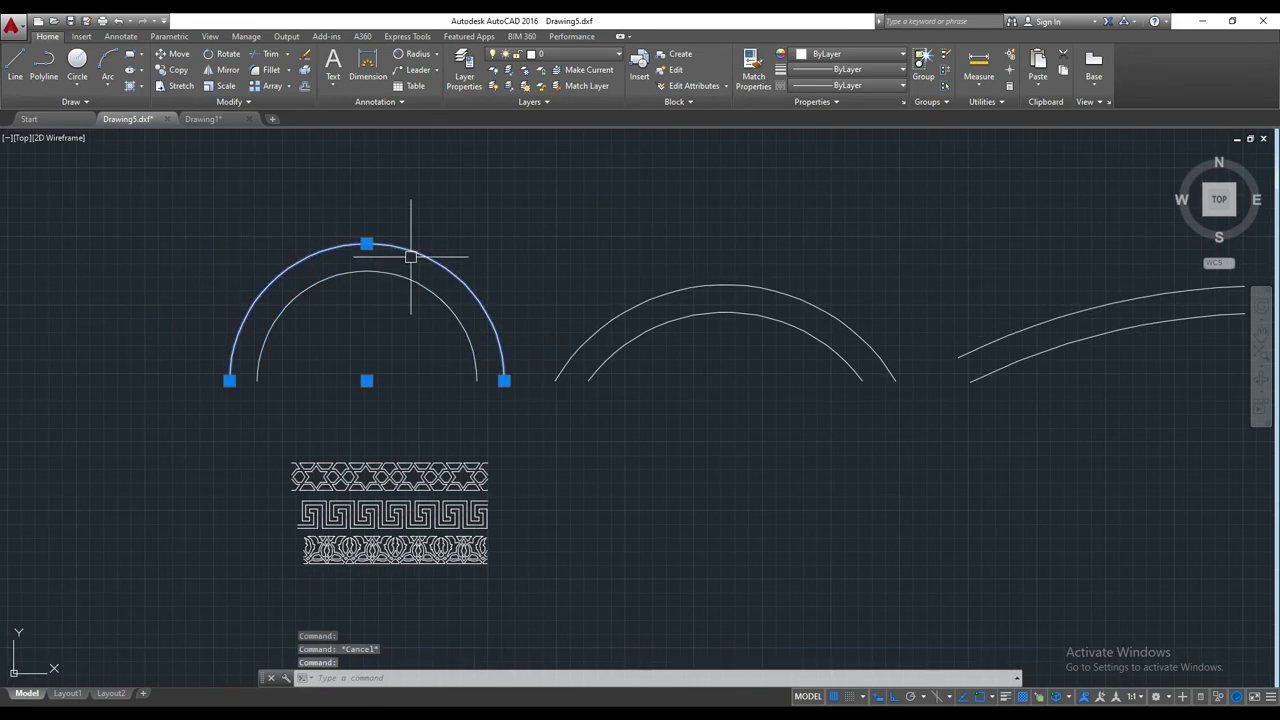
click(709, 277)
click(723, 290)
click(1066, 310)
key(Escape)
key(Escape)
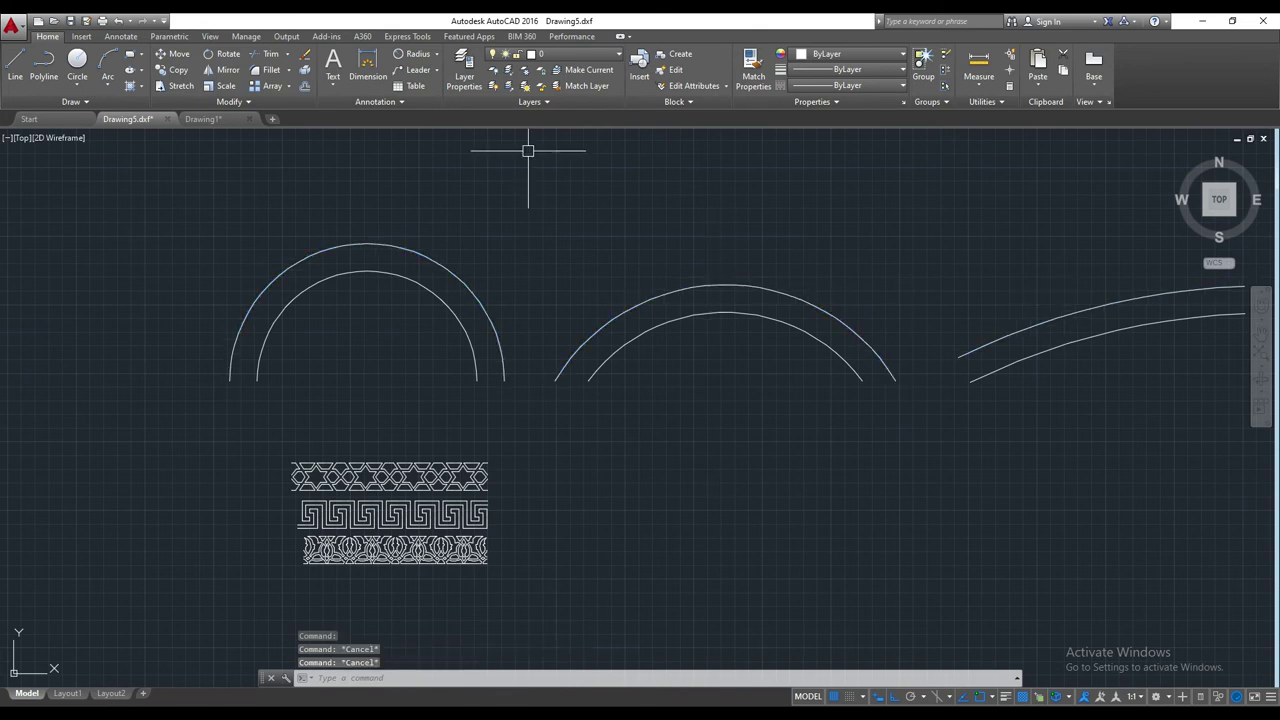
click(400, 247)
- Place an arc length dimension on the outer left arch, reading 1570.8
click(436, 54)
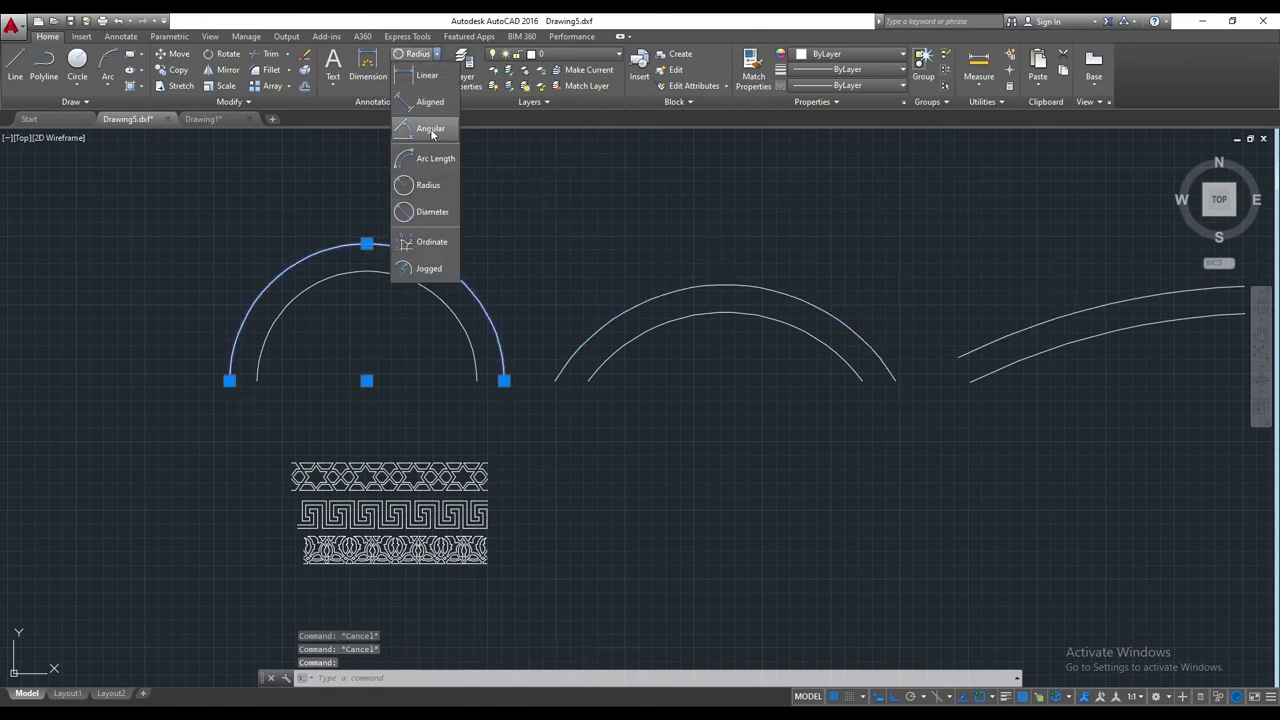
click(435, 158)
scroll(310, 300, up, 2)
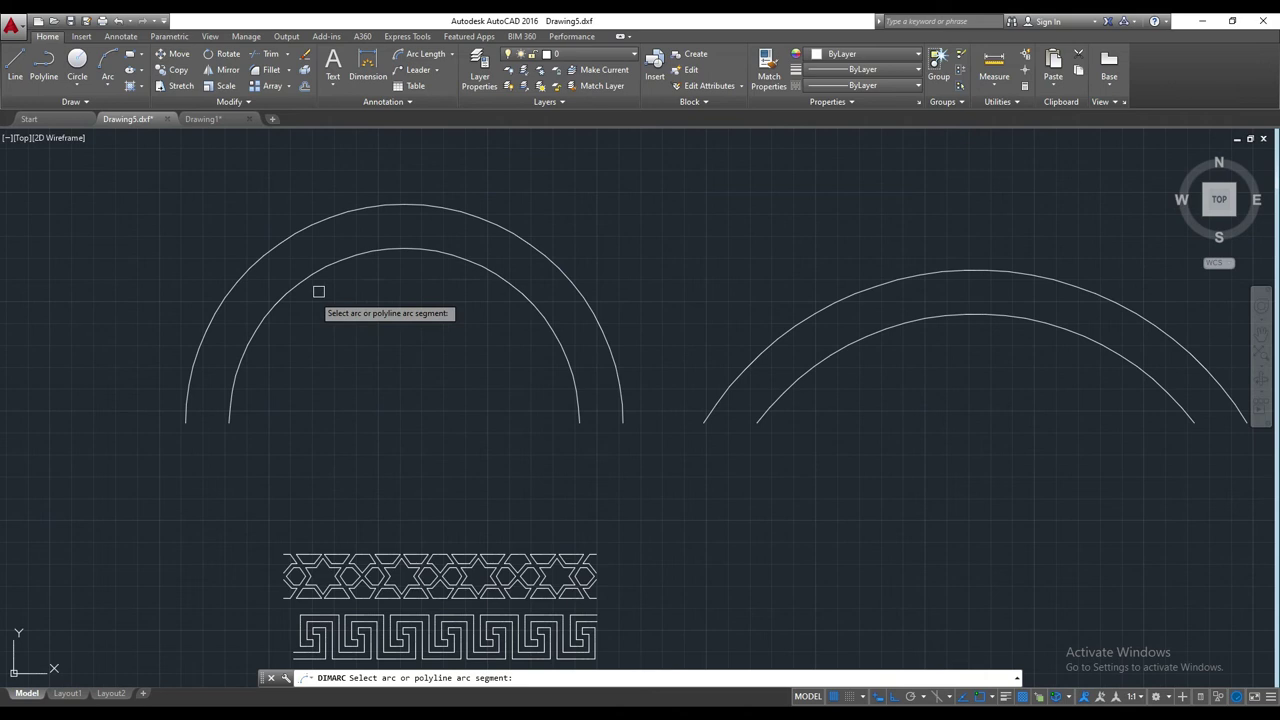
click(390, 207)
scroll(391, 230, up, 2)
click(391, 230)
key(Escape)
- Delete the temporary arc-length dimension
scroll(370, 247, up, 4)
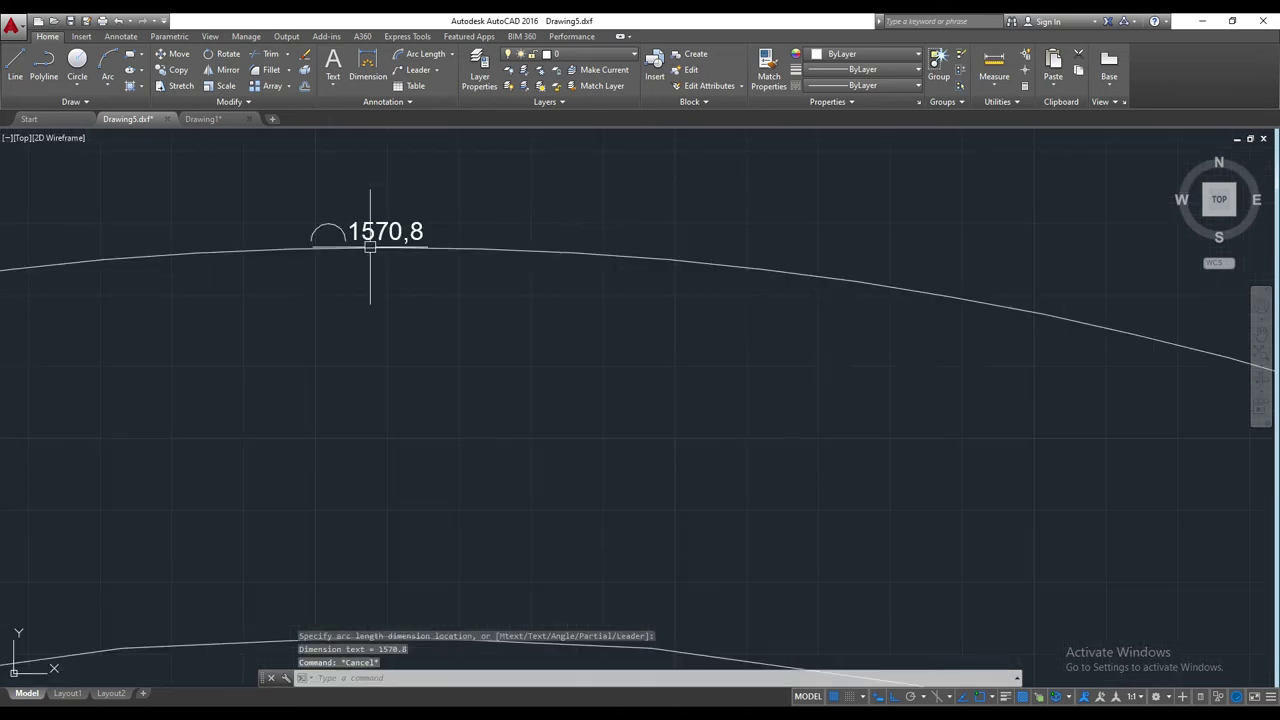
click(390, 233)
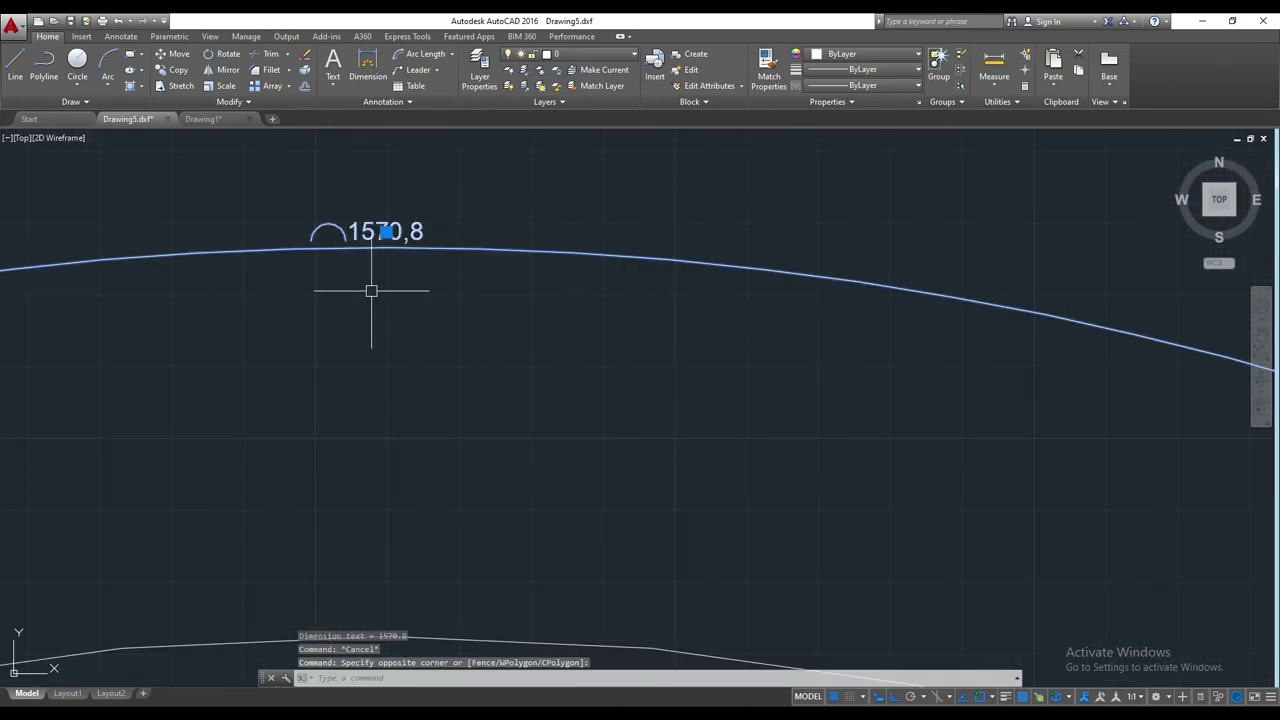
key(Delete)
scroll(371, 291, down, 5)
scroll(449, 277, down, 3)
scroll(440, 340, down, 3)
scroll(457, 365, up, 3)
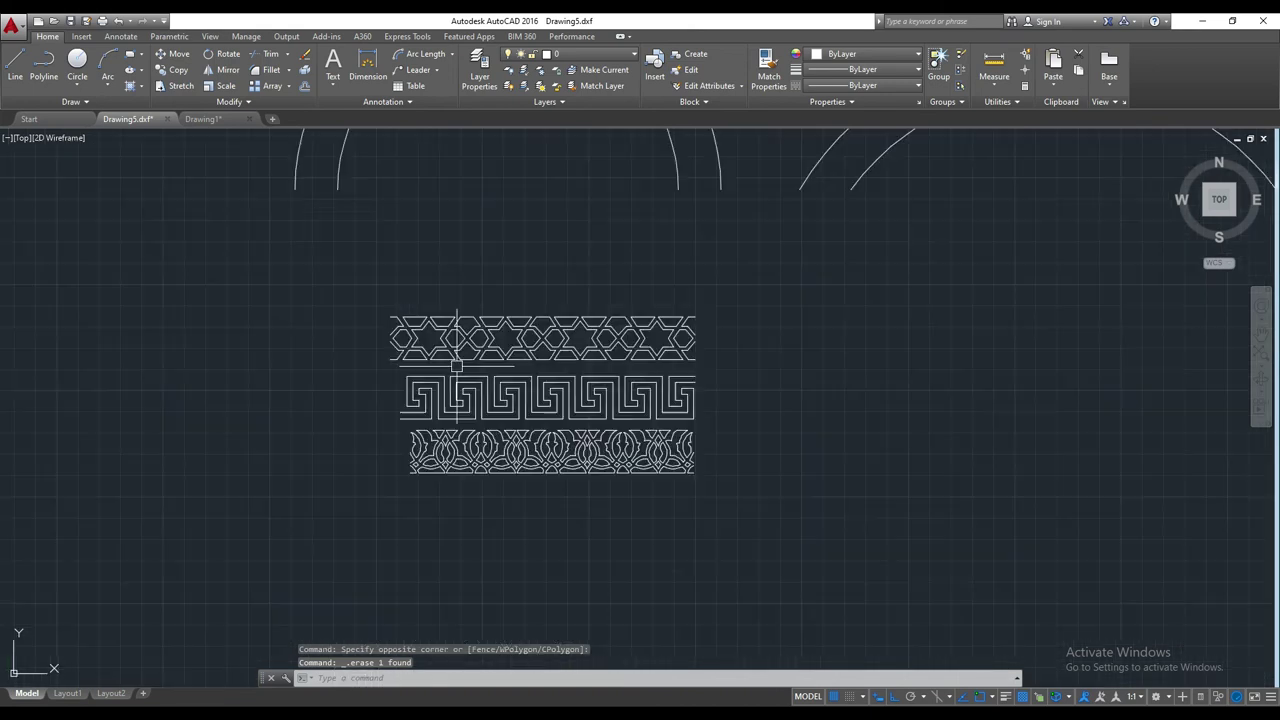
- Move the star border further to the left
click(343, 289)
click(757, 368)
scroll(690, 444, down, 2)
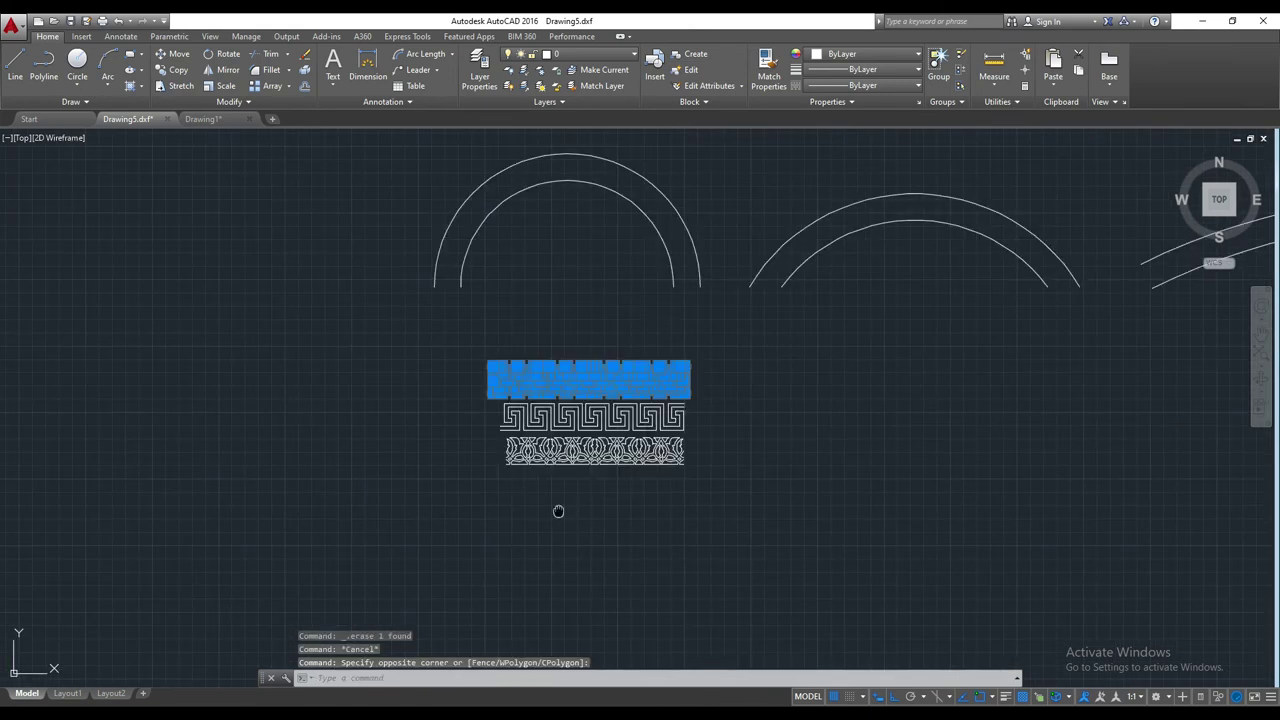
text(m)
key(Return)
click(637, 479)
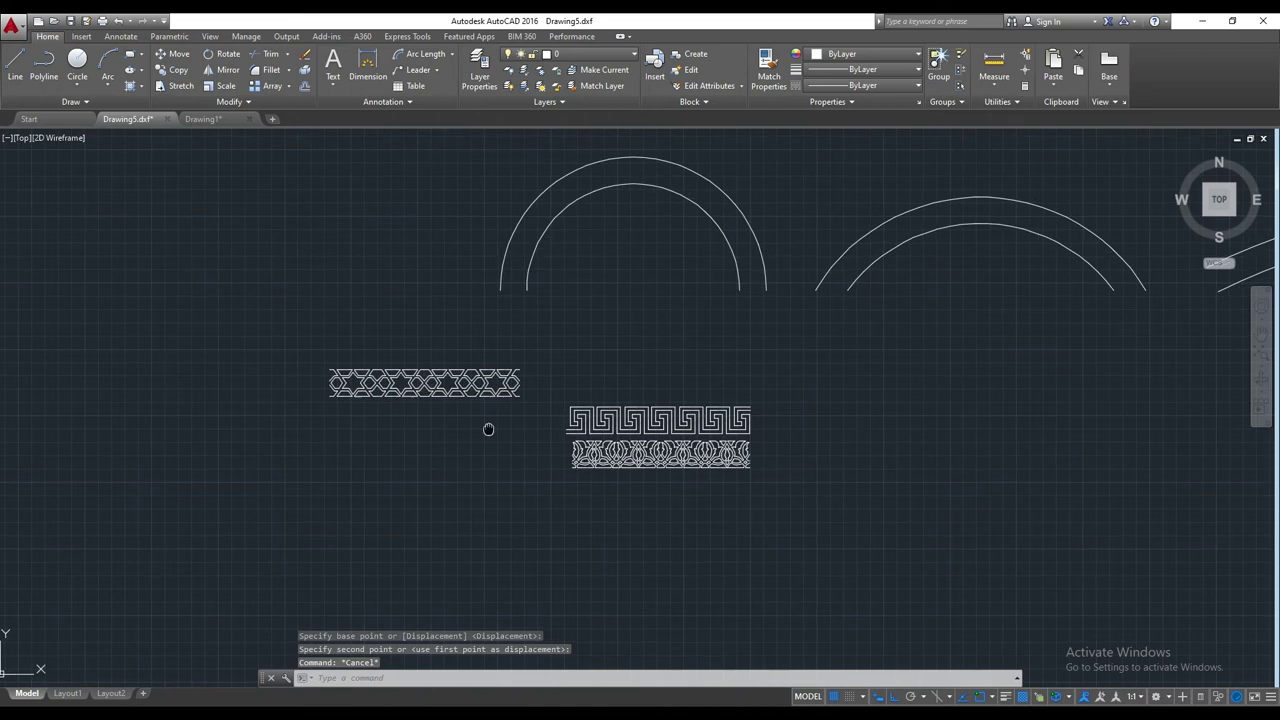
click(416, 481)
key(Escape)
scroll(380, 383, up, 4)
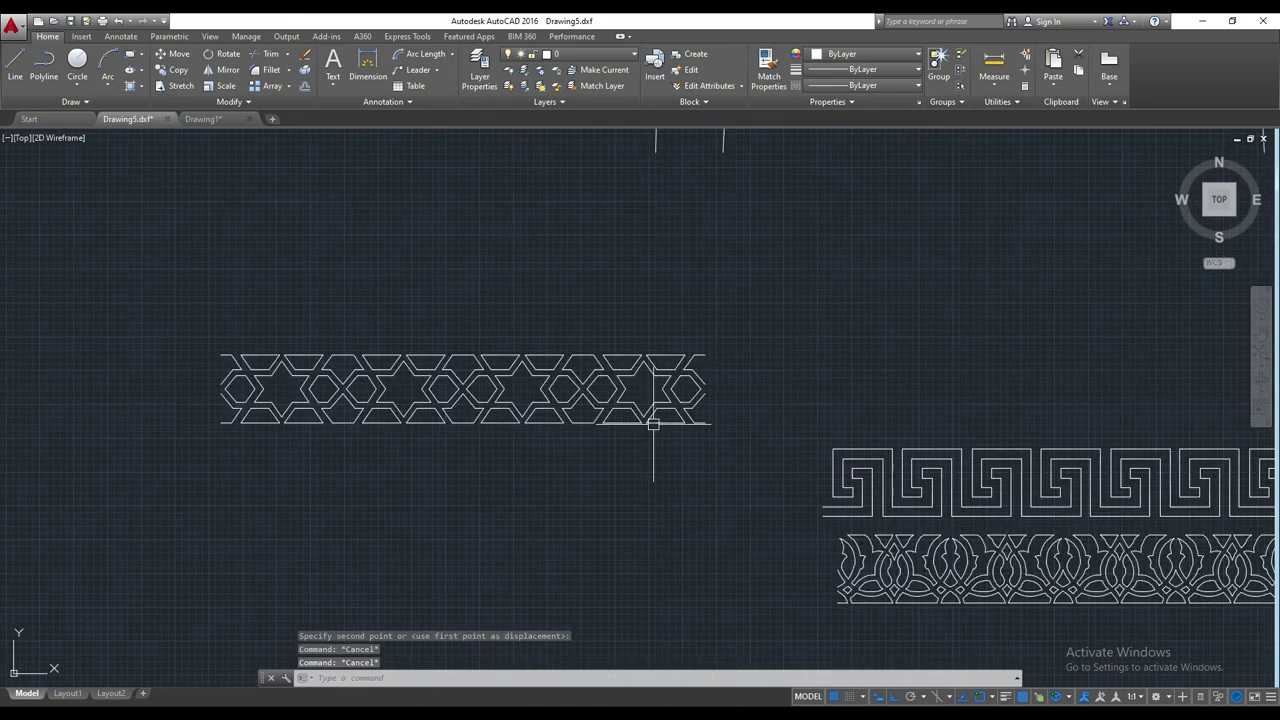
- Draw a vertical line at the star border's lower-left corner
text(l)
key(Return)
click(221, 421)
key(Escape)
- Offset the vertical line 1570 units to the right
text(o)
key(Return)
text(1570)
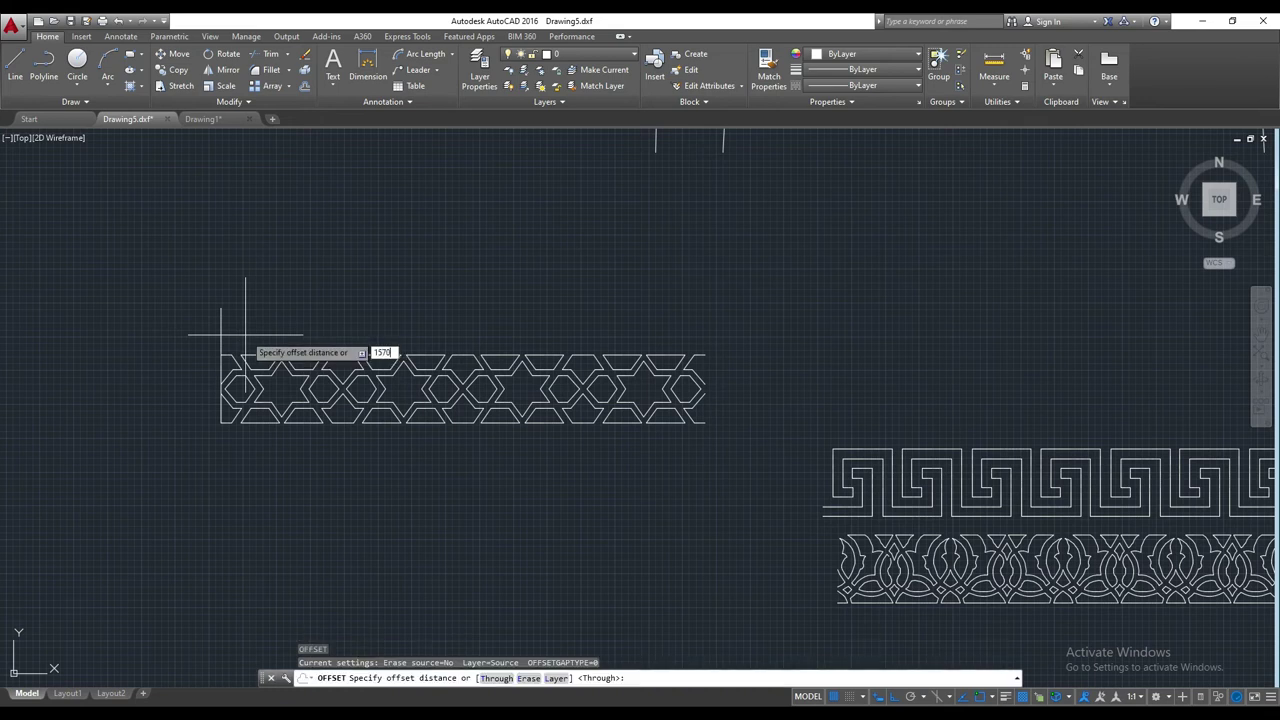
key(Return)
click(222, 333)
click(329, 271)
key(Return)
key(Return)
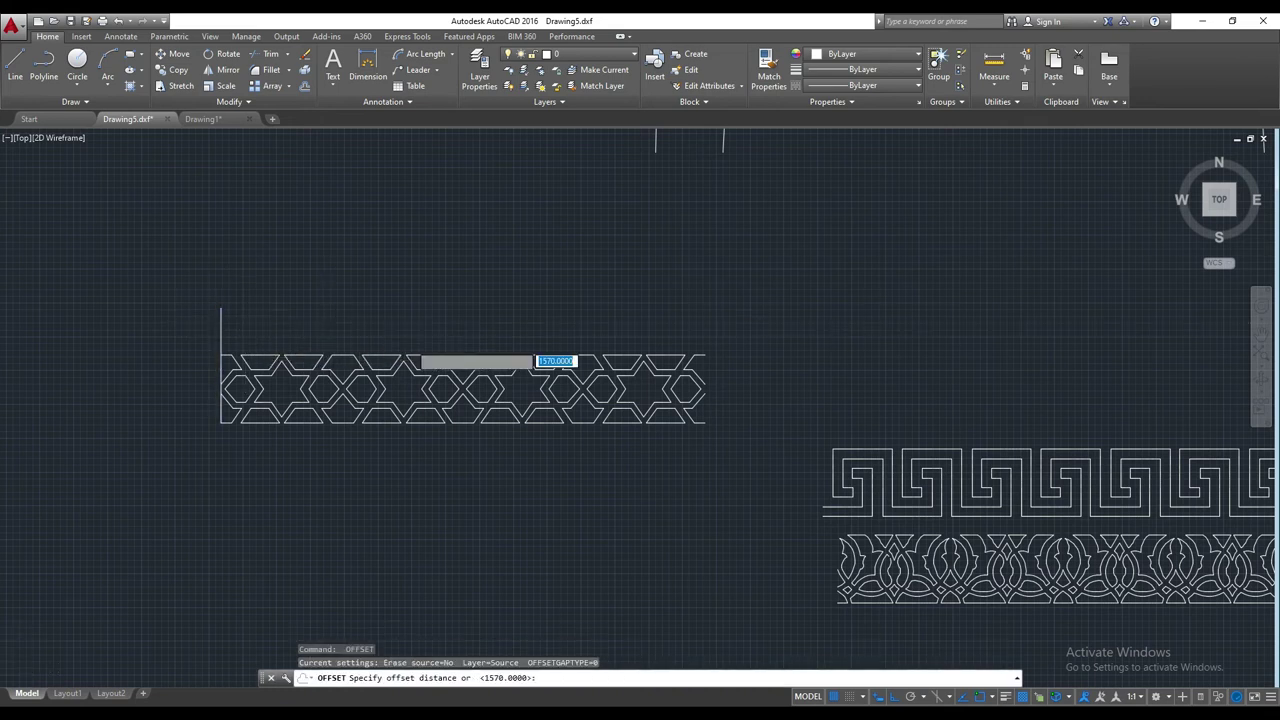
scroll(535, 362, down, 4)
scroll(680, 354, up, 2)
key(Escape)
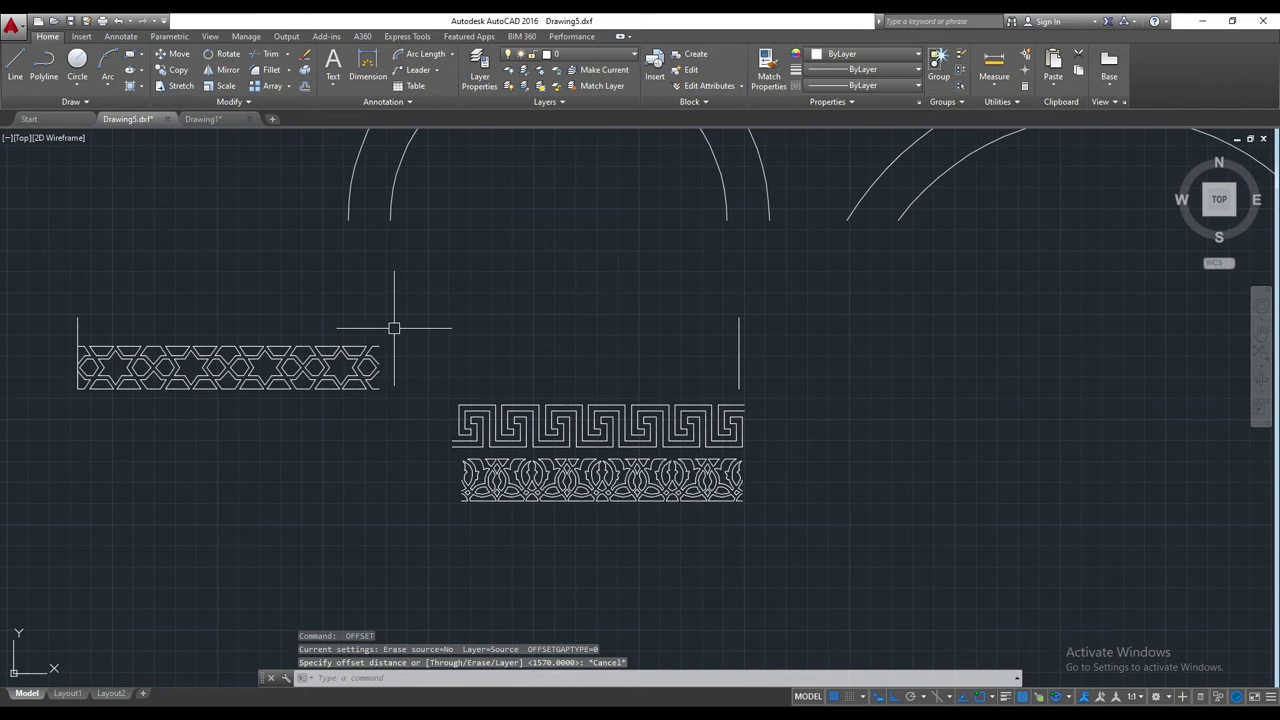
- Mirror the star border pattern, keeping the original
click(394, 327)
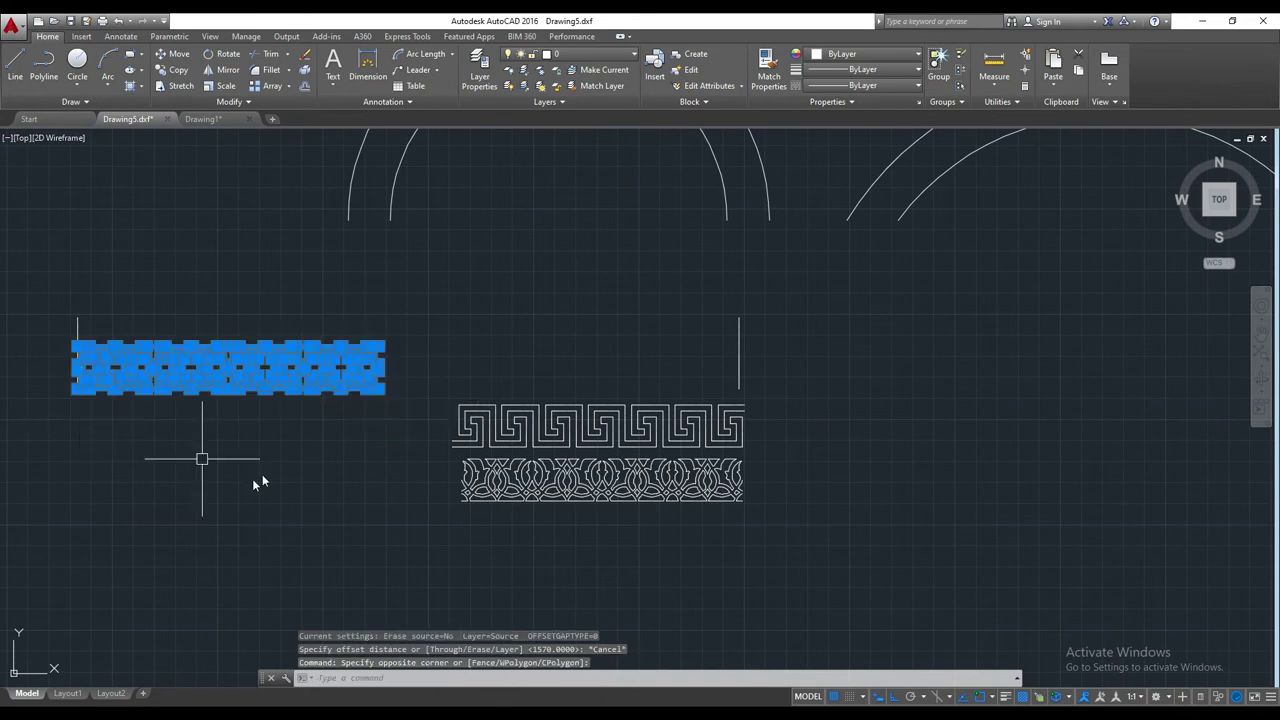
click(258, 483)
text(mi)
key(Return)
scroll(400, 420, up, 2)
click(362, 380)
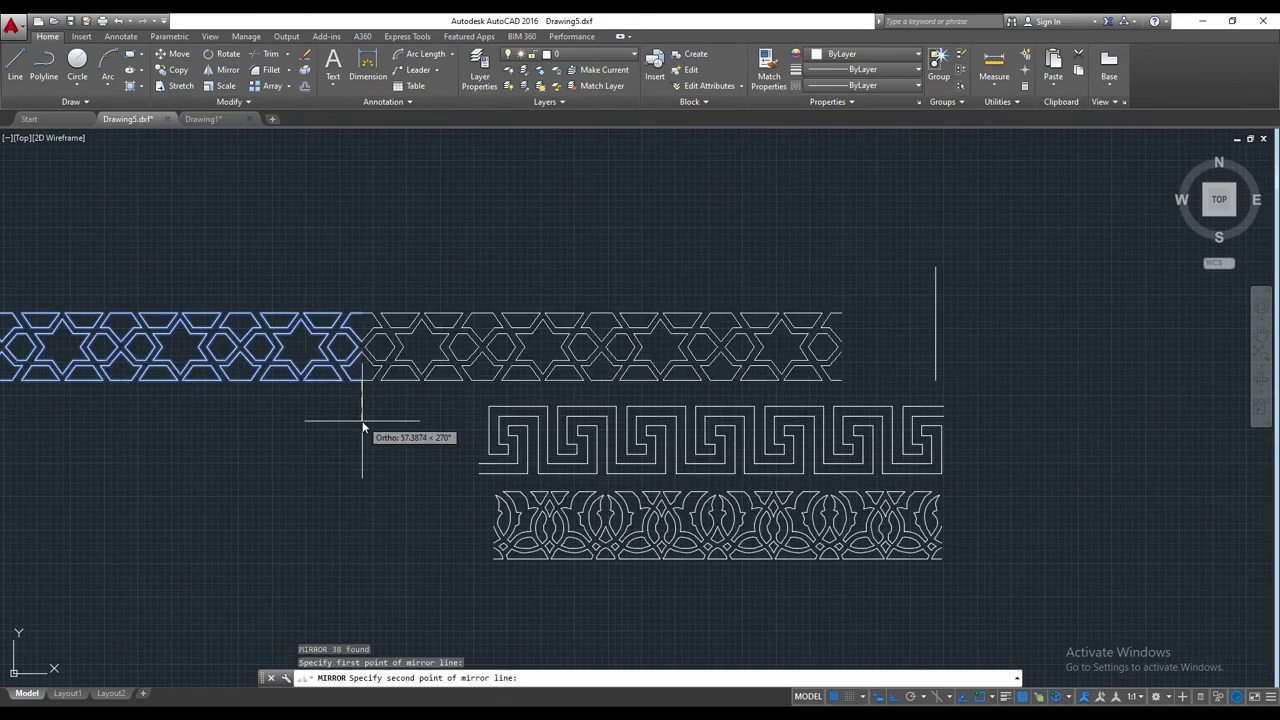
click(362, 428)
key(Escape)
- Mirror the pattern's end motif to extend the star row further
middle_drag(836, 380, 666, 380)
scroll(683, 326, up, 2)
click(695, 268)
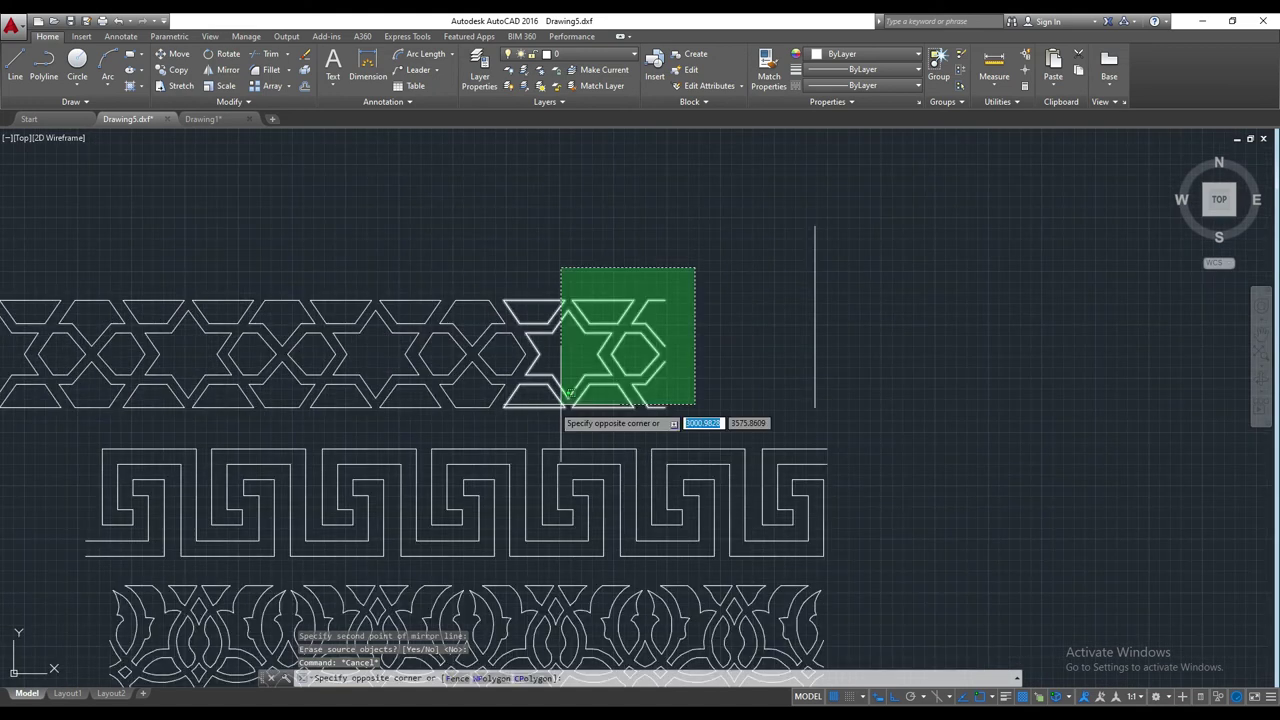
click(483, 417)
key(Return)
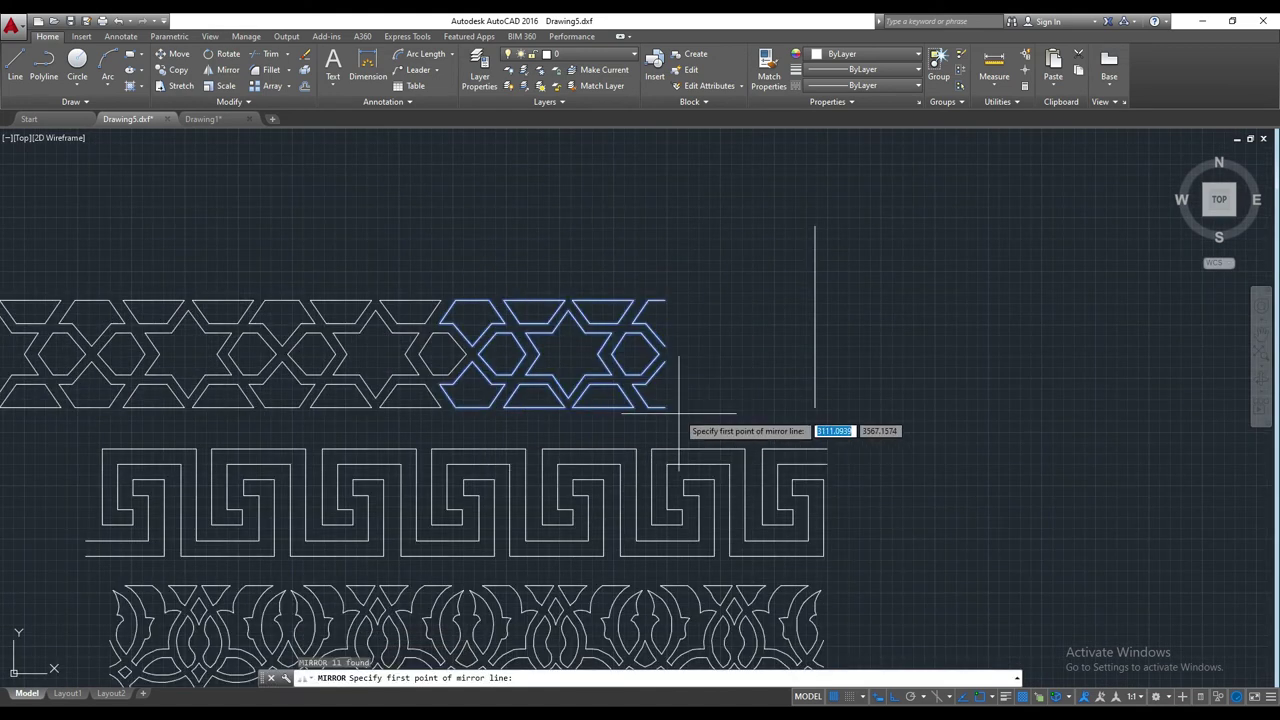
click(668, 418)
key(Escape)
middle_drag(719, 419, 666, 414)
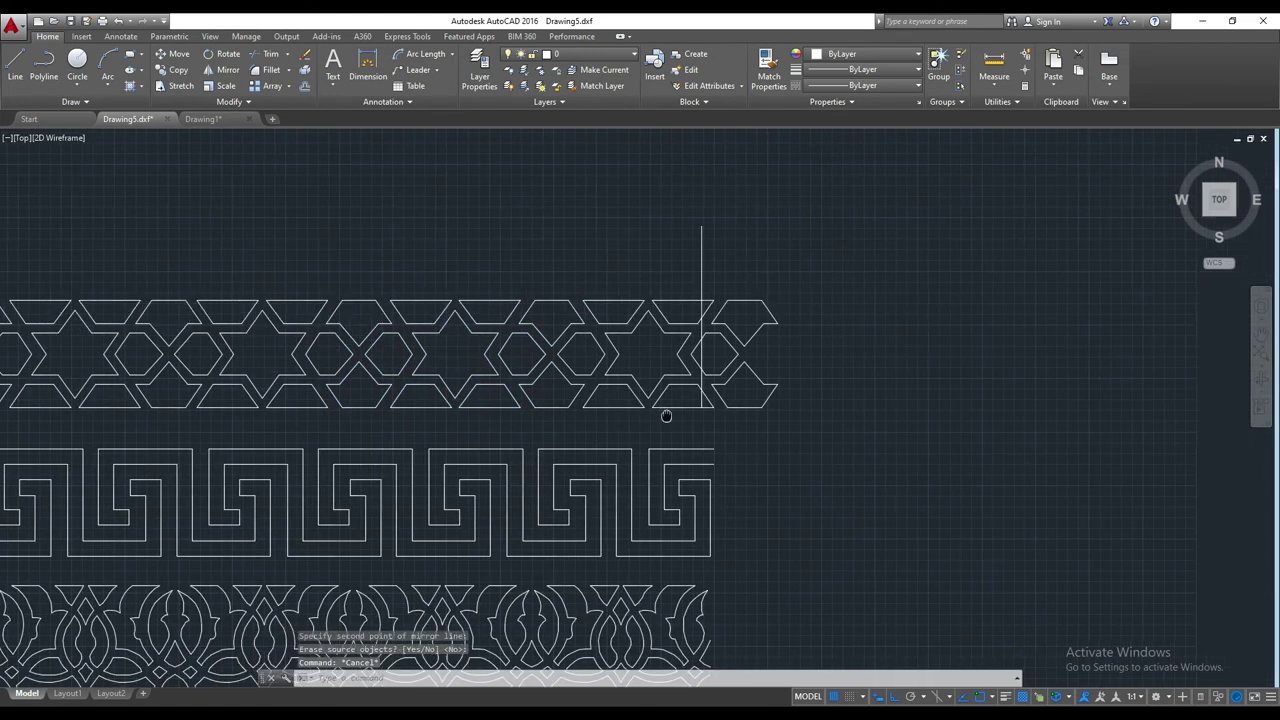
scroll(722, 340, up, 4)
scroll(876, 350, down, 4)
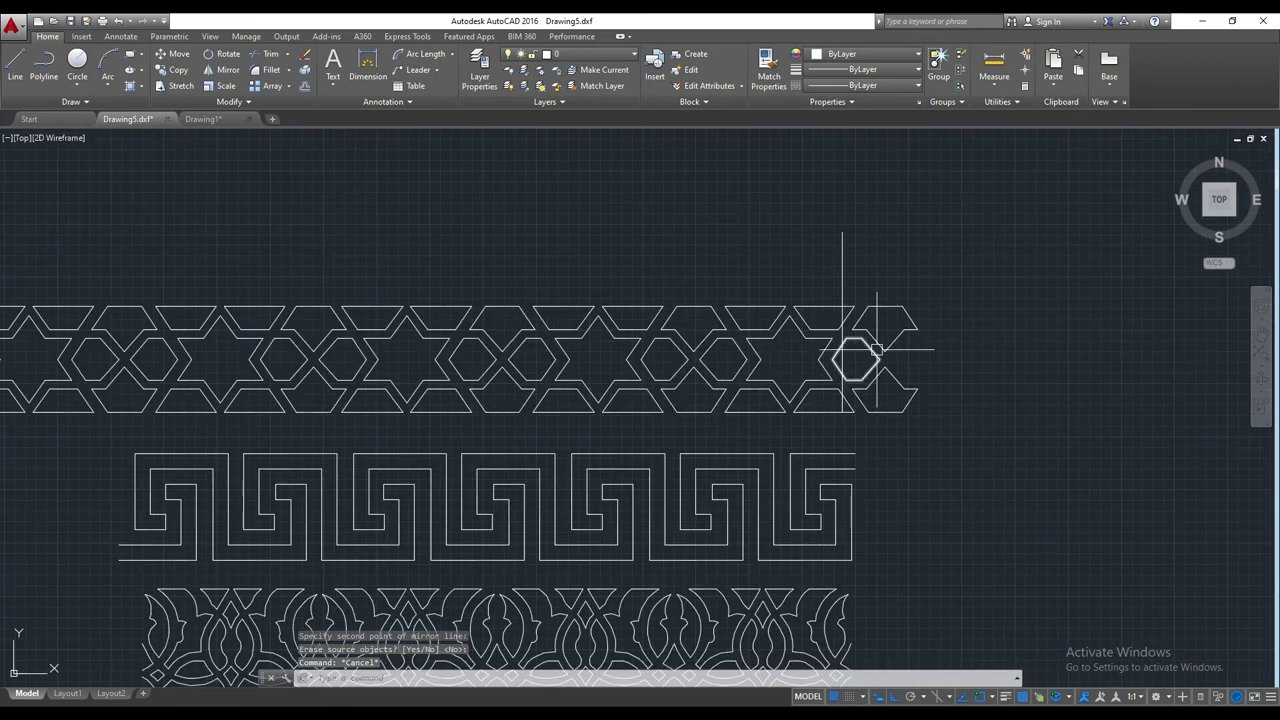
scroll(876, 350, down, 3)
scroll(206, 357, up, 2)
- Select the vertical boundary line and cancel an attempted move of it
middle_drag(330, 350, 206, 370)
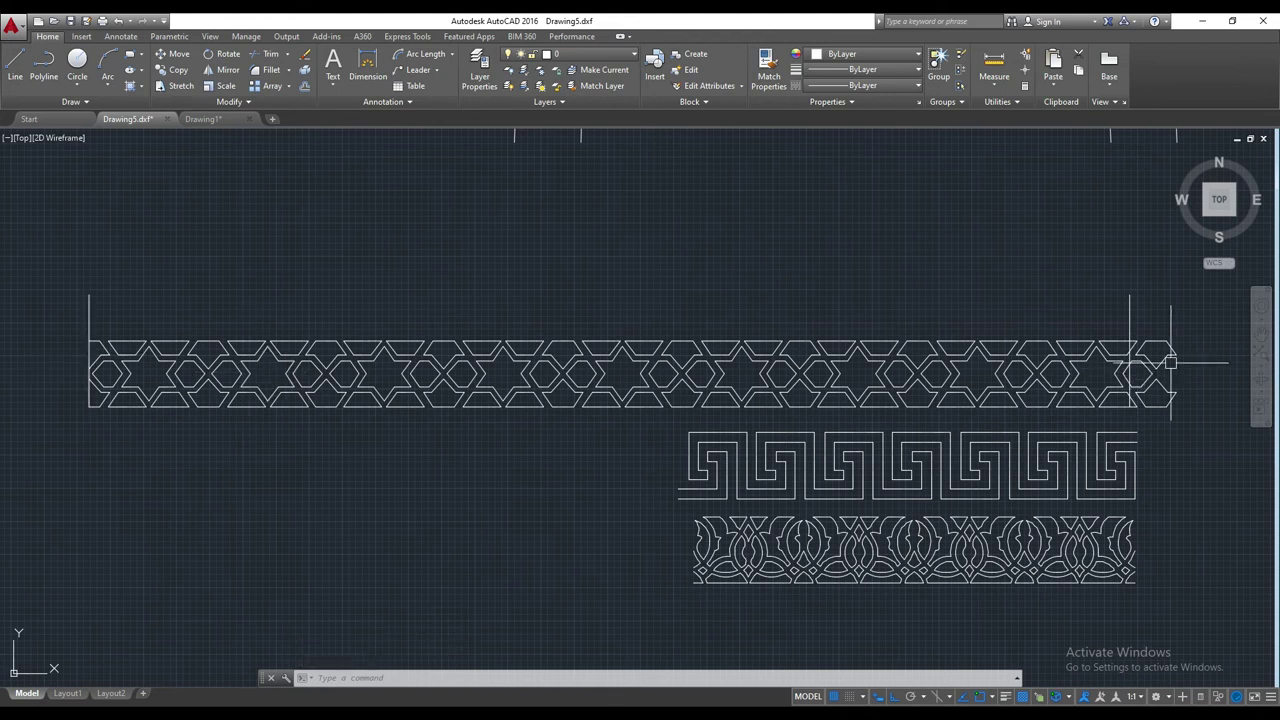
middle_drag(1170, 362, 950, 362)
scroll(1050, 360, up, 2)
scroll(864, 415, up, 1)
click(793, 330)
click(836, 333)
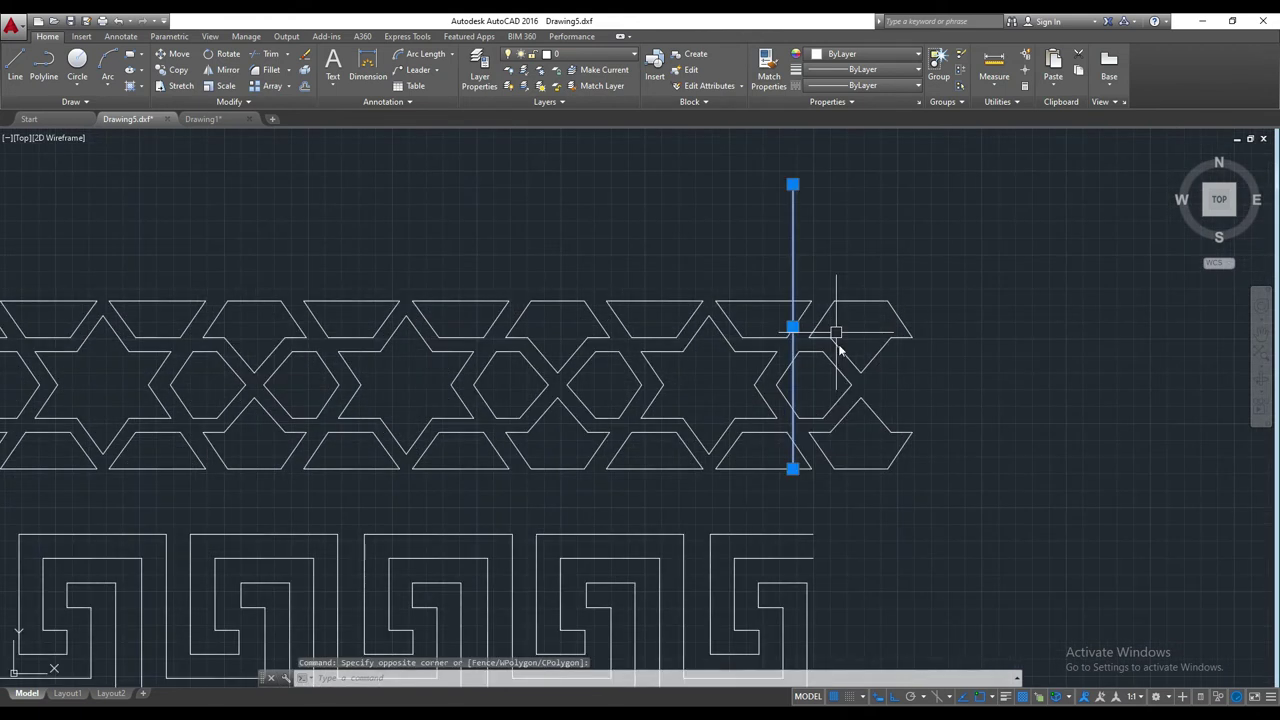
scroll(840, 350, up, 2)
text(M)
key(Return)
click(779, 389)
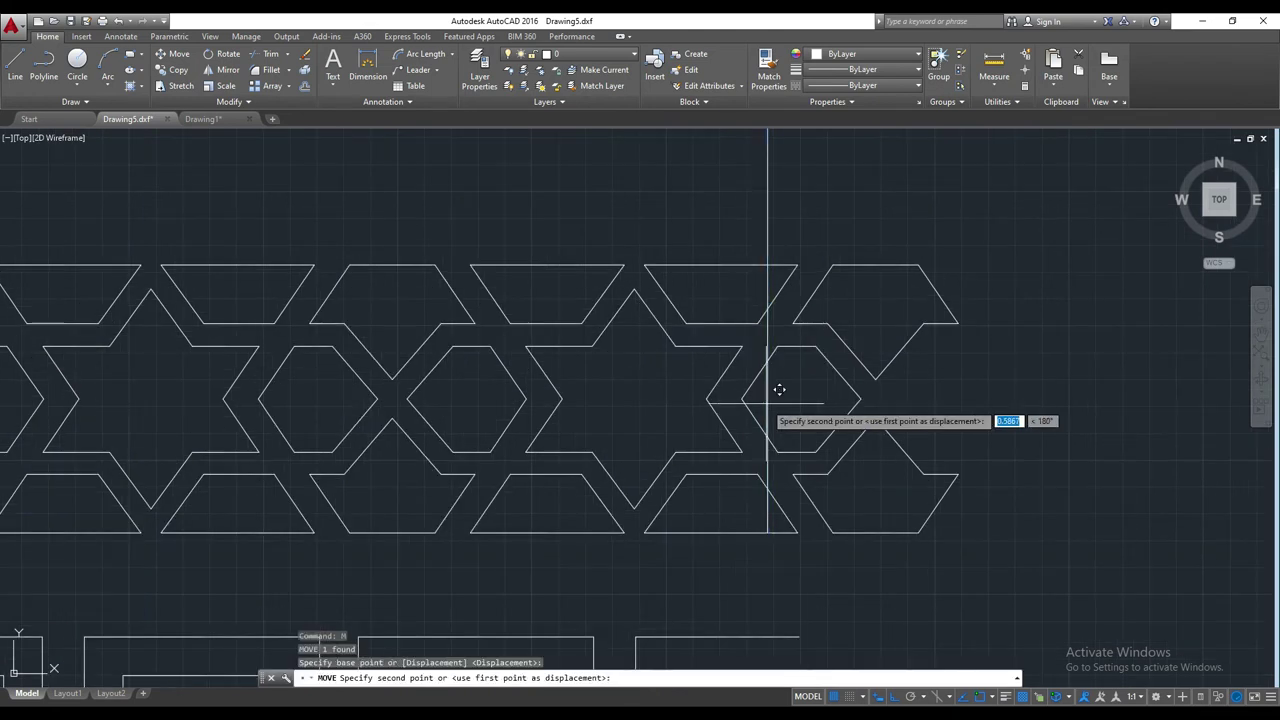
key(Escape)
key(Escape)
- Trim the star pattern's overhang past the 1570 boundary line and erase a leftover line
scroll(851, 400, down, 4)
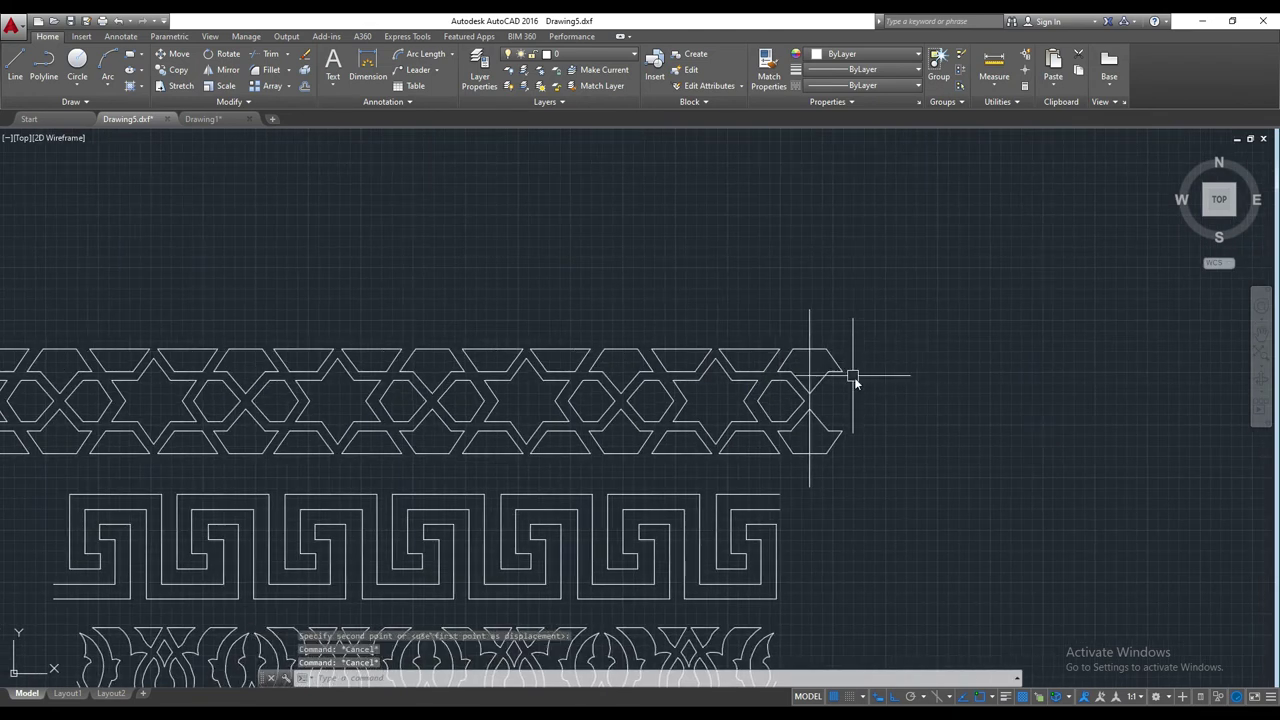
scroll(809, 398, up, 2)
text(tr)
key(Return)
click(796, 350)
key(Return)
drag(842, 292, 808, 540)
key(Escape)
text(E)
key(Return)
key(Escape)
scroll(724, 327, down, 4)
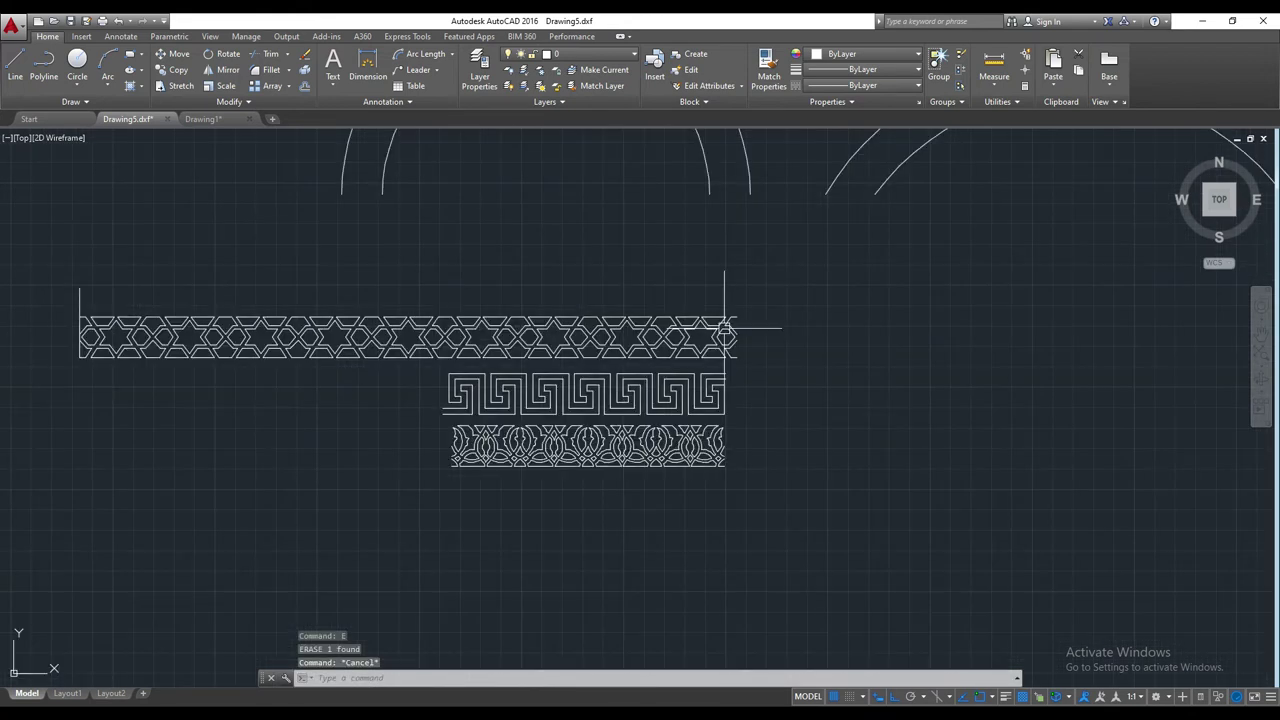
- Move the star border up above the arches
click(46, 280)
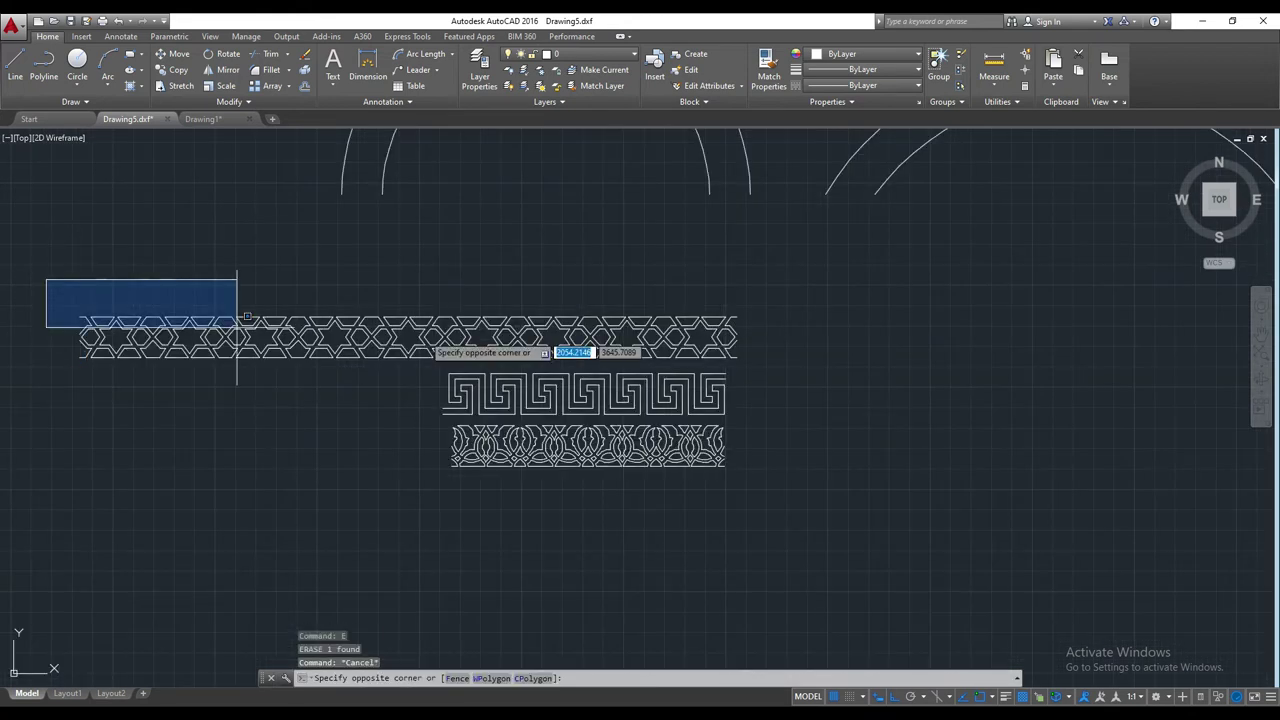
click(839, 366)
scroll(823, 443, down, 3)
text(m)
key(Return)
click(891, 483)
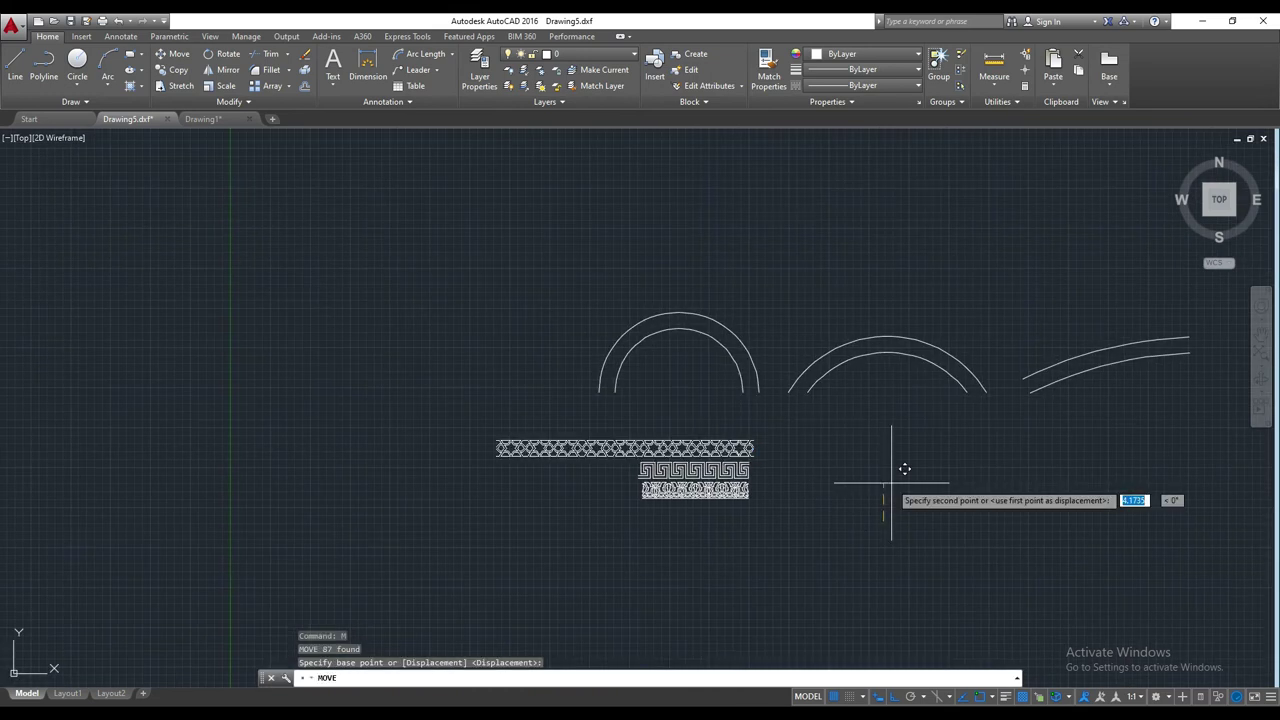
click(891, 332)
key(Escape)
scroll(751, 371, up, 3)
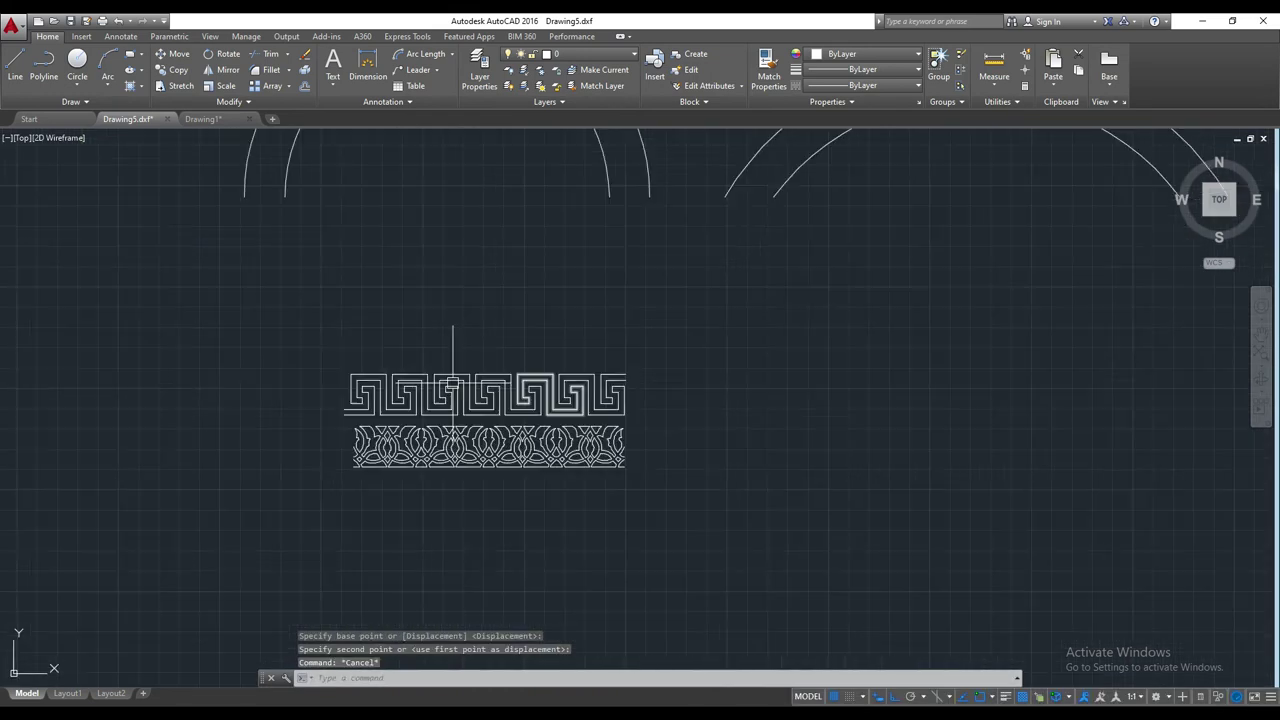
scroll(405, 356, up, 2)
- Move the Greek-key border to the right
click(272, 321)
click(757, 414)
scroll(214, 454, down, 2)
text(m)
key(Return)
click(436, 453)
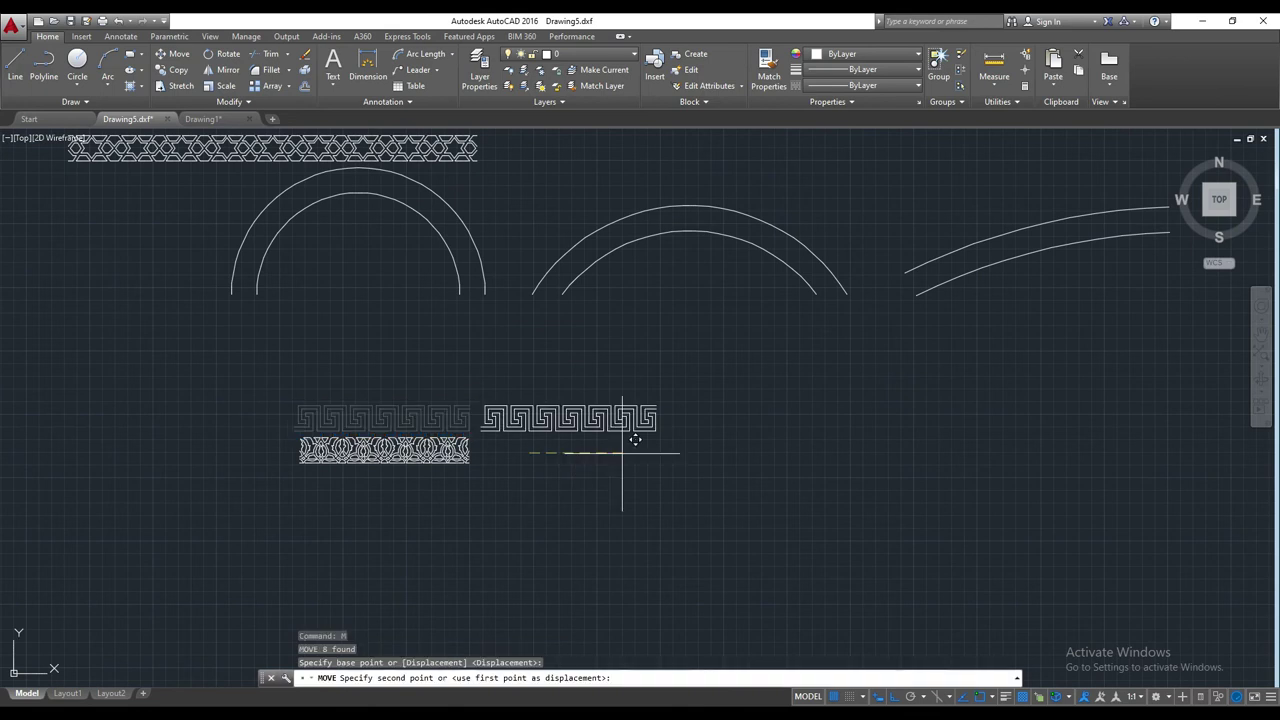
click(699, 449)
- Reselect the Greek-key border for another move, then cancel it
click(780, 466)
click(551, 400)
middle_drag(805, 522, 814, 548)
text(m)
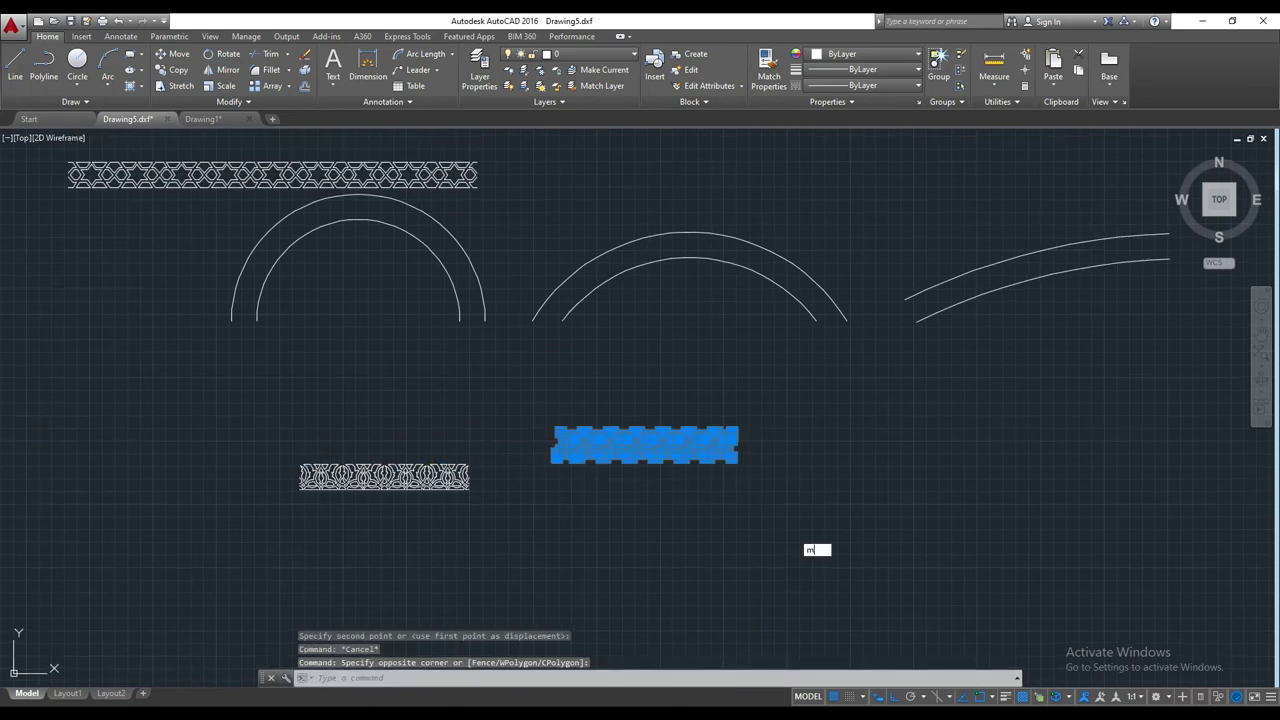
key(Return)
scroll(810, 516, up, 2)
key(Escape)
drag(508, 337, 840, 408)
text(m)
key(Return)
click(829, 471)
key(Escape)
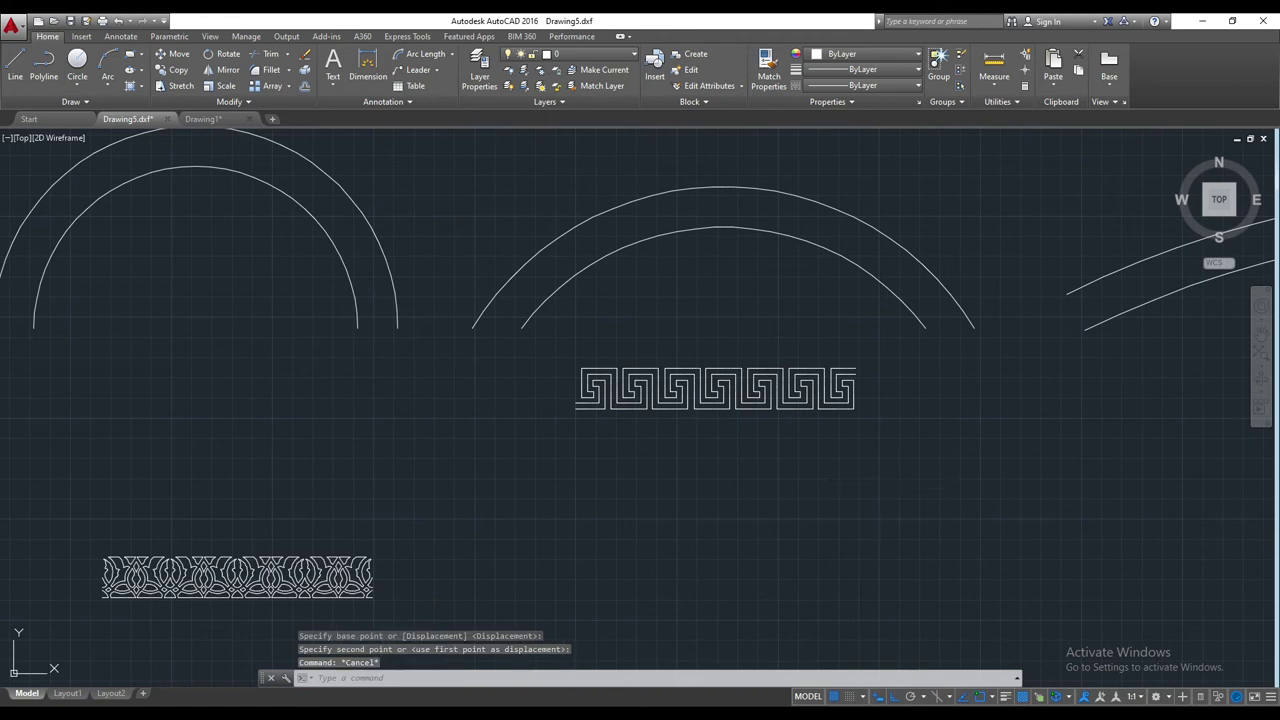
- Measure the middle arch's arc length (1489.4), then erase that dimension
click(432, 58)
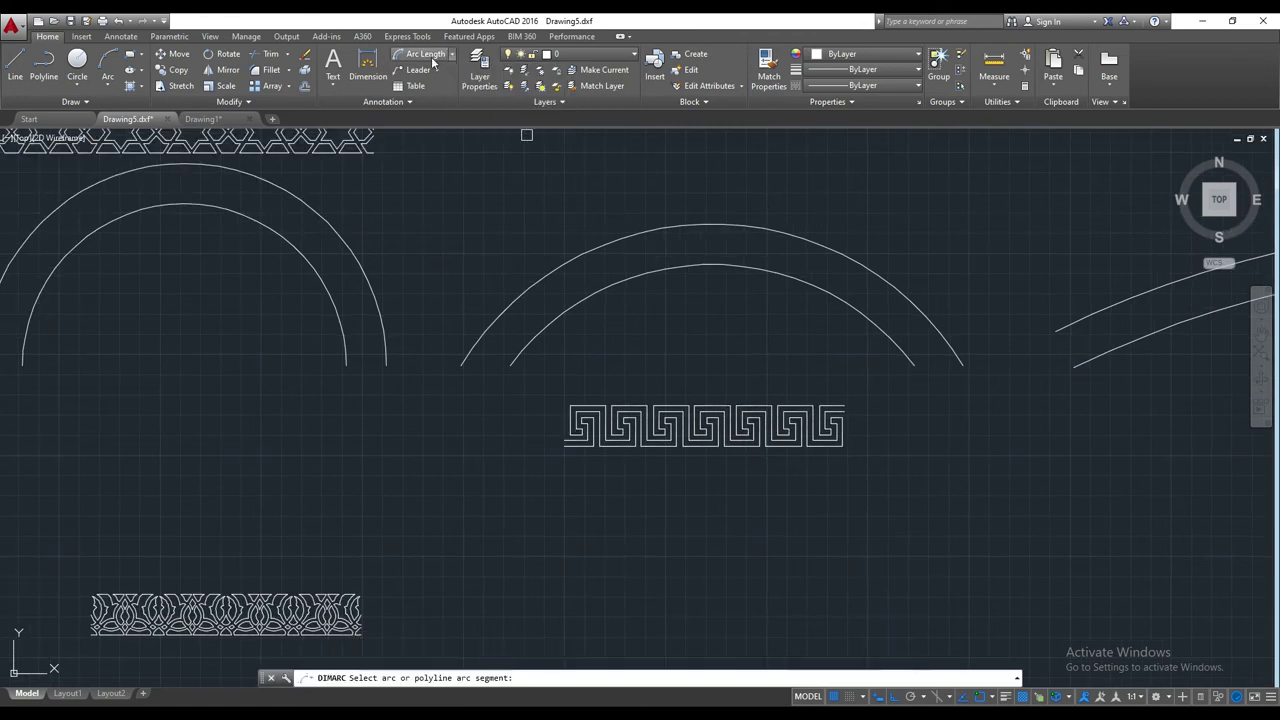
scroll(709, 225, up, 2)
click(709, 225)
click(709, 249)
scroll(705, 247, up, 3)
key(Escape)
scroll(703, 243, up, 3)
click(733, 175)
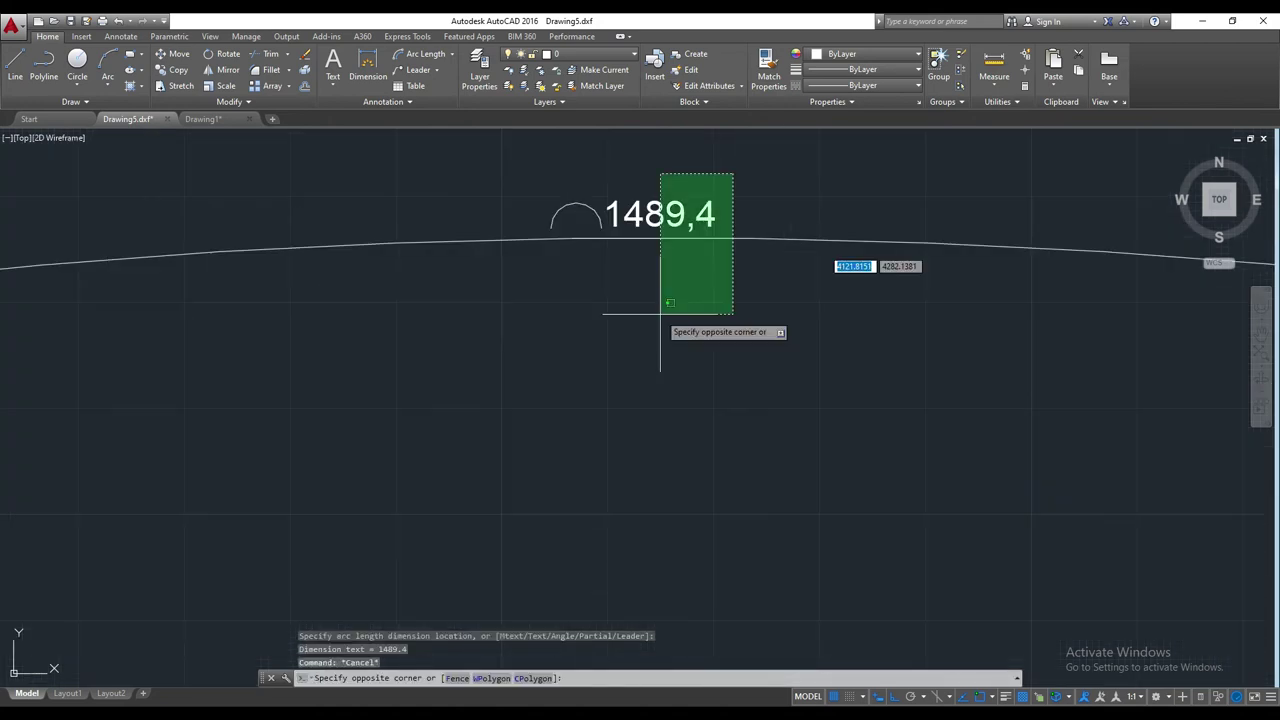
click(660, 314)
text(e)
key(Return)
key(Escape)
- Offset the pattern's vertical edge line 1490 to the right as a length marker
scroll(690, 370, down, 3)
scroll(726, 426, down, 3)
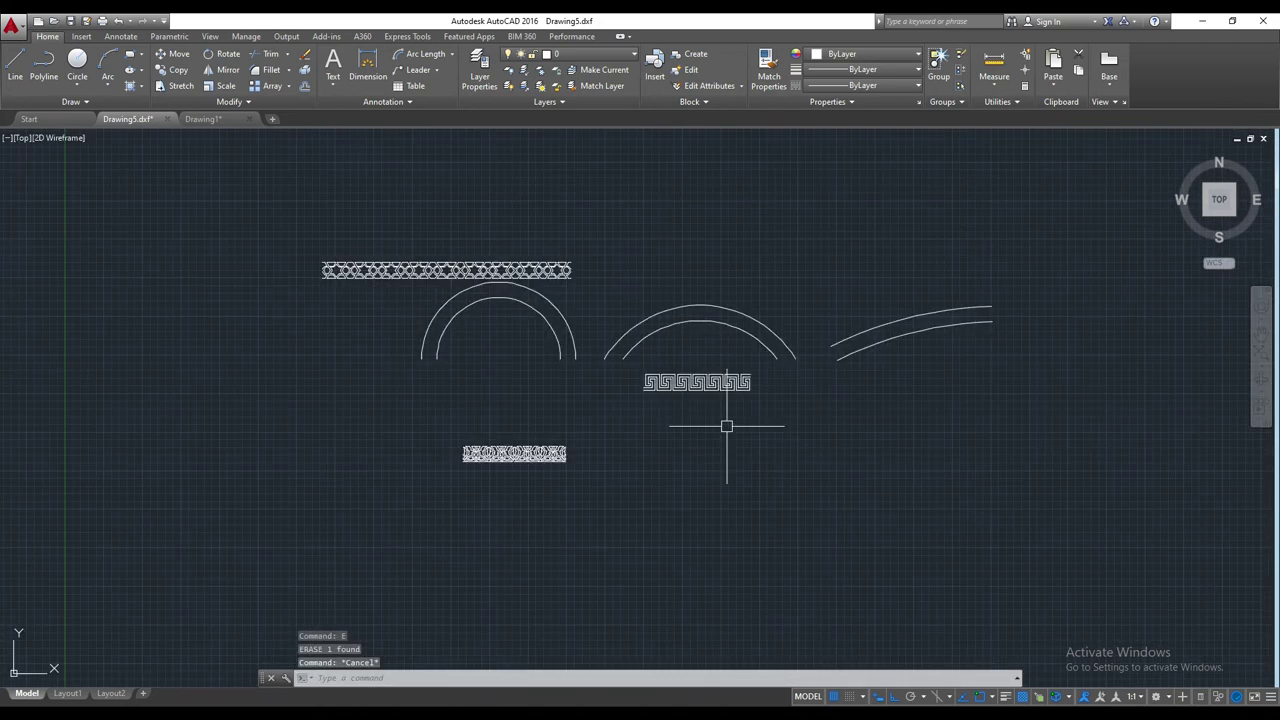
scroll(726, 426, up, 5)
text(l)
key(Return)
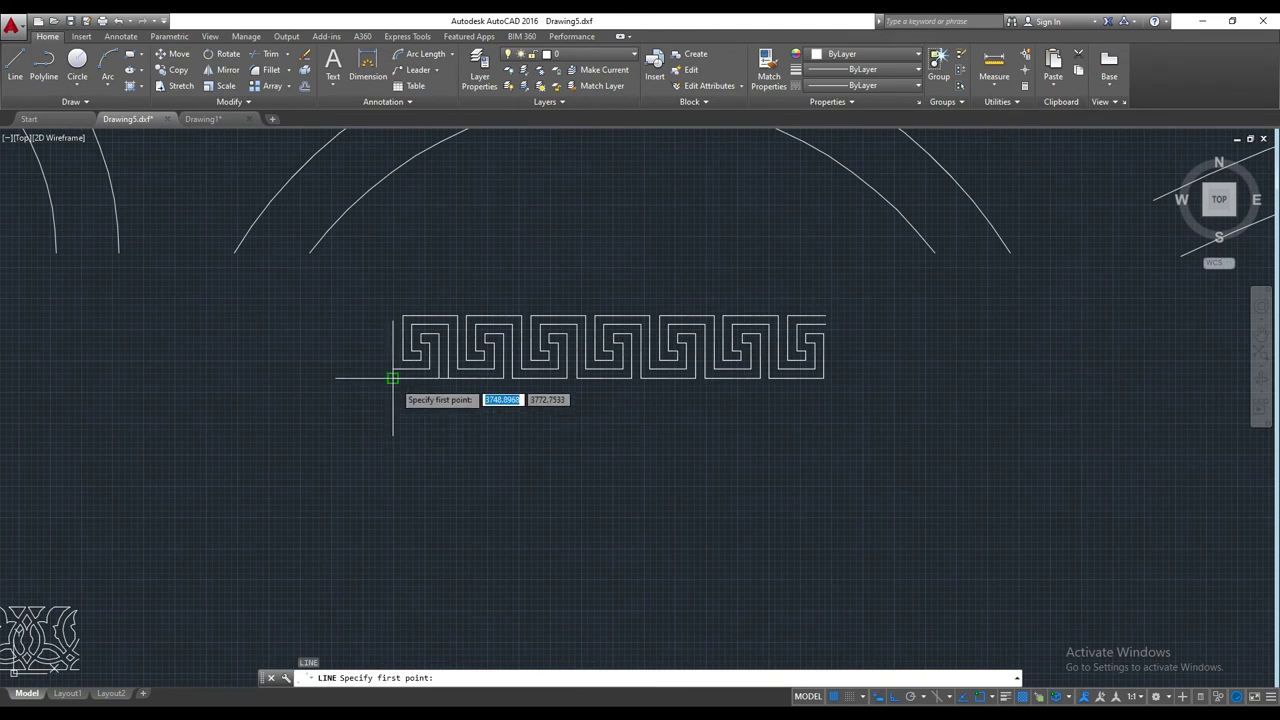
key(Escape)
scroll(368, 376, up, 2)
text(o)
key(Return)
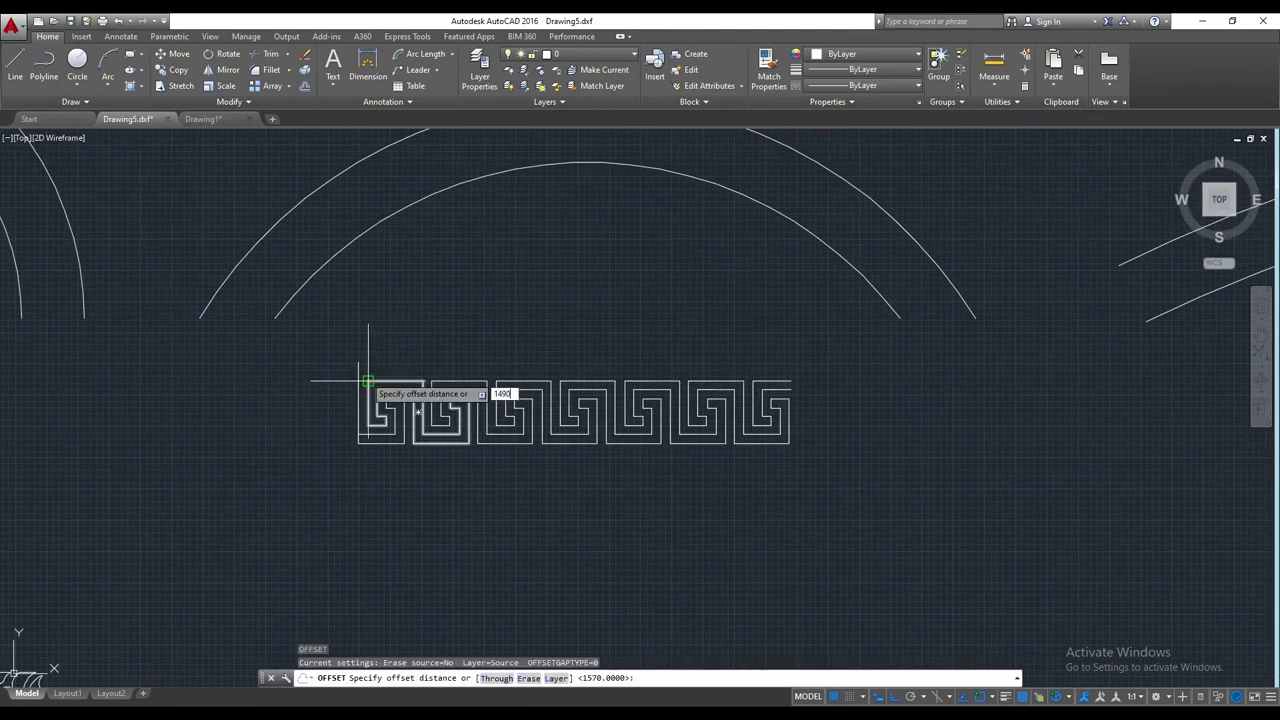
key(Return)
click(365, 381)
click(823, 363)
scroll(800, 380, down, 4)
key(Escape)
key(Escape)
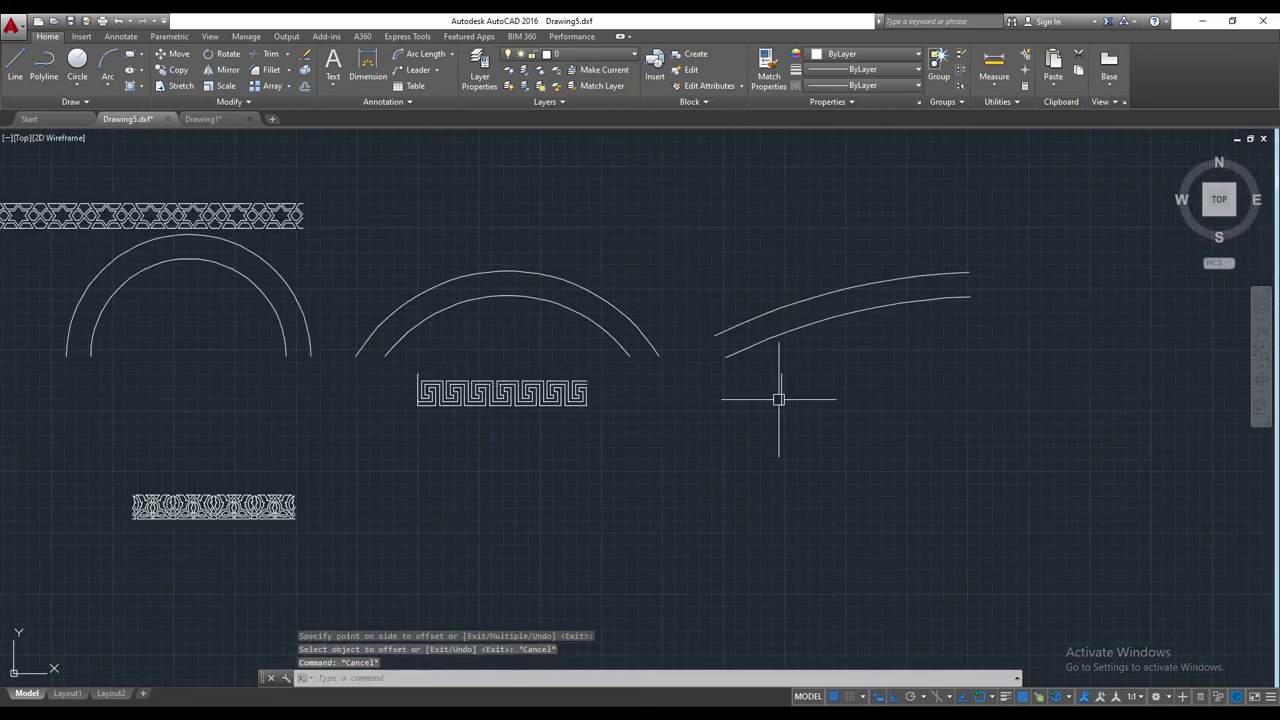
- Select the Greek-key pattern with the marker line and try moving it, then cancel
click(857, 371)
click(412, 437)
text(m)
key(Return)
middle_drag(495, 473, 548, 517)
click(566, 508)
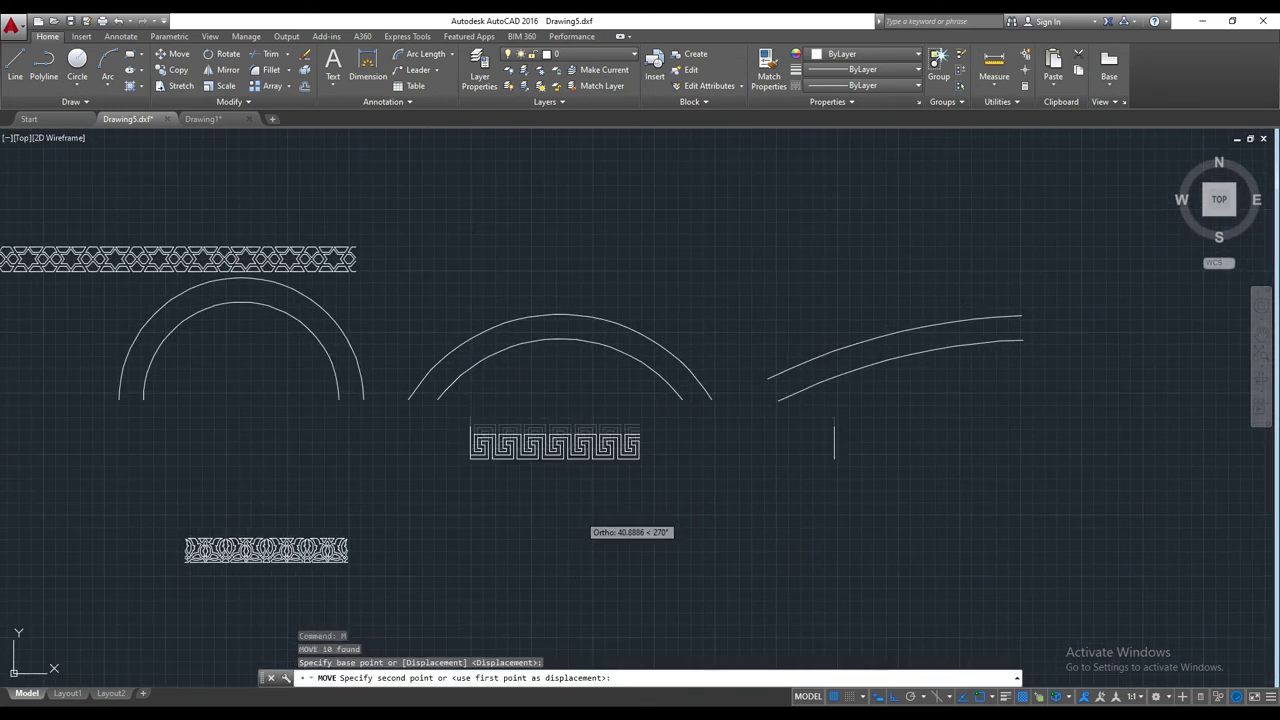
key(Escape)
- Erase the last unit and trailing pieces at the Greek key's right end
scroll(560, 450, up, 3)
click(848, 314)
click(716, 558)
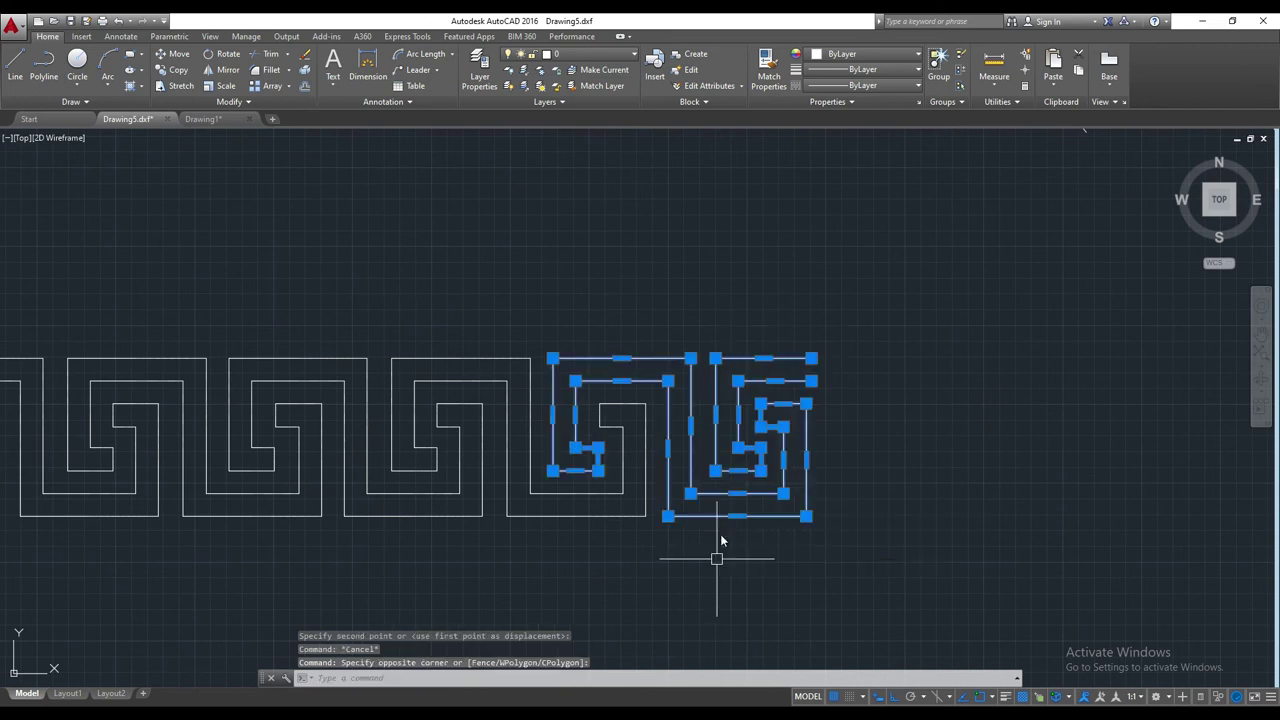
click(880, 294)
click(731, 586)
text(e)
key(Return)
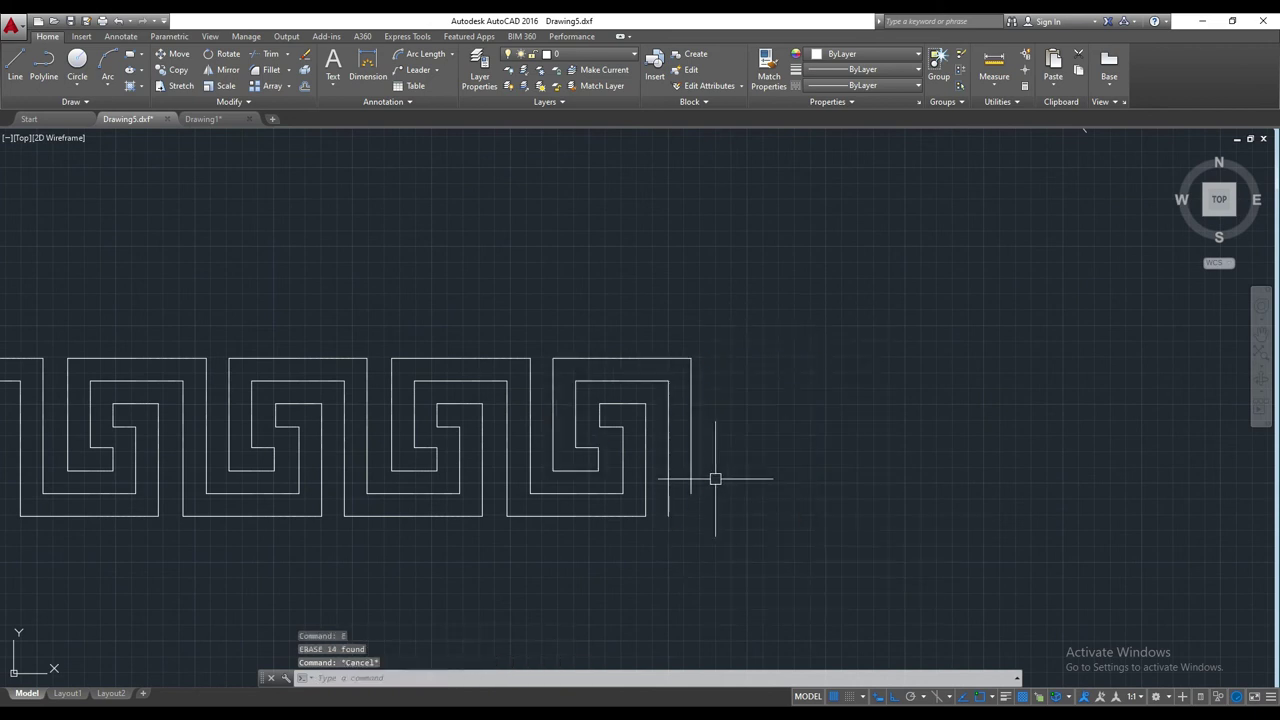
key(Escape)
scroll(712, 465, down, 2)
- Select the rightmost Greek-key unit, backing out of an accidental circle command
click(714, 357)
click(620, 528)
text(c)
key(Return)
key(Escape)
key(Escape)
click(745, 334)
click(602, 543)
key(Escape)
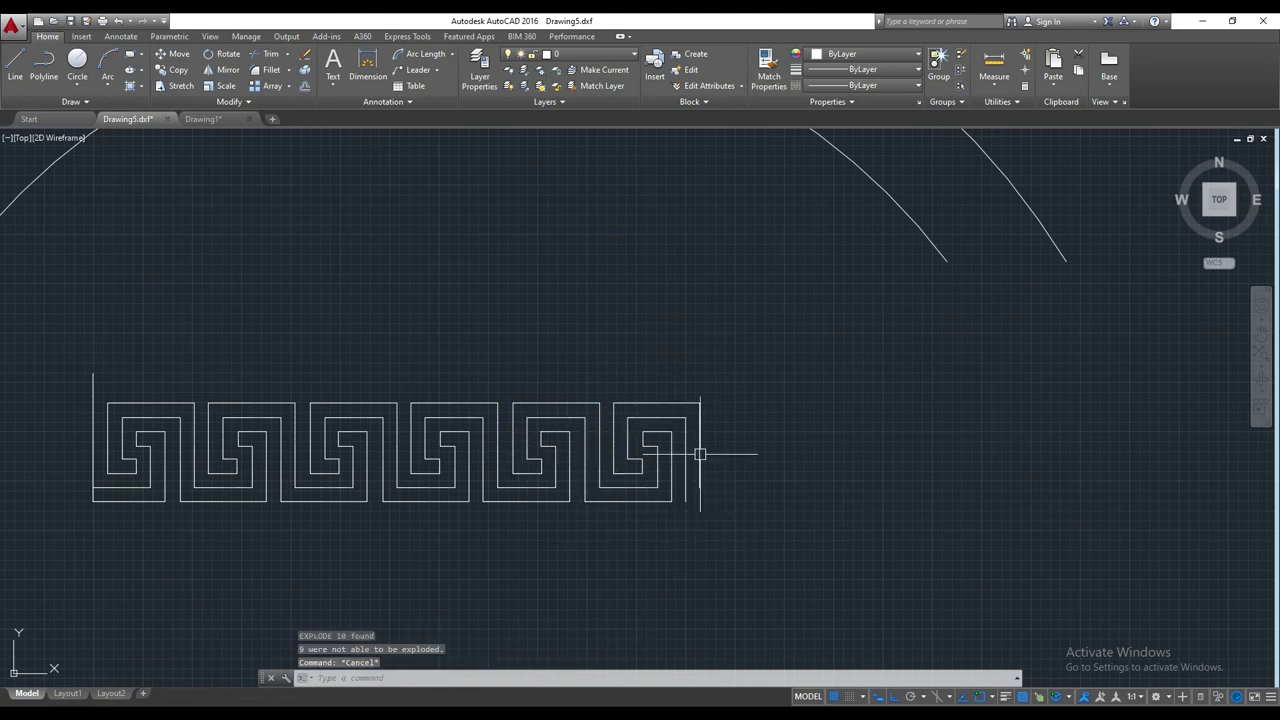
scroll(700, 448, up, 2)
click(749, 329)
click(575, 570)
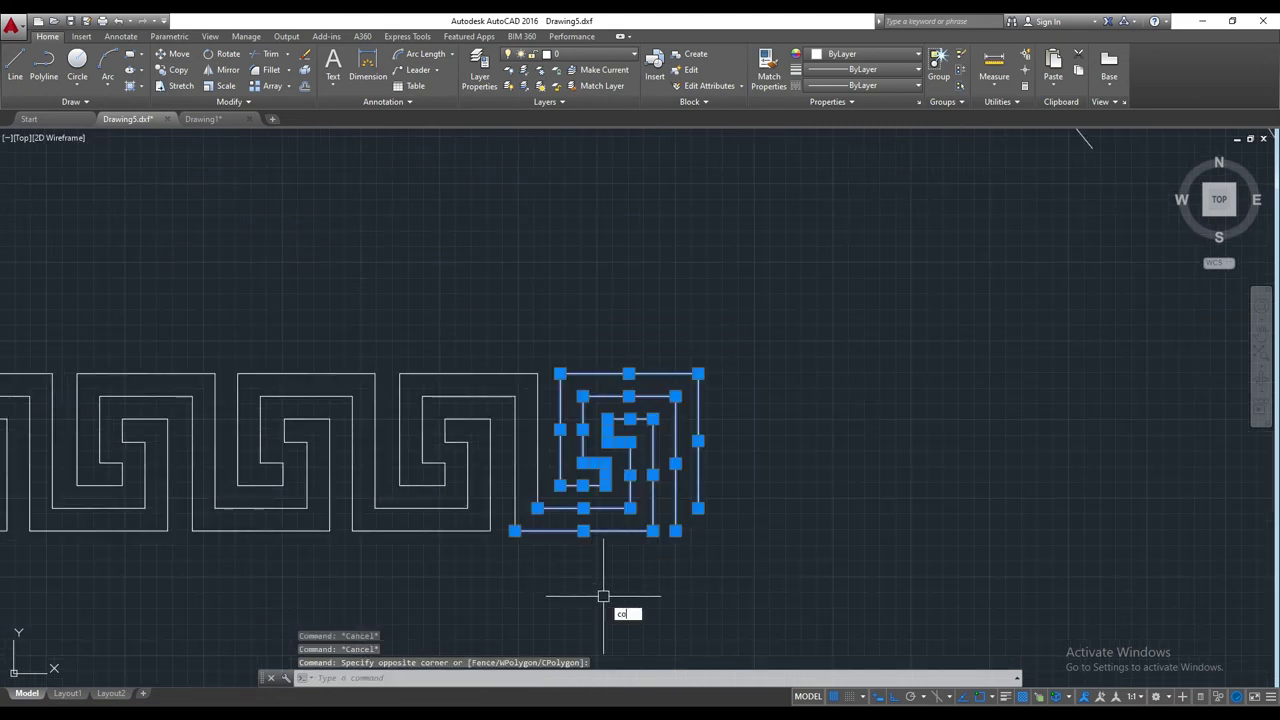
- Copy the Greek-key unit five times along the row up to the marker line
key(Return)
middle_drag(586, 598, 423, 528)
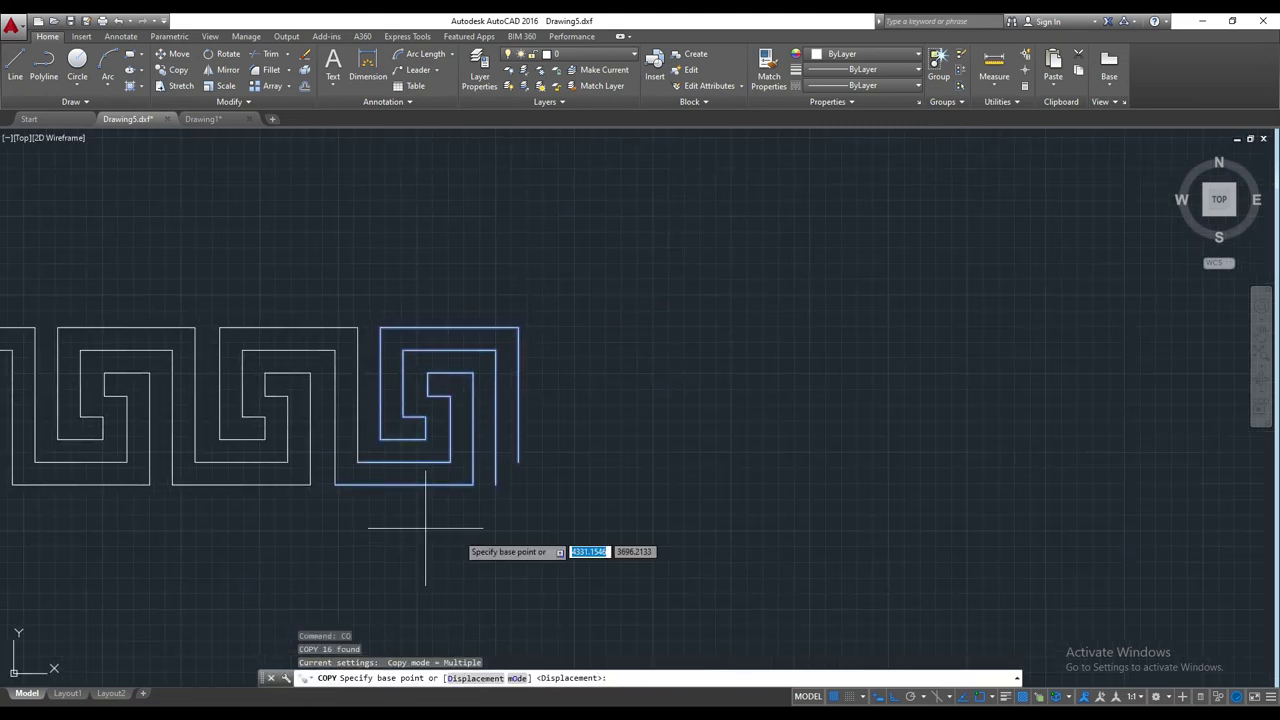
click(335, 485)
click(496, 485)
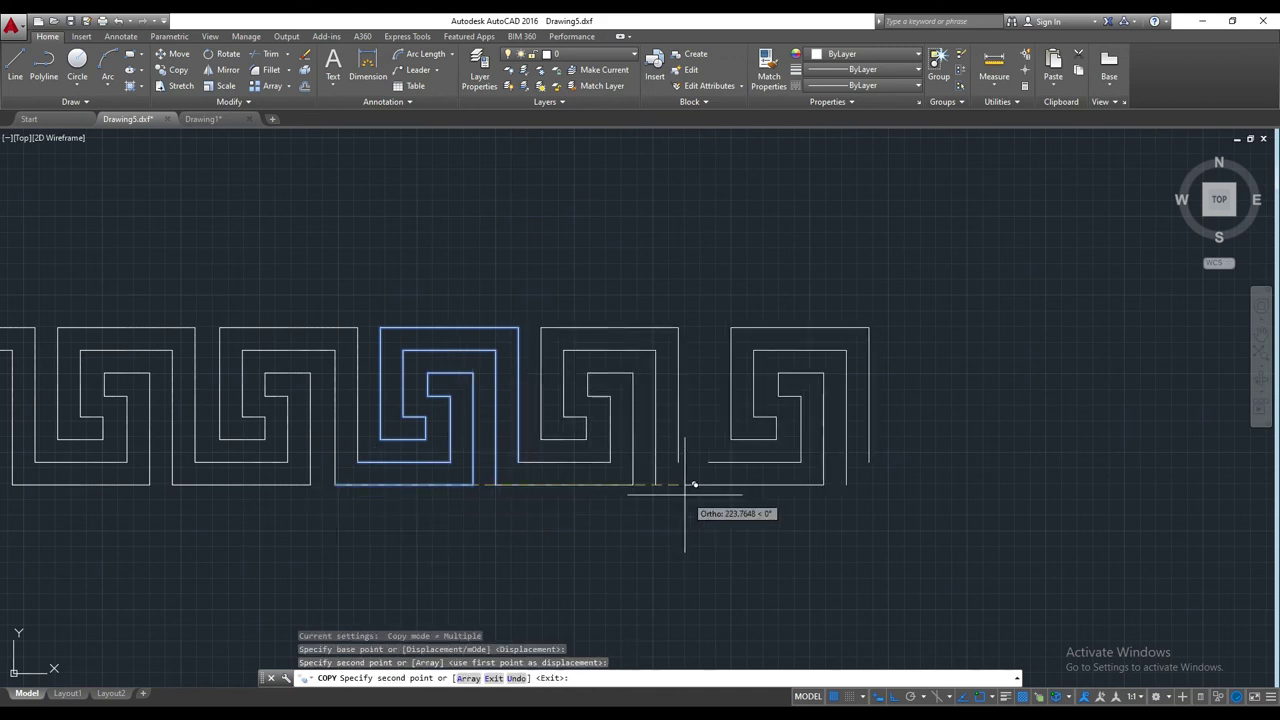
click(824, 484)
middle_drag(824, 484, 250, 500)
scroll(410, 481, down, 2)
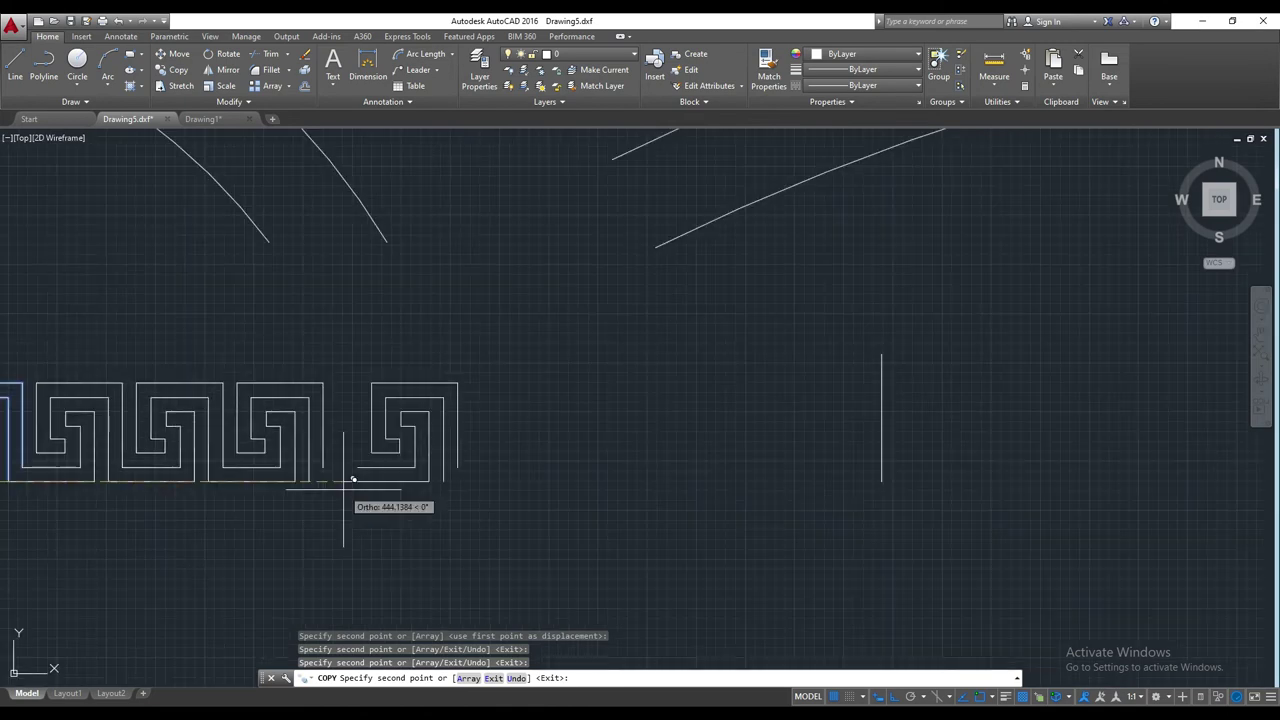
click(410, 481)
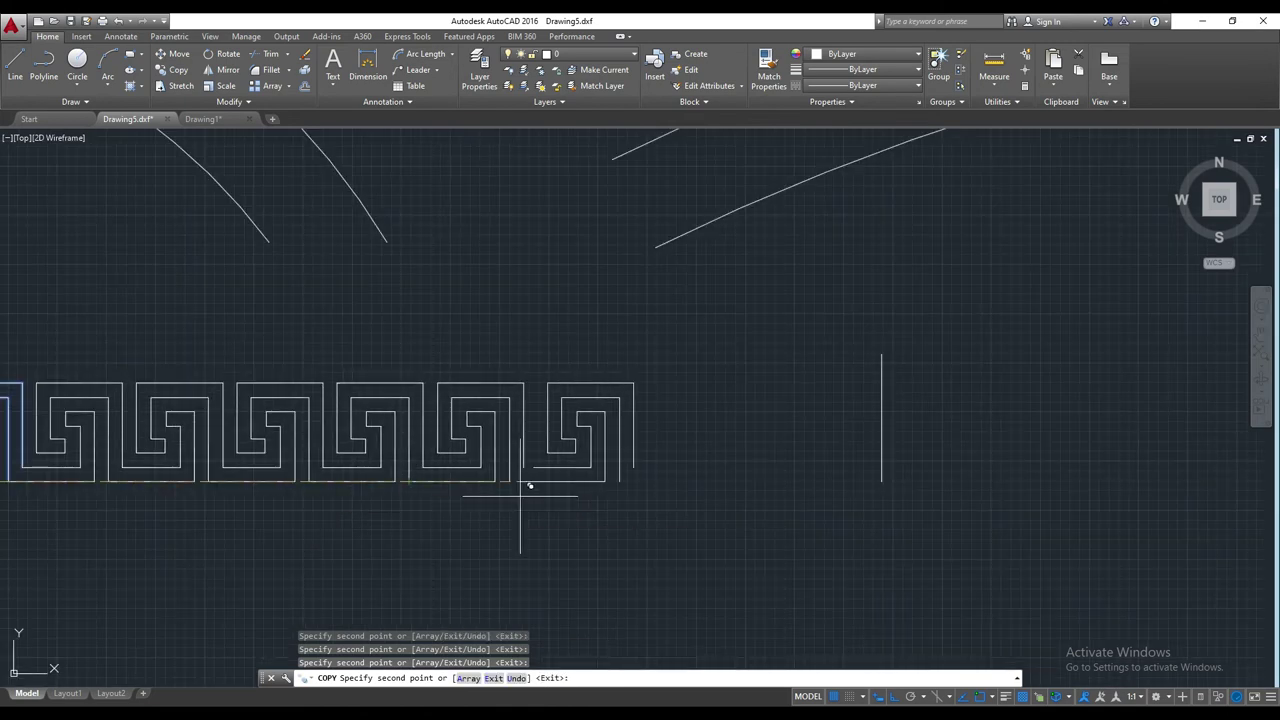
click(508, 485)
click(618, 481)
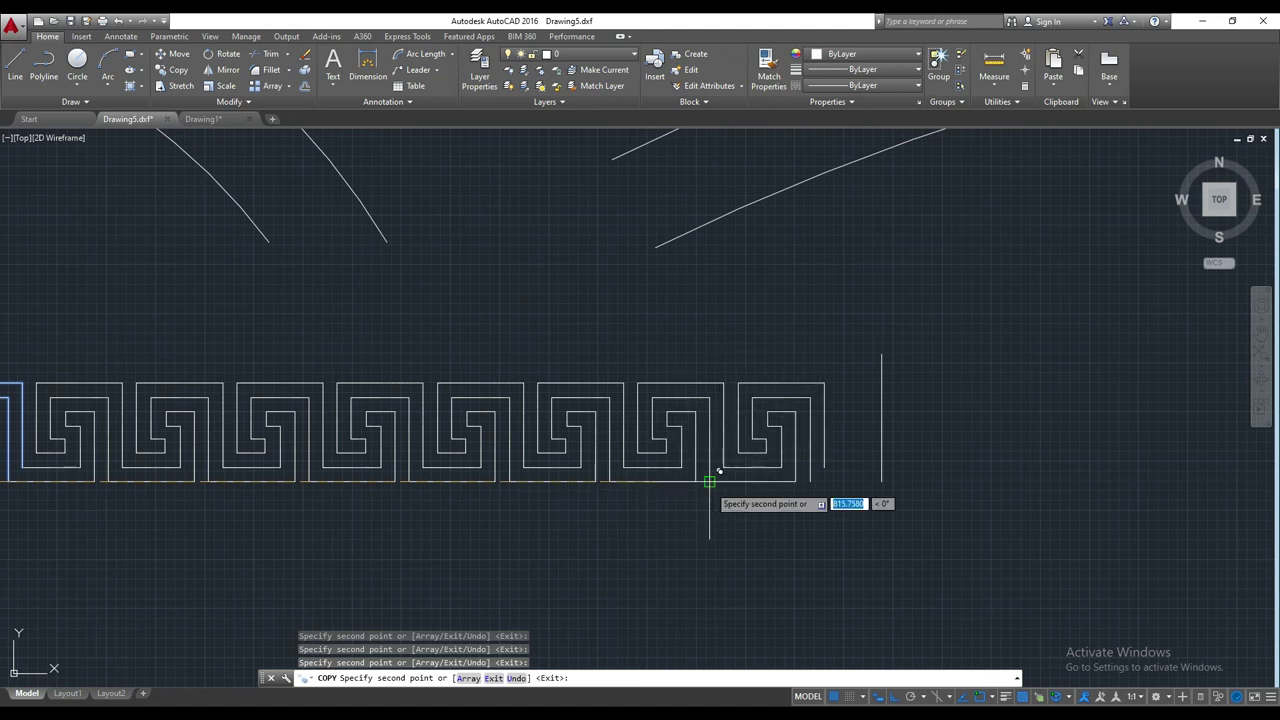
key(Escape)
- Delete both vertical marker lines at the row's ends
scroll(970, 465, down, 3)
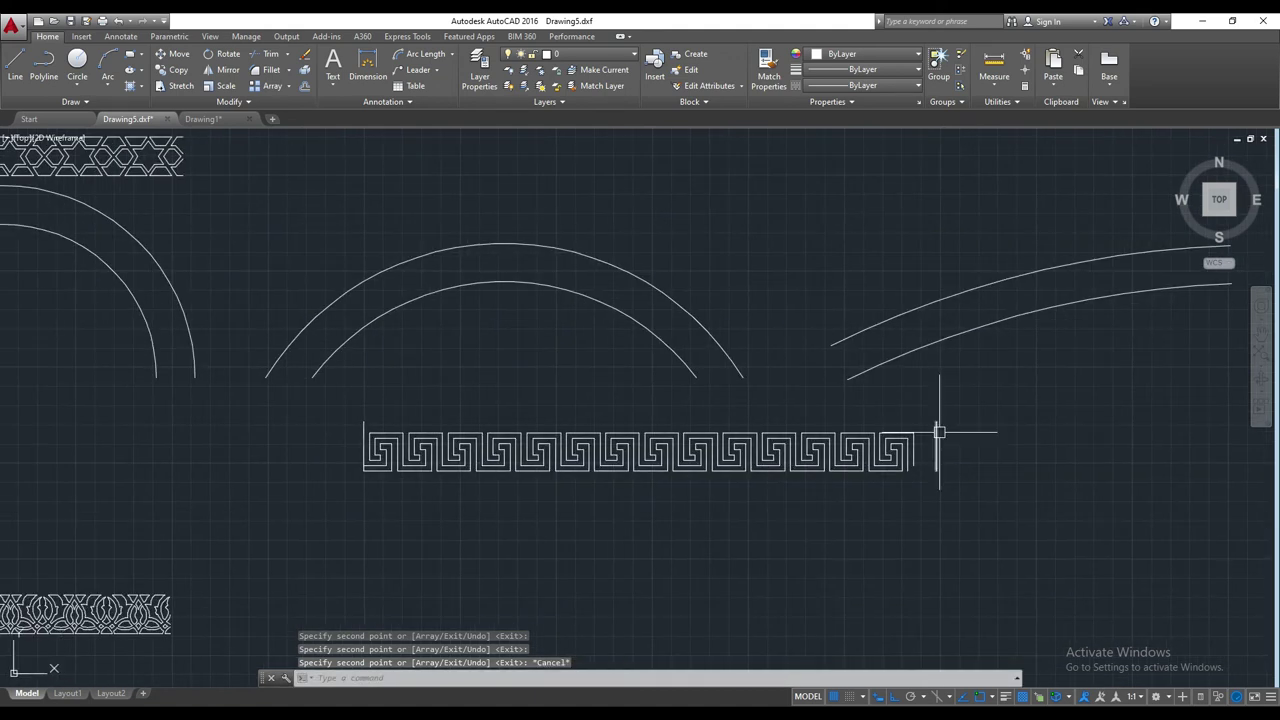
drag(939, 432, 363, 429)
scroll(390, 432, down, 2)
key(Escape)
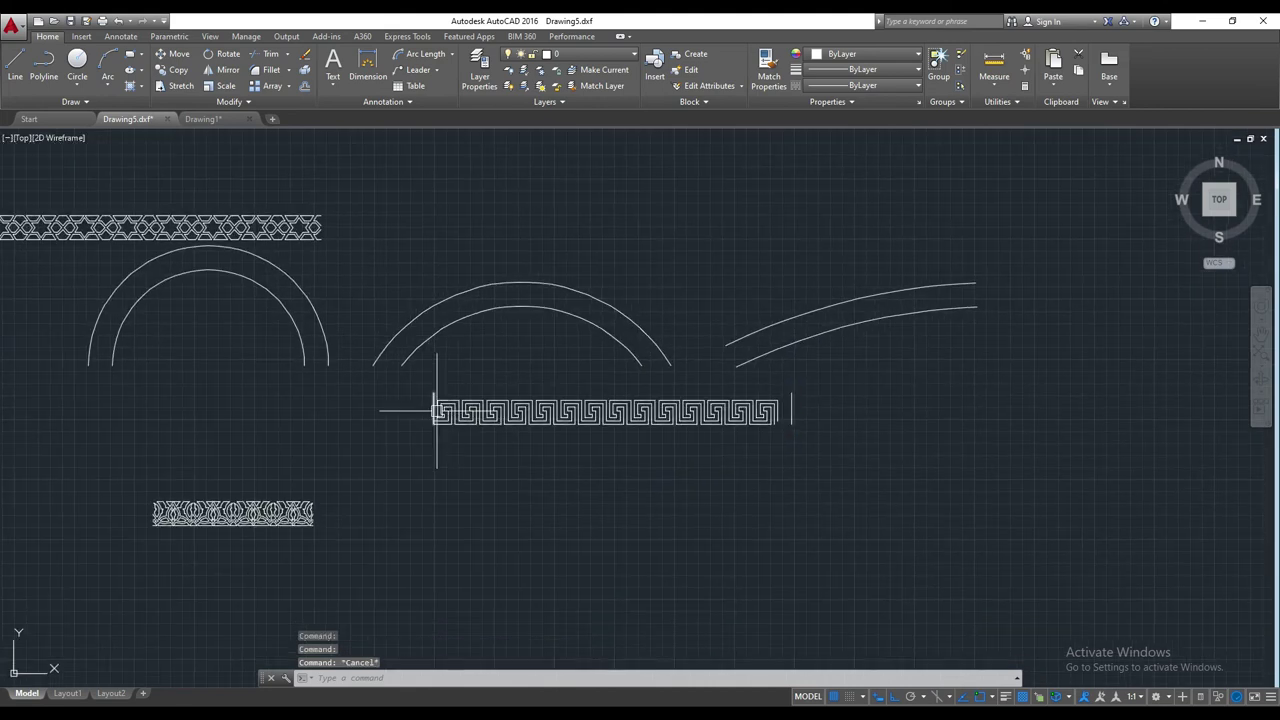
scroll(433, 390, up, 2)
click(431, 393)
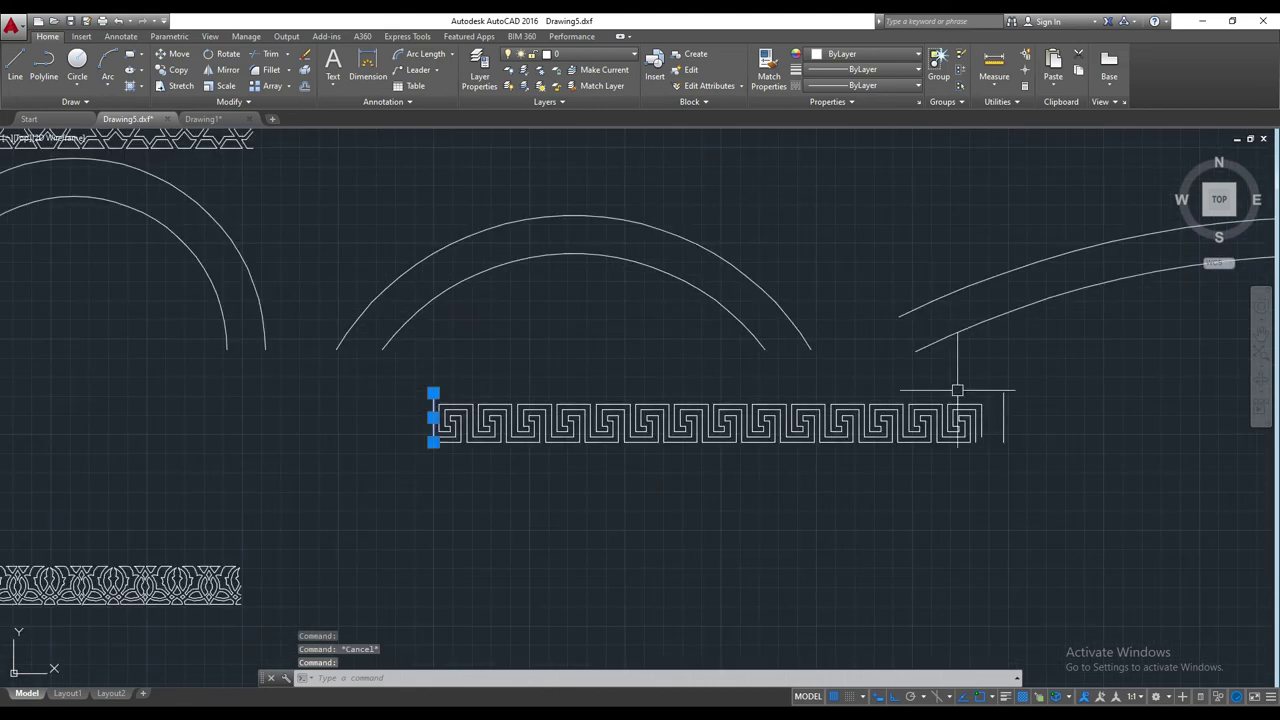
click(1003, 400)
key(Delete)
- Select the whole extended Greek-key row and start moving it
scroll(1003, 400, down, 2)
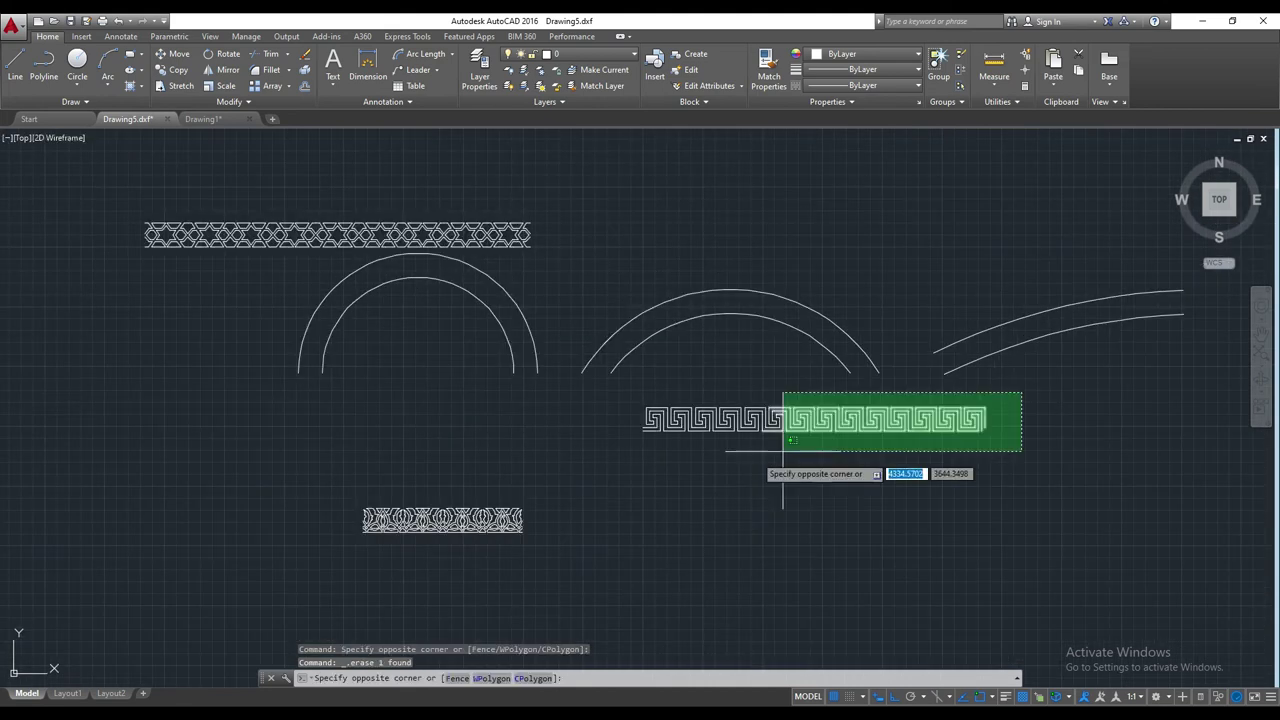
drag(1023, 394, 647, 460)
text(m)
key(Return)
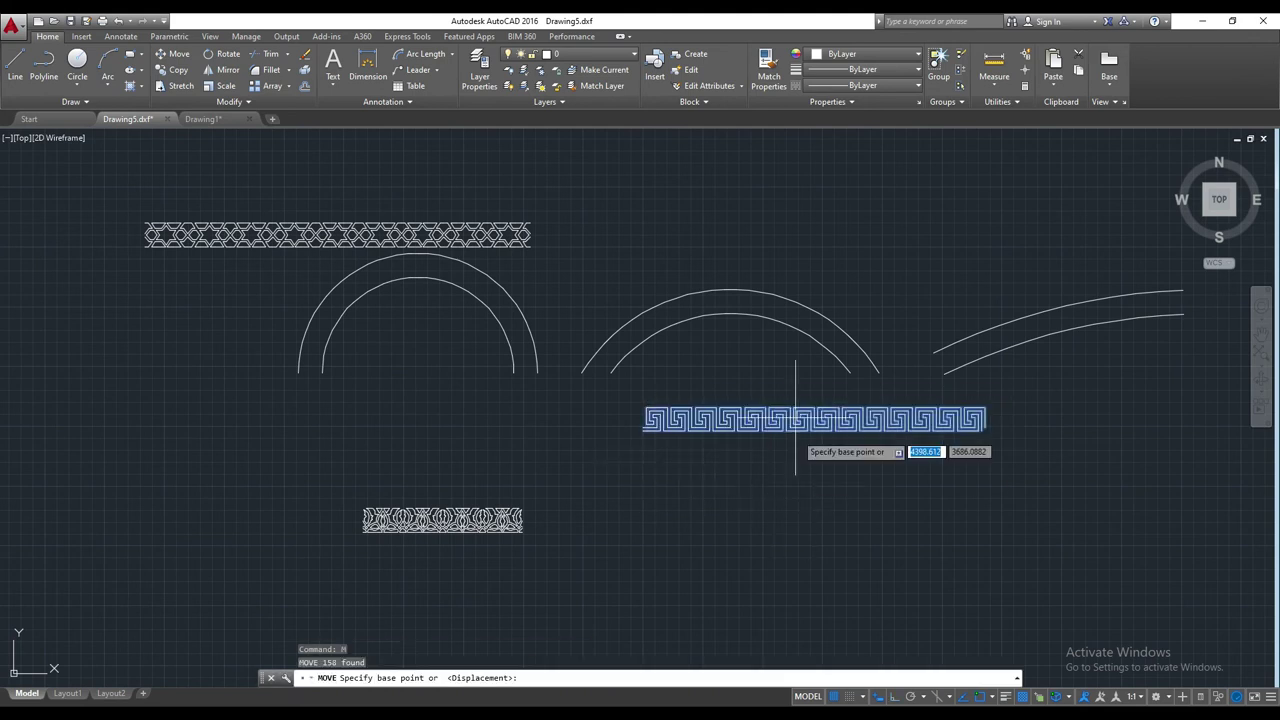
- Place the Greek-key row above the middle arch and move the ornament row below the right arch
click(793, 405)
click(719, 237)
drag(594, 480, 294, 557)
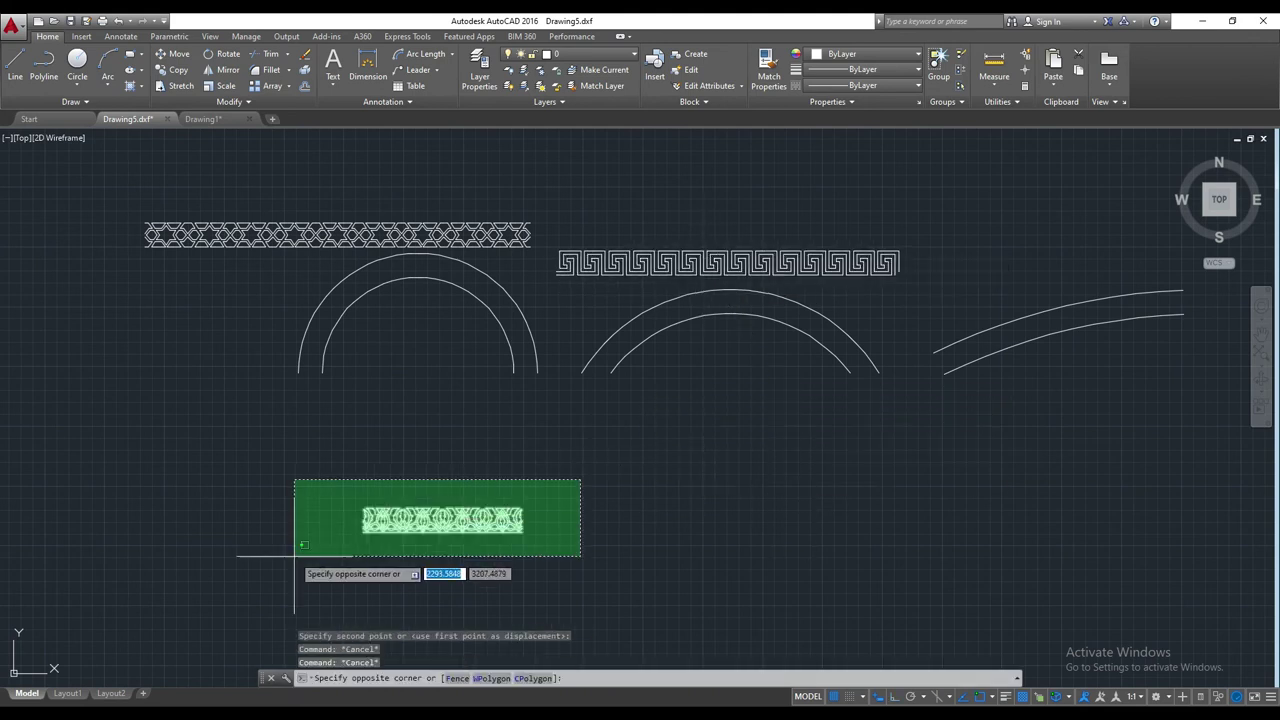
text(m)
key(Return)
click(432, 520)
scroll(651, 410, up, 2)
click(651, 430)
scroll(630, 445, up, 2)
key(Escape)
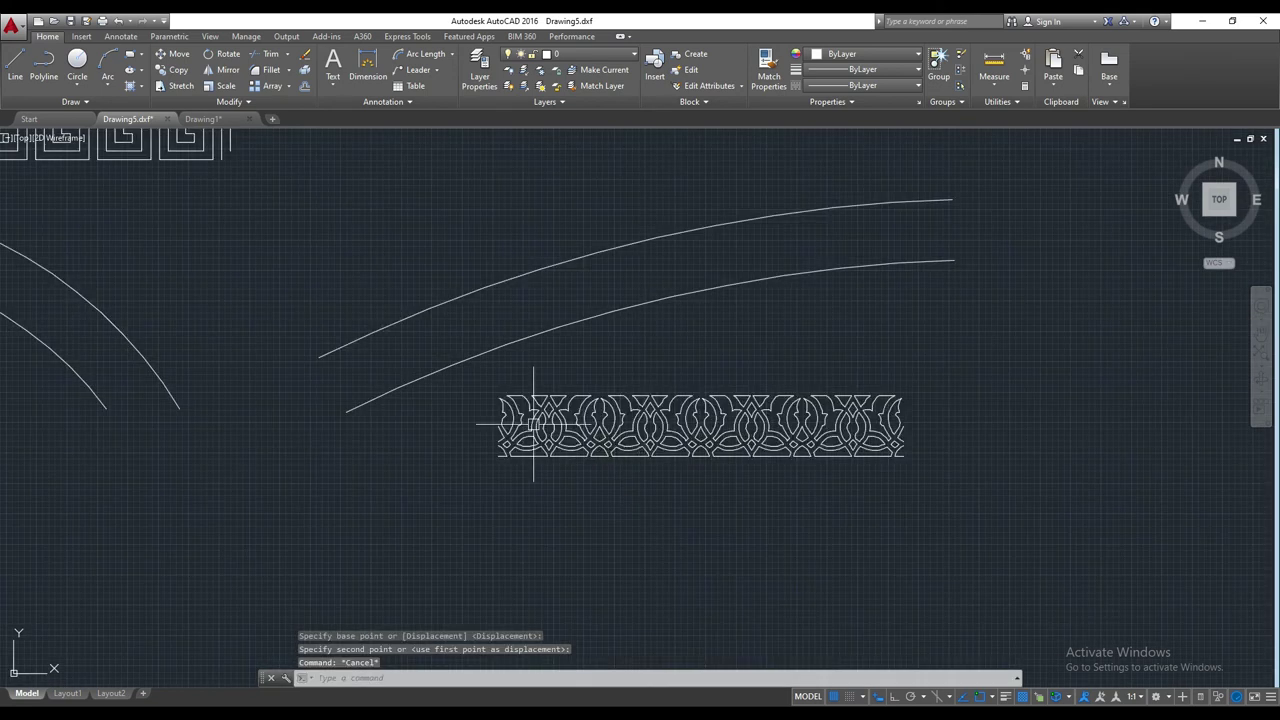
- Measure the right arch's upper curve arc length (1080.89)
click(420, 57)
click(670, 236)
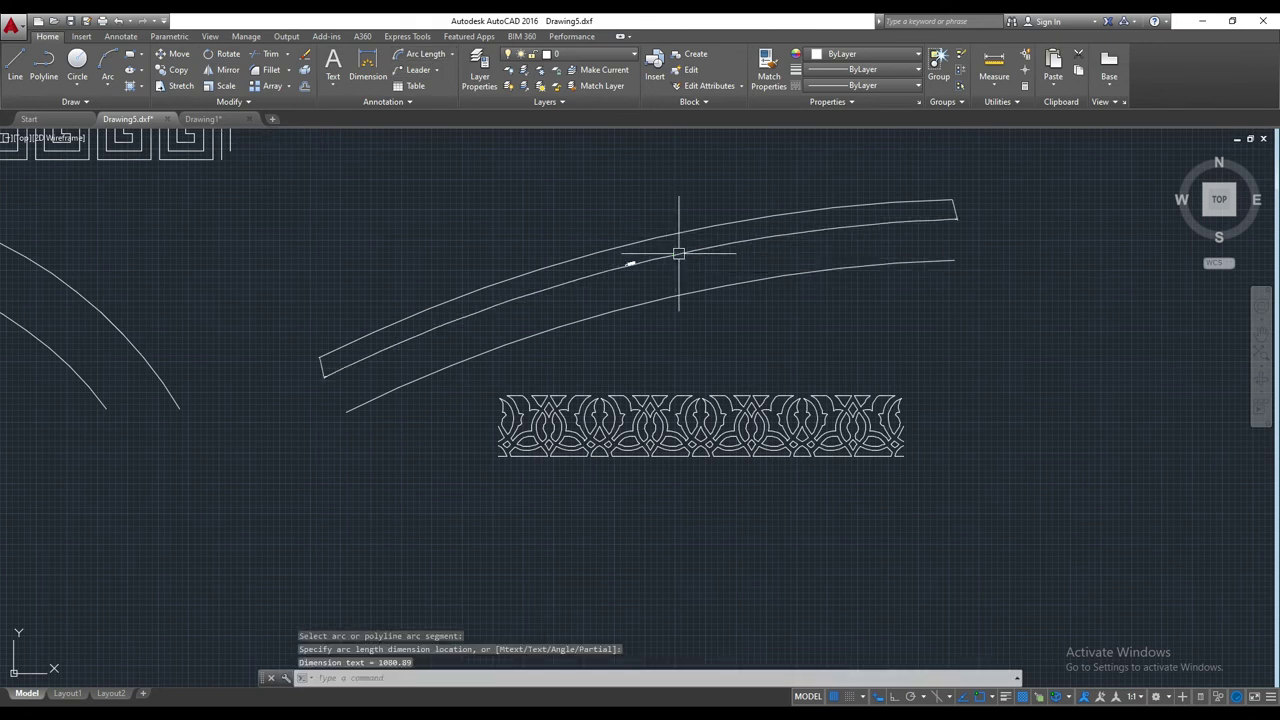
key(Escape)
scroll(650, 268, up, 10)
scroll(626, 281, down, 5)
scroll(606, 460, down, 3)
- Attempt a guide line and a 1080 offset from the ornament's lower-left corner, then cancel
text(l)
key(Return)
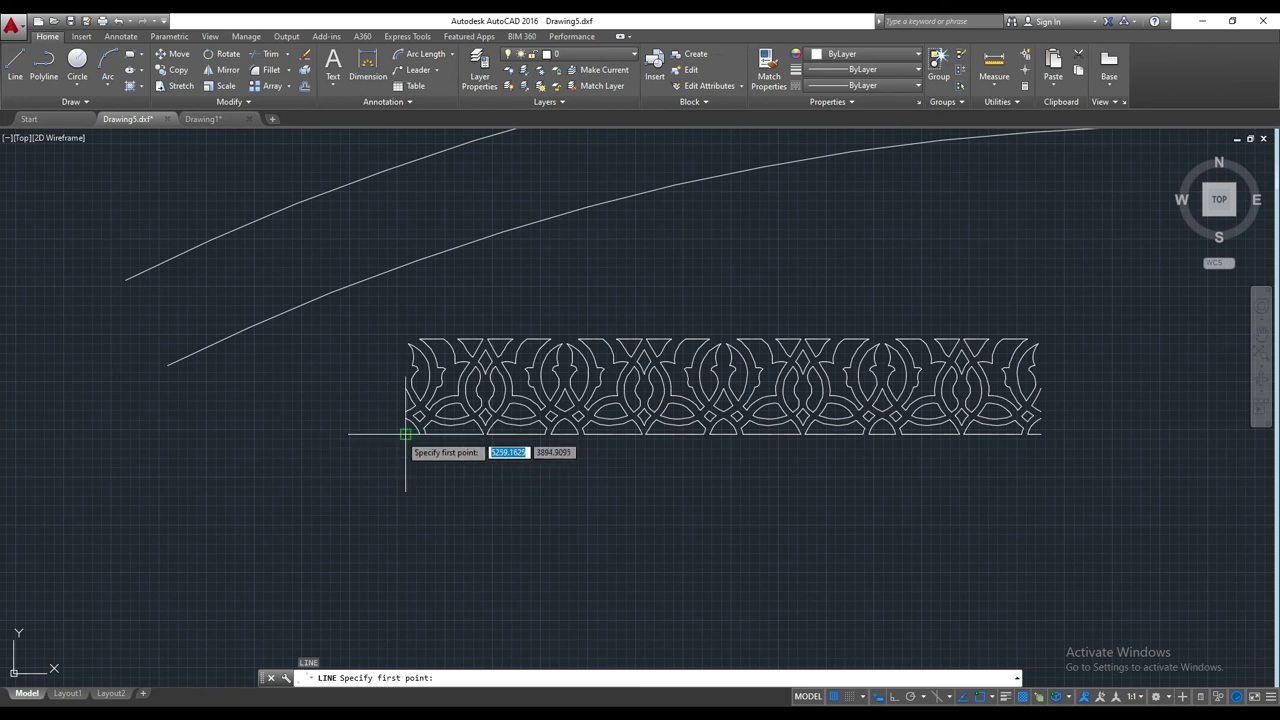
click(405, 433)
key(F8)
key(Escape)
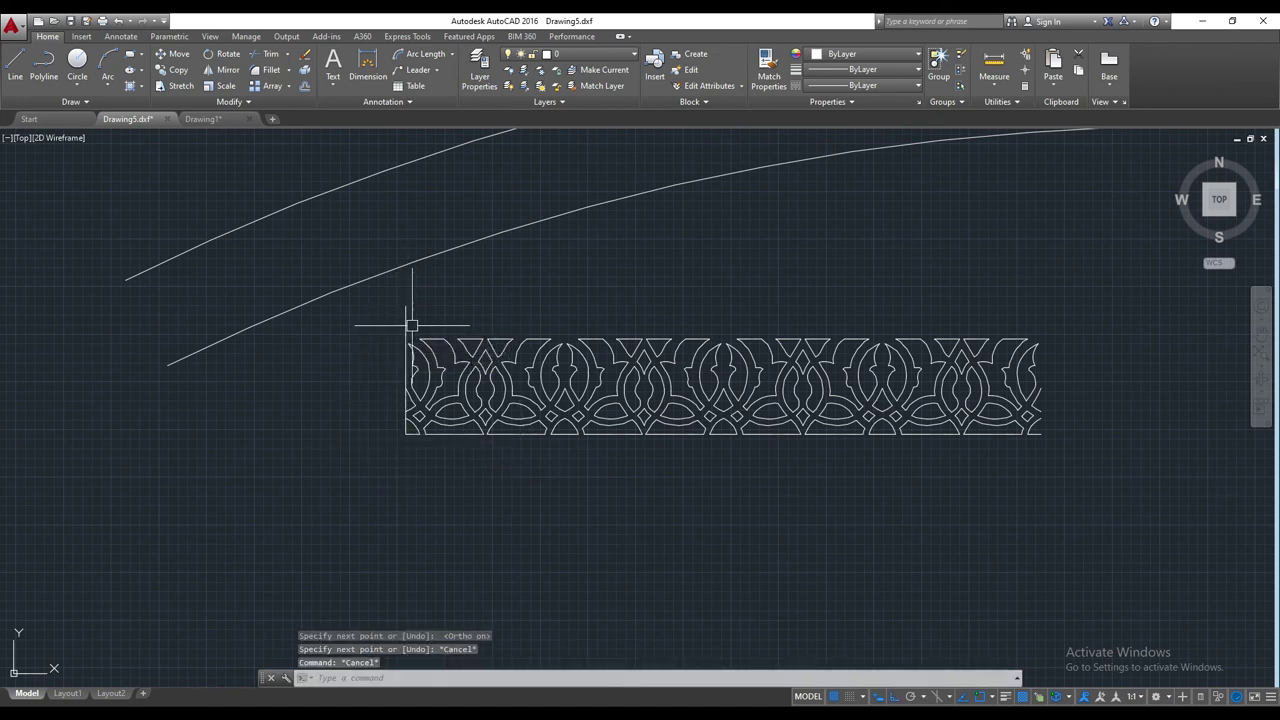
text(o)
key(Return)
text(1080)
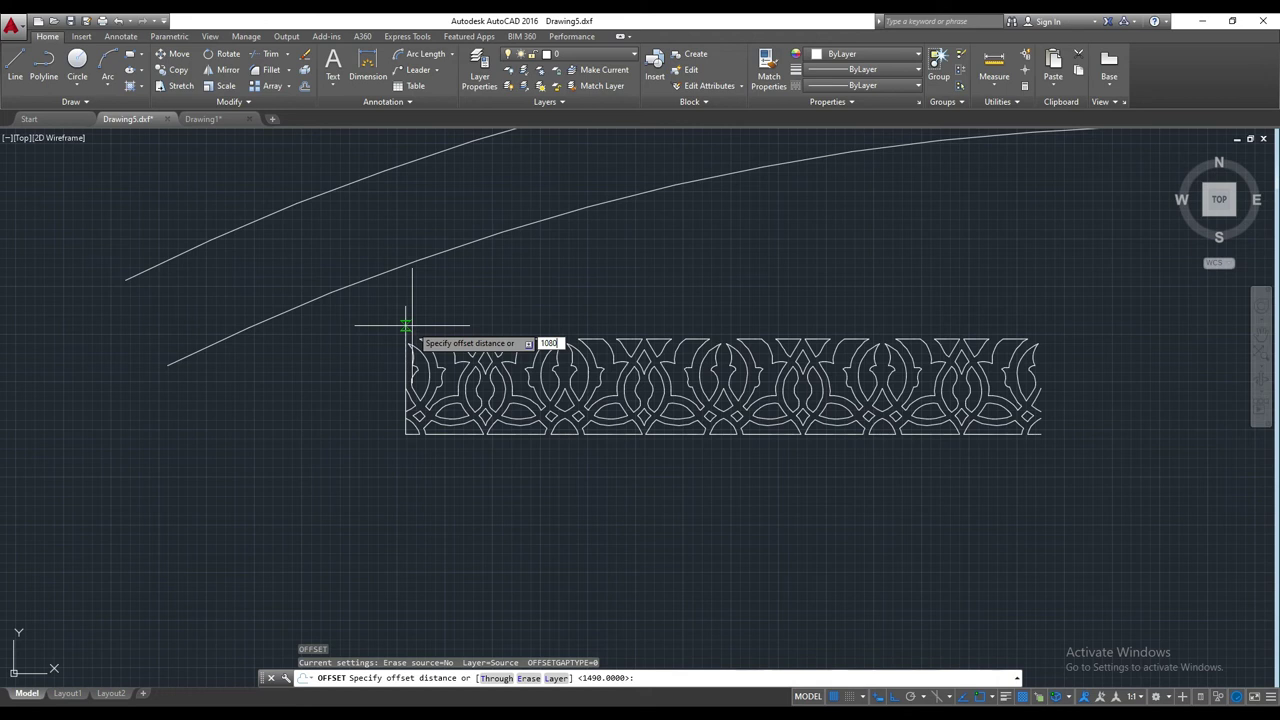
key(Return)
key(Escape)
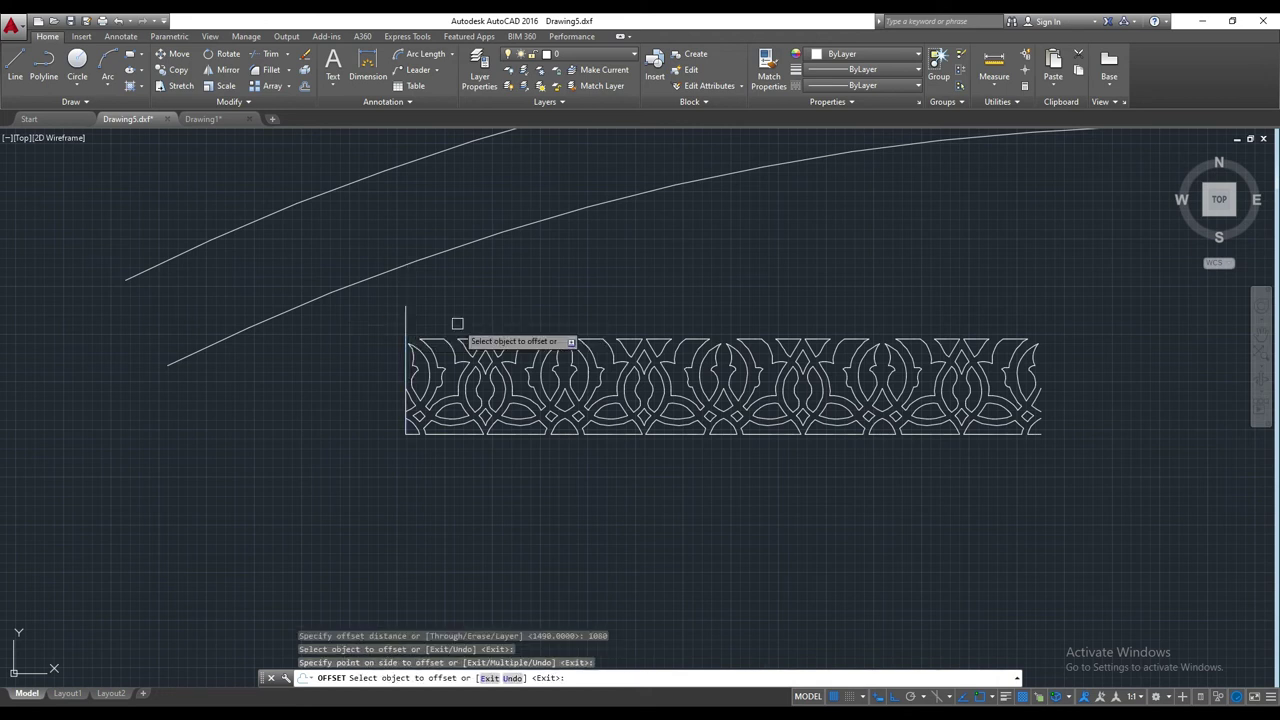
scroll(146, 381, down, 4)
key(Return)
scroll(488, 378, up, 4)
key(Escape)
key(Escape)
- Mirror the selected ornament pieces about a vertical line, keeping the originals
click(522, 306)
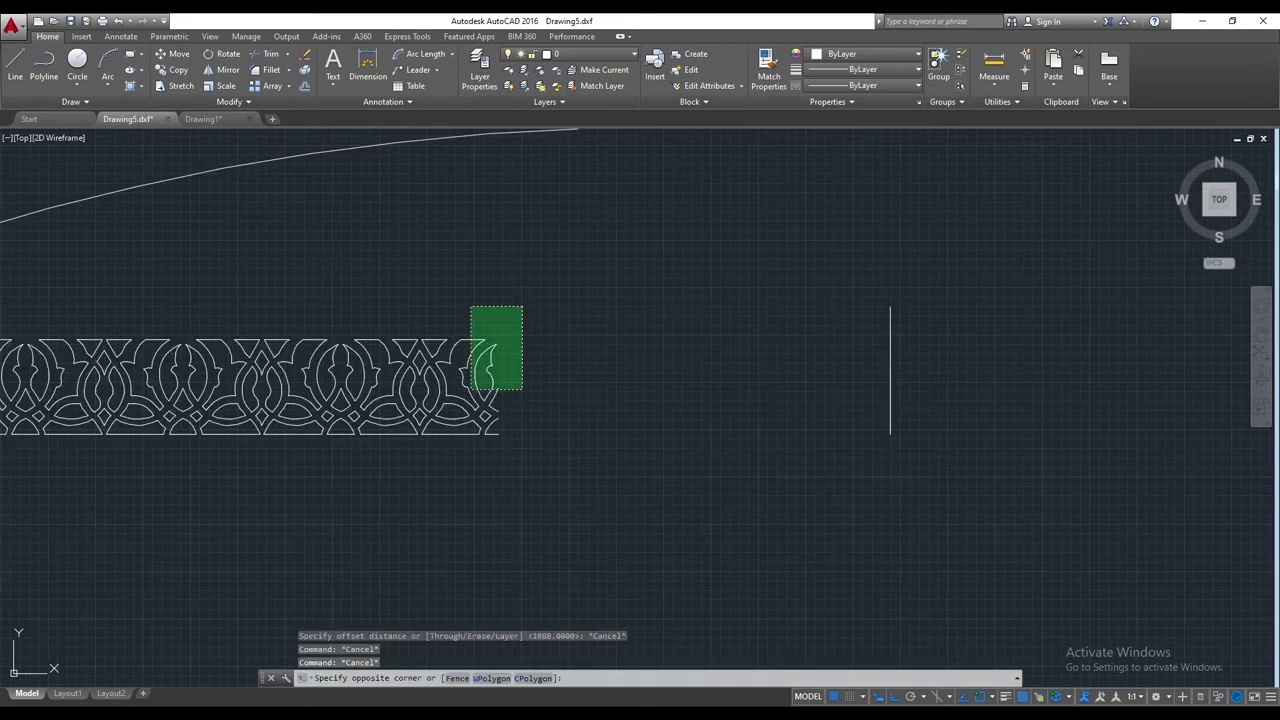
click(263, 467)
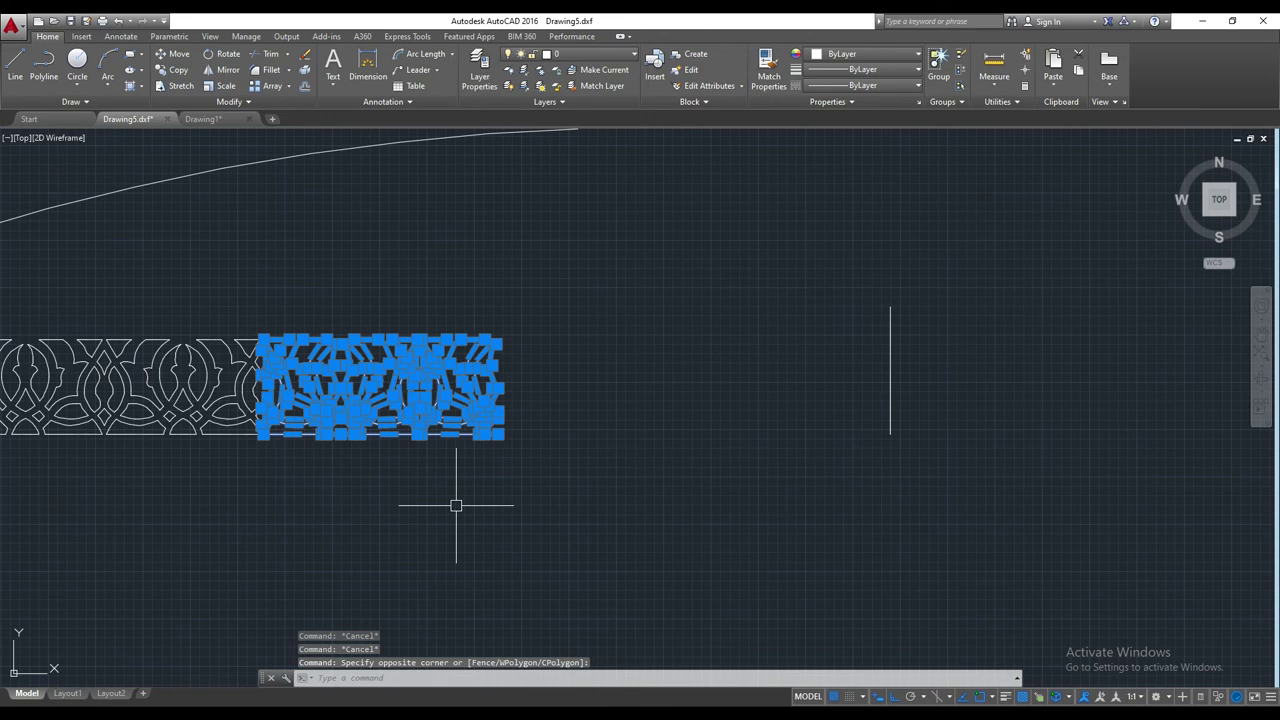
click(600, 314)
click(103, 470)
text(mi)
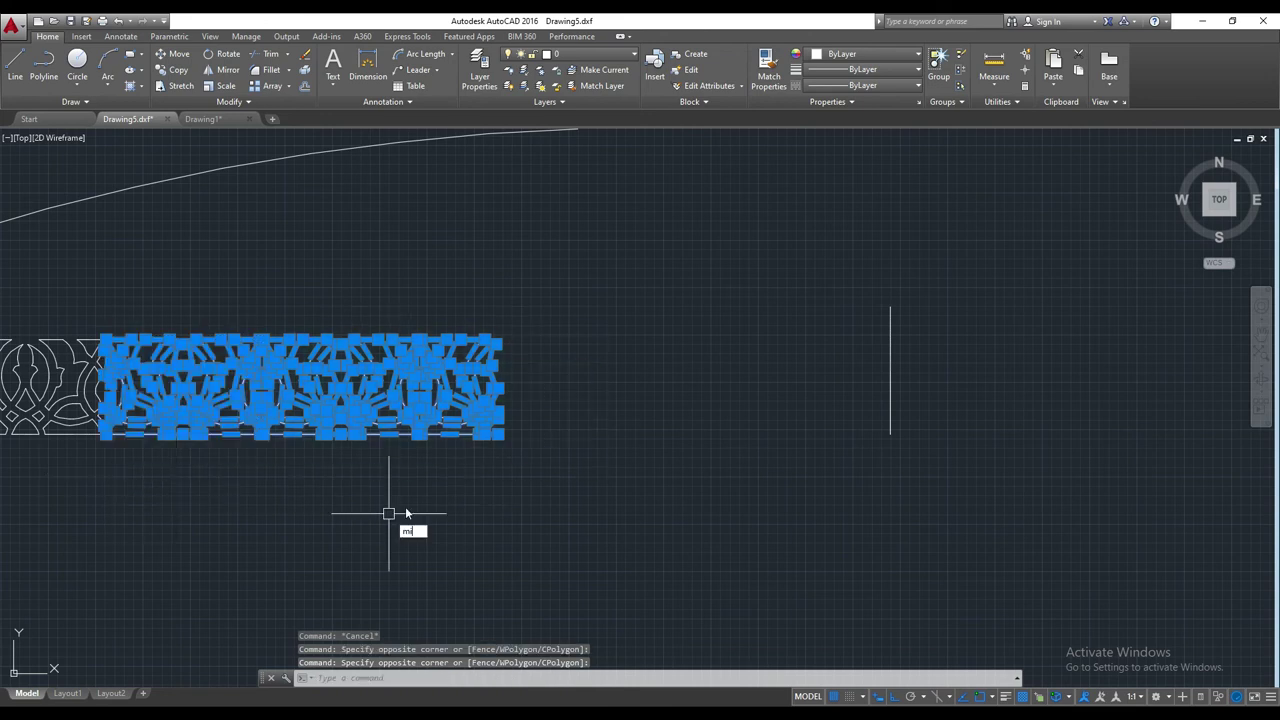
key(Return)
scroll(500, 457, up, 2)
click(488, 434)
click(488, 472)
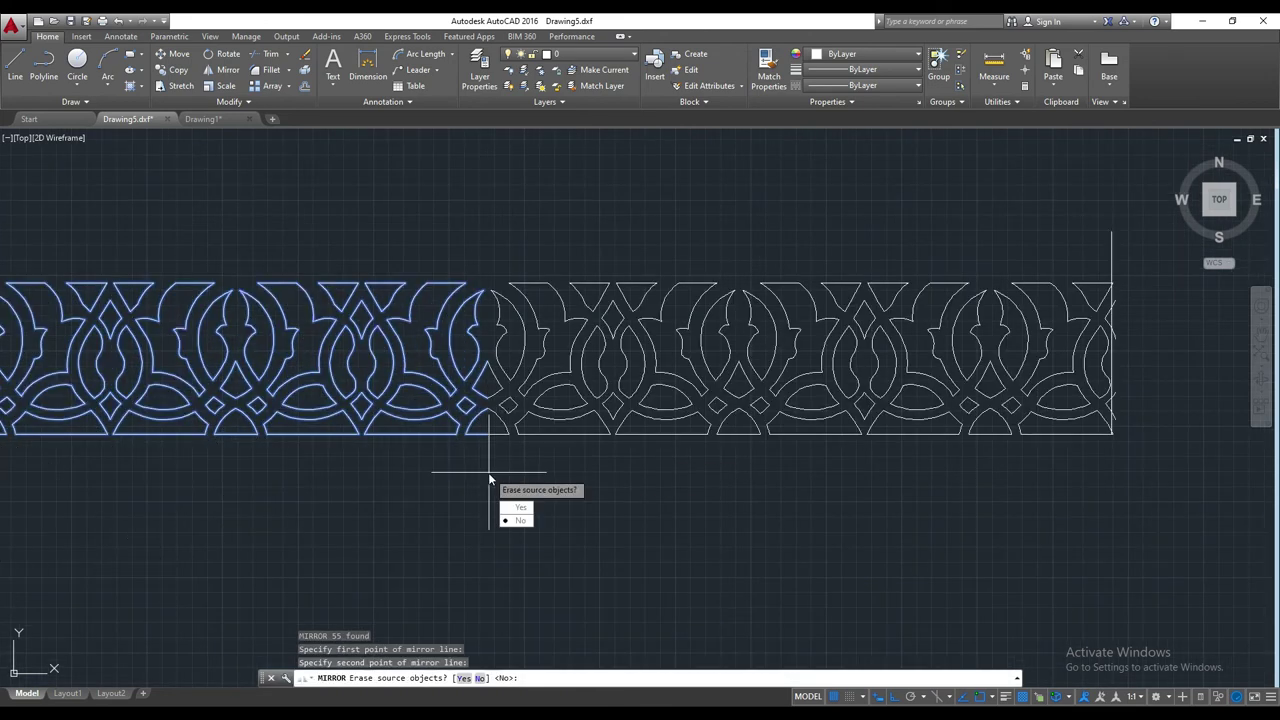
key(Return)
key(Escape)
- Delete the leftover guide lines and shift the view right and down
scroll(700, 440, down, 4)
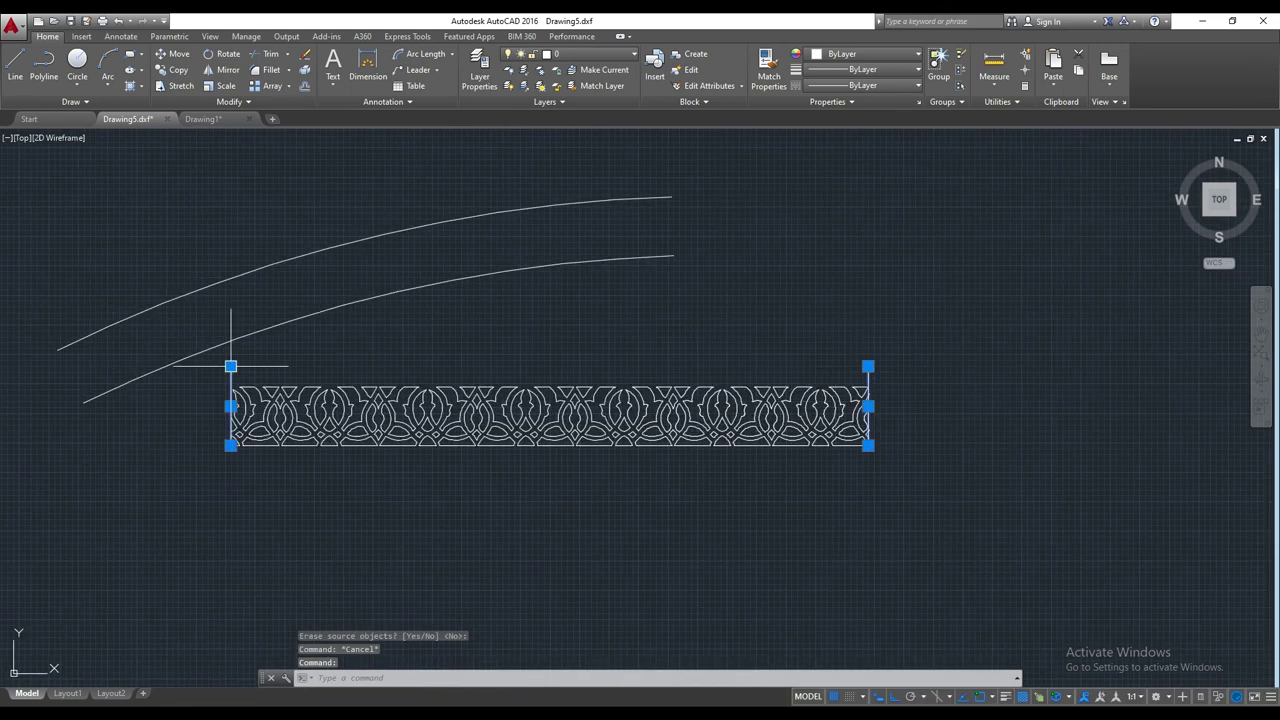
key(Delete)
scroll(892, 466, down, 4)
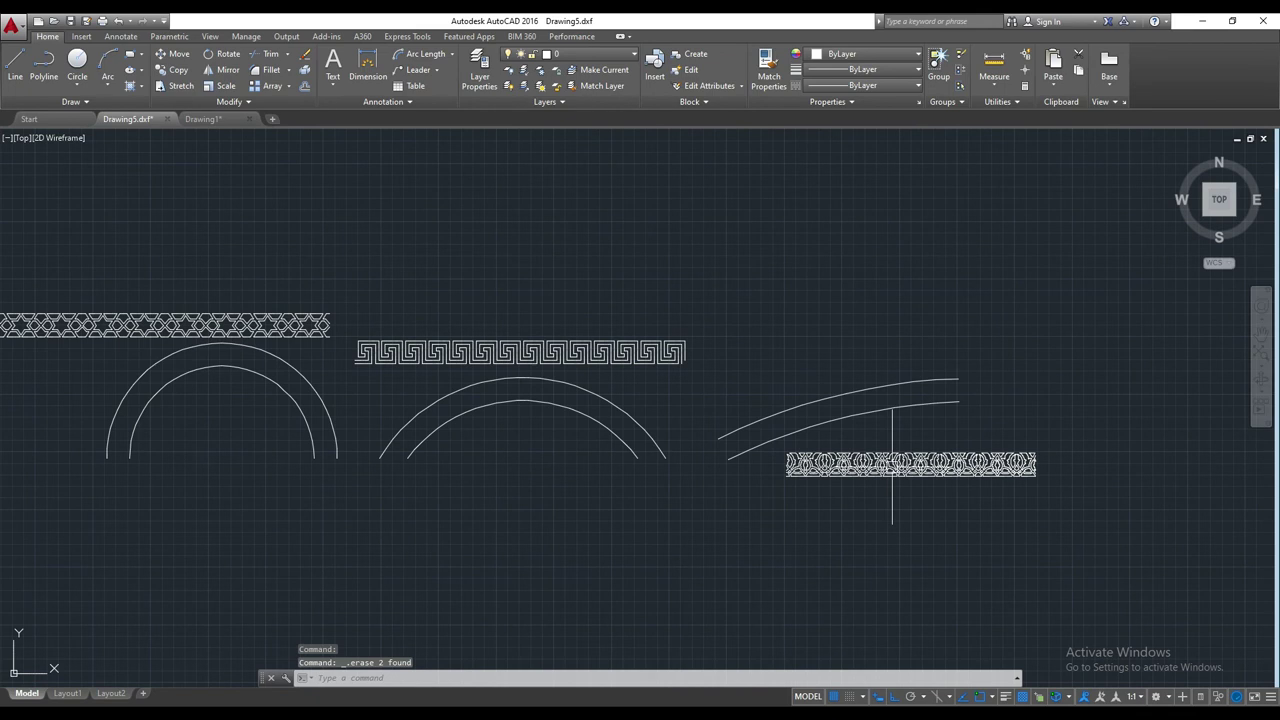
key(Escape)
middle_drag(540, 398, 700, 432)
- Window-select all the borders and arcs and copy them to the clipboard
key(ctrl+s)
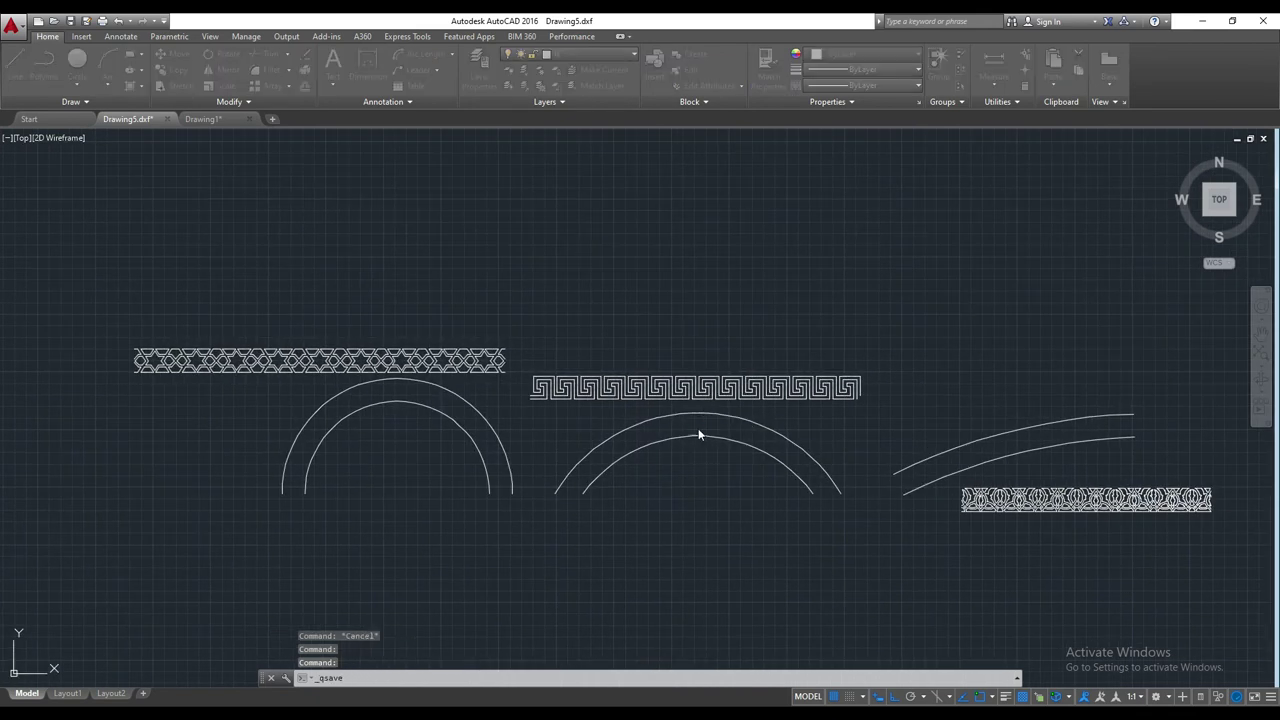
key(Escape)
scroll(700, 435, down, 2)
click(1078, 527)
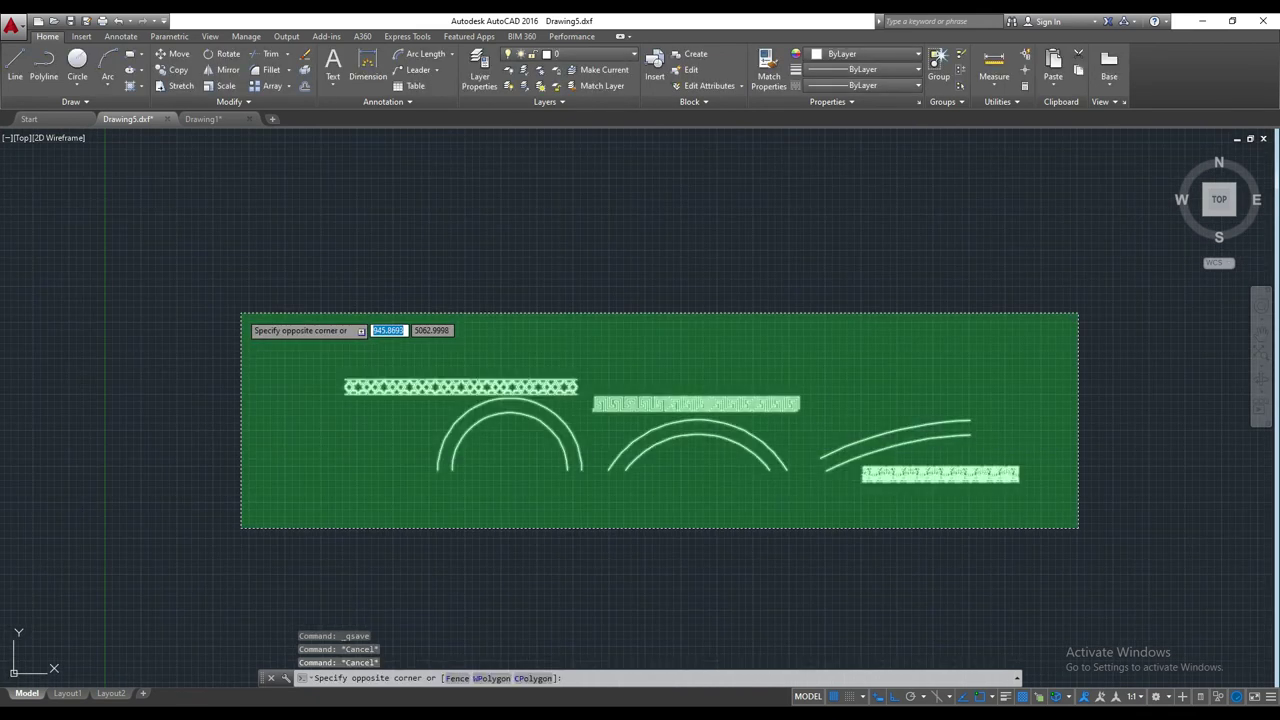
click(242, 313)
key(ctrl+c)
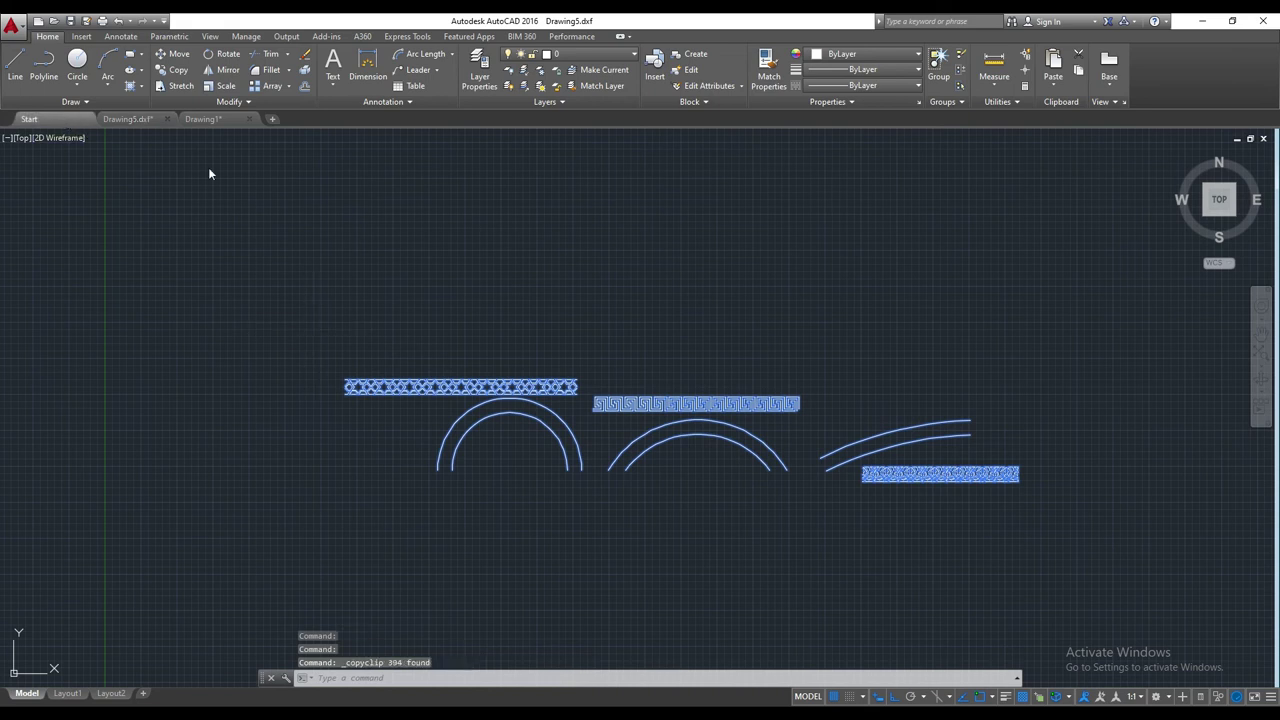
- Open the recent sample drawing and erase its WINE BEER COFFEE text
key(ctrl+Tab)
click(576, 266)
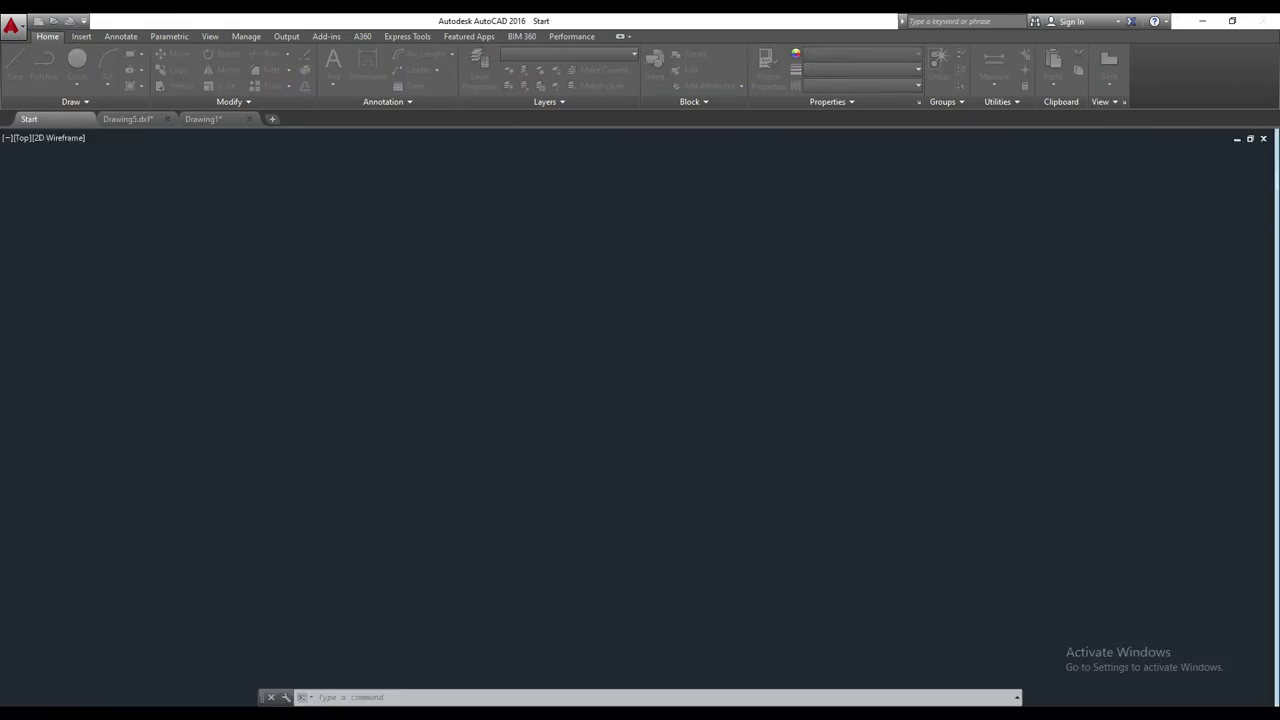
key(Return)
scroll(529, 365, down, 3)
scroll(529, 370, down, 2)
click(536, 293)
click(923, 537)
key(Return)
- Save sample as an AutoCAD 2007 DXF, replacing the existing file
mouse_move(758, 448)
middle_down()
mouse_move(486, 371)
mouse_move(334, 429)
mouse_move(206, 449)
middle_up()
scroll(610, 415, down, 3)
scroll(434, 443, up, 2)
scroll(500, 446, up, 2)
middle_drag(549, 449, 575, 441)
key(ctrl+s)
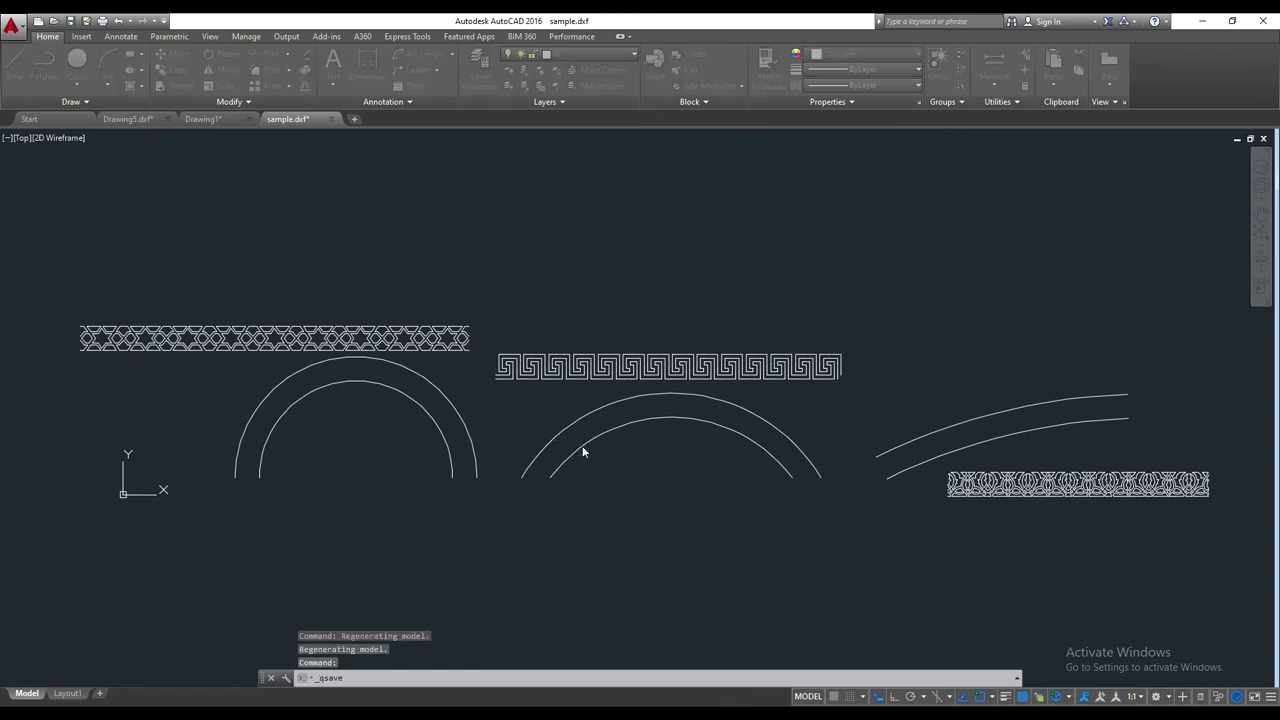
click(657, 512)
click(660, 598)
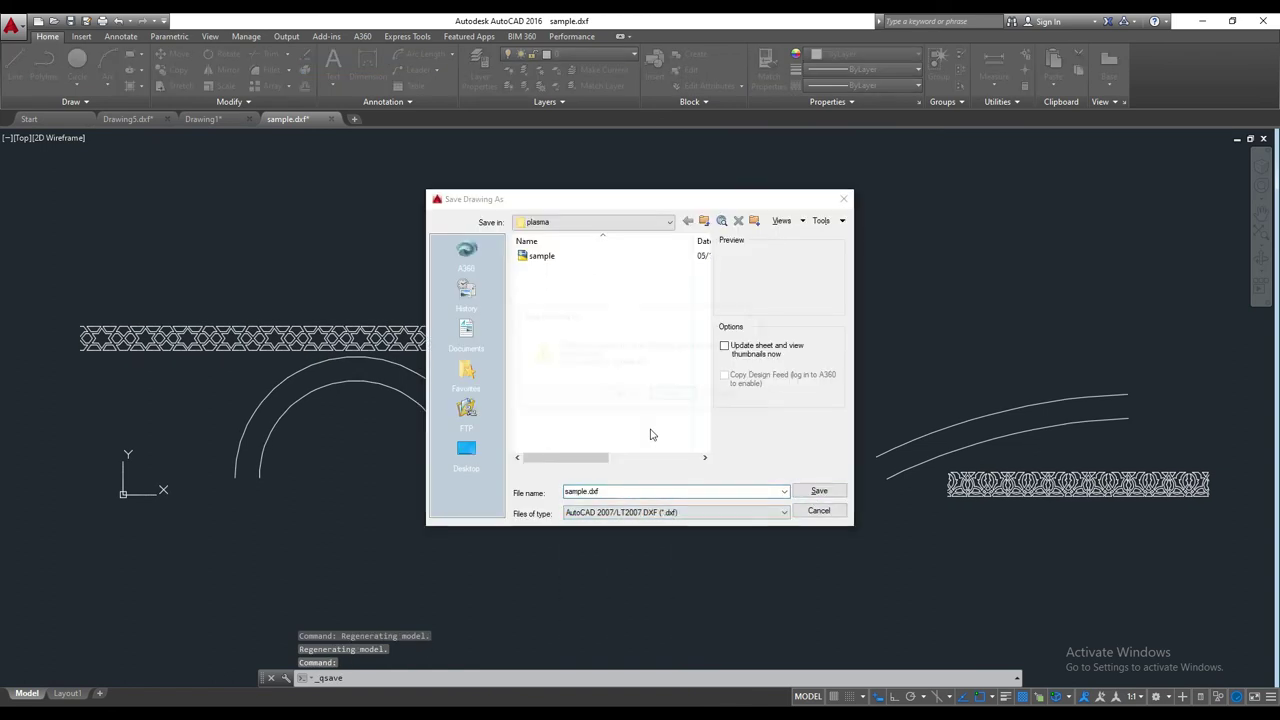
click(666, 397)
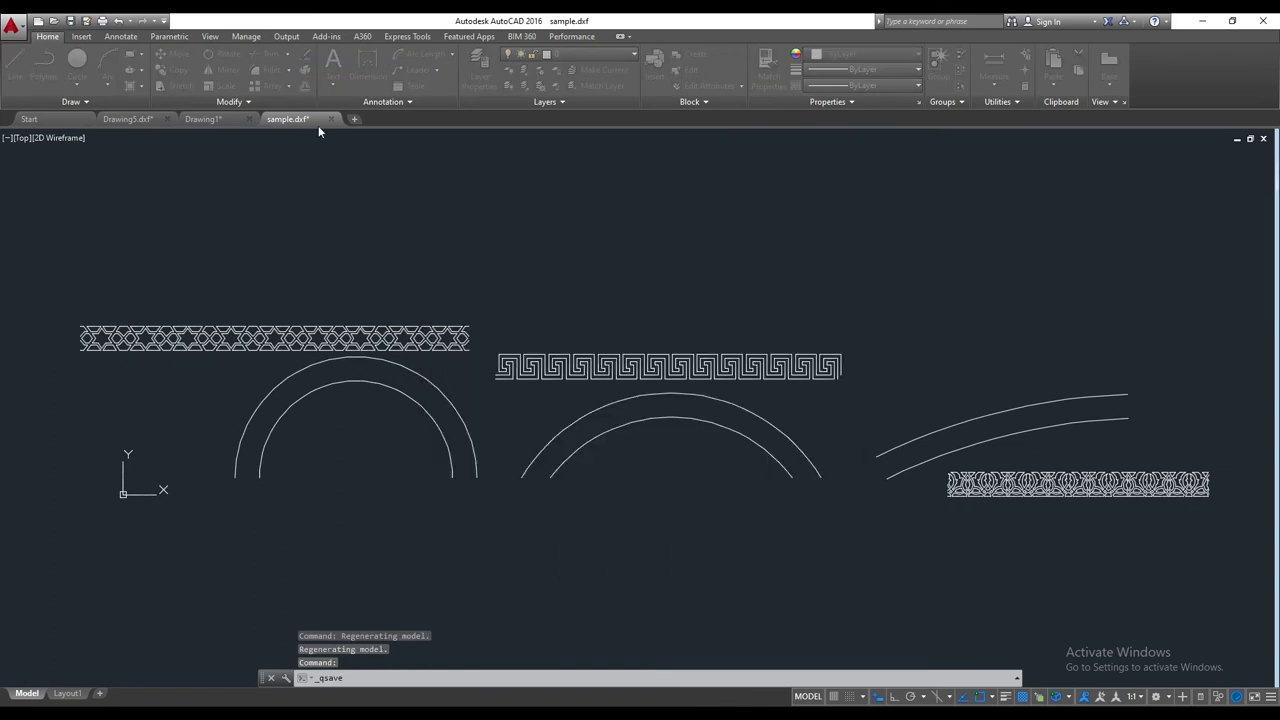
- Close the sample drawing and switch to Drawing5.dxf
key(Escape)
key(Escape)
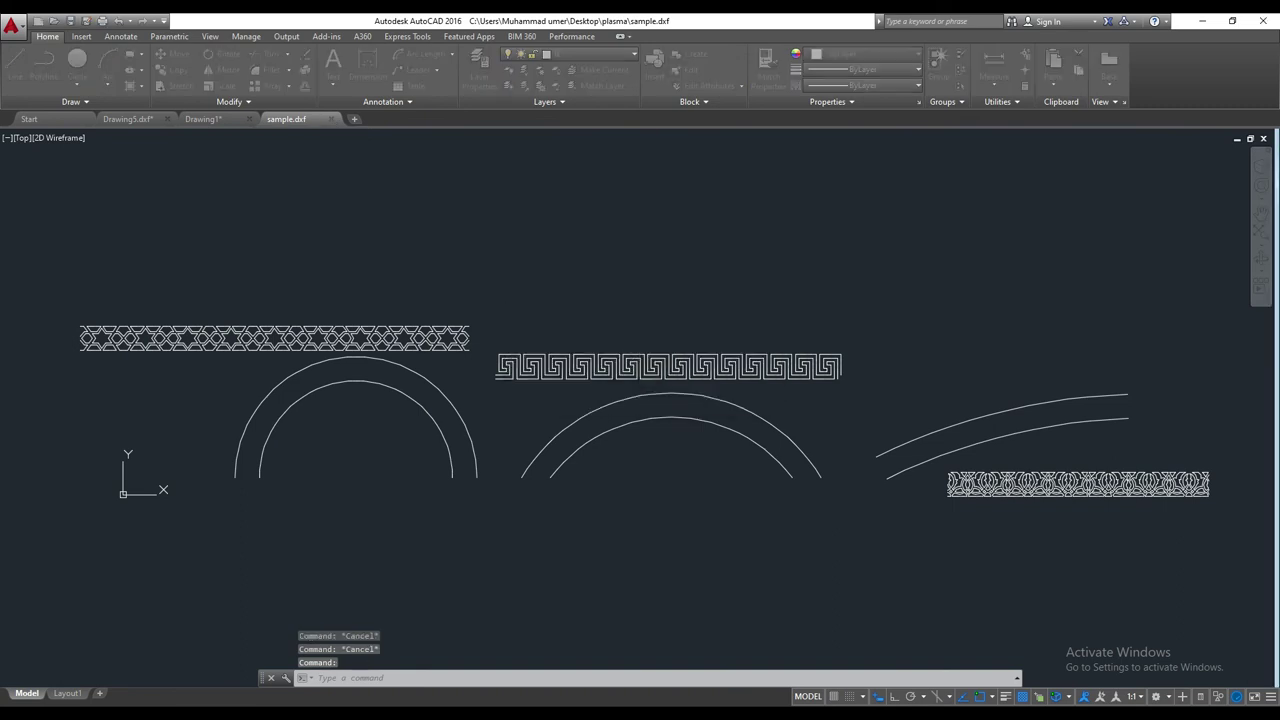
key(ctrl+F4)
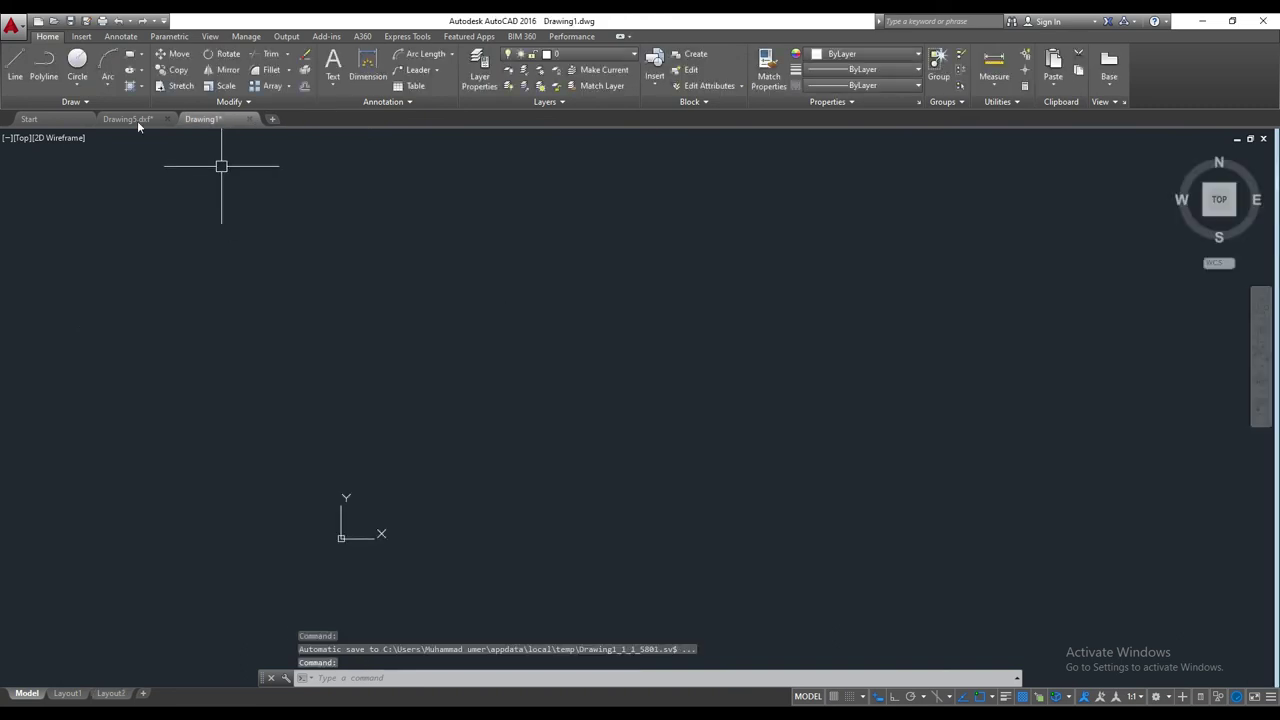
click(137, 120)
middle_drag(675, 405, 596, 248)
- Close Drawing1 without saving and cancel saving Drawing5
key(ctrl+c)
key(Escape)
click(250, 117)
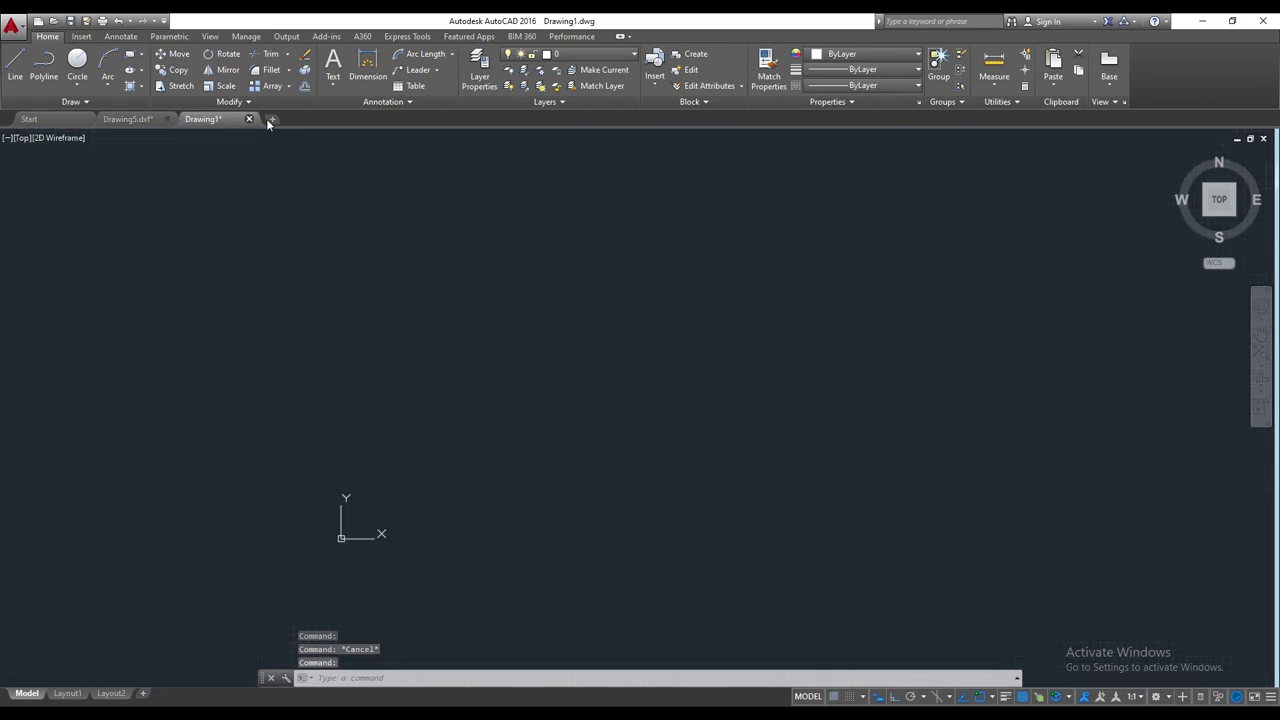
key(n)
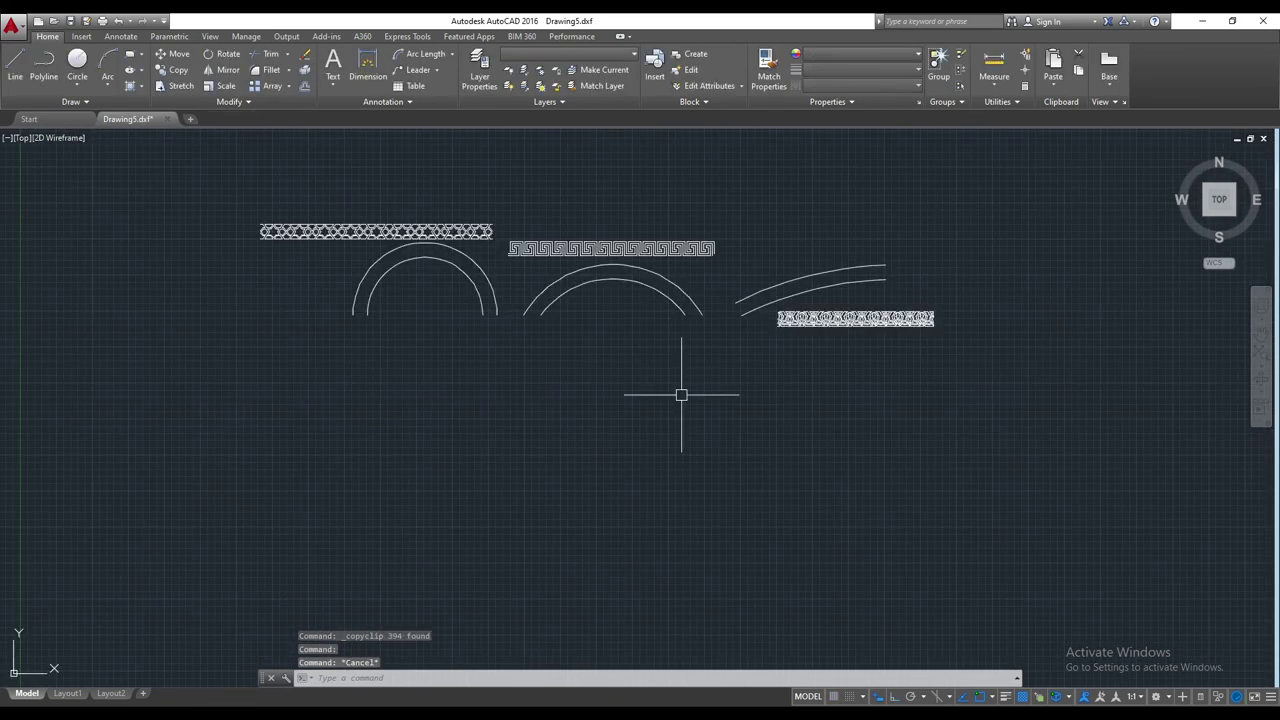
key(ctrl+s)
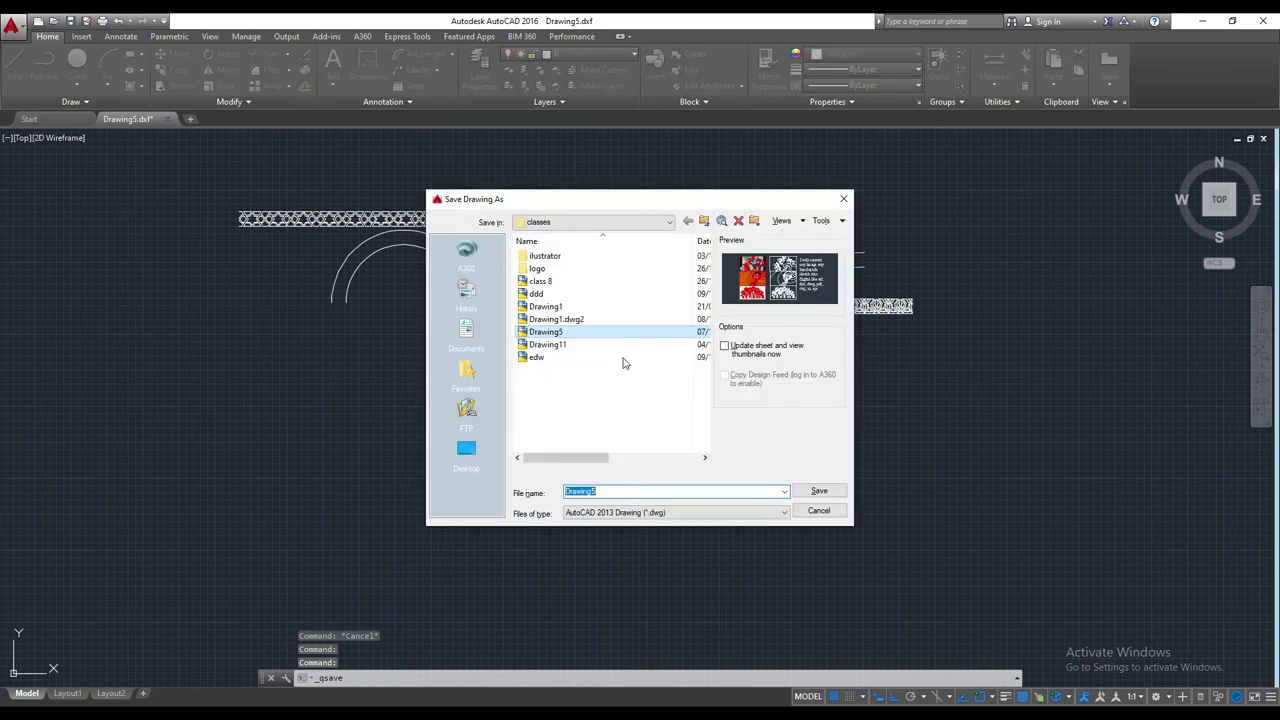
key(Escape)
middle_drag(510, 278, 500, 282)
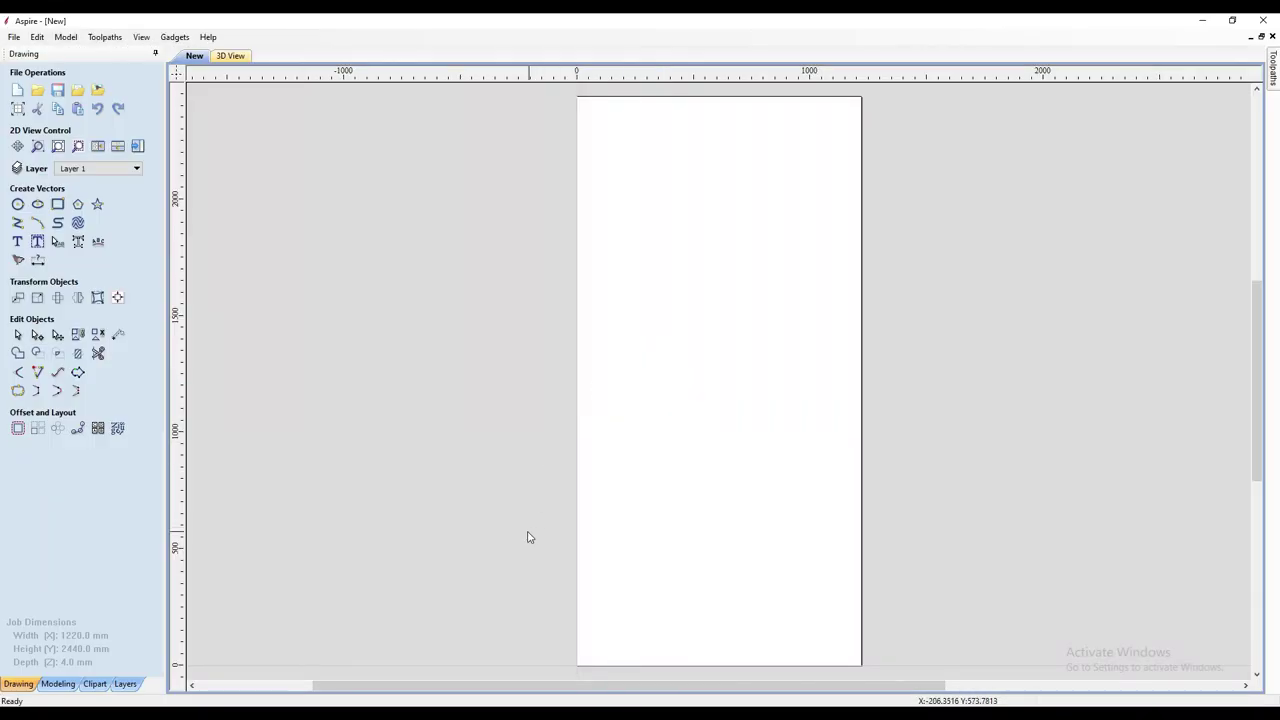
- Drag sample.dxf from the Desktop plasma folder onto the Aspire canvas
click(397, 611)
click(66, 312)
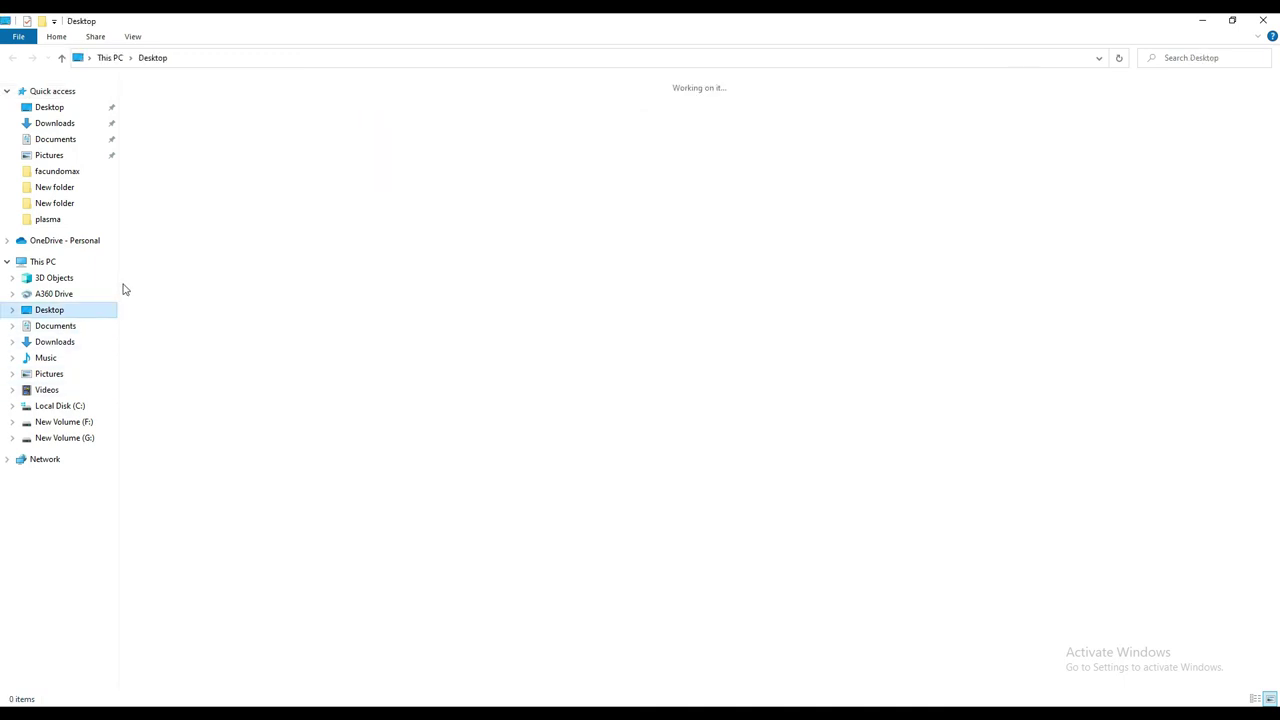
double_click(449, 115)
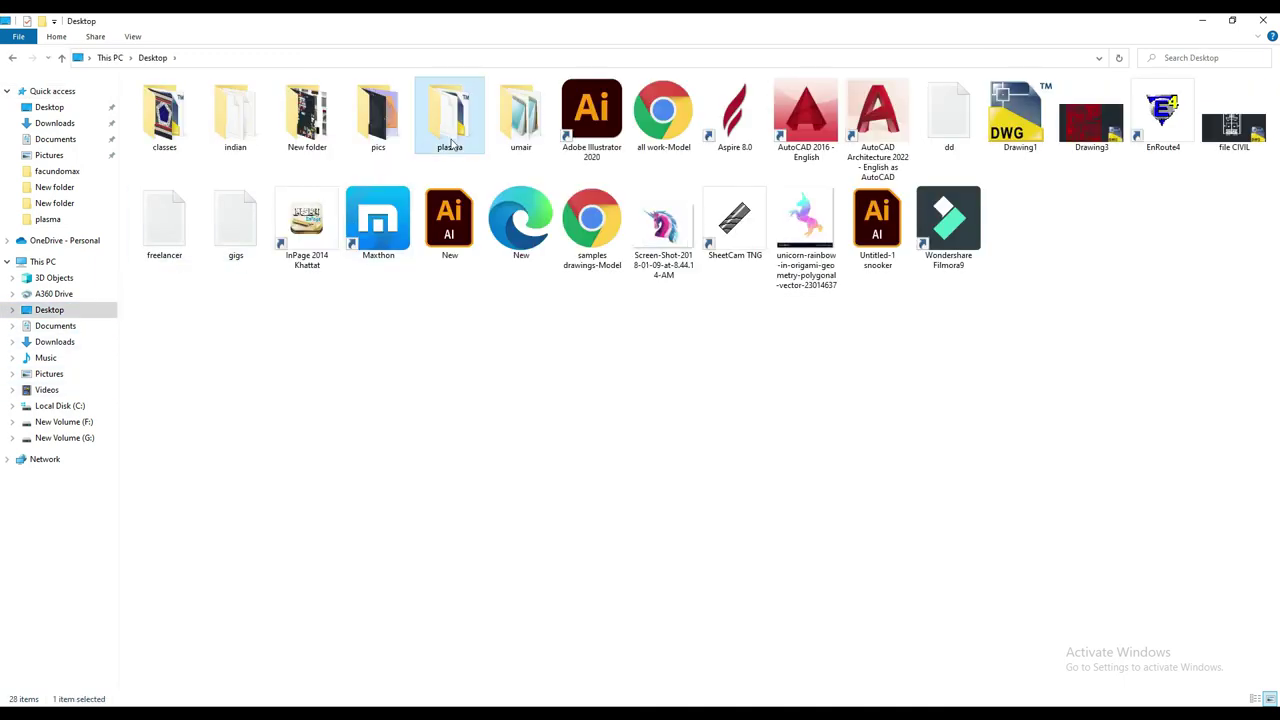
click(155, 143)
mouse_move(155, 143)
mouse_down()
mouse_move(505, 695)
mouse_move(755, 432)
mouse_up()
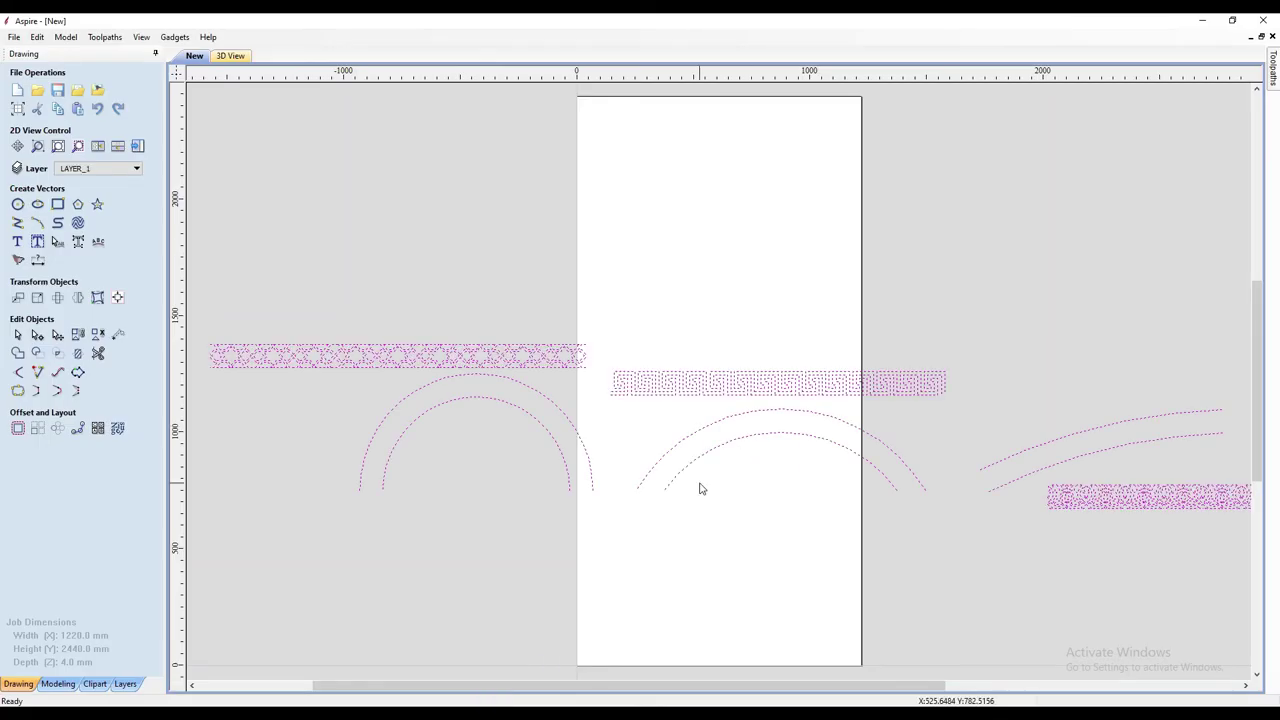
- Zoom in on the imported vectors and select the star-pattern border
click(701, 488)
scroll(694, 474, down, 3)
scroll(660, 406, up, 3)
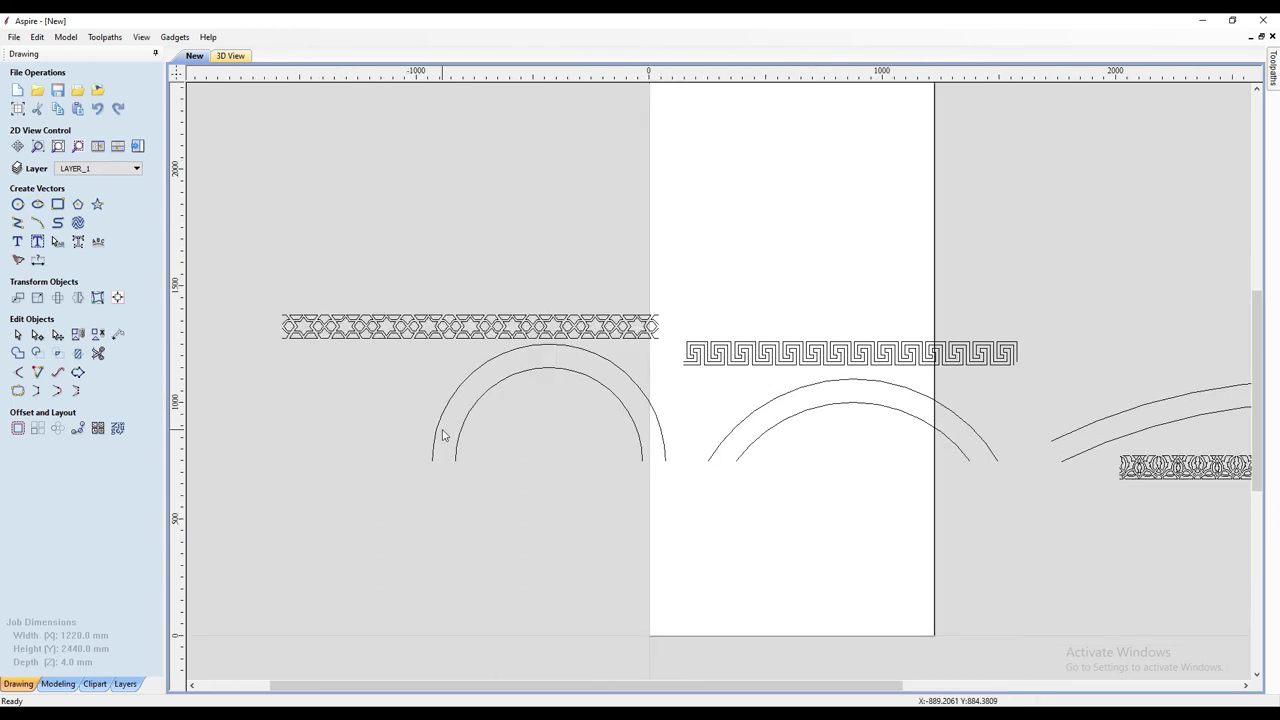
scroll(444, 435, up, 1)
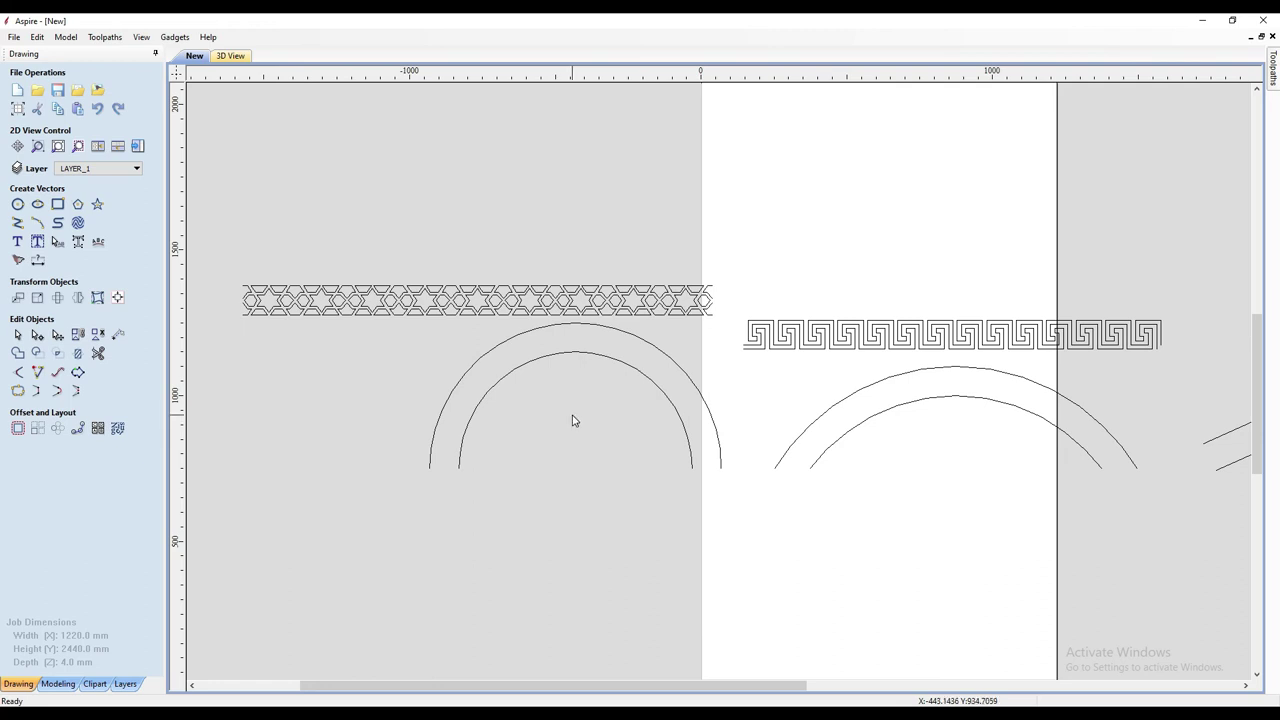
scroll(590, 415, down, 1)
scroll(393, 384, up, 1)
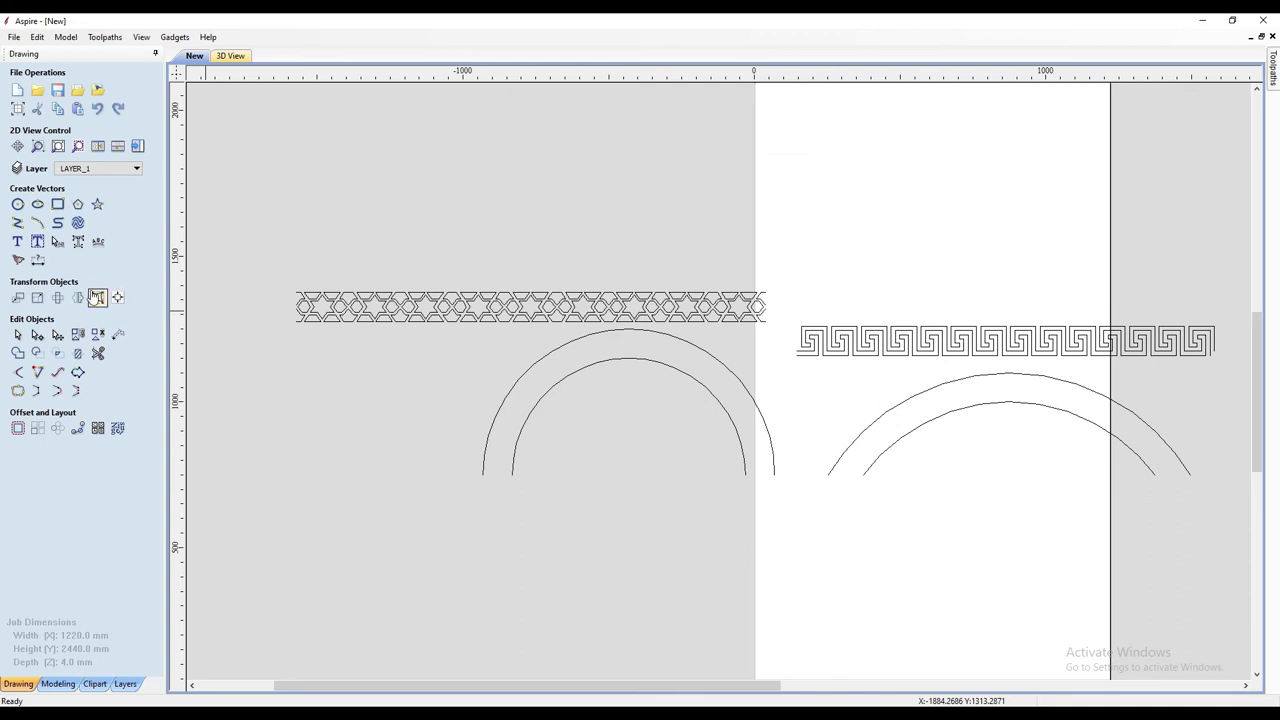
scroll(526, 420, down, 2)
scroll(514, 403, up, 1)
scroll(400, 360, up, 1)
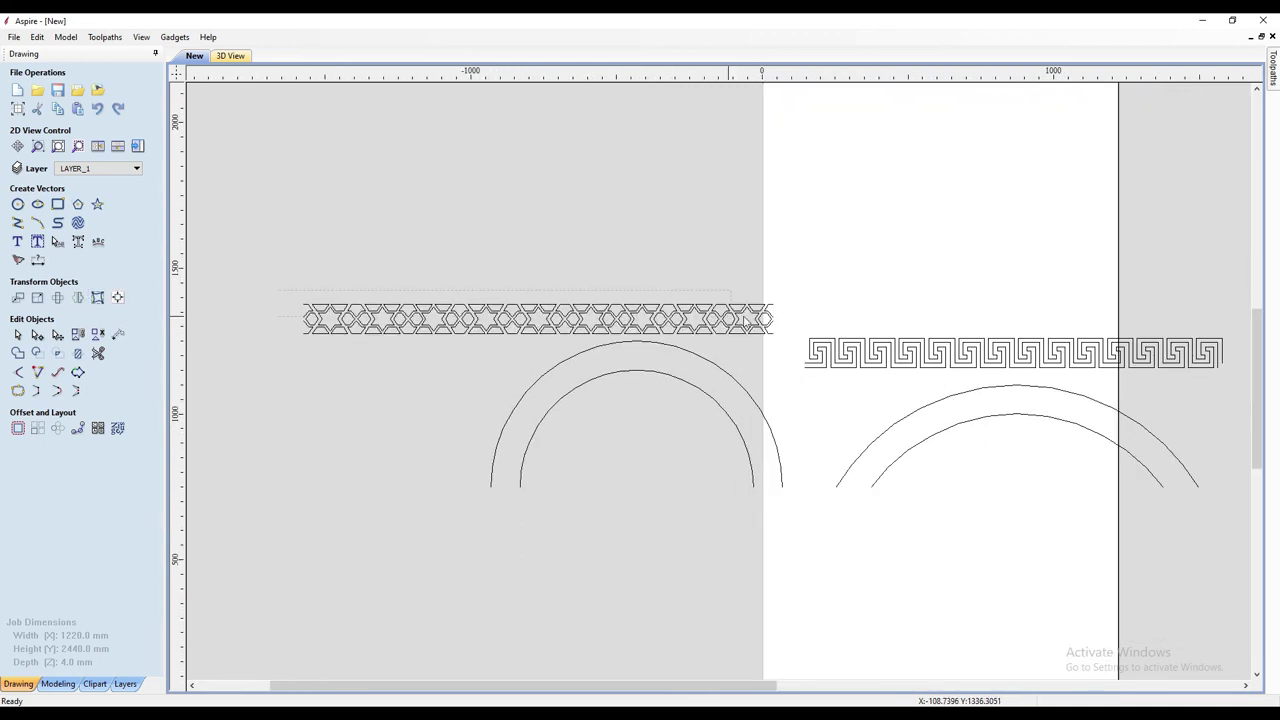
drag(787, 343, 774, 345)
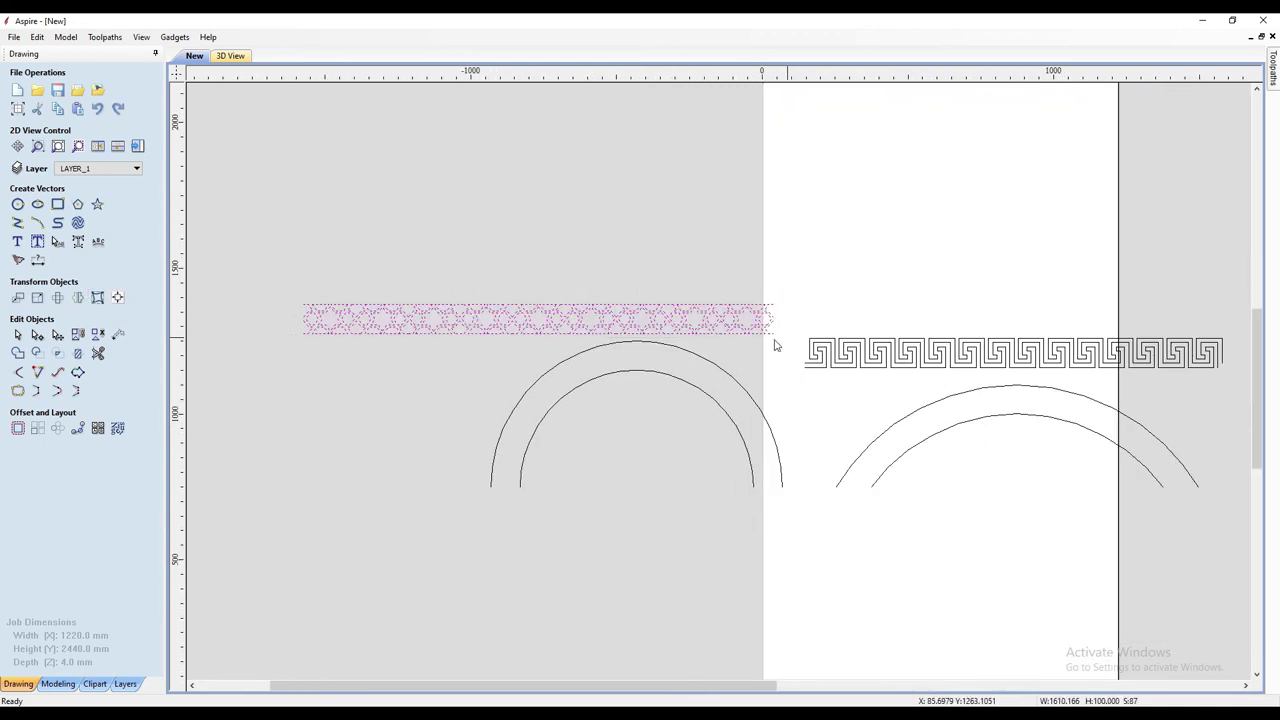
- Distort the star border Between Two Curves to fill the left arch's band
click(97, 299)
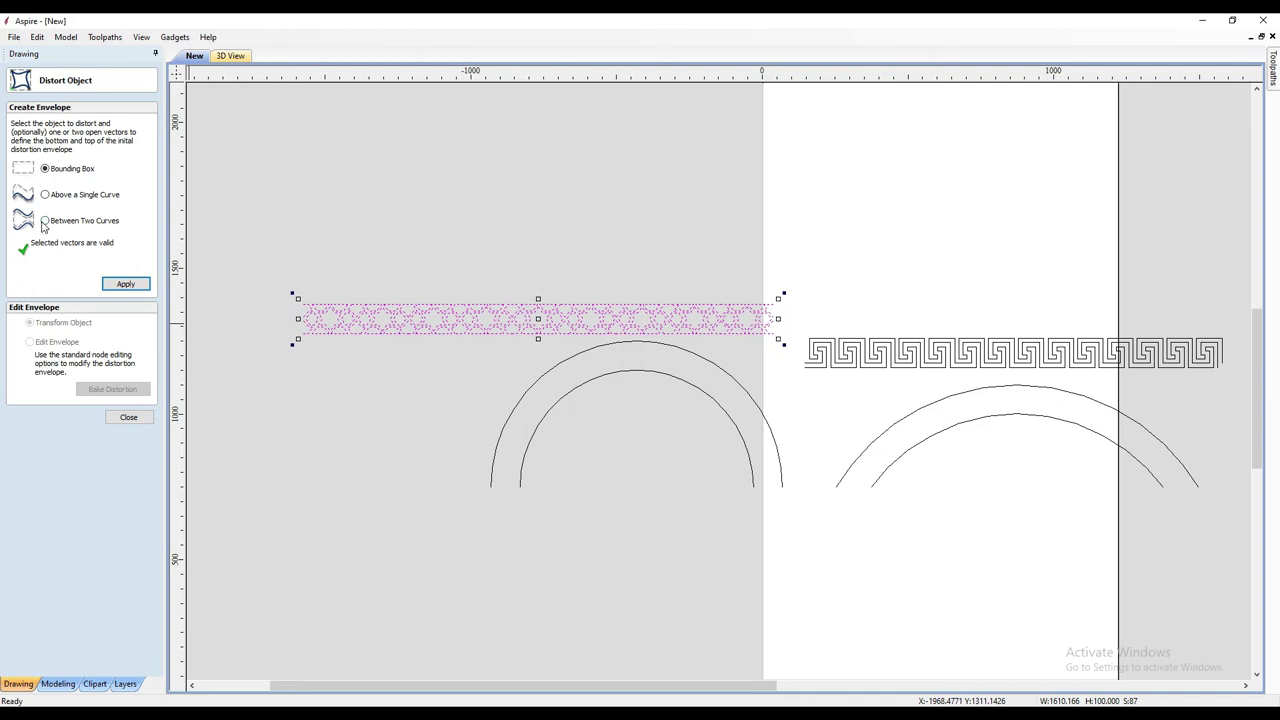
click(44, 221)
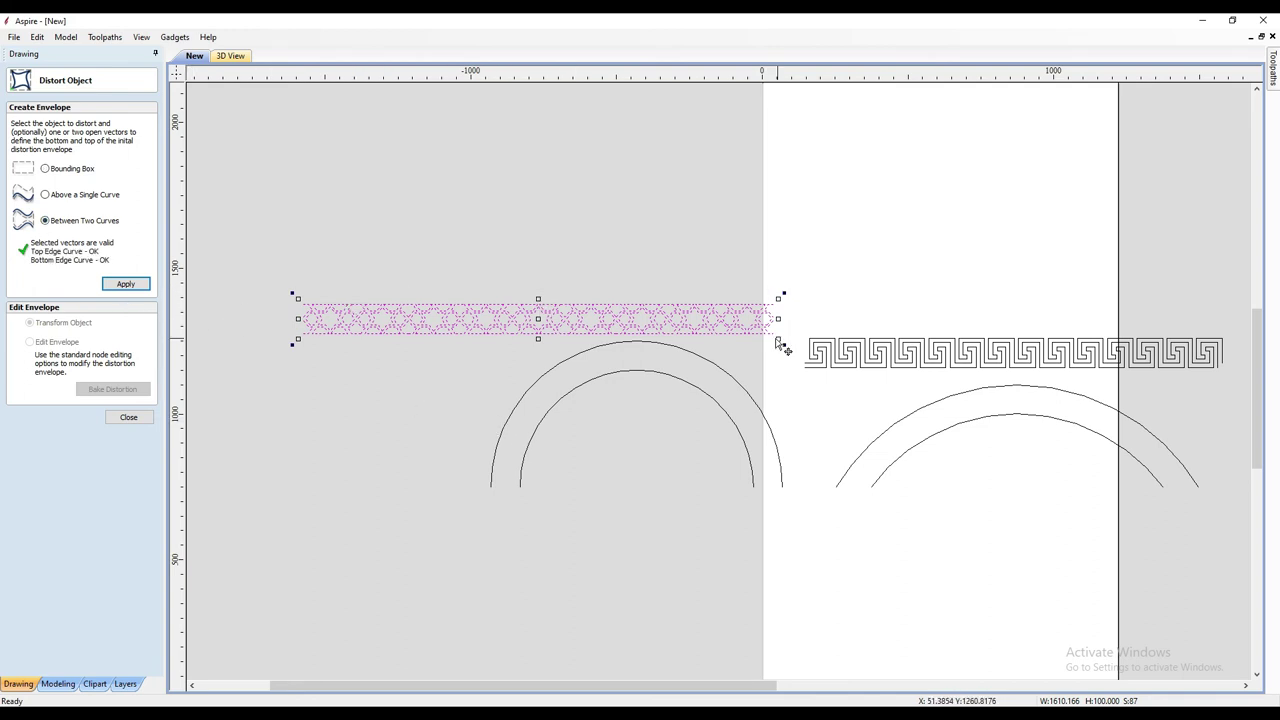
shift+click(504, 390)
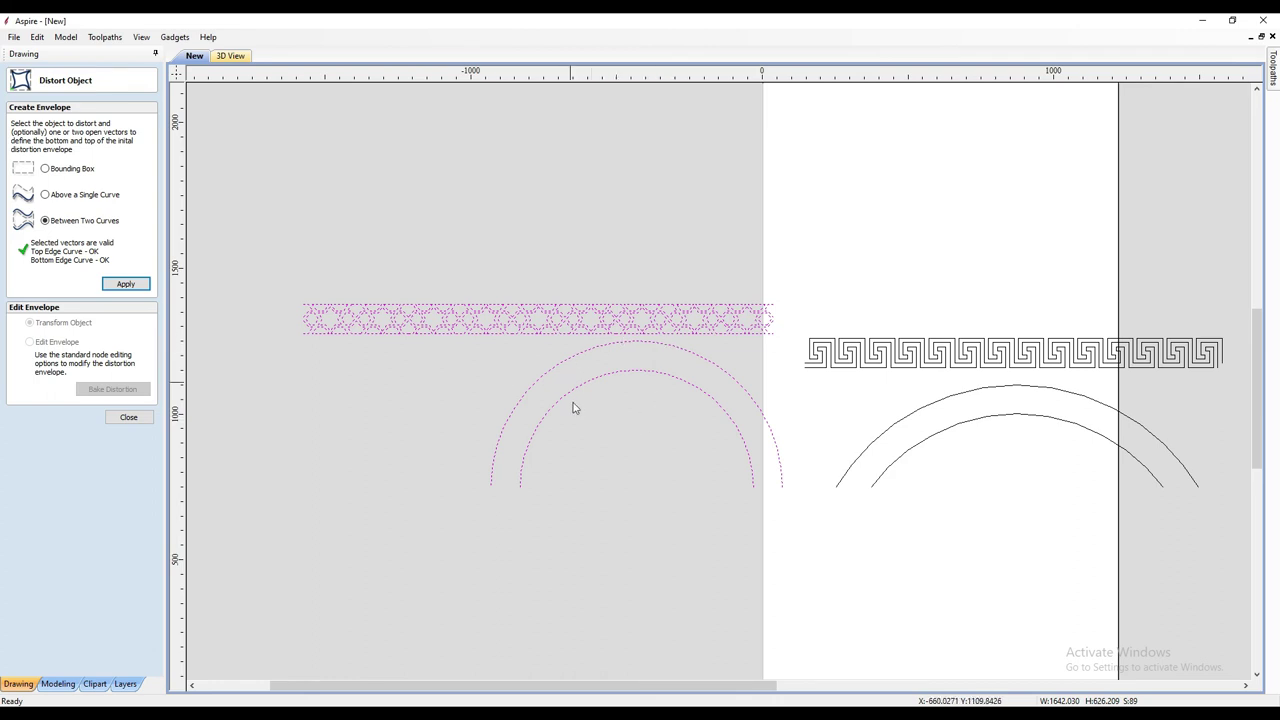
click(133, 285)
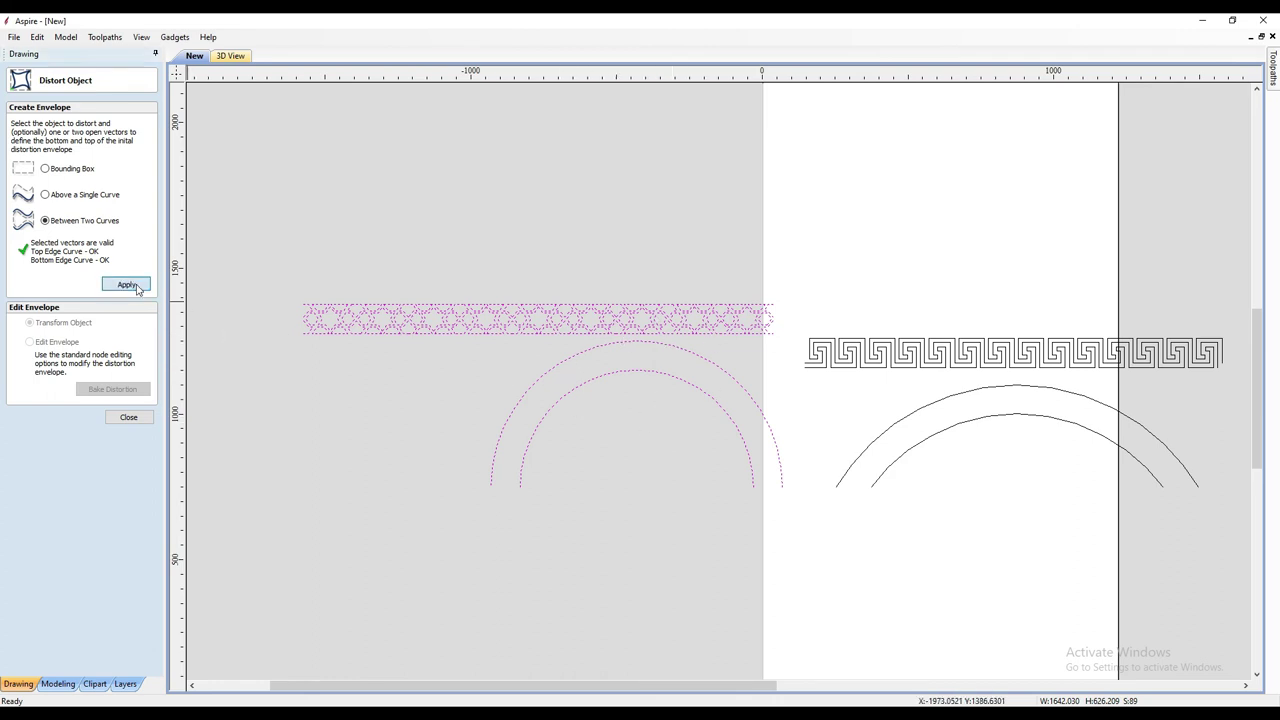
click(122, 420)
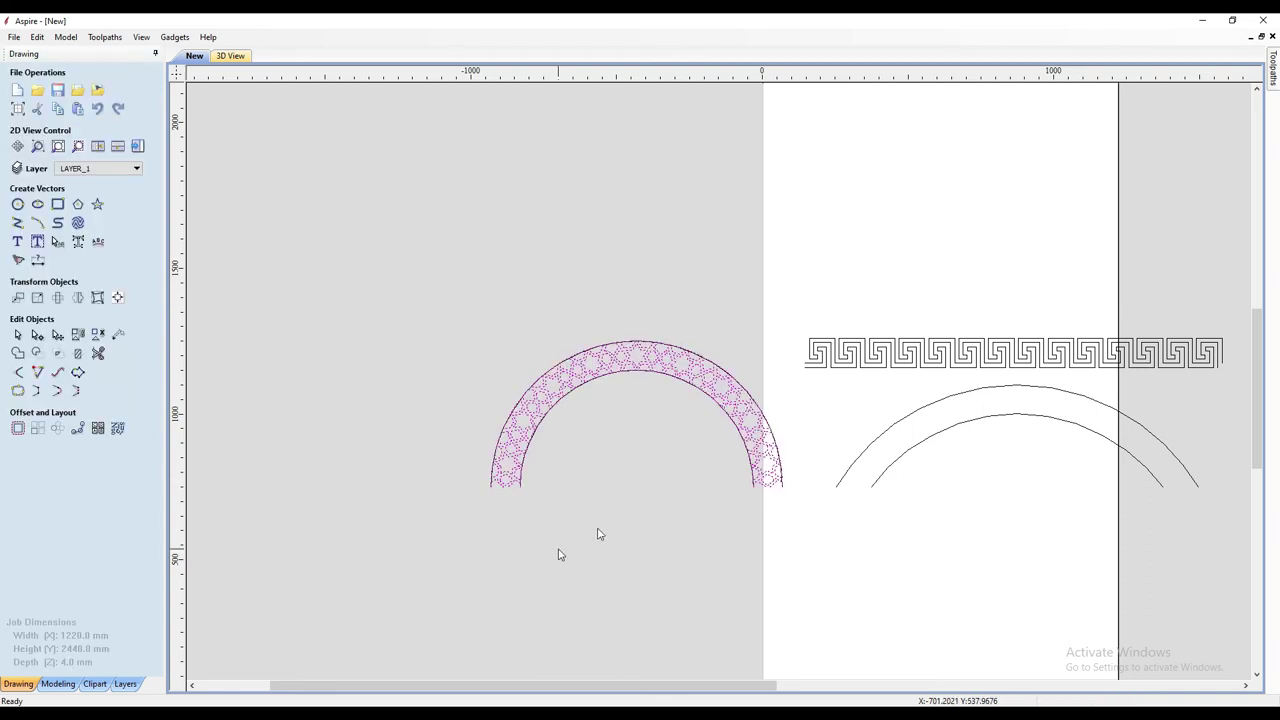
click(720, 470)
scroll(711, 434, up, 2)
- Bend the straight Greek key strip Between Two Curves along its adjacent arcs
scroll(702, 433, up, 2)
scroll(700, 430, up, 1)
scroll(600, 320, up, 1)
scroll(720, 315, down, 2)
scroll(425, 367, up, 2)
scroll(425, 367, up, 1)
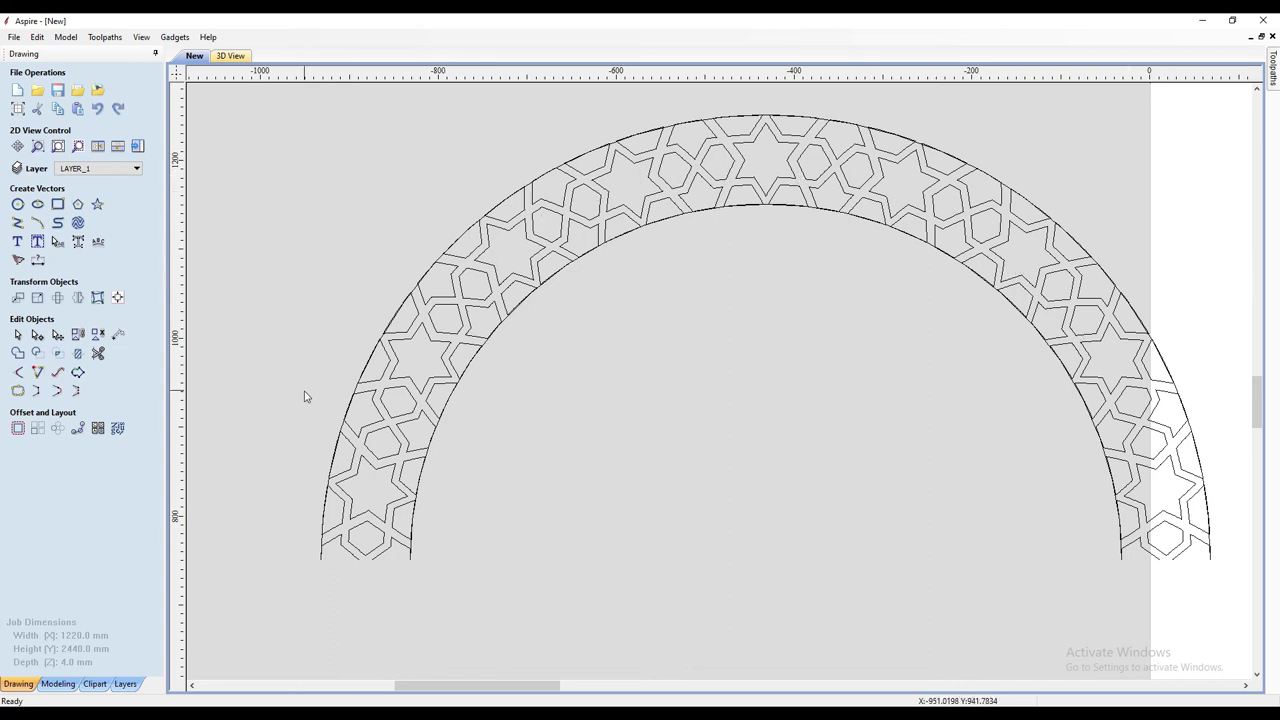
scroll(370, 420, down, 2)
scroll(370, 420, down, 1)
scroll(790, 430, up, 1)
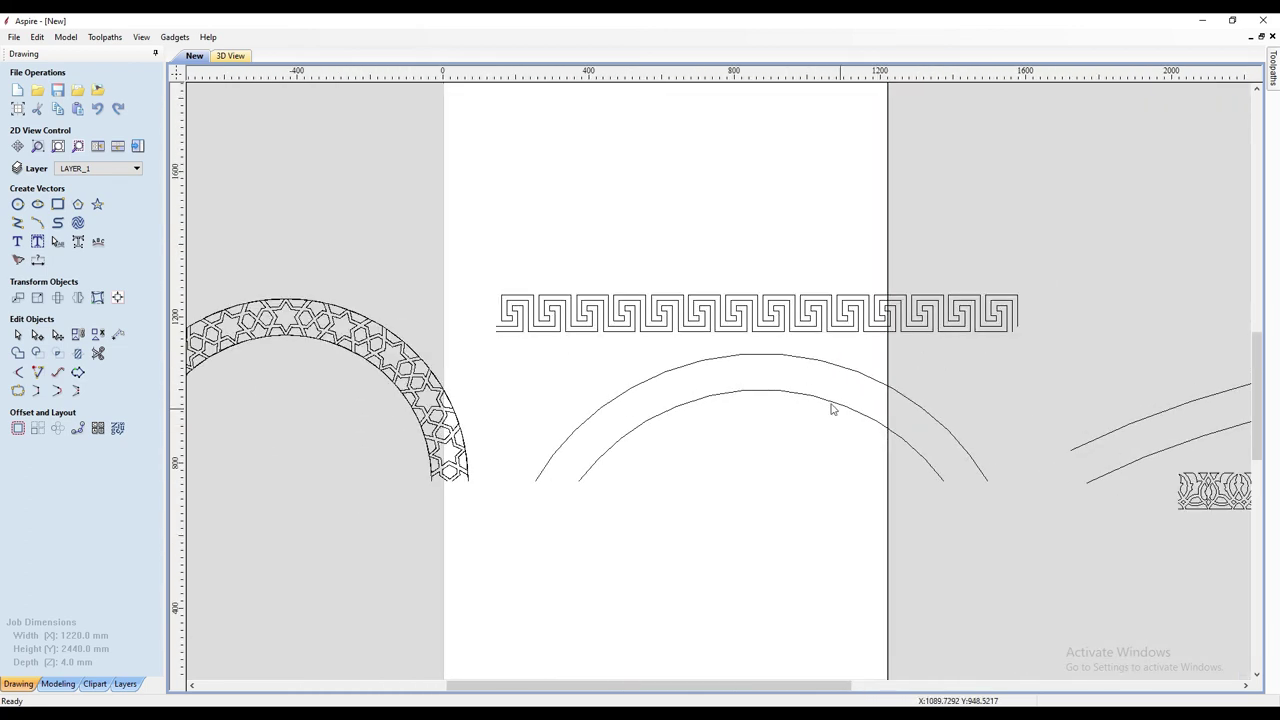
scroll(600, 320, up, 1)
drag(380, 234, 963, 343)
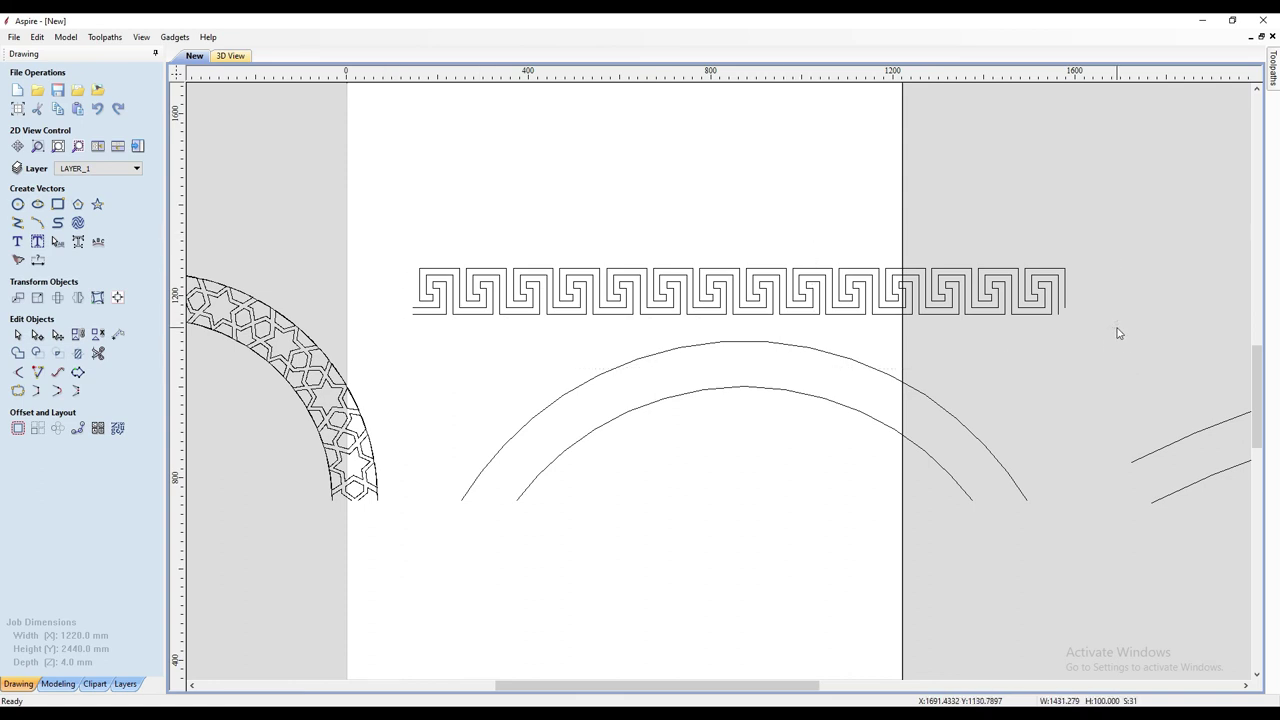
click(97, 297)
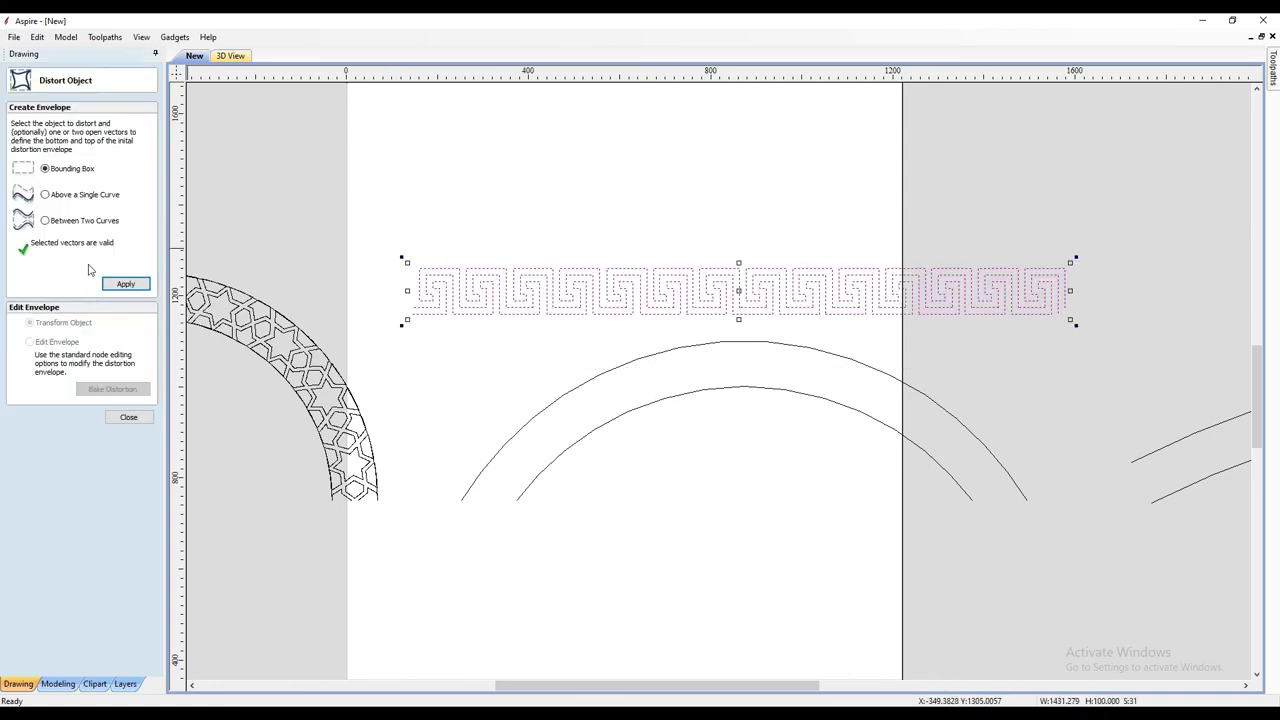
click(47, 221)
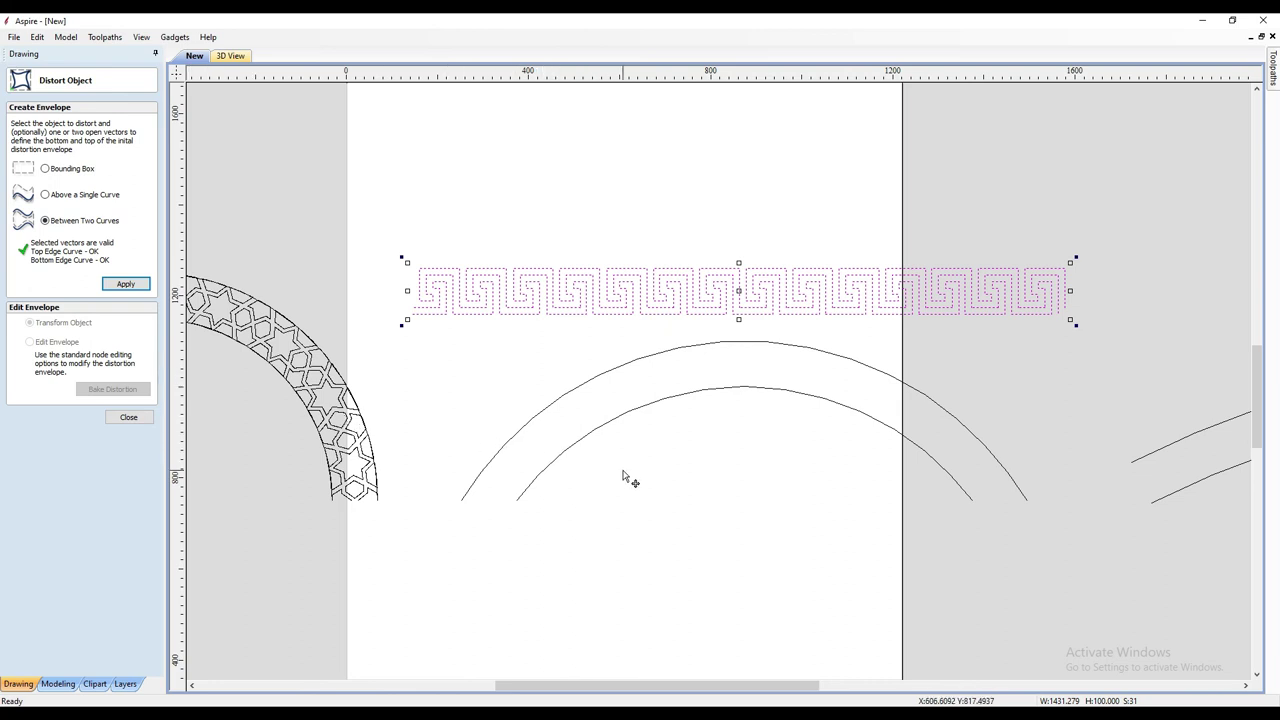
shift+click(558, 398)
click(125, 284)
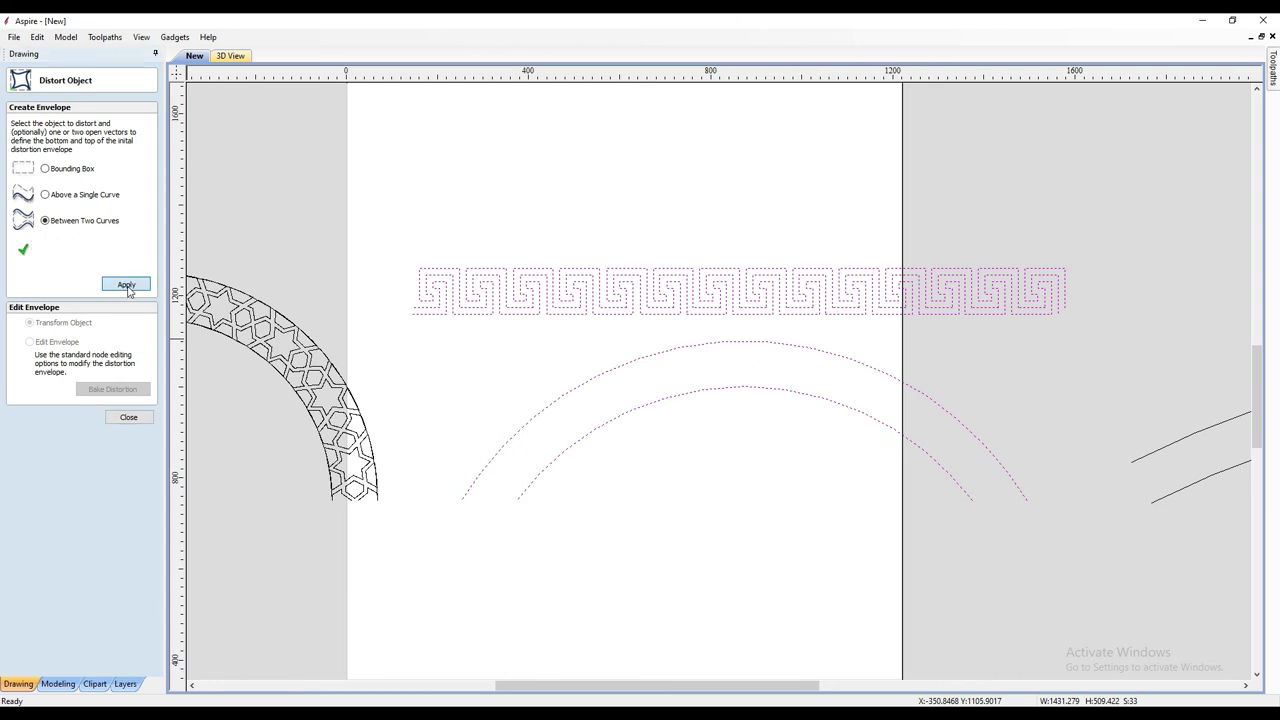
click(128, 417)
- Bend the interlaced ornamental strip Between Two Curves along the curves above it
click(541, 584)
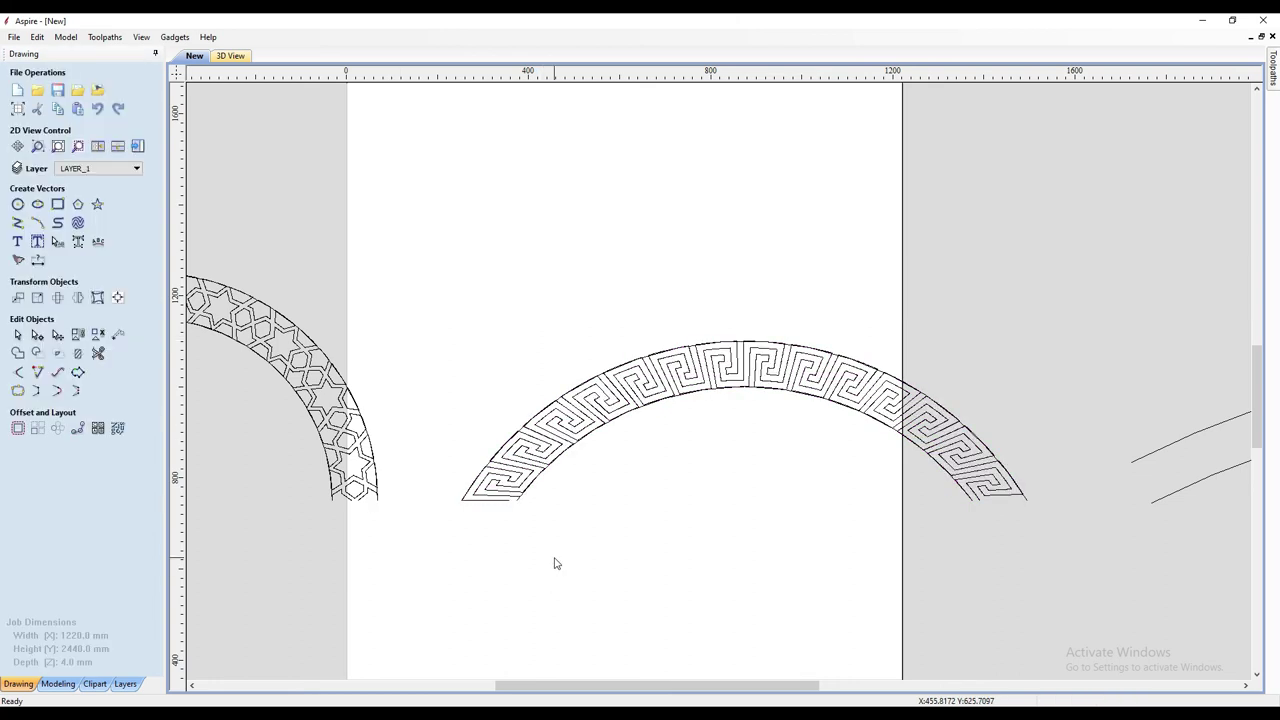
scroll(554, 560, down, 1)
scroll(554, 560, down, 2)
scroll(1121, 477, up, 4)
scroll(1121, 477, up, 1)
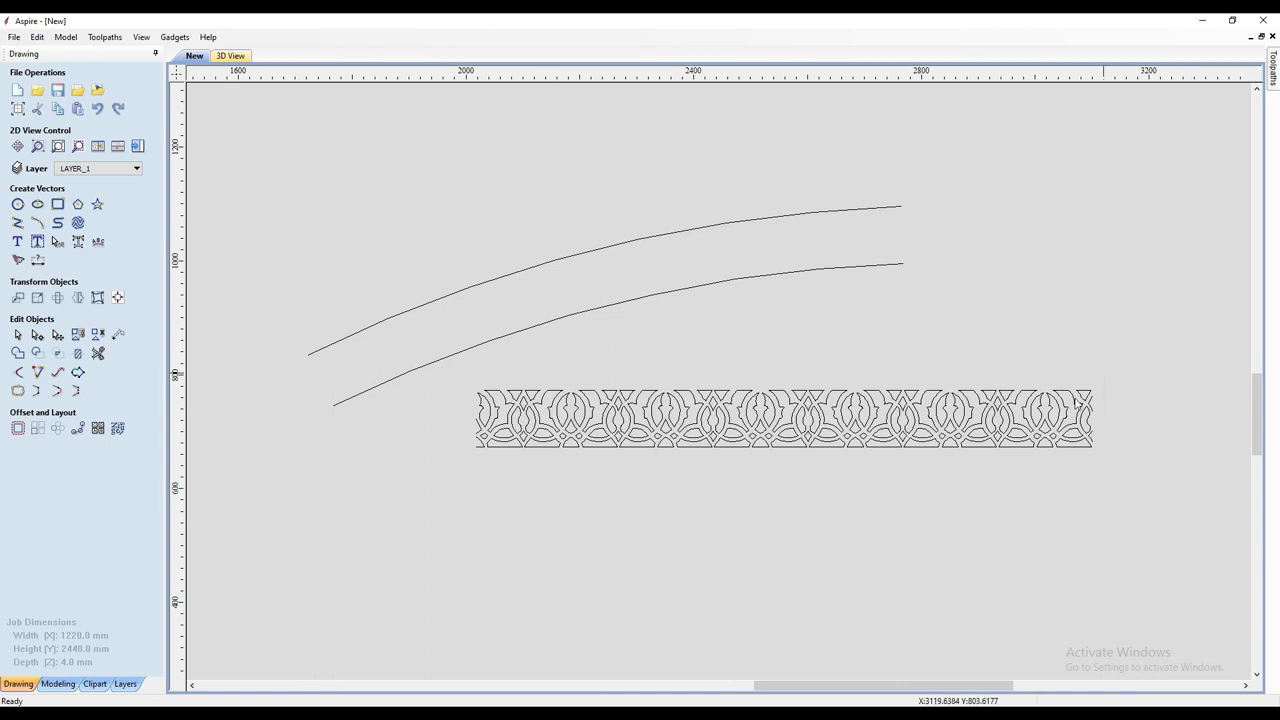
drag(441, 519, 419, 503)
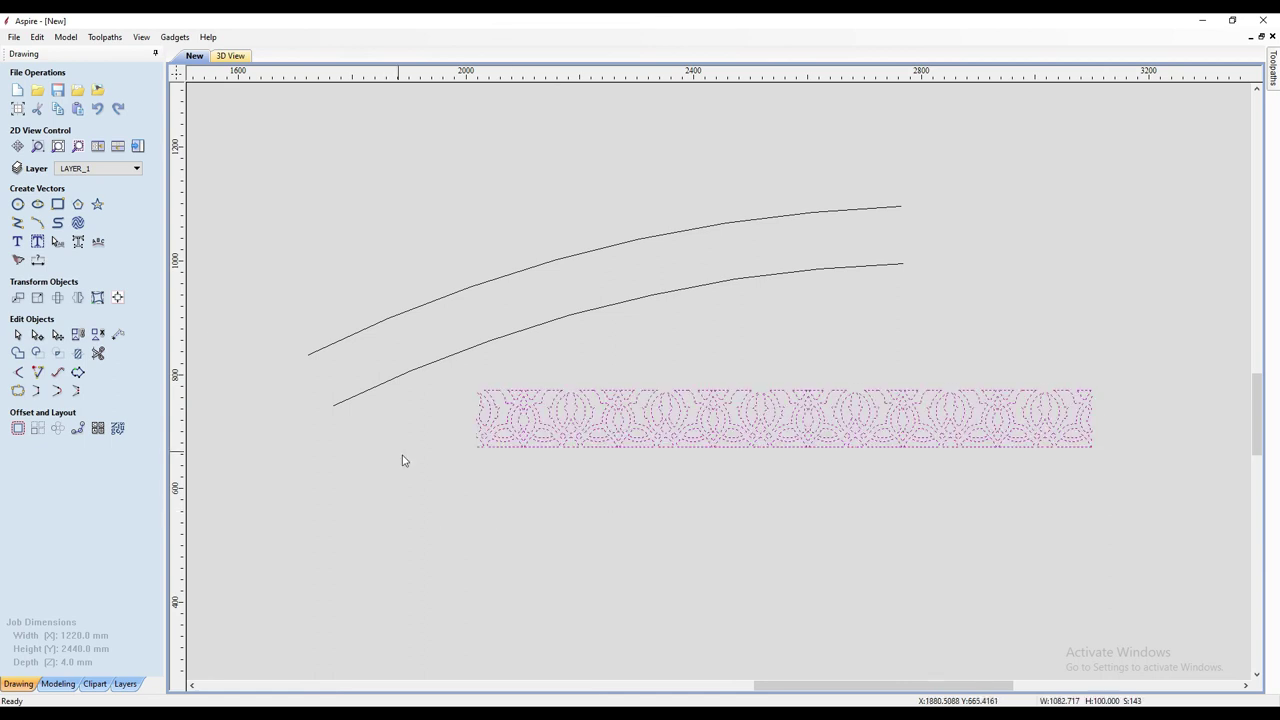
click(97, 297)
click(66, 222)
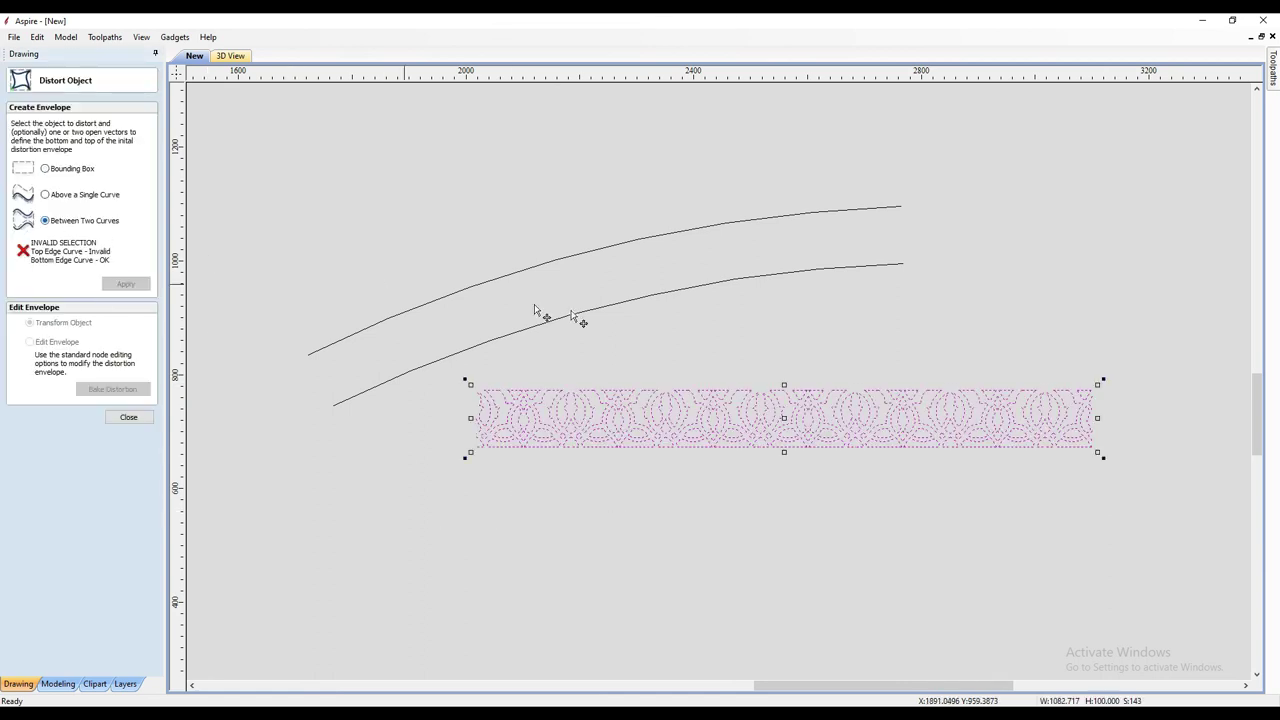
shift+drag(612, 345, 520, 194)
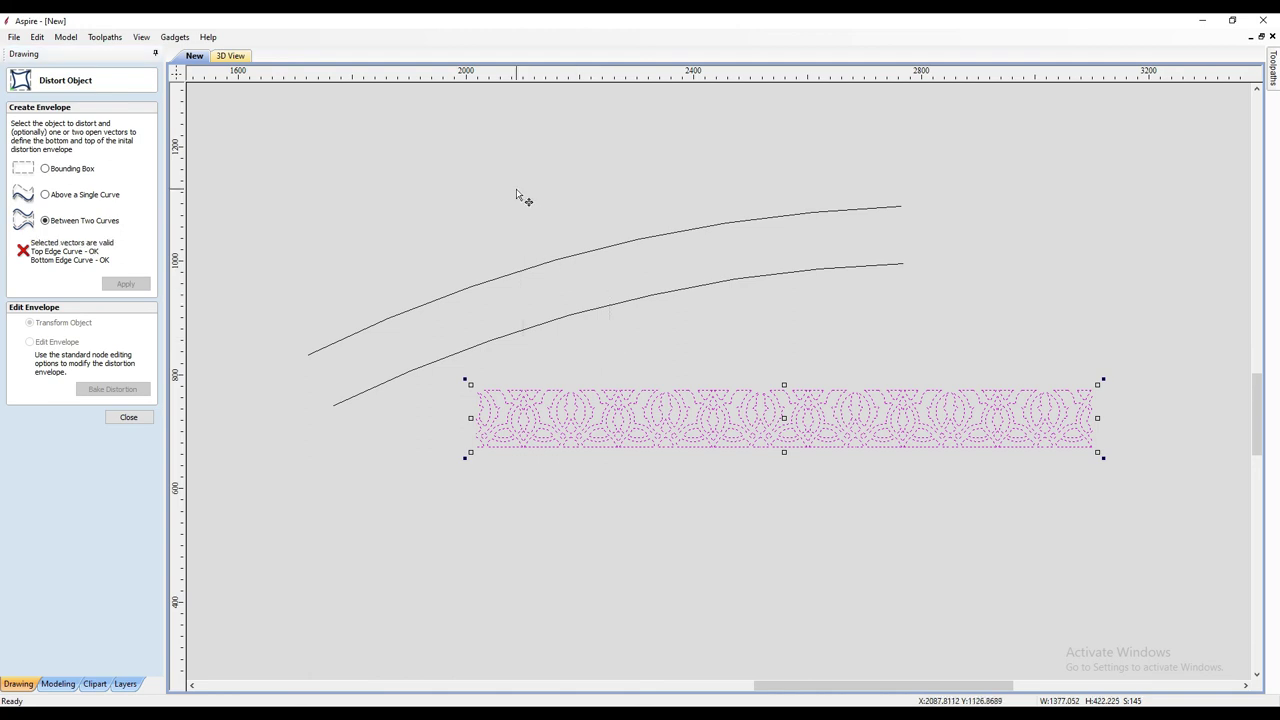
click(125, 285)
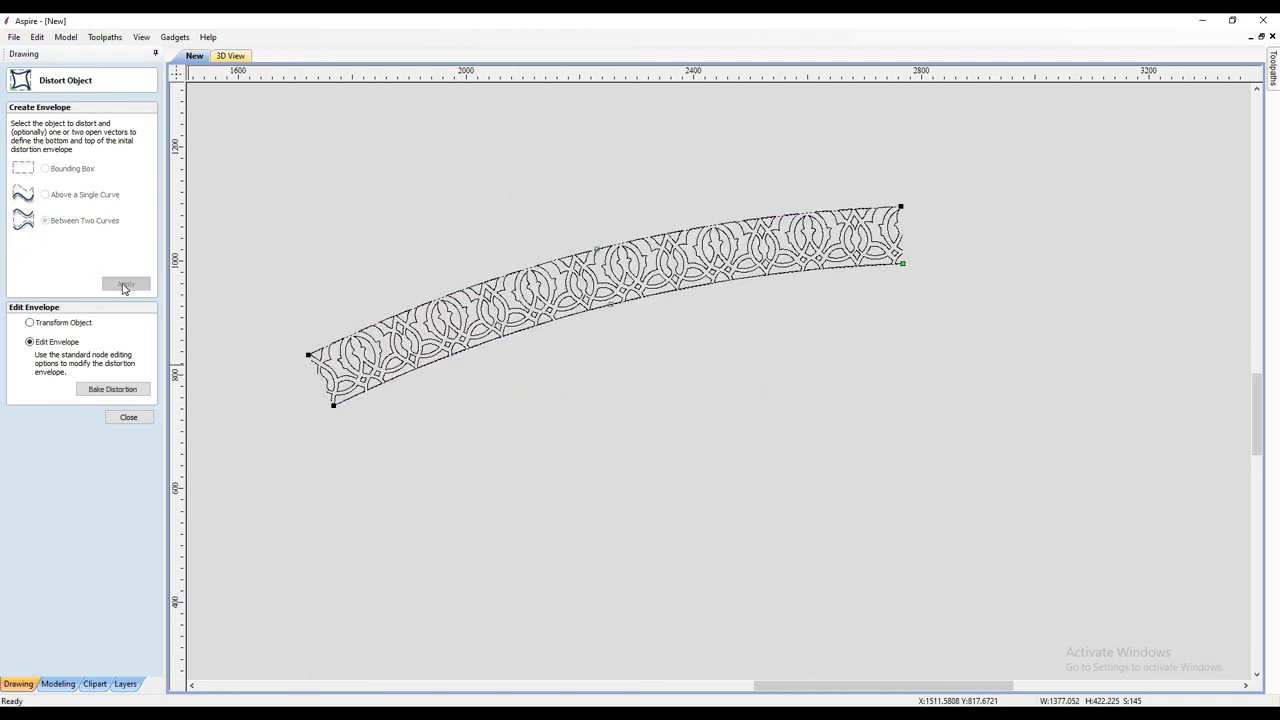
key(Escape)
- Zoom out and window-select all three arched borders
scroll(517, 295, up, 3)
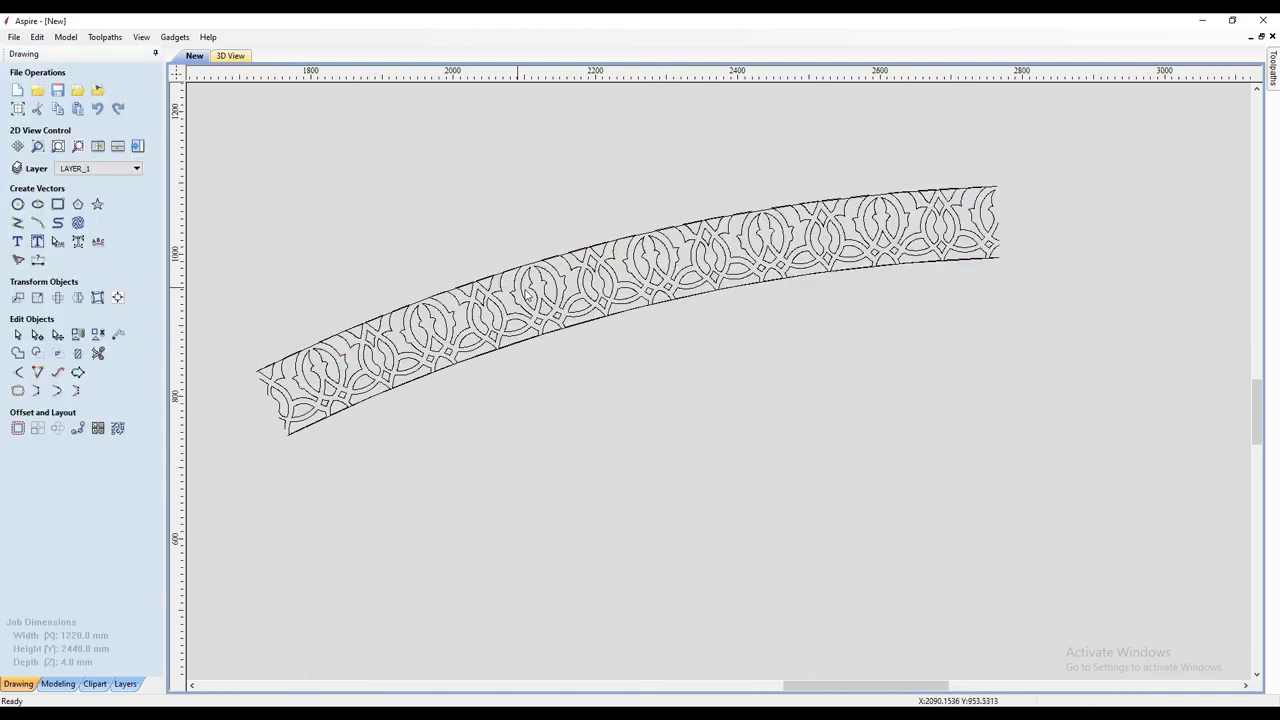
scroll(863, 300, down, 2)
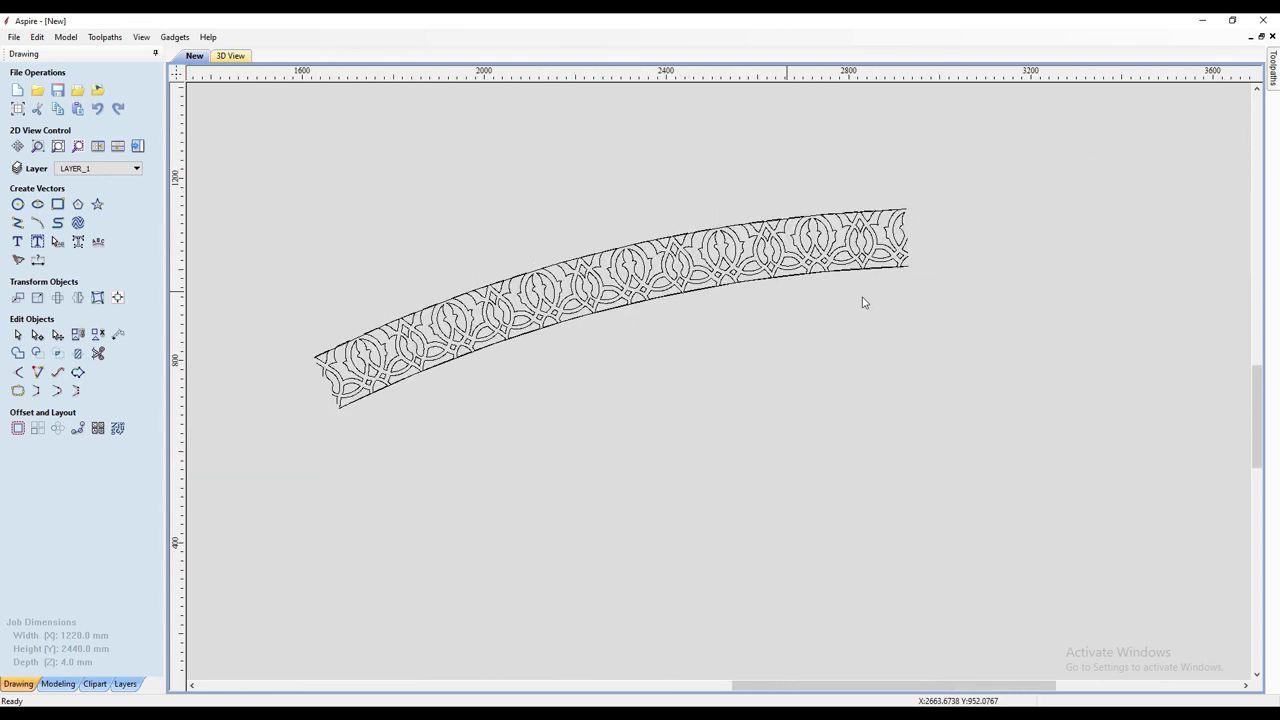
scroll(866, 306, down, 2)
scroll(818, 307, down, 2)
scroll(265, 240, up, 2)
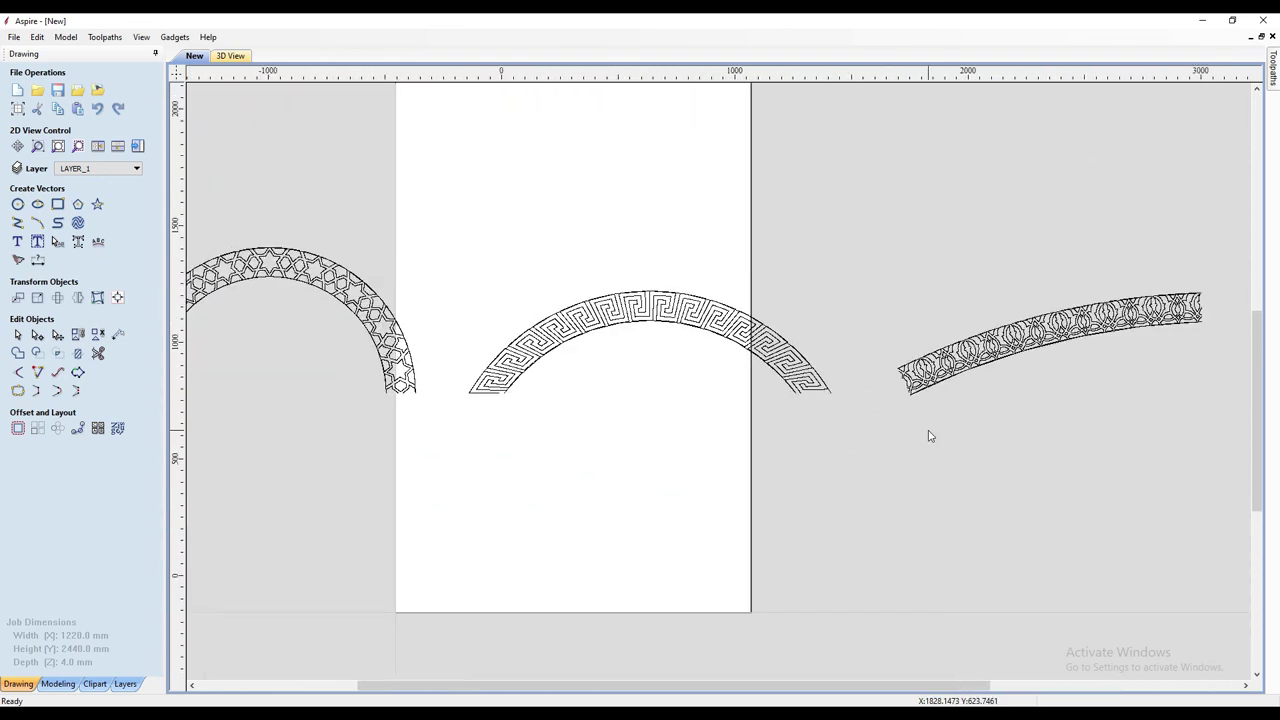
scroll(560, 314, up, 2)
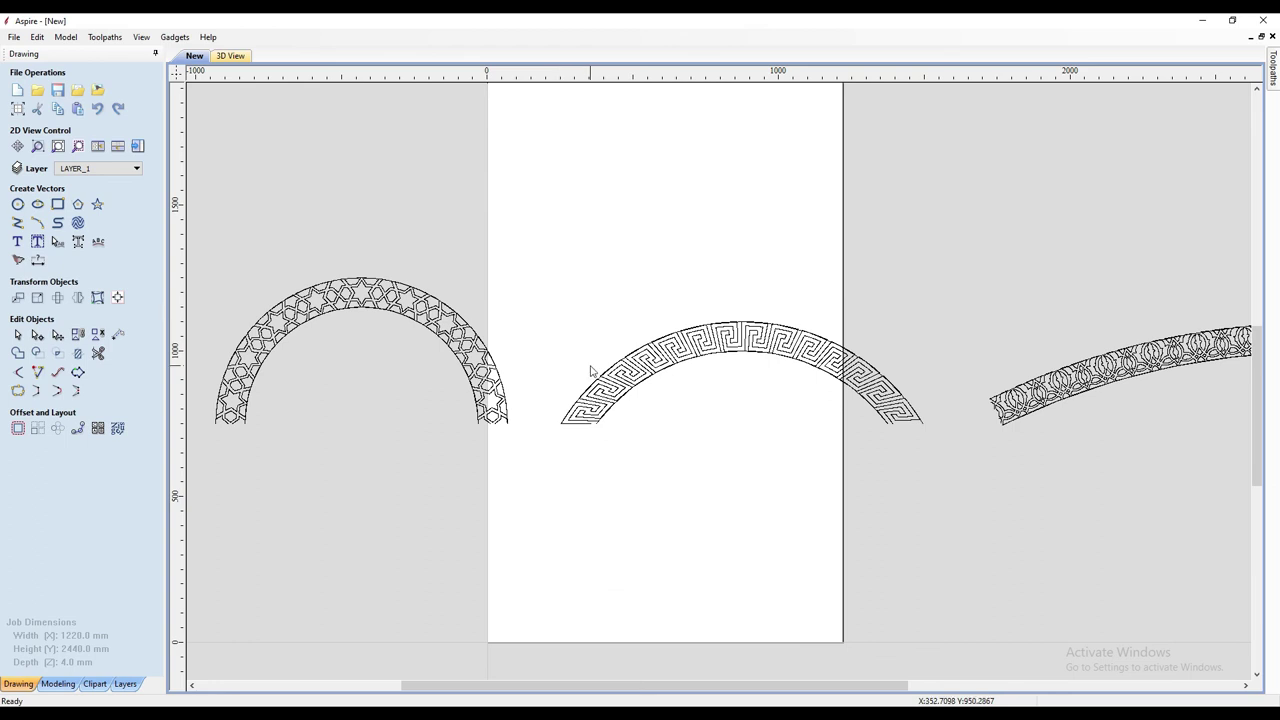
scroll(406, 300, up, 2)
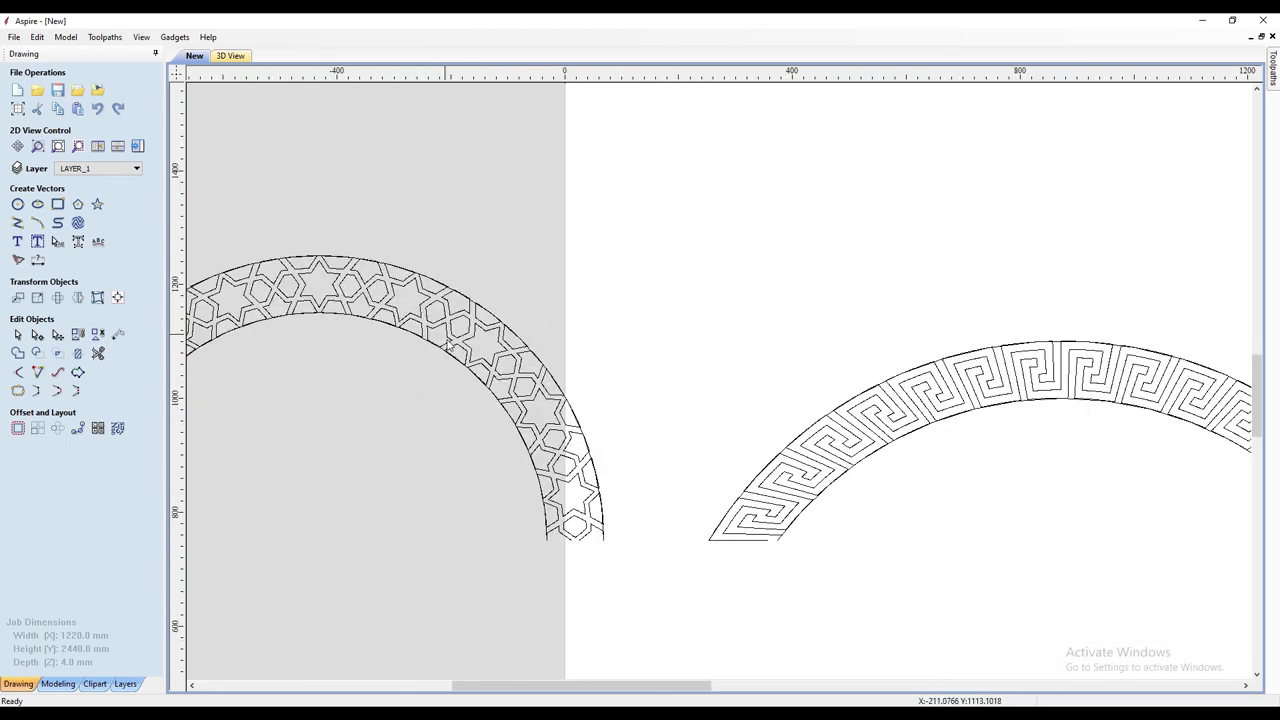
scroll(490, 375, down, 2)
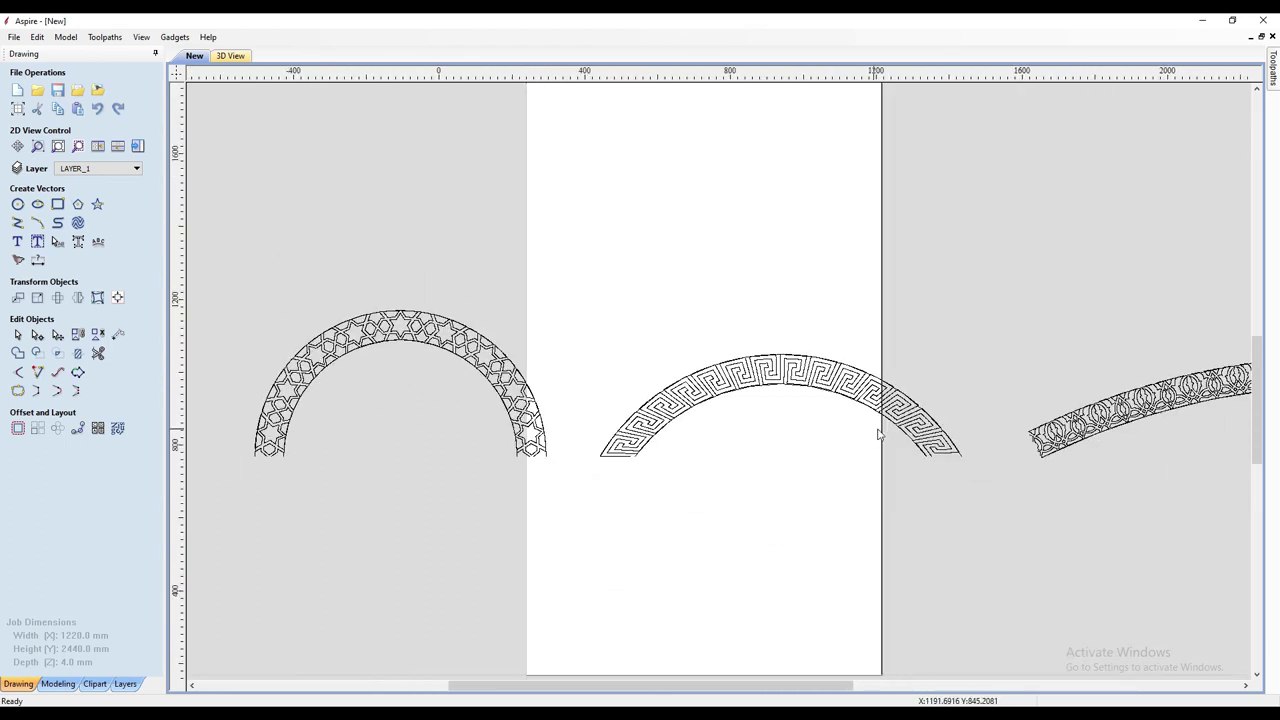
scroll(880, 430, up, 2)
scroll(1018, 477, up, 2)
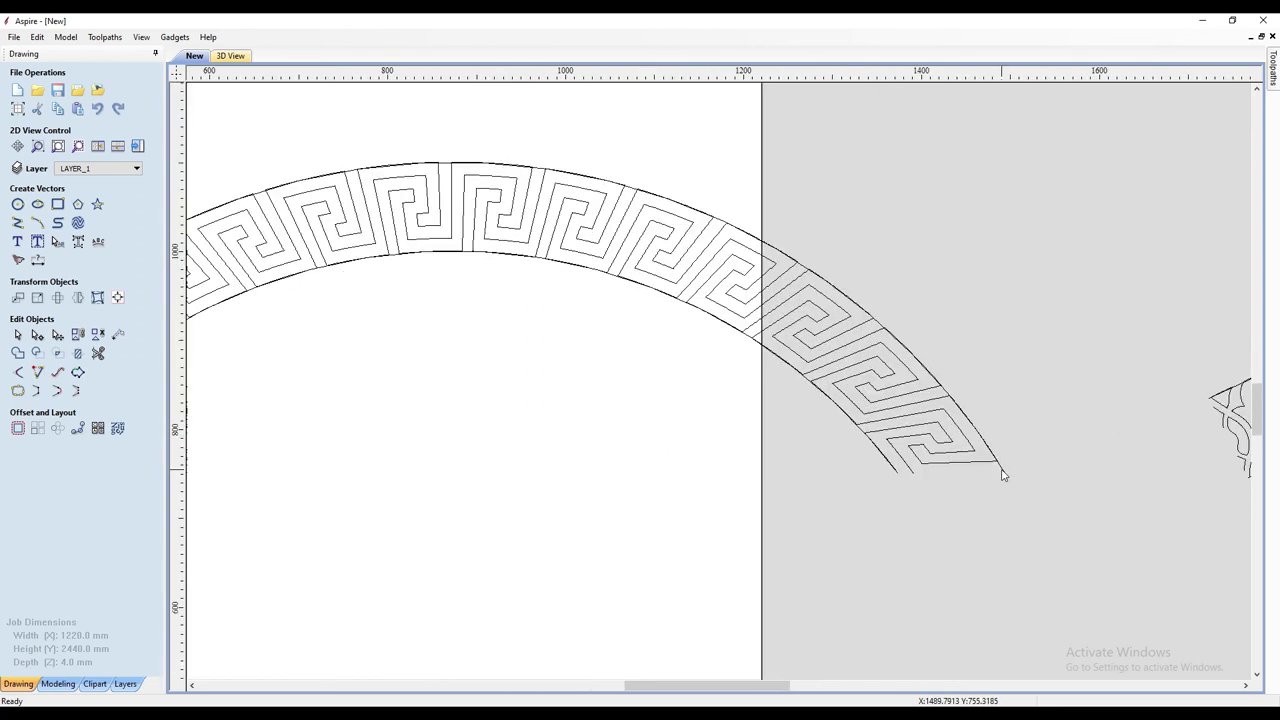
scroll(783, 400, down, 2)
scroll(789, 403, down, 2)
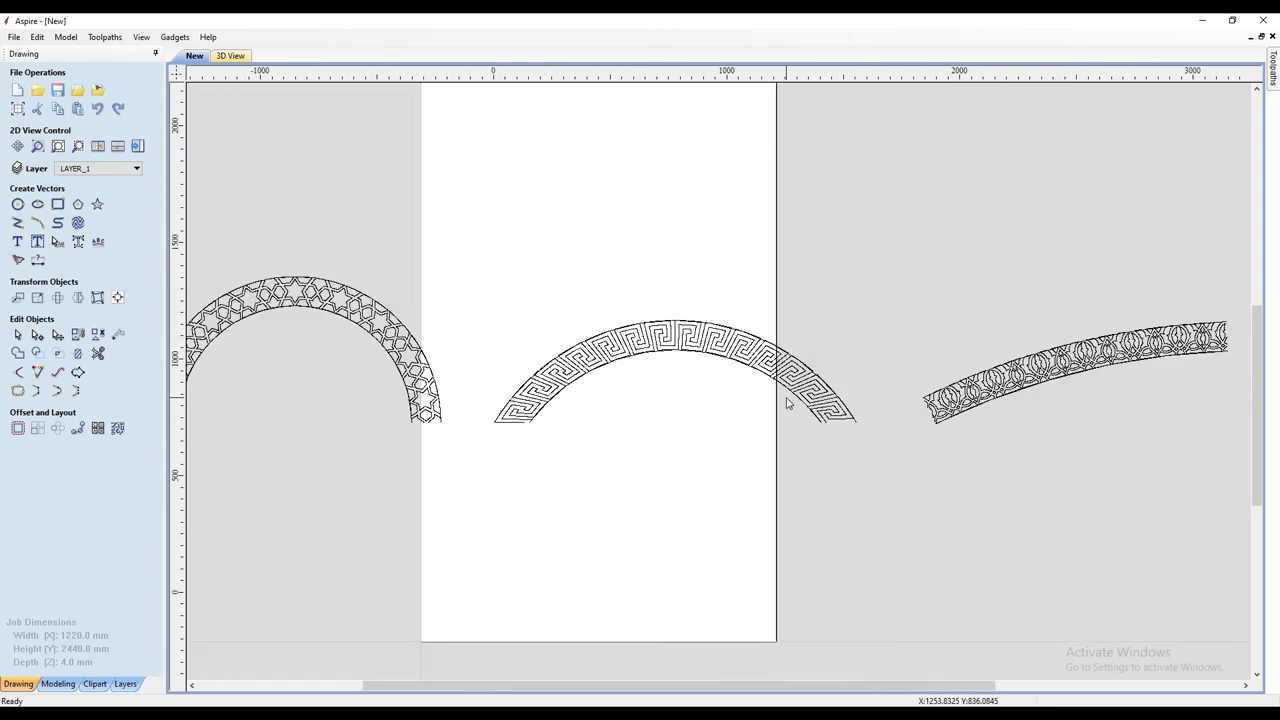
scroll(789, 403, down, 1)
drag(1166, 310, 409, 533)
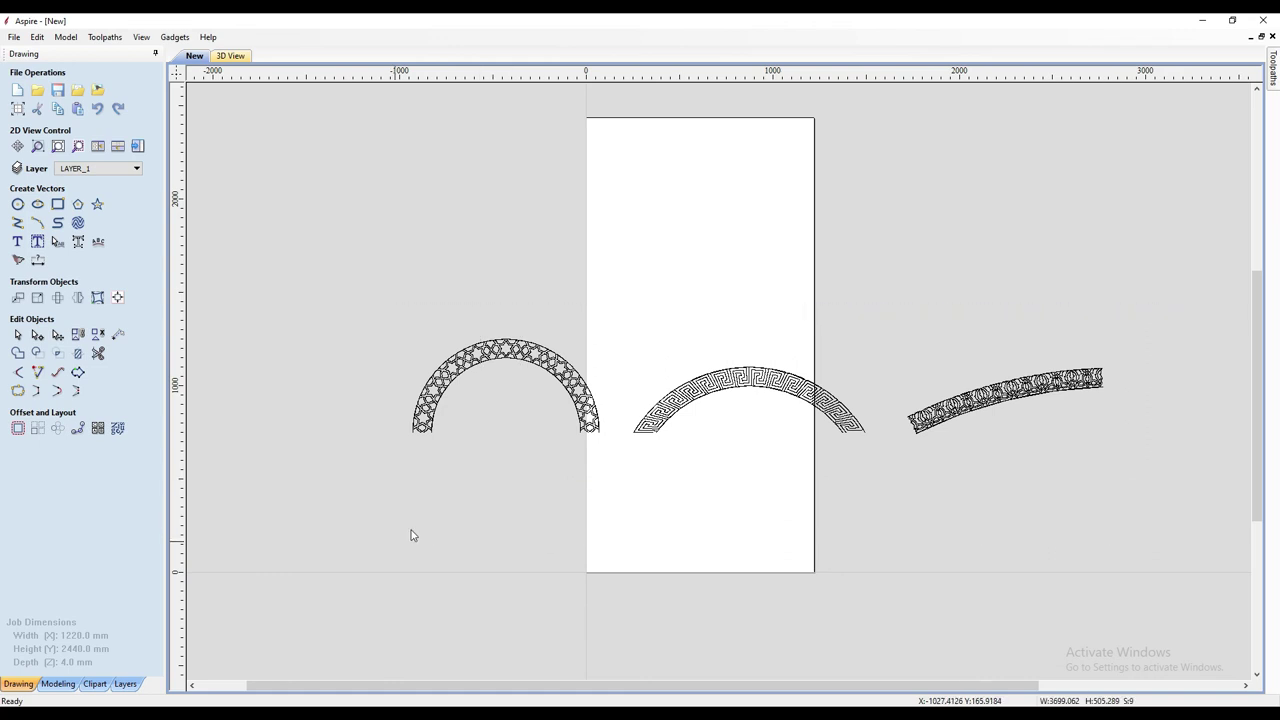
- Export the selected vectors as DXF, replacing sample in the plasma folder
click(14, 37)
mouse_move(40, 202)
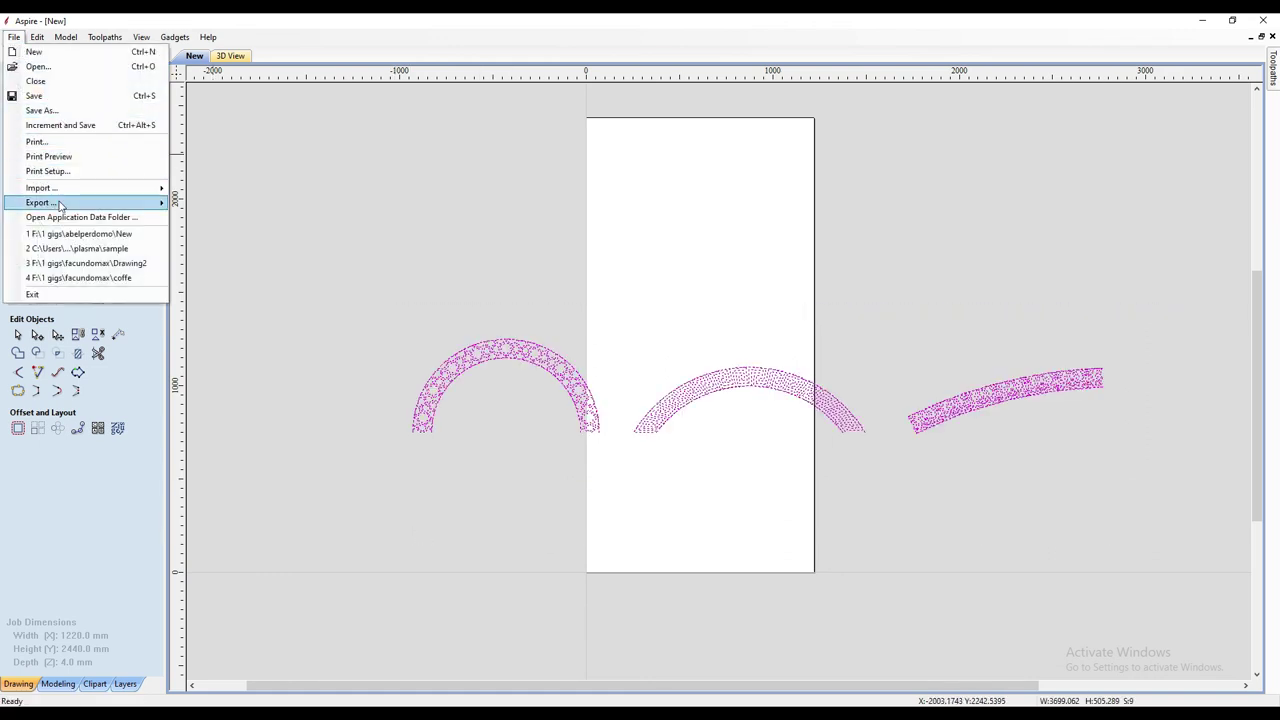
click(284, 219)
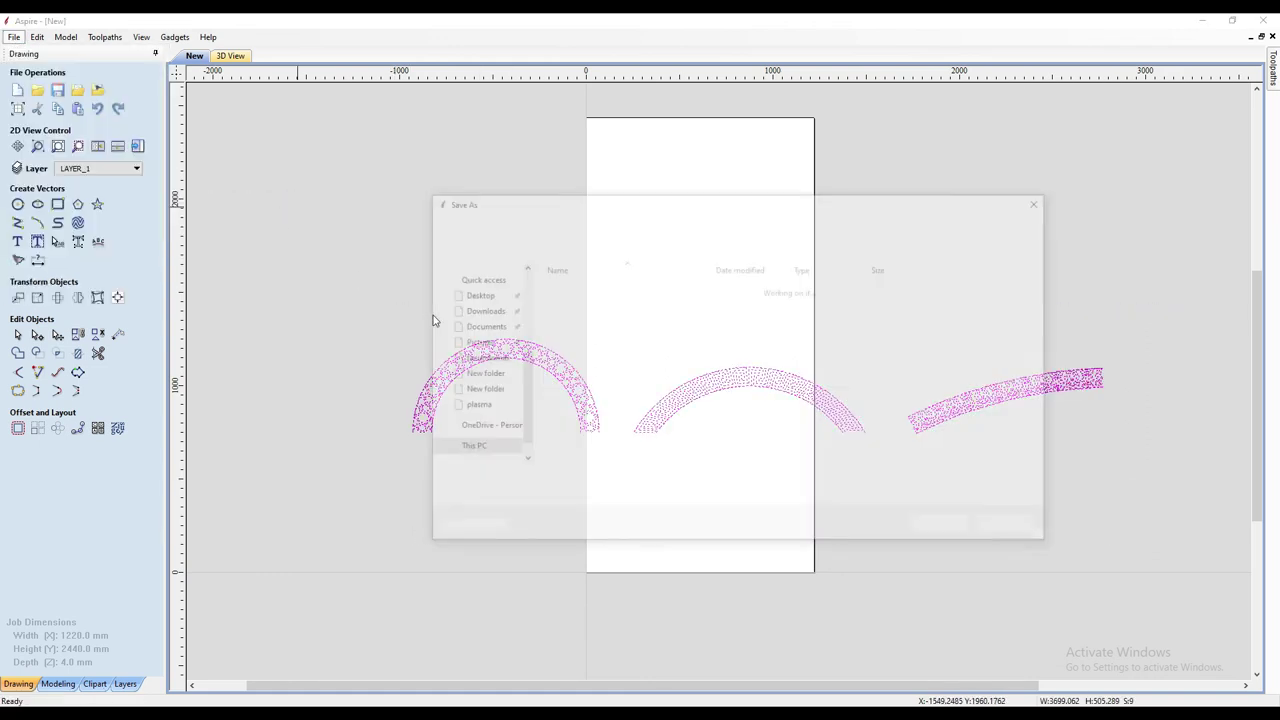
click(569, 289)
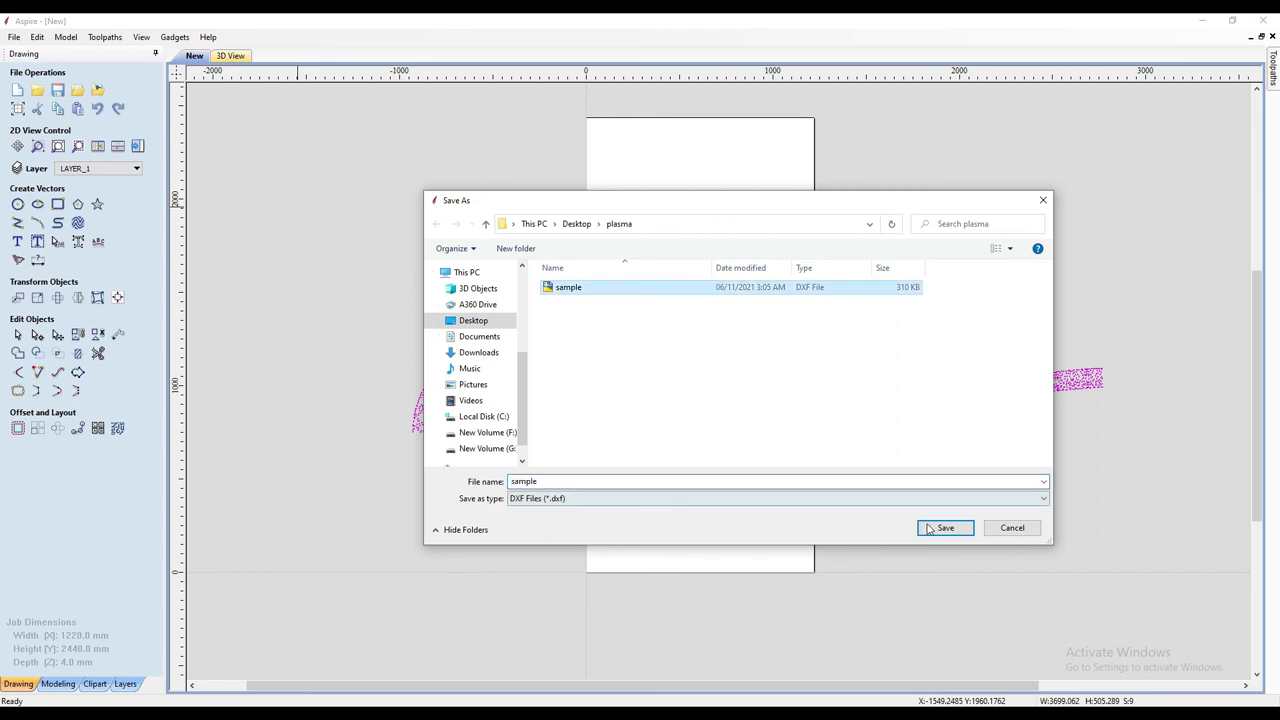
click(924, 527)
click(681, 369)
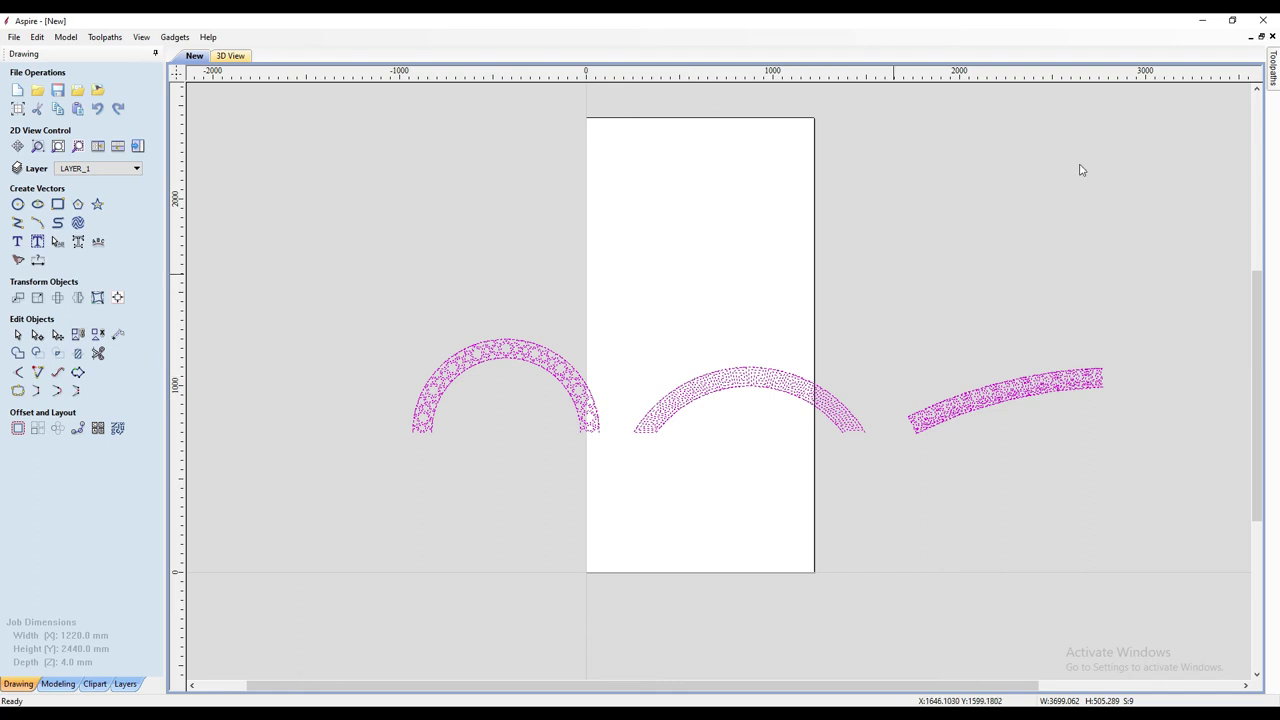
click(1203, 22)
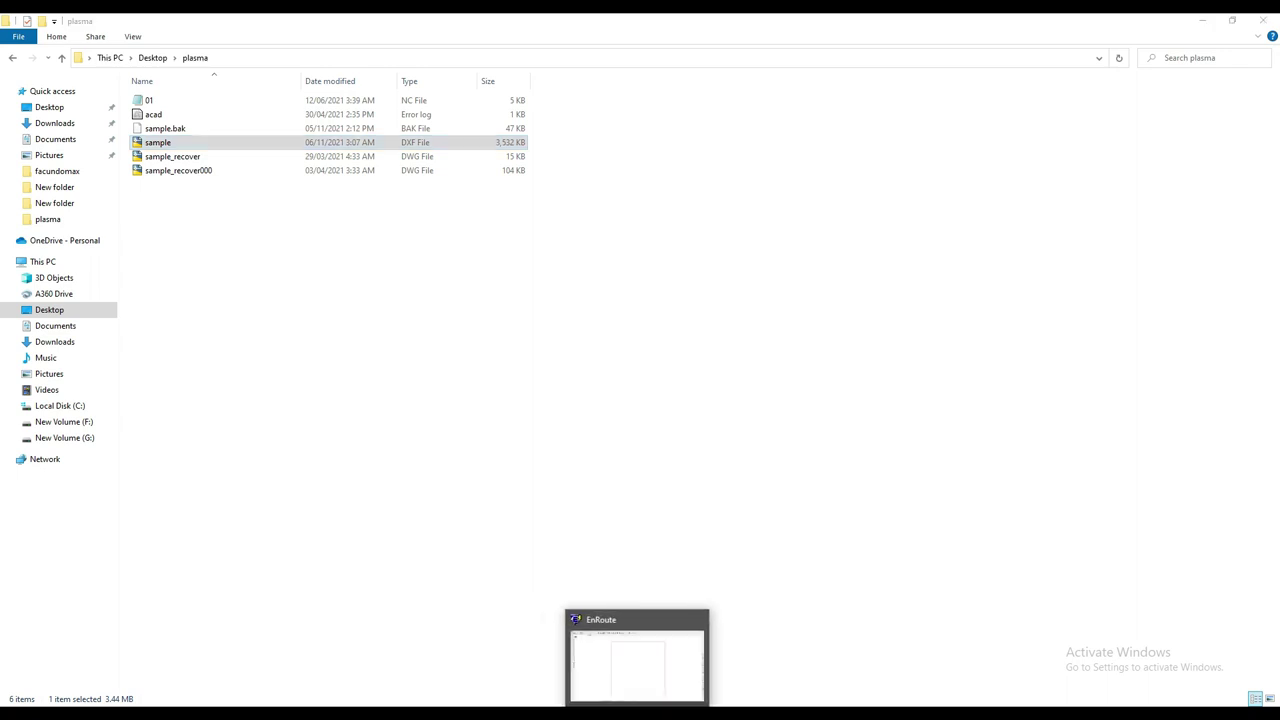
- Import sample.dxf into the EnRoute canvas
click(636, 655)
right_click(657, 357)
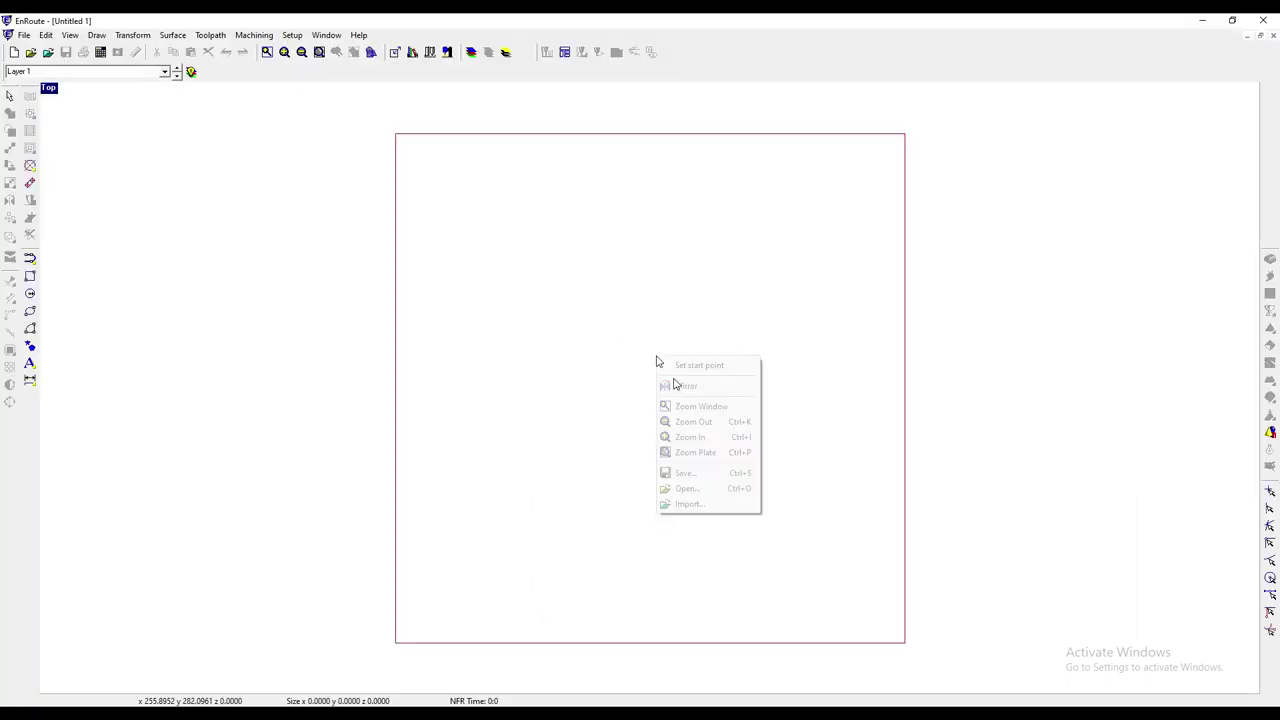
click(694, 505)
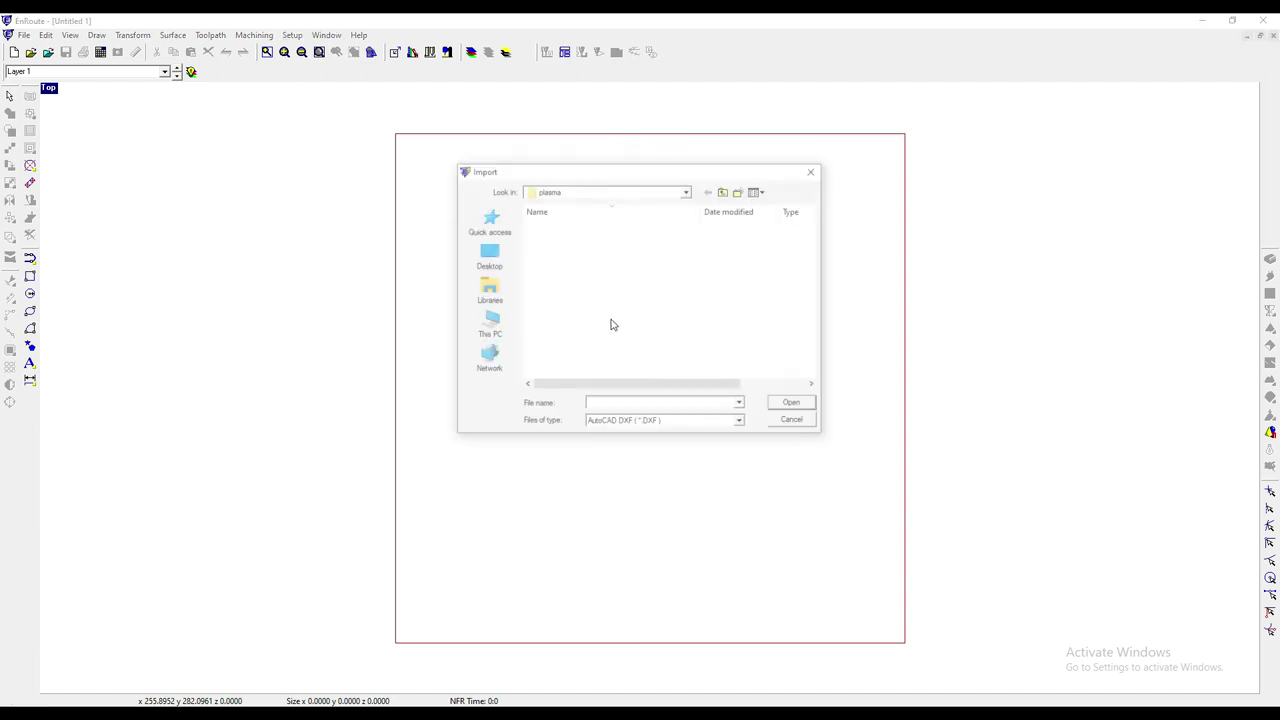
click(551, 226)
click(782, 405)
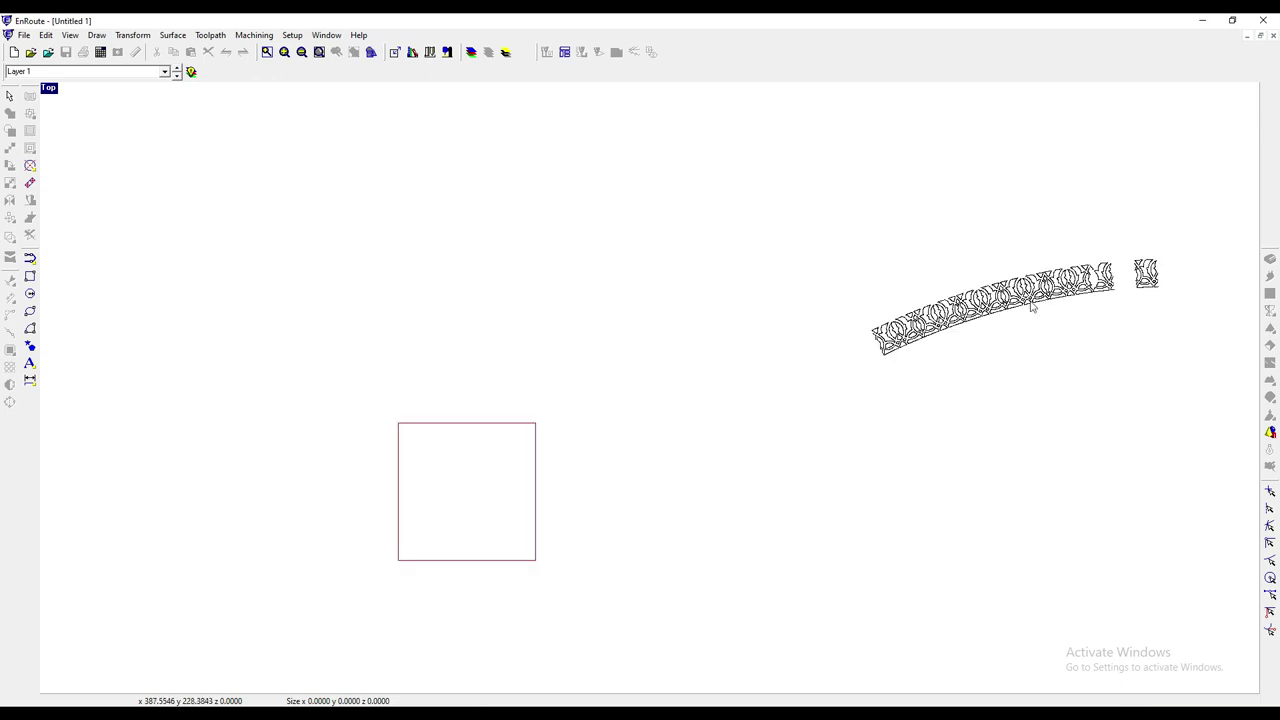
- Clean up all three arcs with tolerance 0.0250, reducing 40152 segments to 2149
drag(1190, 163, 91, 489)
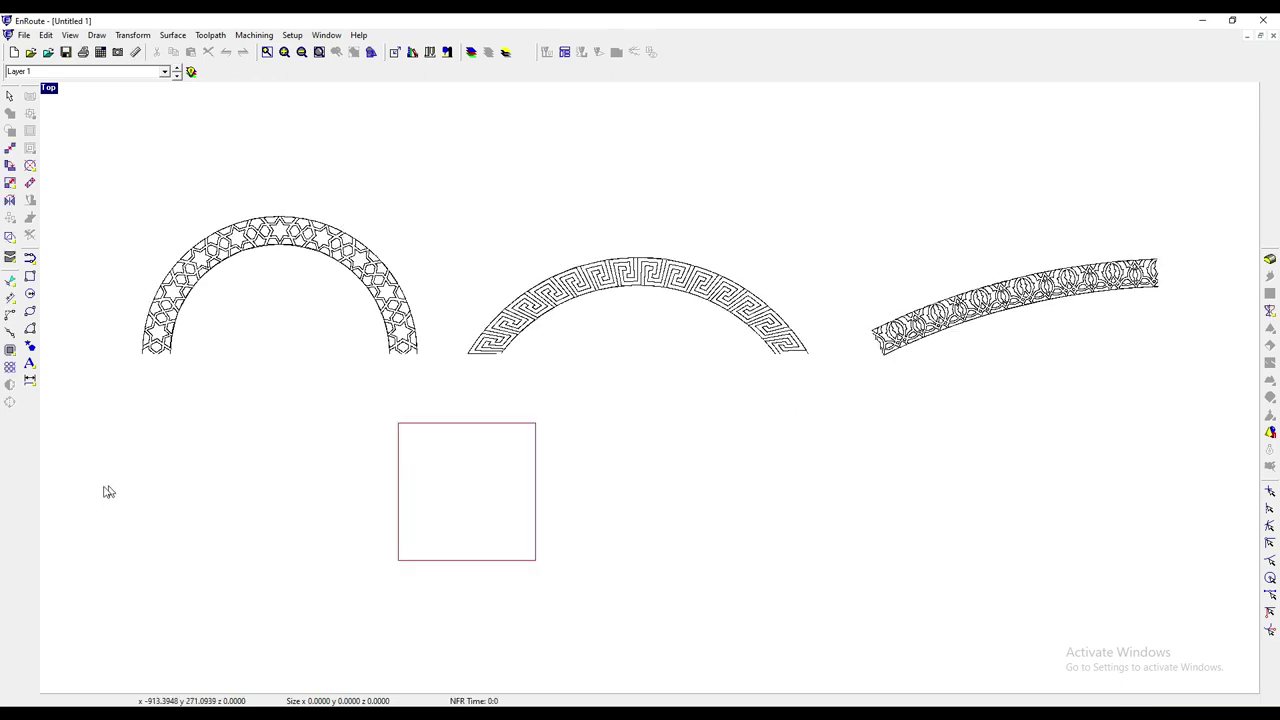
click(14, 402)
click(1200, 86)
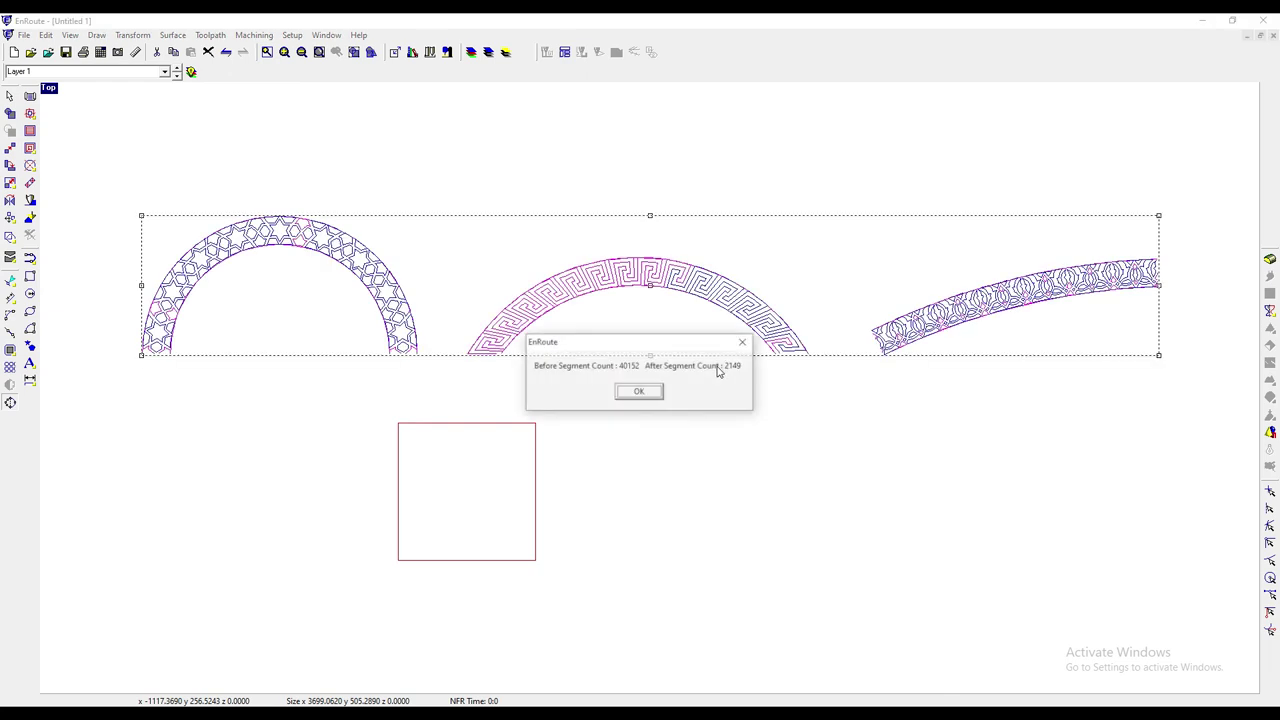
click(639, 392)
drag(1220, 416, 100, 184)
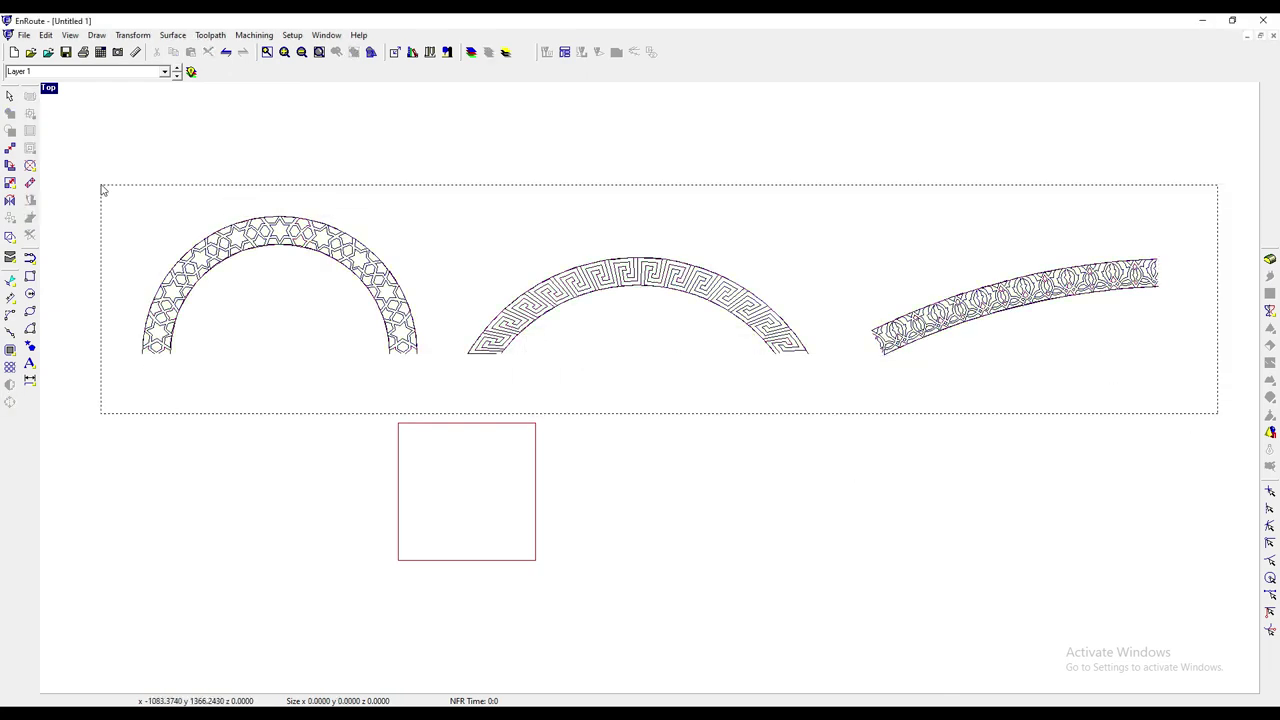
click(10, 402)
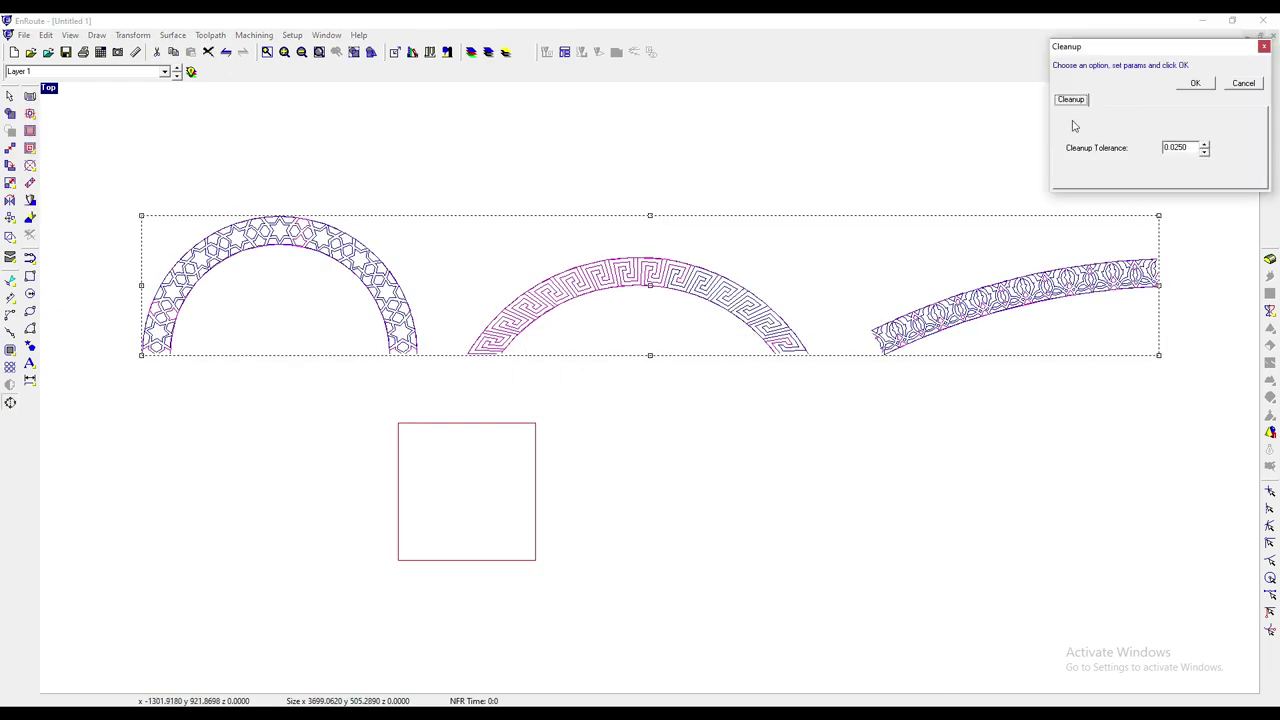
click(1200, 86)
- Export the drawing as DXF over sample.dxf, then delete the three arcs
key(Return)
click(23, 35)
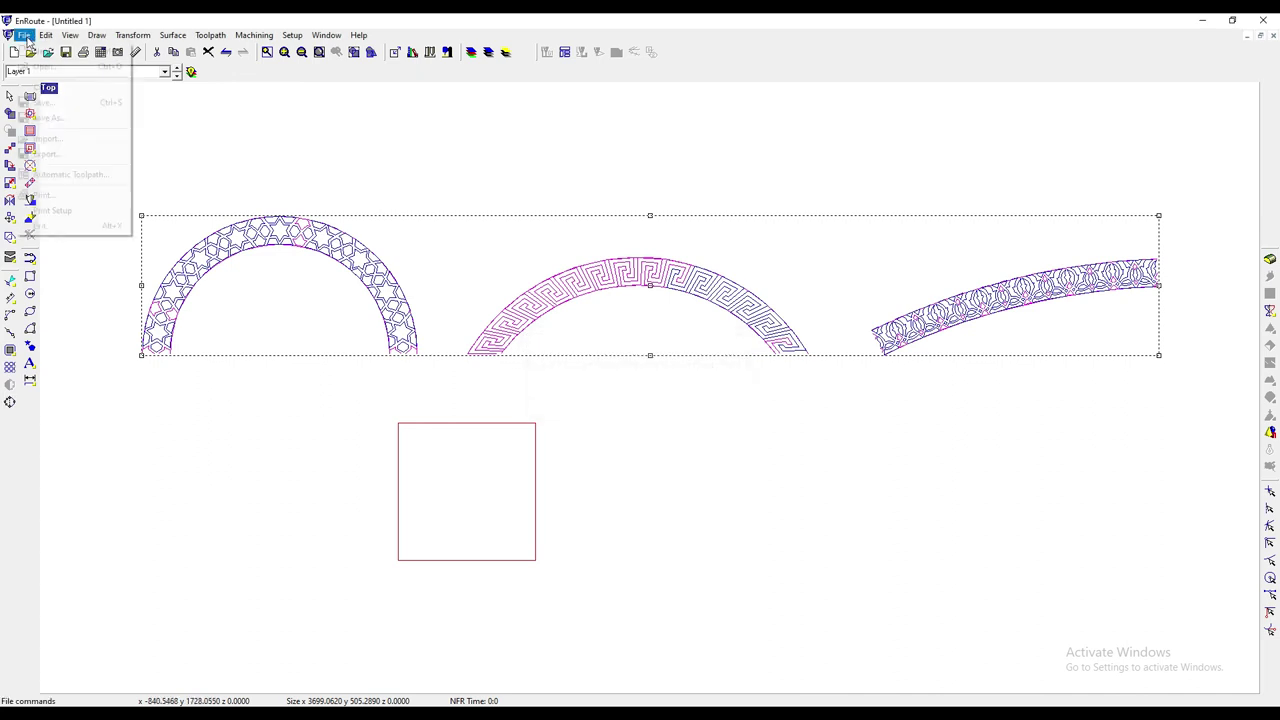
click(47, 153)
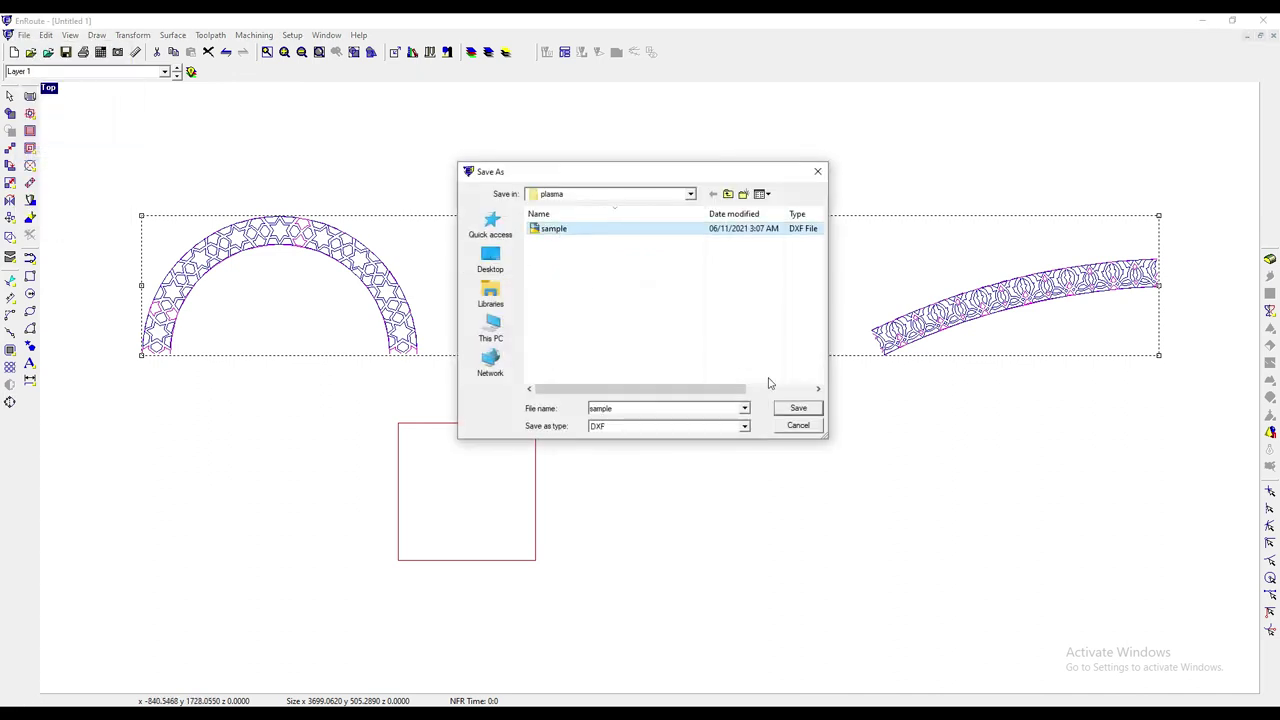
click(798, 408)
click(678, 370)
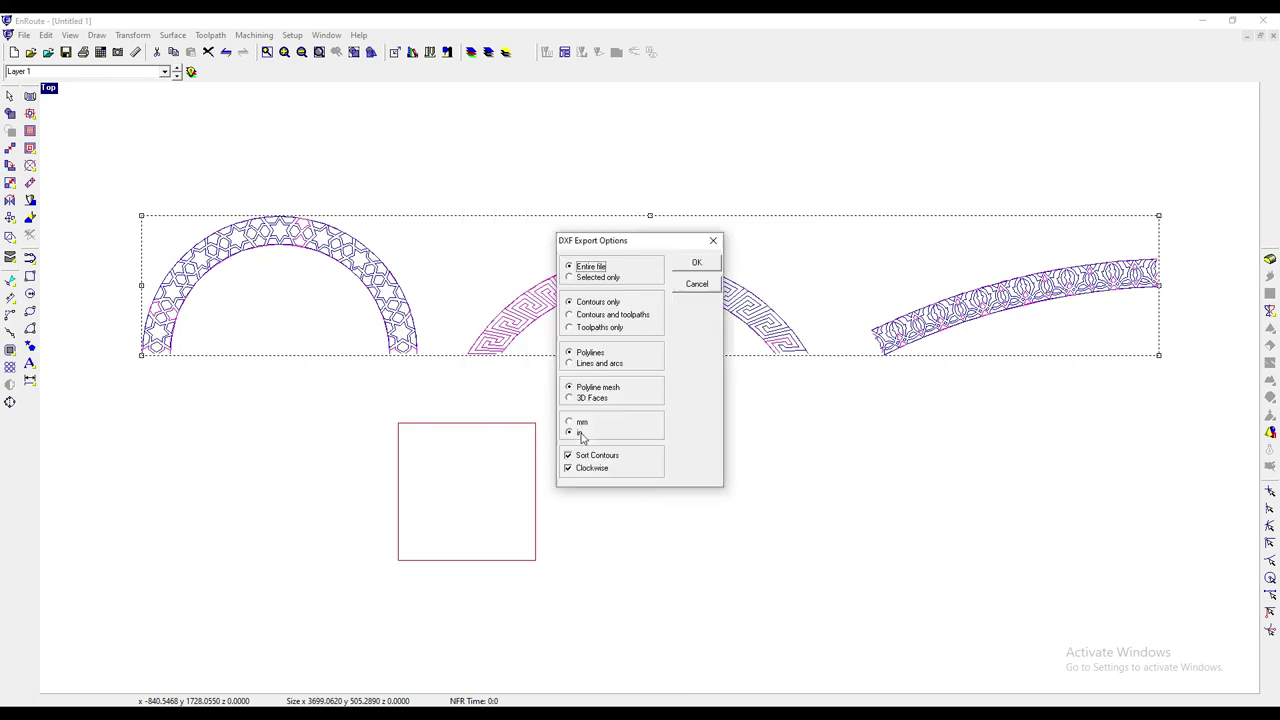
click(581, 430)
click(697, 262)
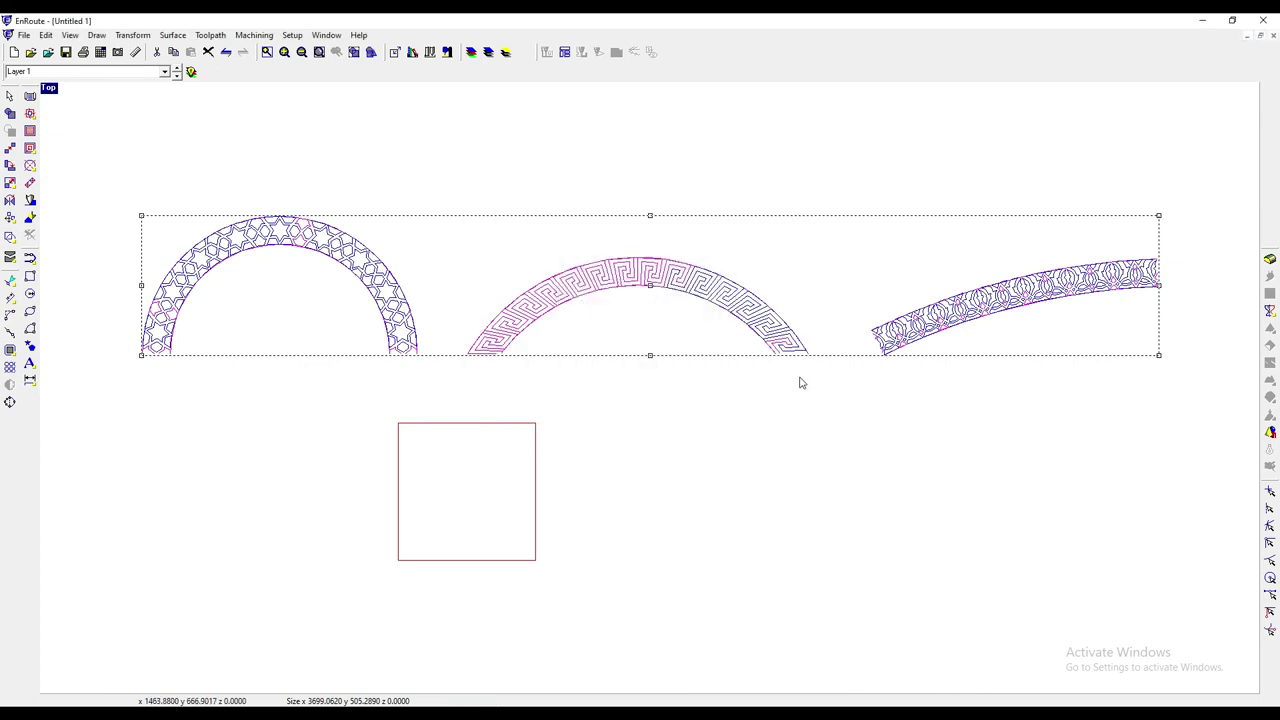
key(Delete)
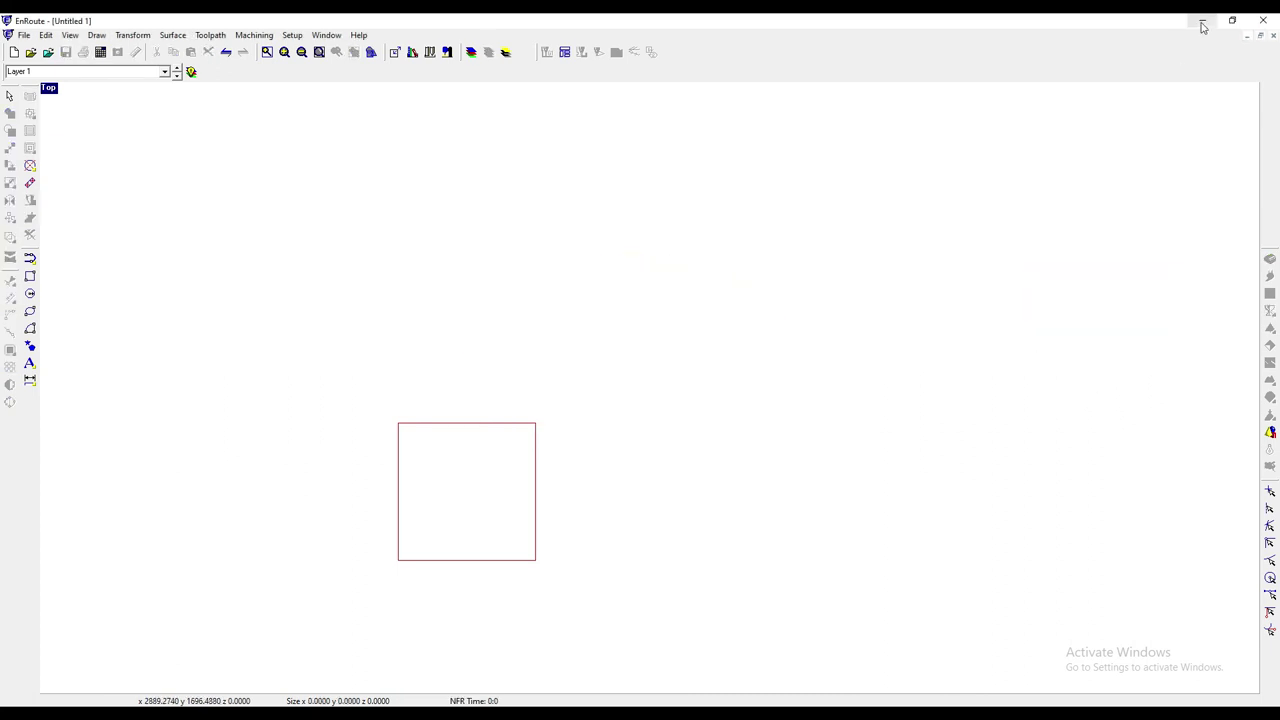
key(alt+Tab)
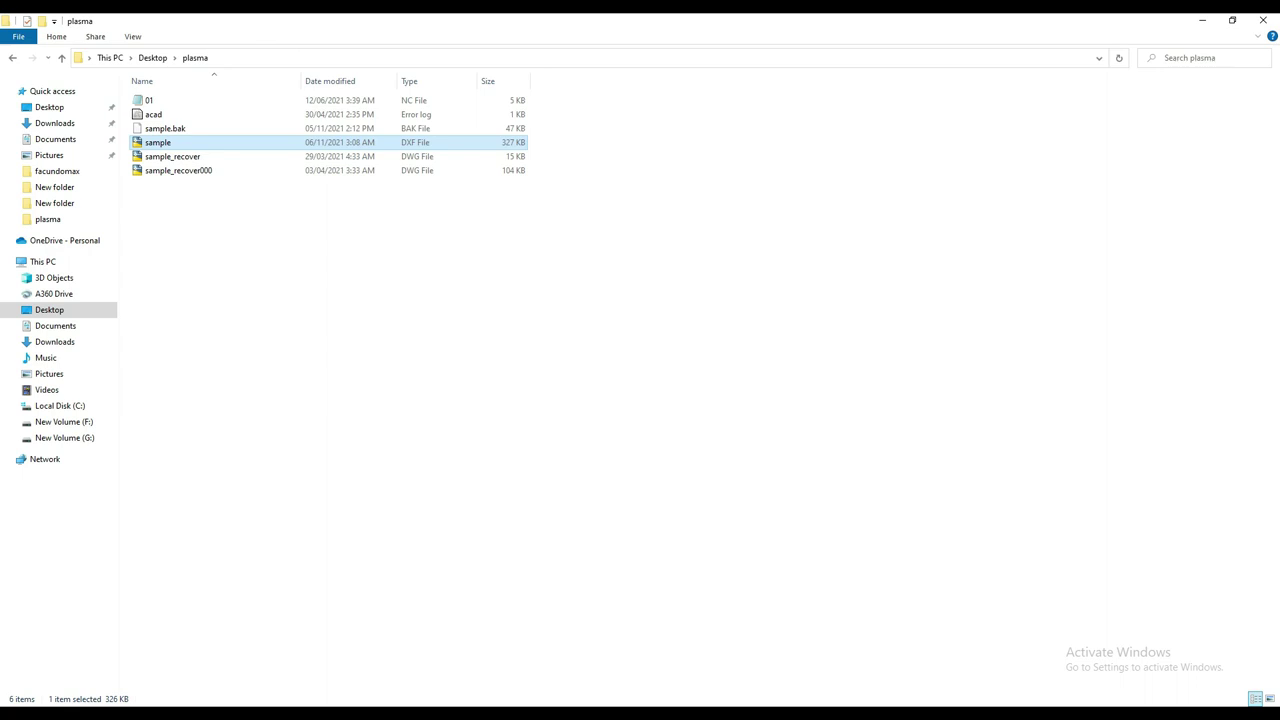
- Open the exported sample drawing from AutoCAD's recent documents
click(540, 660)
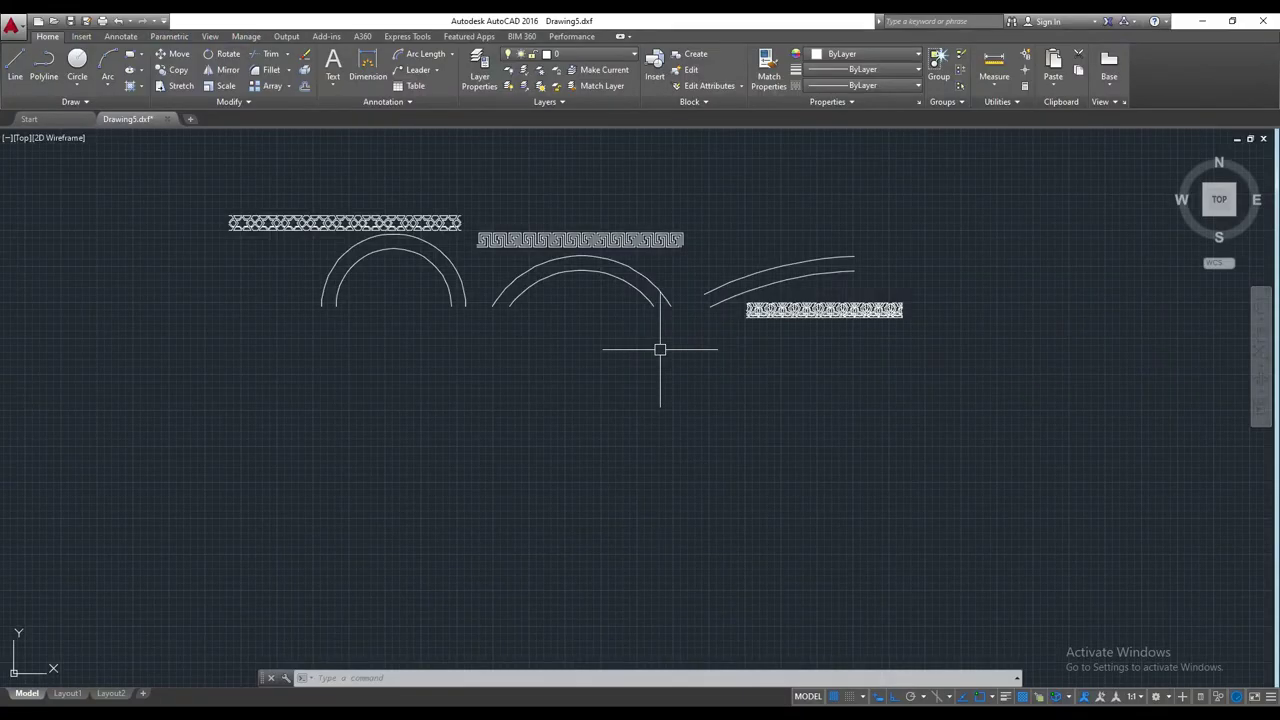
click(29, 119)
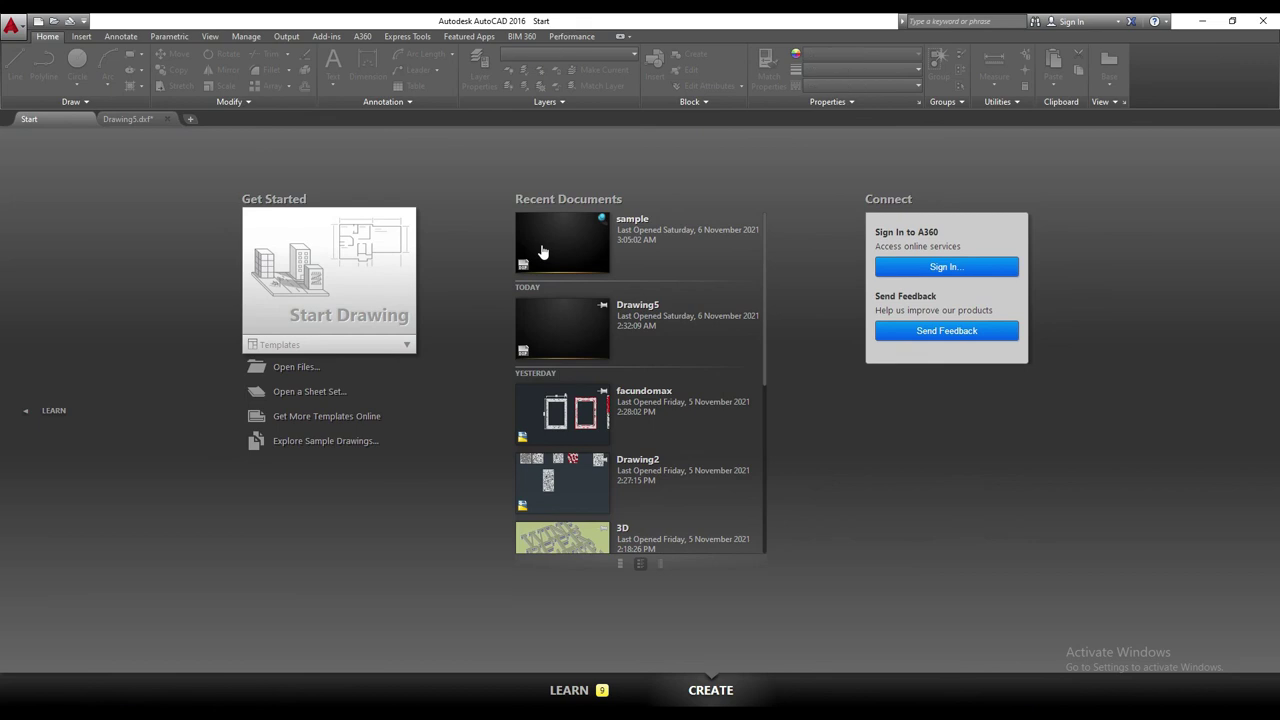
click(541, 252)
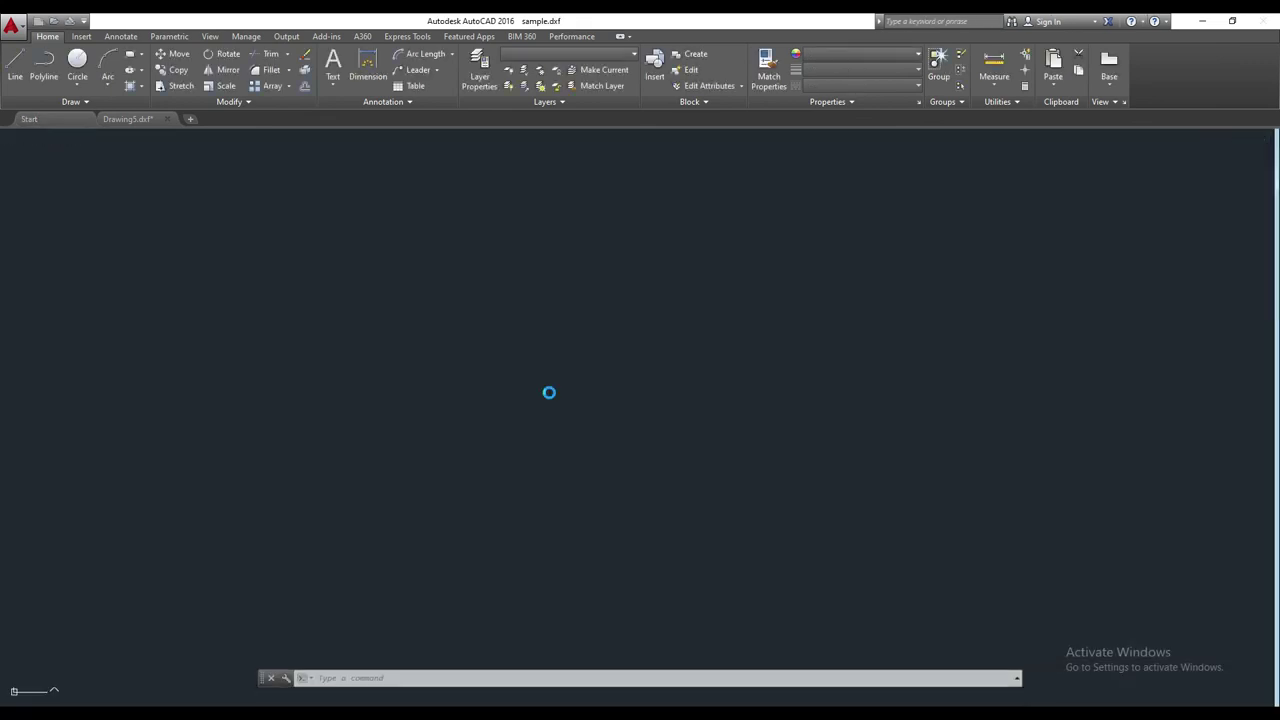
middle_drag(522, 398, 443, 420)
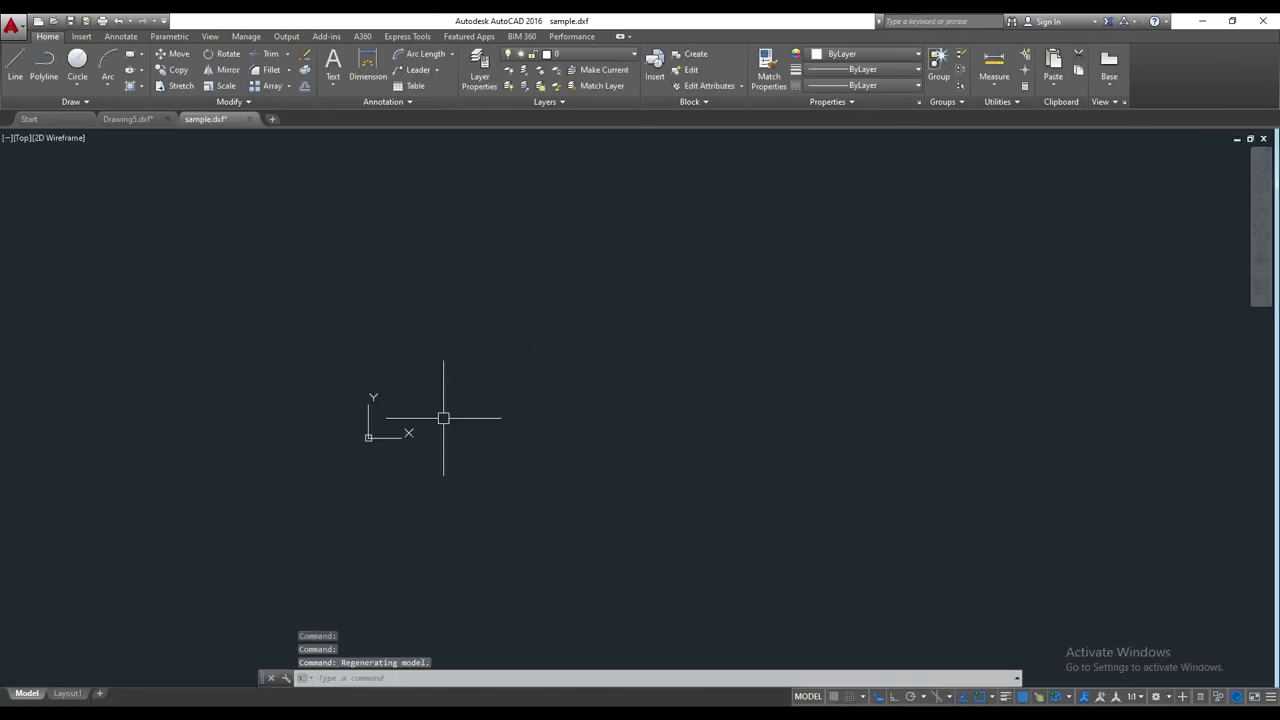
key(Escape)
key(Escape)
- Zoom to show everything and copy the three ornamental arcs
text(z)
key(Return)
text(a)
key(Return)
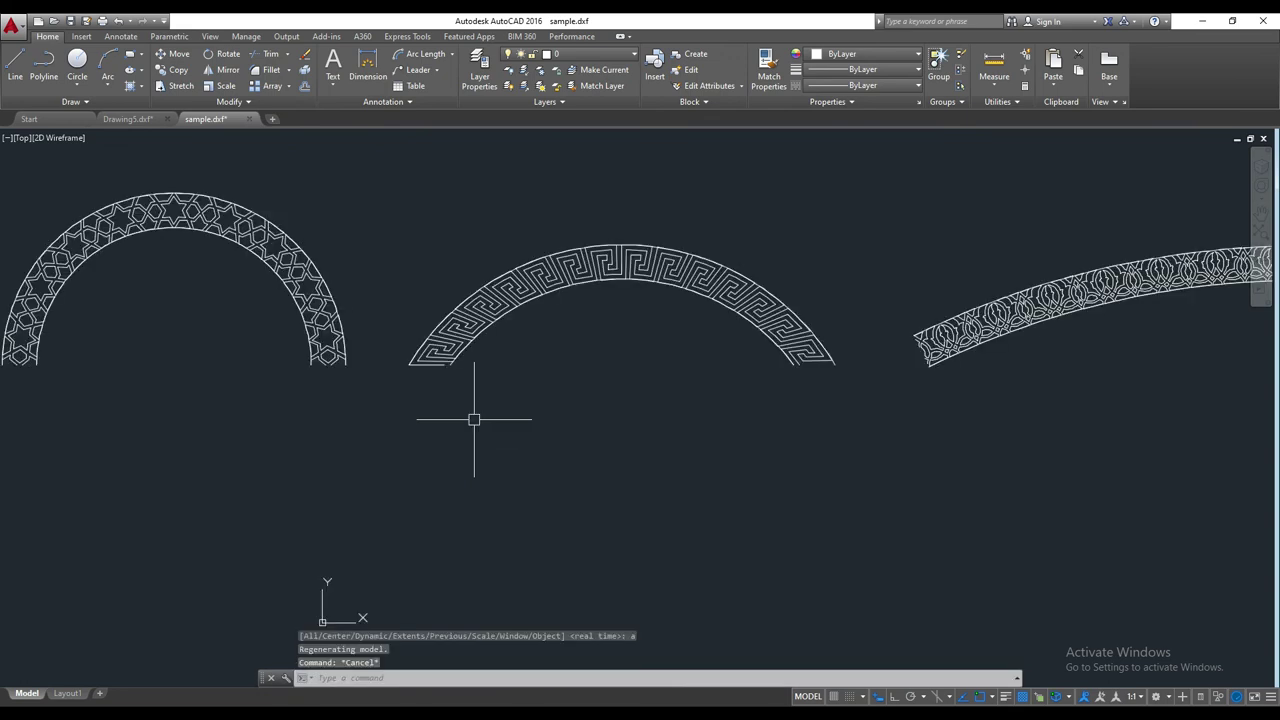
scroll(258, 313, up, 2)
click(230, 259)
click(1177, 543)
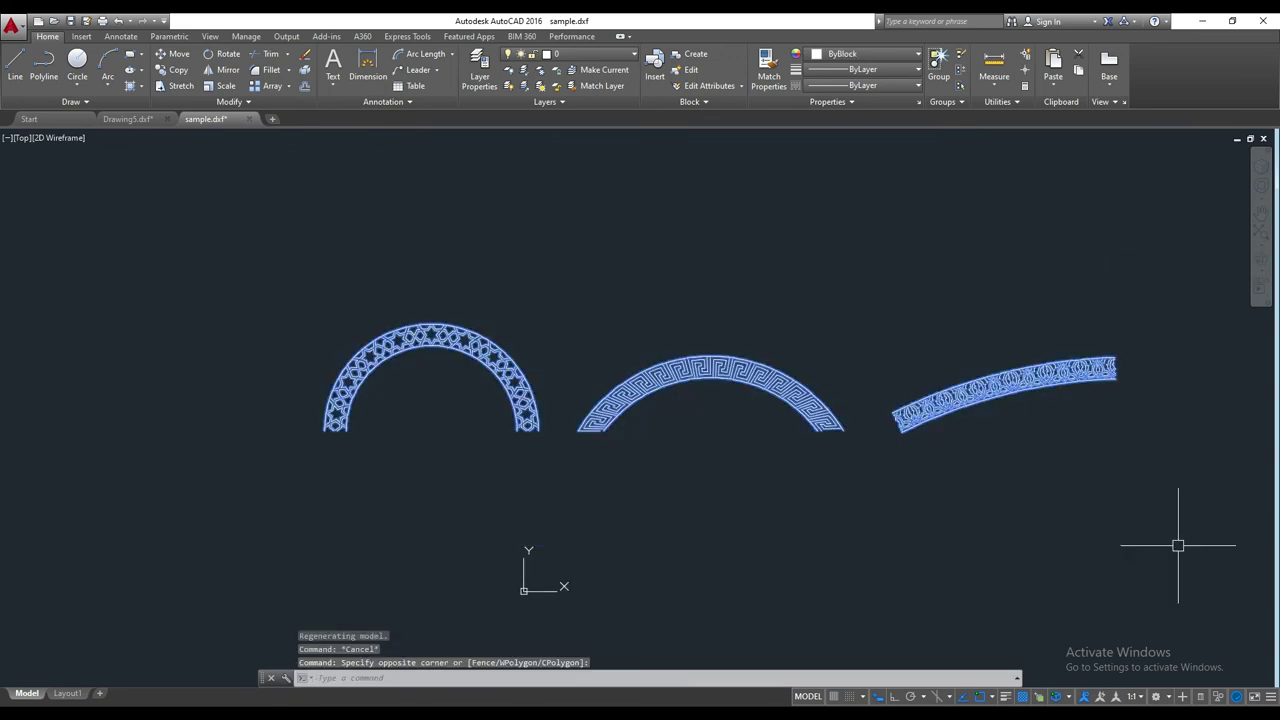
key(ctrl+c)
- Paste the three bent borders into Drawing5 just below the original strips
click(128, 119)
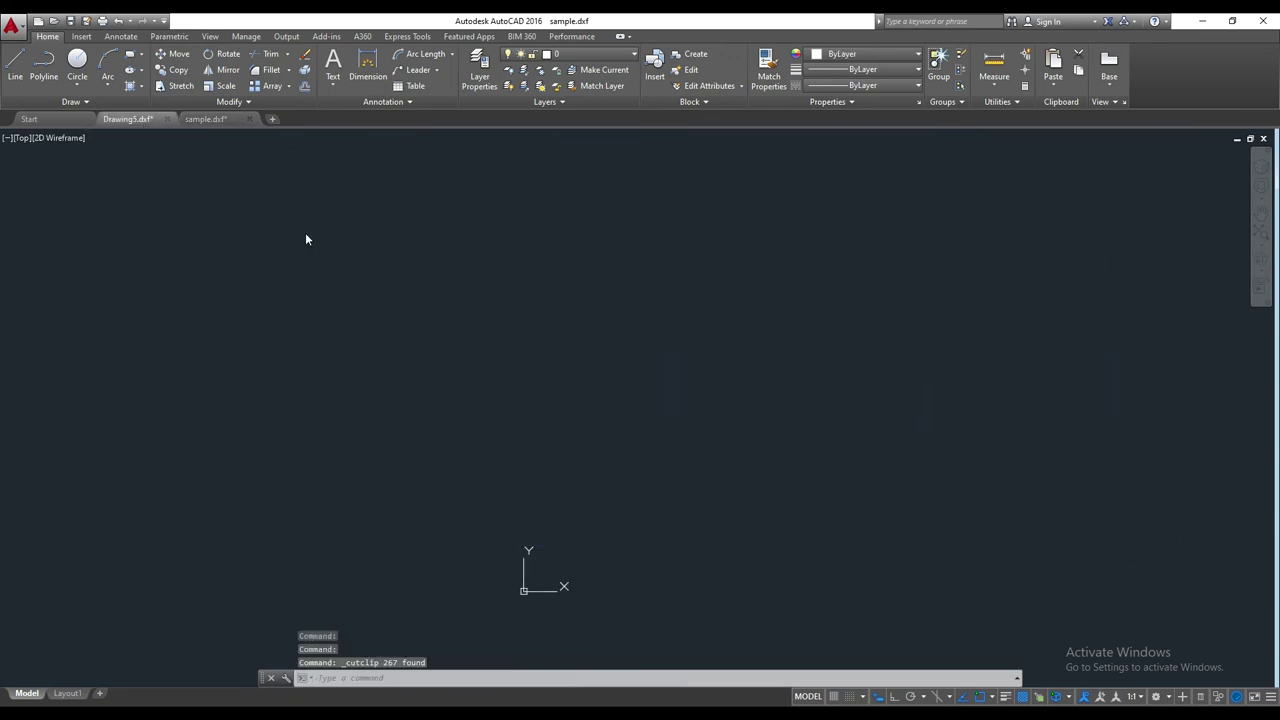
key(ctrl+v)
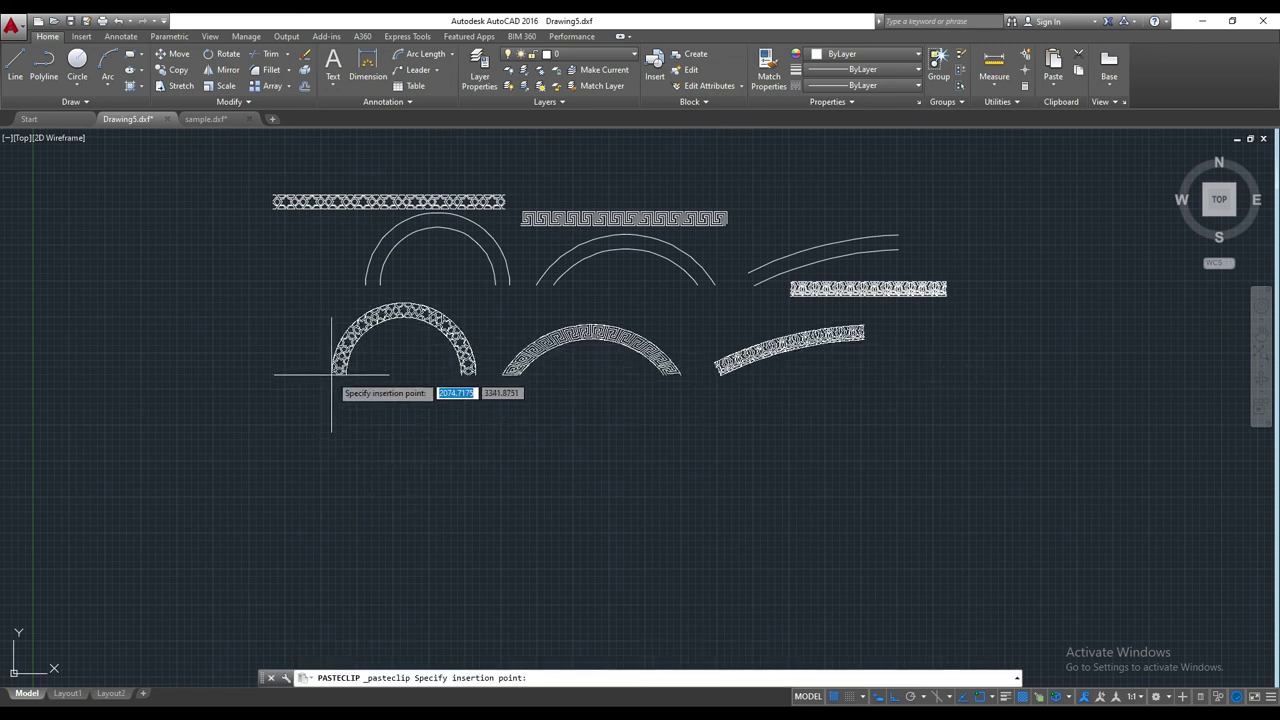
click(335, 372)
scroll(427, 308, up, 2)
scroll(427, 308, up, 1)
scroll(470, 370, up, 1)
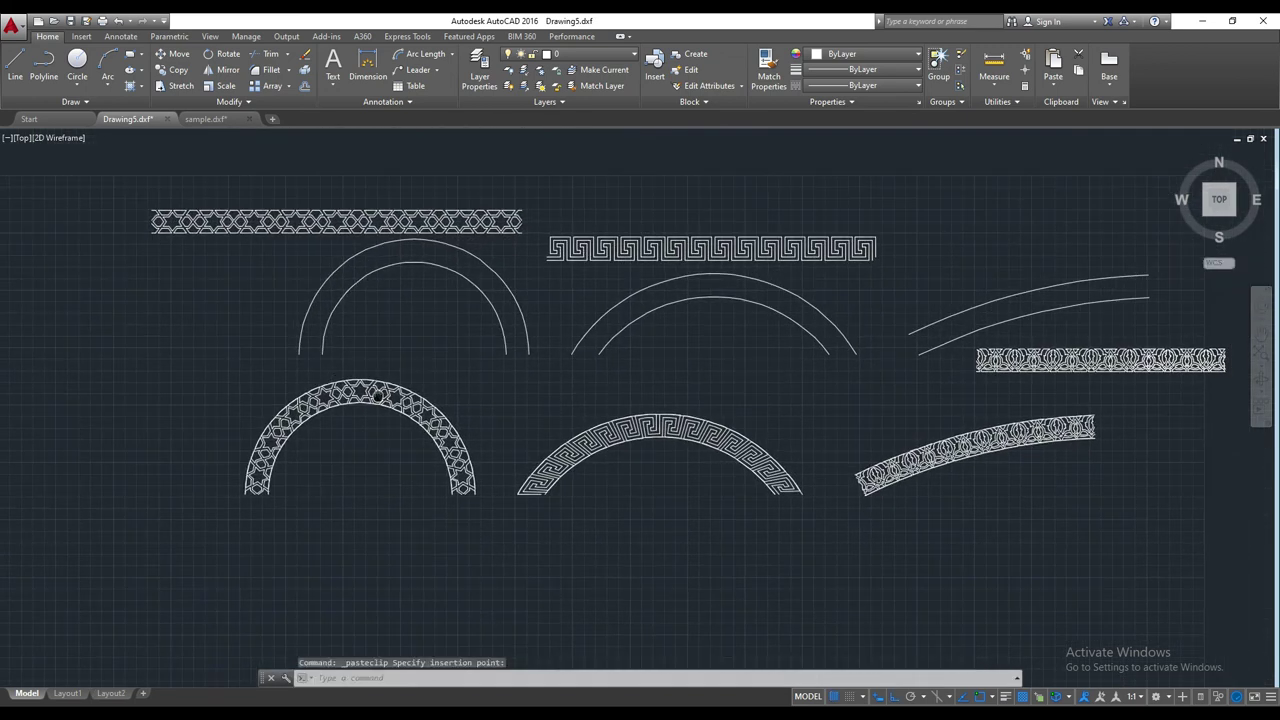
scroll(509, 429, up, 2)
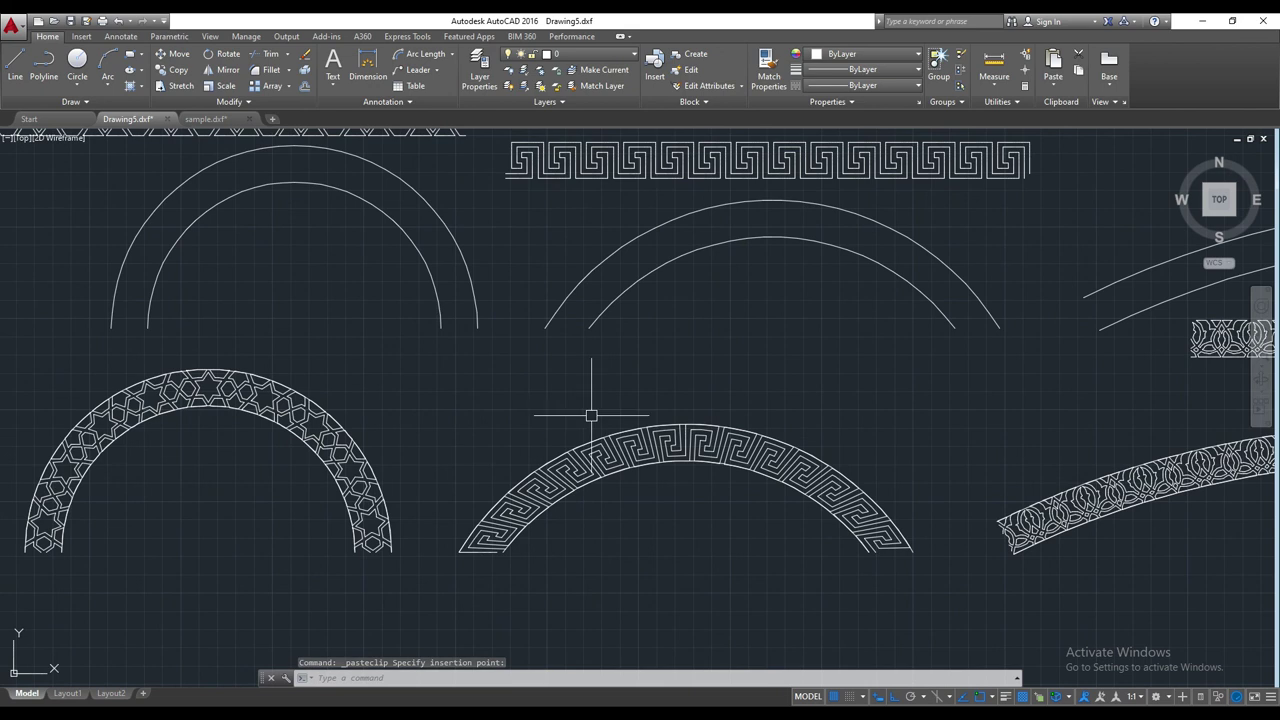
scroll(591, 415, down, 2)
middle_drag(392, 330, 486, 356)
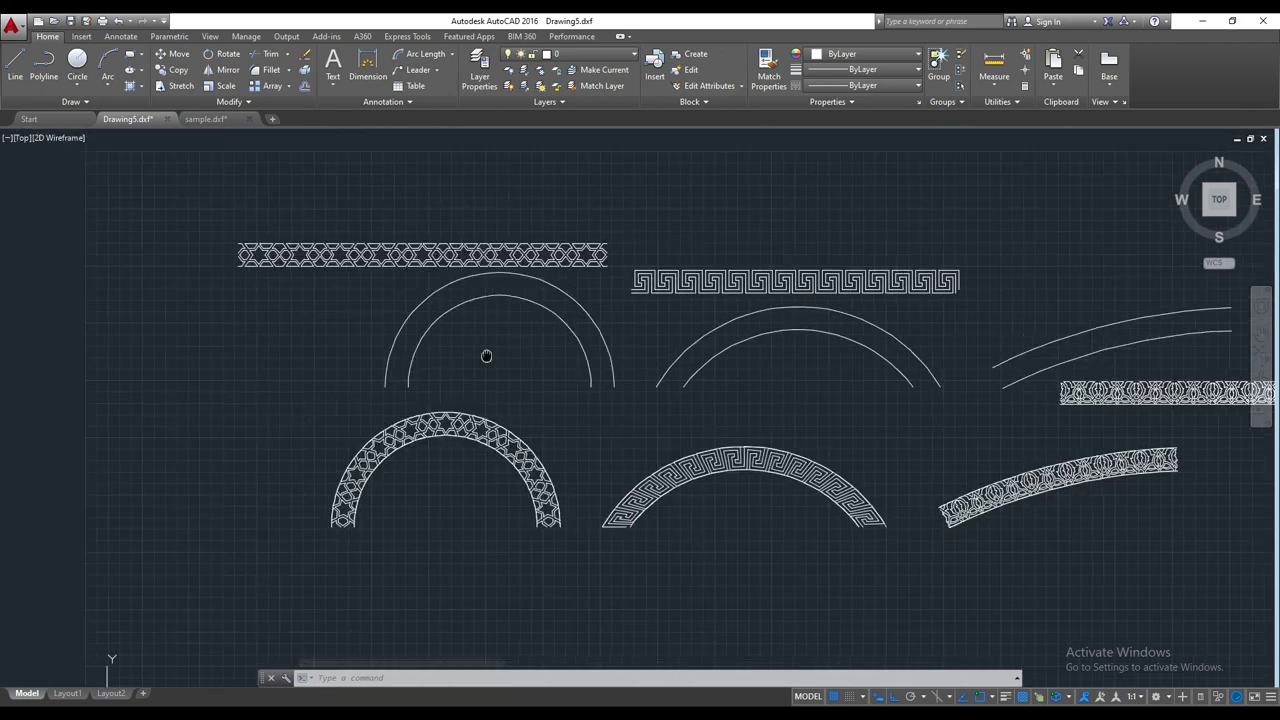
- Move the two guide arcs leftward into place, cancelling an accidental star-strip move
click(194, 214)
click(623, 278)
text(m)
key(Return)
key(Escape)
click(600, 292)
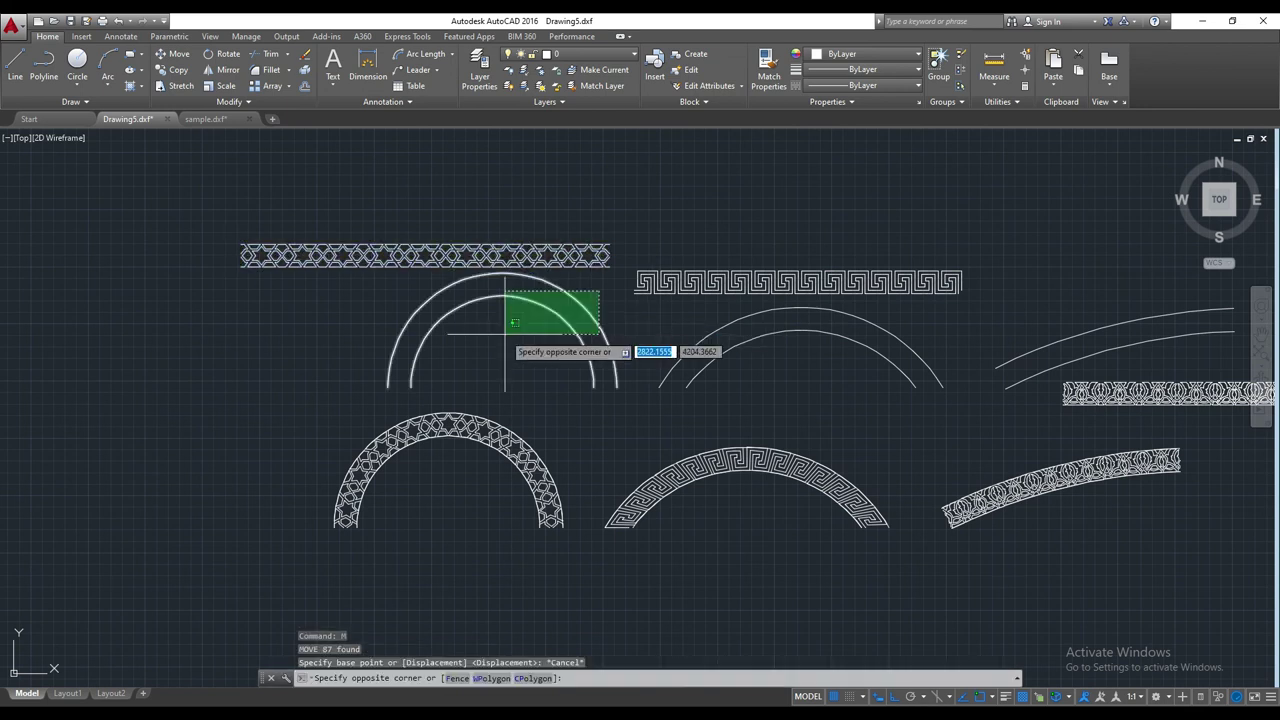
click(514, 322)
text(m)
key(Return)
click(542, 353)
click(468, 353)
- Select, then deselect the Greek-key strip and pan over to the right-hand curved border
scroll(868, 237, up, 2)
click(485, 265)
click(1064, 340)
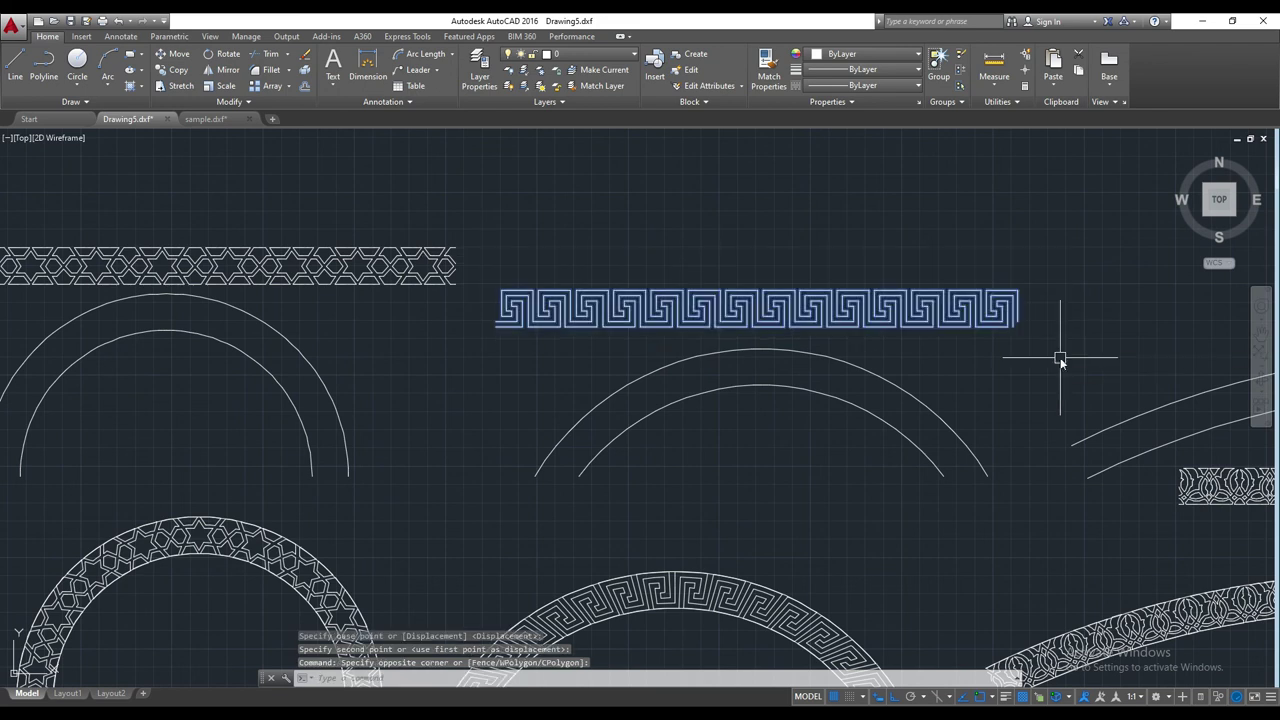
key(Escape)
middle_drag(1094, 366, 589, 316)
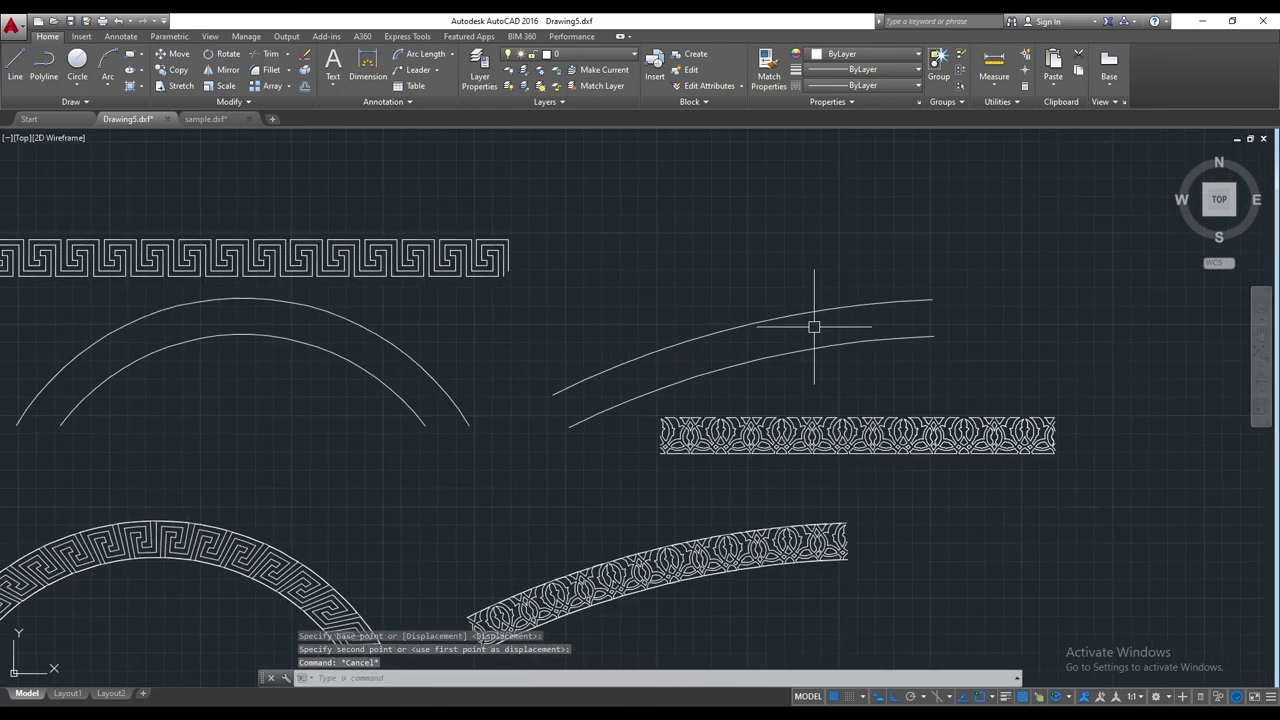
- Pan and zoom to review all three curved borders beside their arches
scroll(814, 327, down, 2)
scroll(857, 423, up, 6)
scroll(860, 425, up, 2)
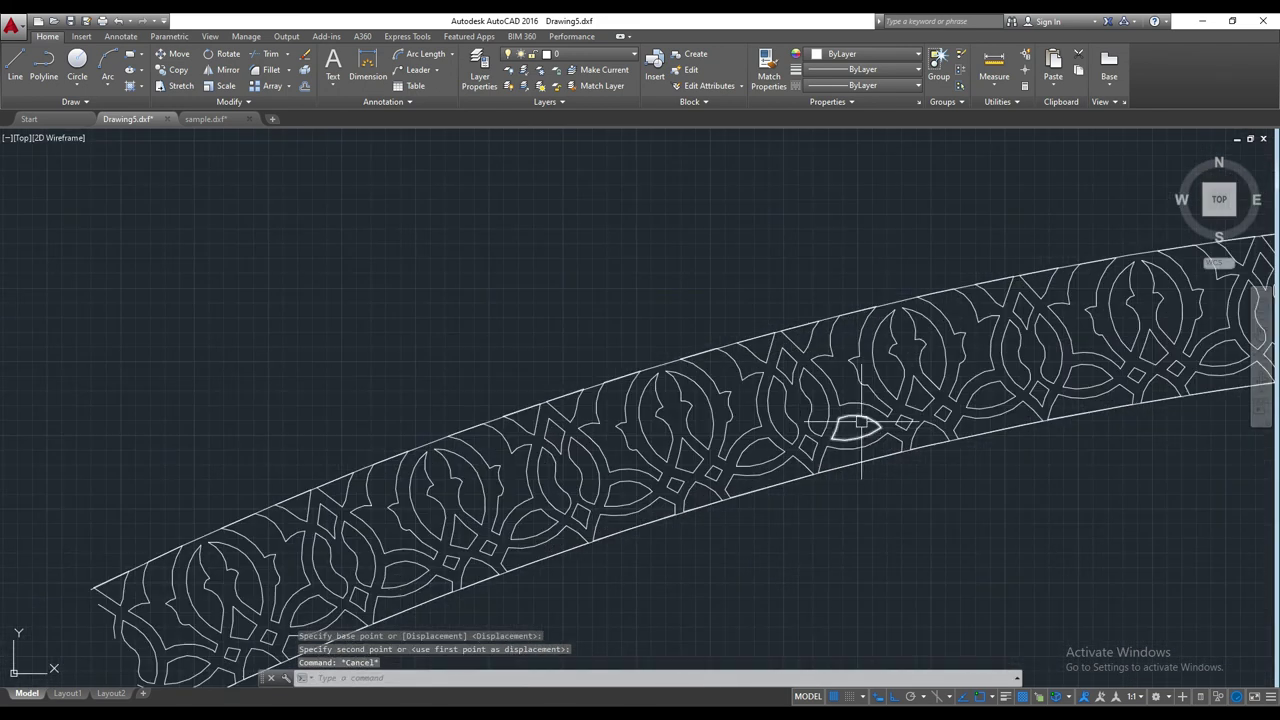
scroll(860, 425, down, 5)
scroll(296, 370, up, 4)
middle_drag(193, 395, 610, 395)
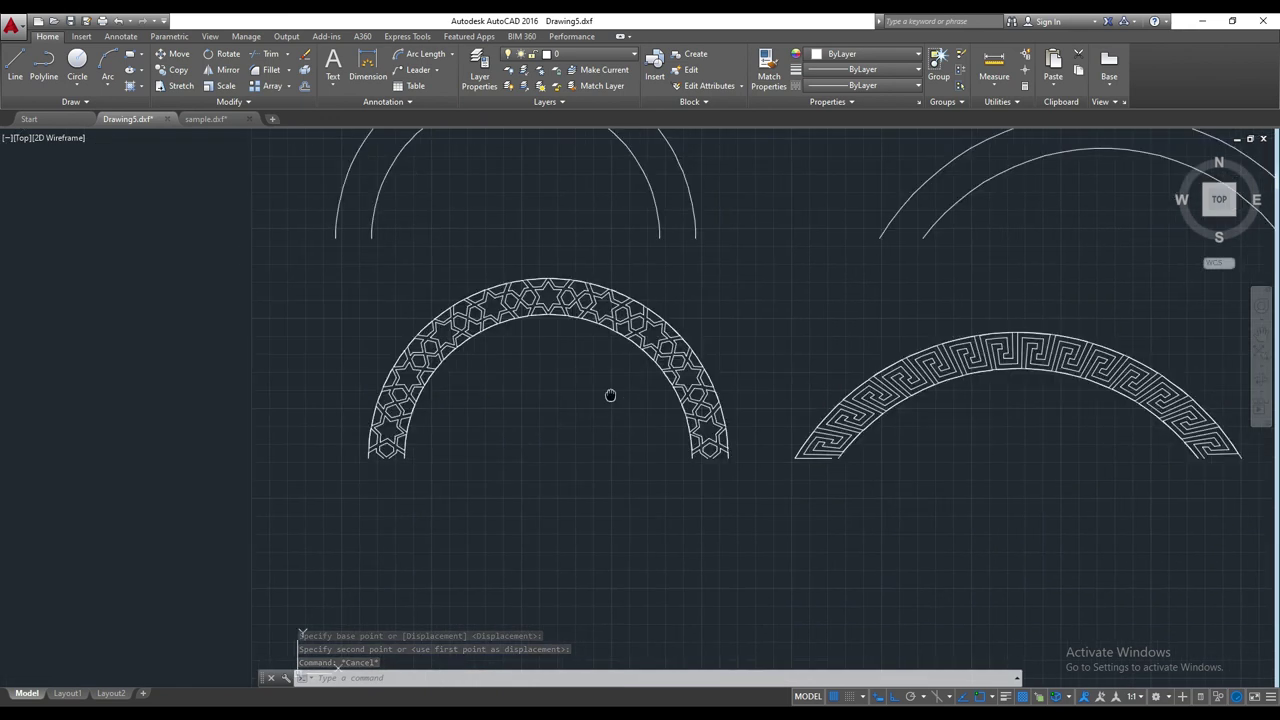
scroll(473, 363, up, 2)
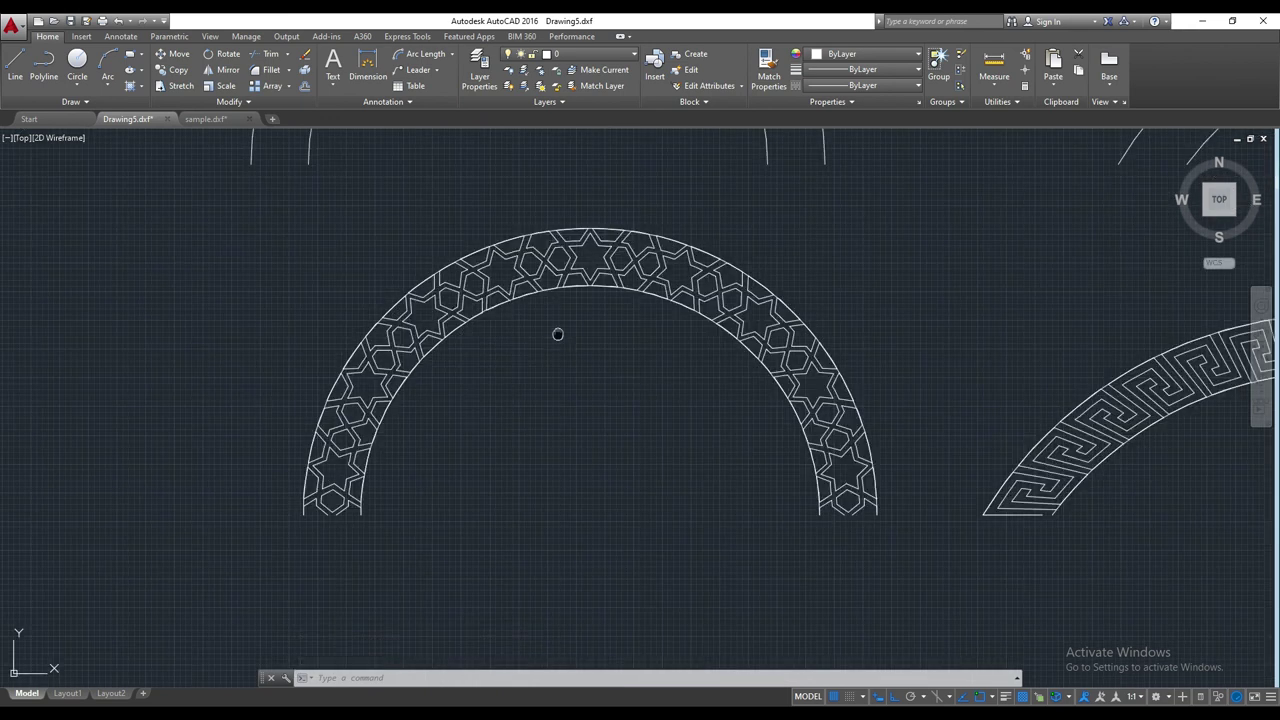
middle_drag(557, 331, 545, 366)
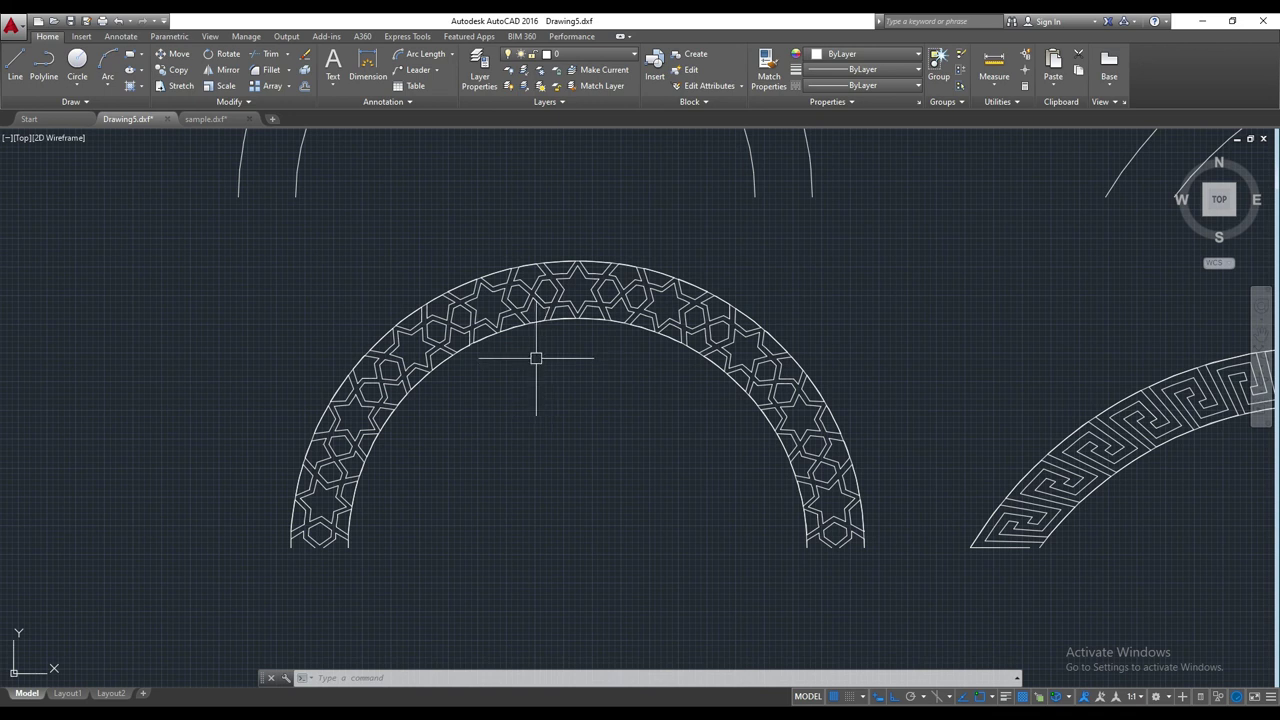
scroll(545, 378, down, 4)
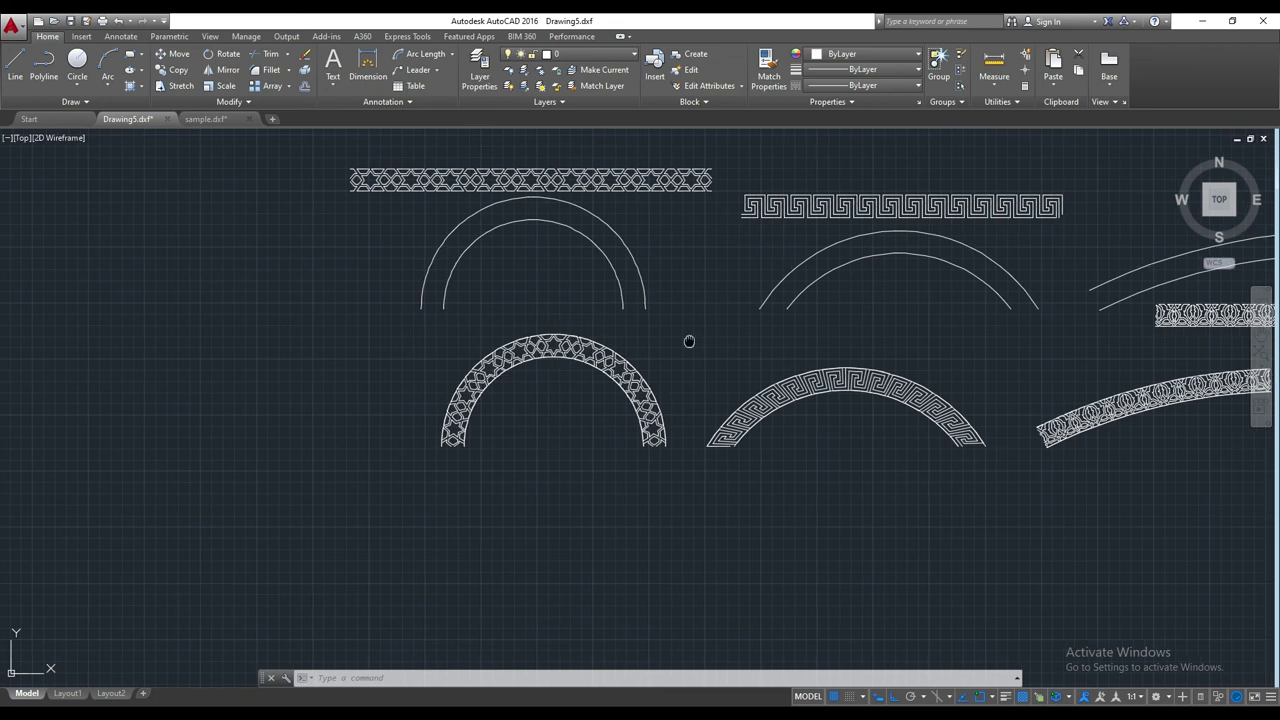
middle_drag(717, 333, 525, 420)
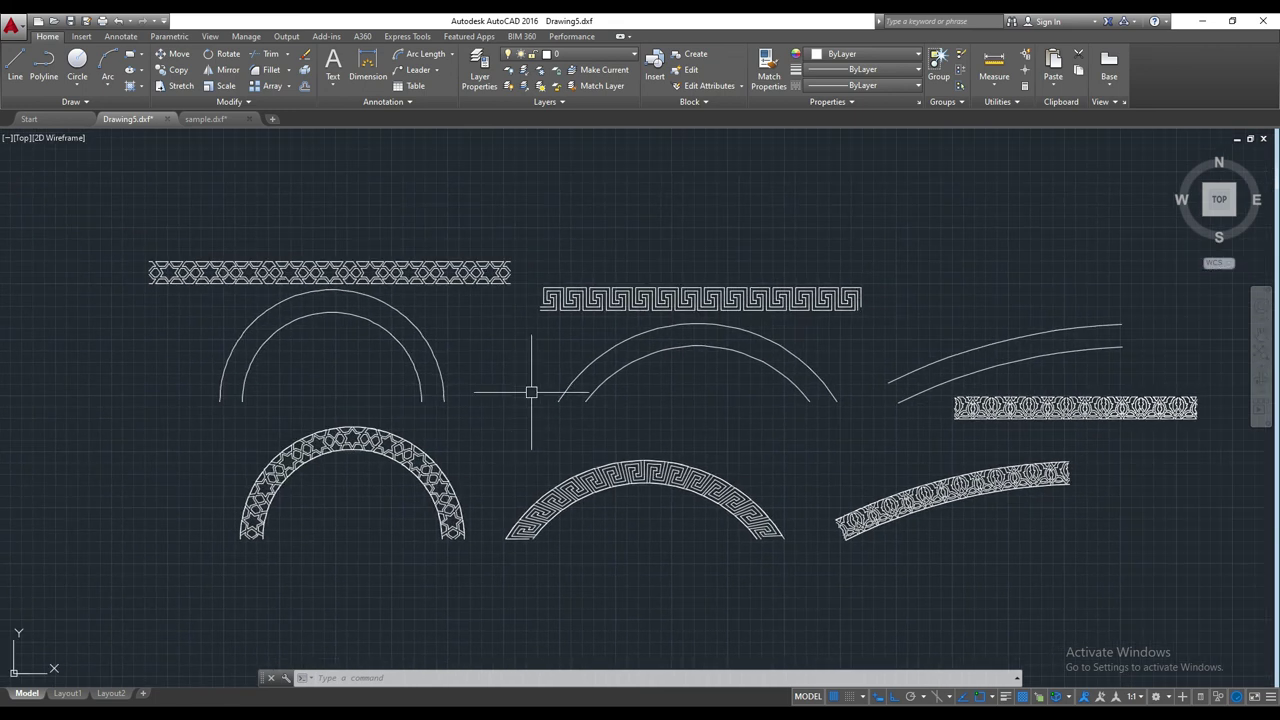
mouse_move(523, 391)
middle_down()
mouse_move(566, 306)
mouse_move(543, 374)
mouse_move(555, 388)
middle_up()
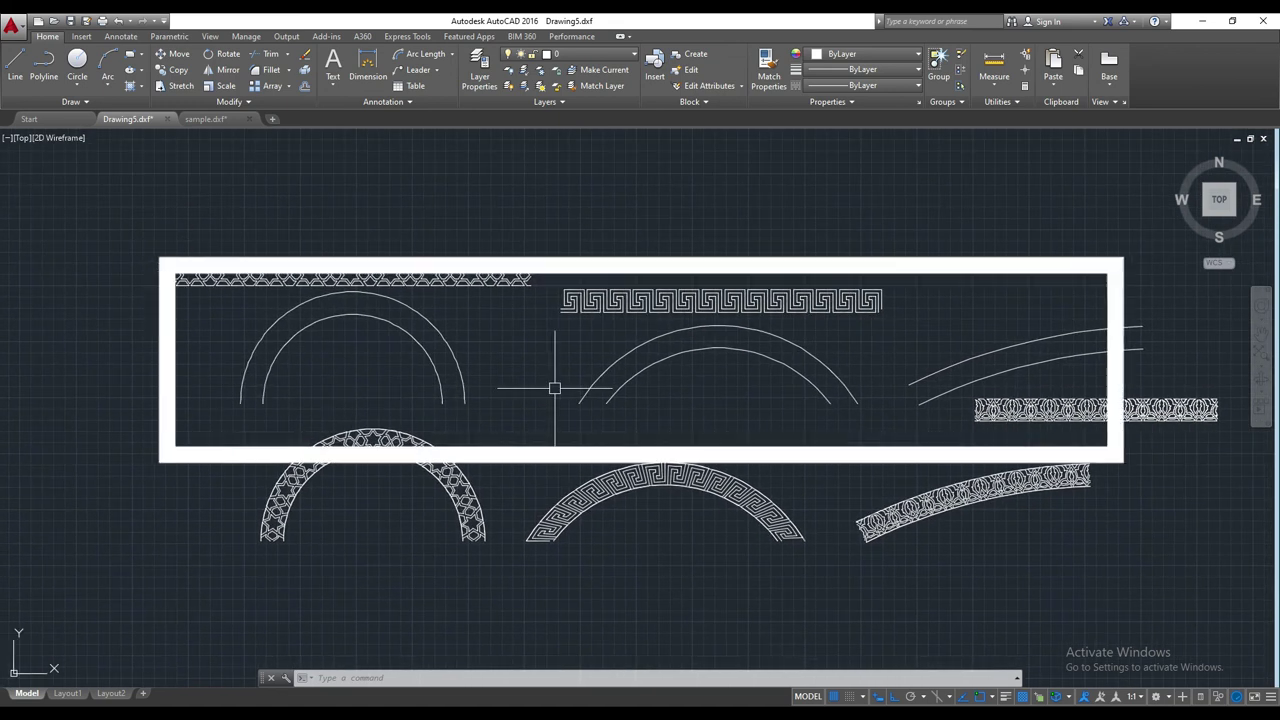